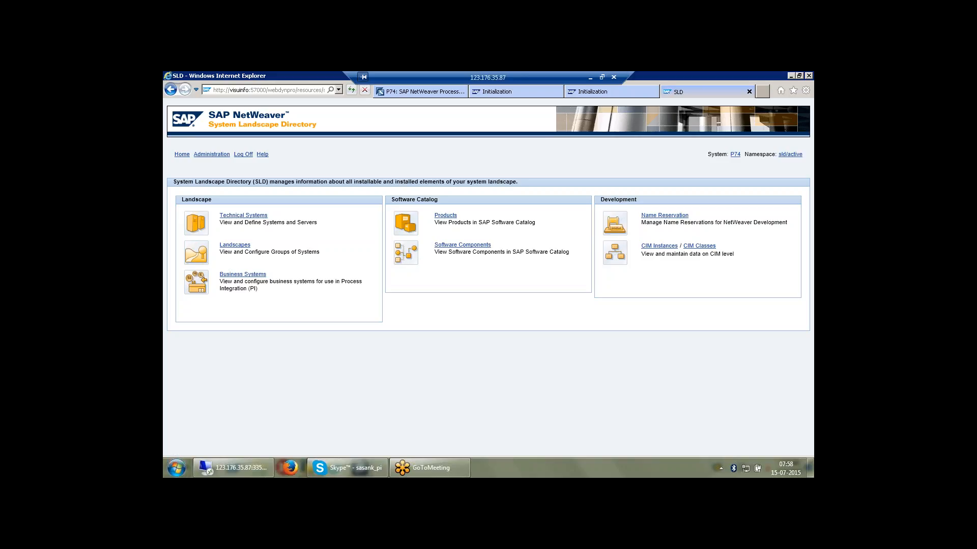
Step: Start adding a new product and version to the software catalog
click(446, 216)
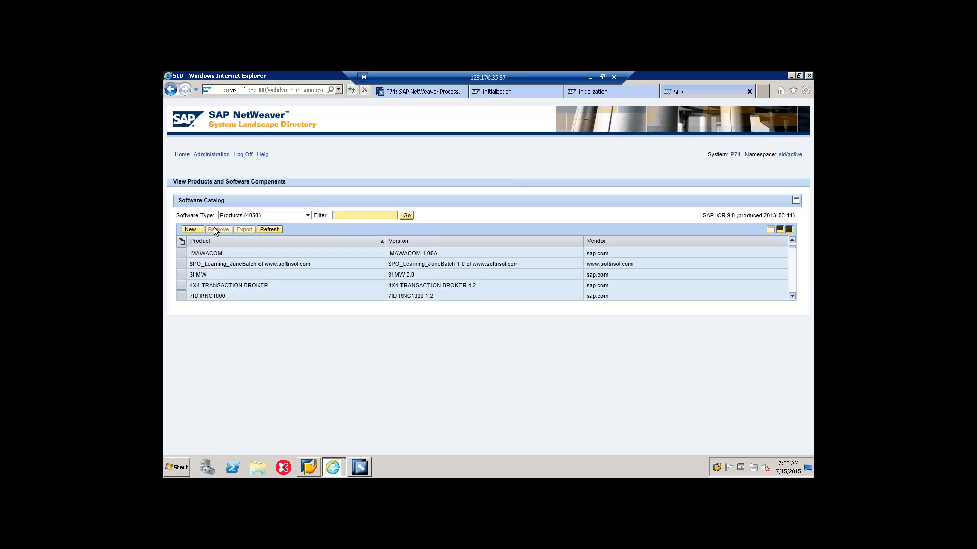
click(192, 229)
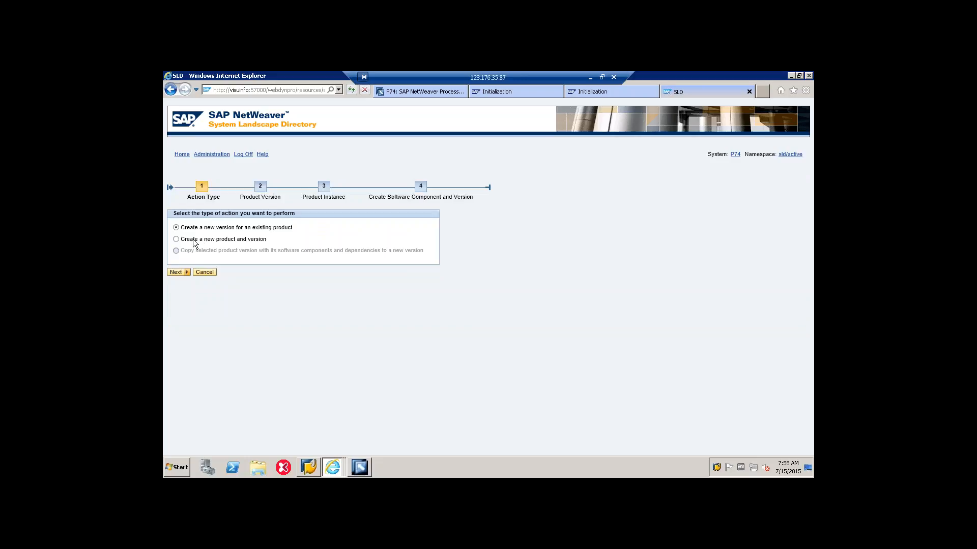
click(177, 239)
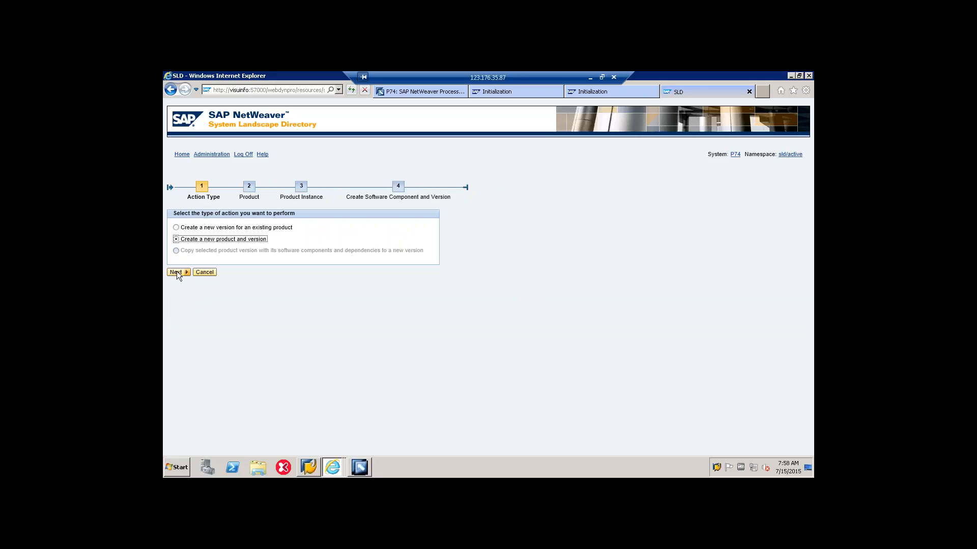
click(176, 271)
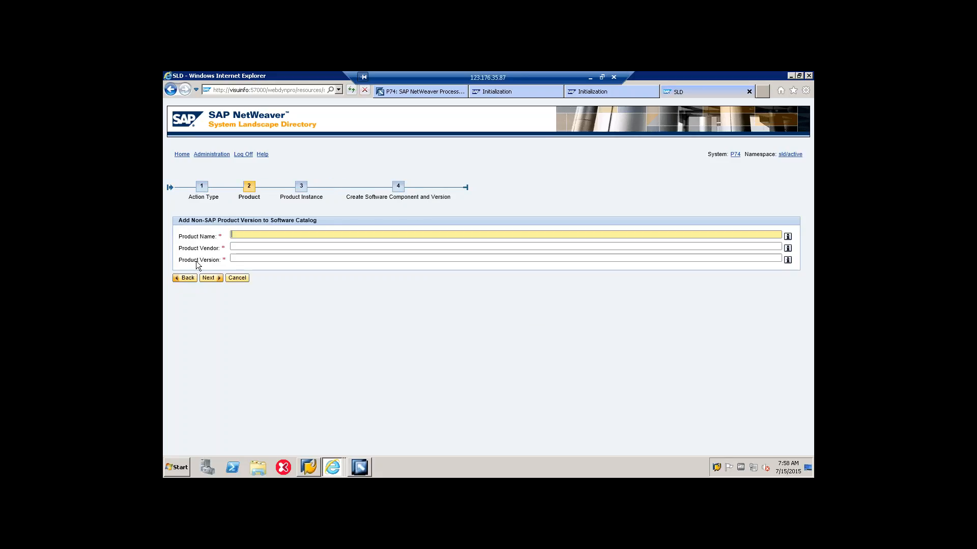
Step: Try to add the product jdbc01 with vendor jdbc01.com and version 1.0
text(jdbc)
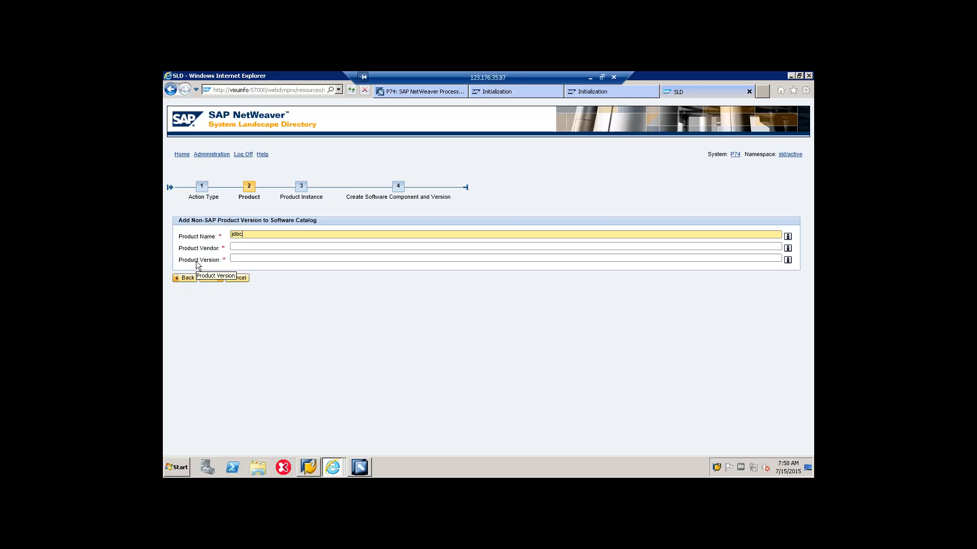
text(01)
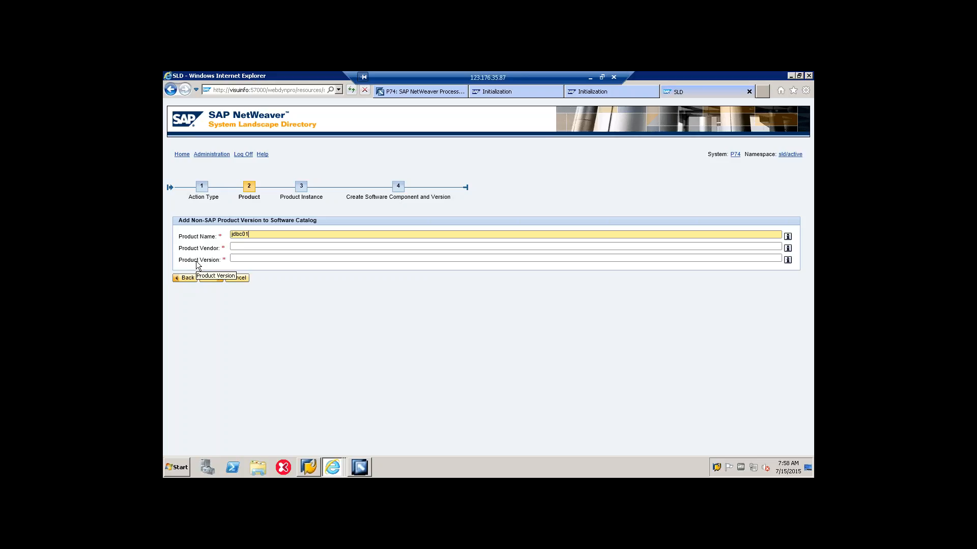
key(Tab)
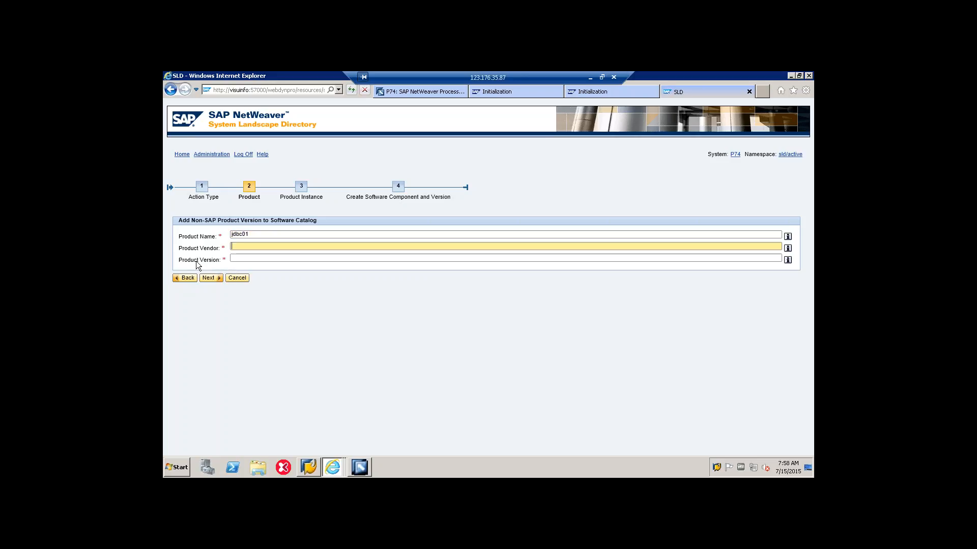
text(jdbc)
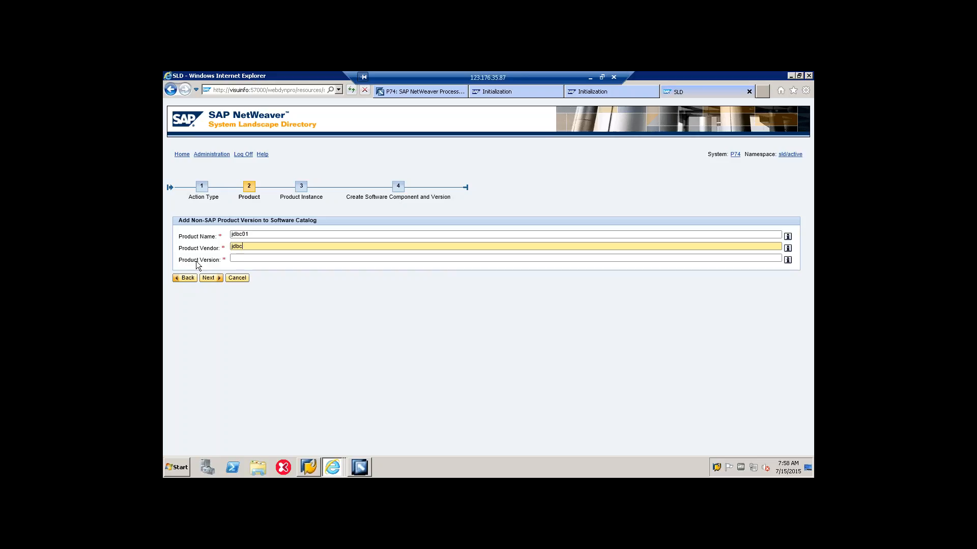
text(01.com)
key(Tab)
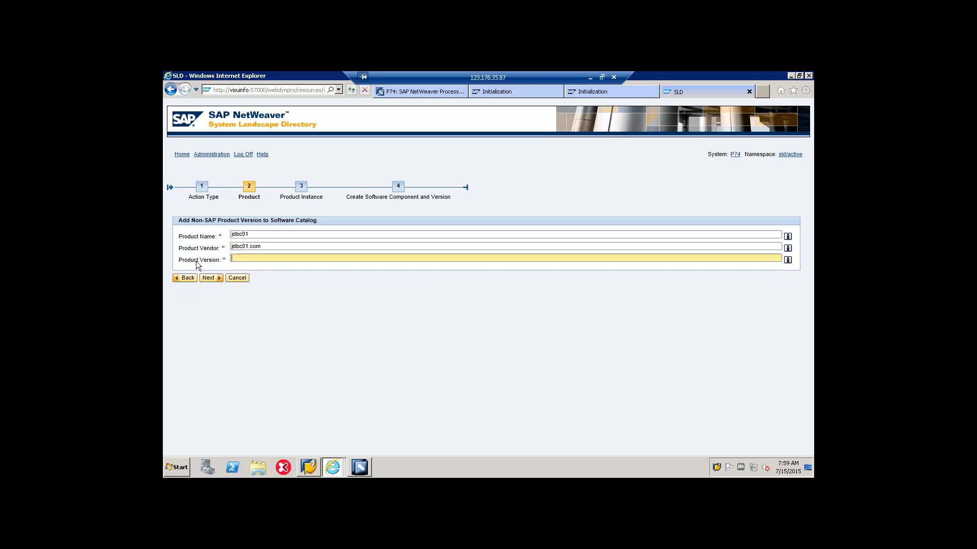
text(1.0)
click(210, 277)
Step: Set the product name to jdbc05 and the vendor to jdbc05.com, and proceed to the product instance
click(256, 246)
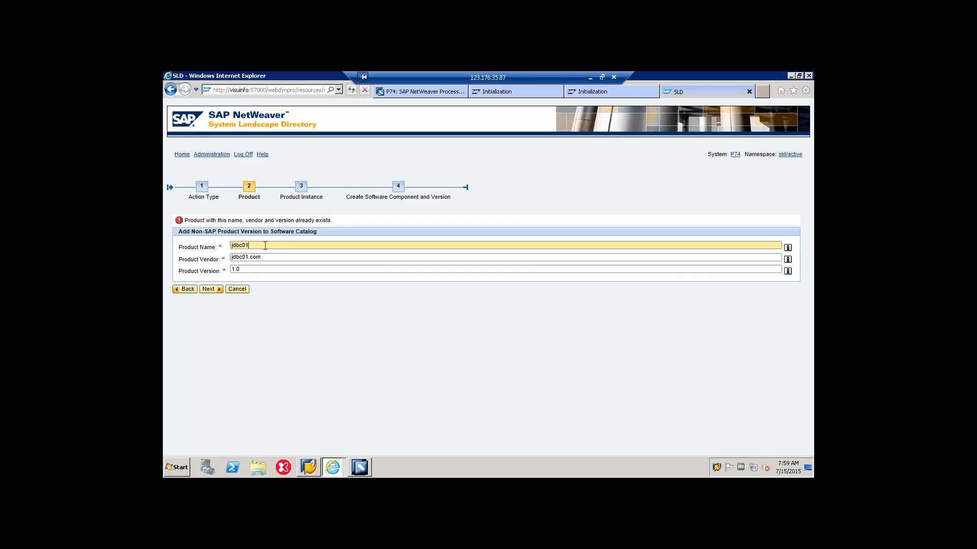
key(BackSpace)
text(5)
click(250, 256)
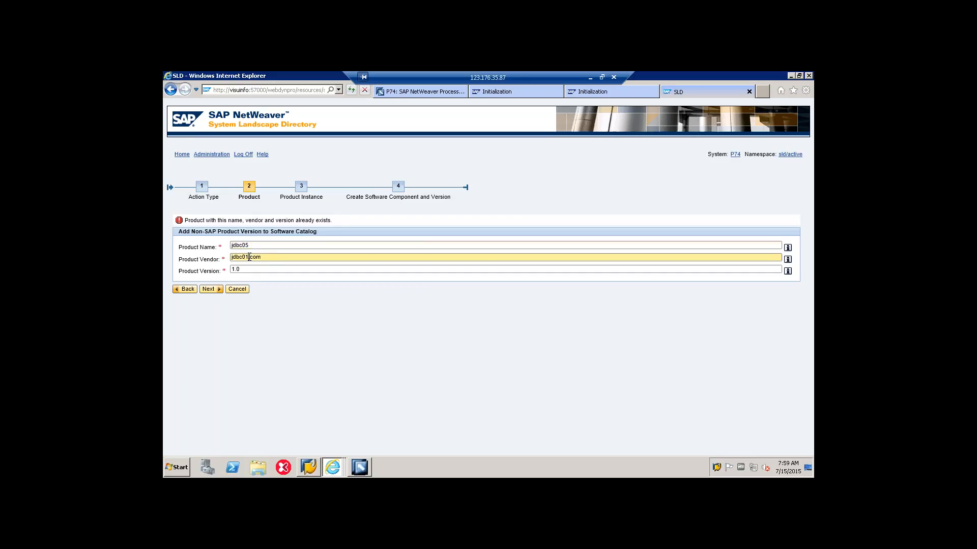
key(BackSpace)
text(5)
click(208, 288)
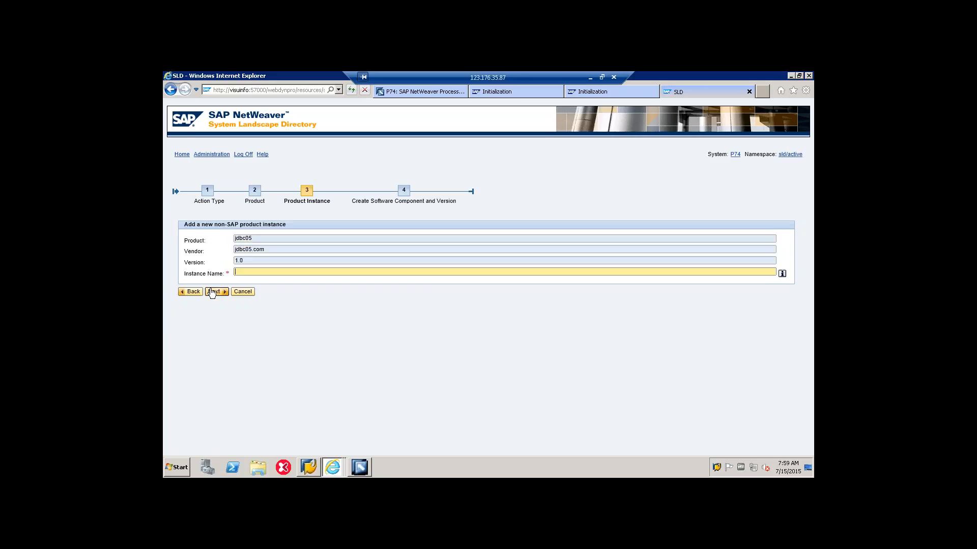
Step: Name the product instance jdbc05 and proceed to the software component definition
text(jdbc05)
click(214, 292)
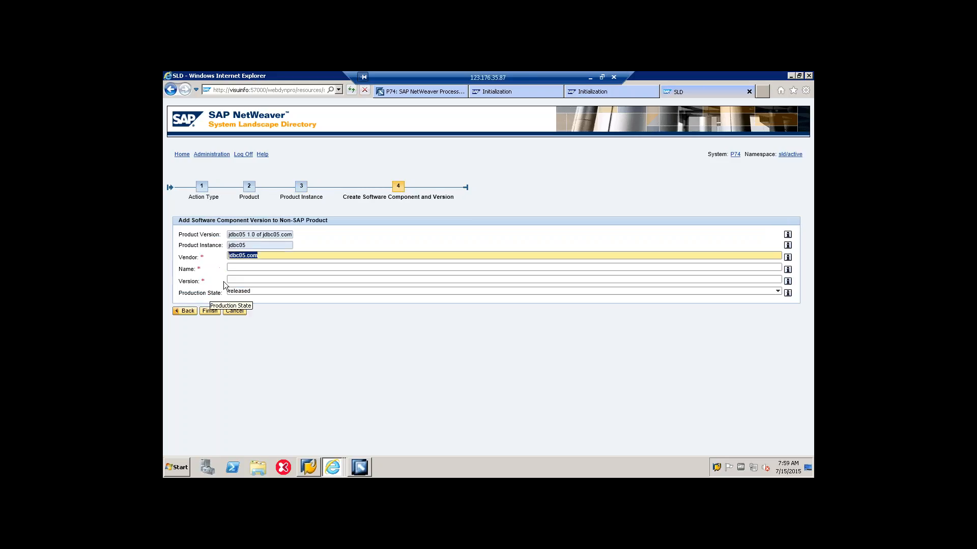
Step: Add the software component swc_jdbc05 with version 2.0 and finish creating the product
click(242, 268)
text(sw)
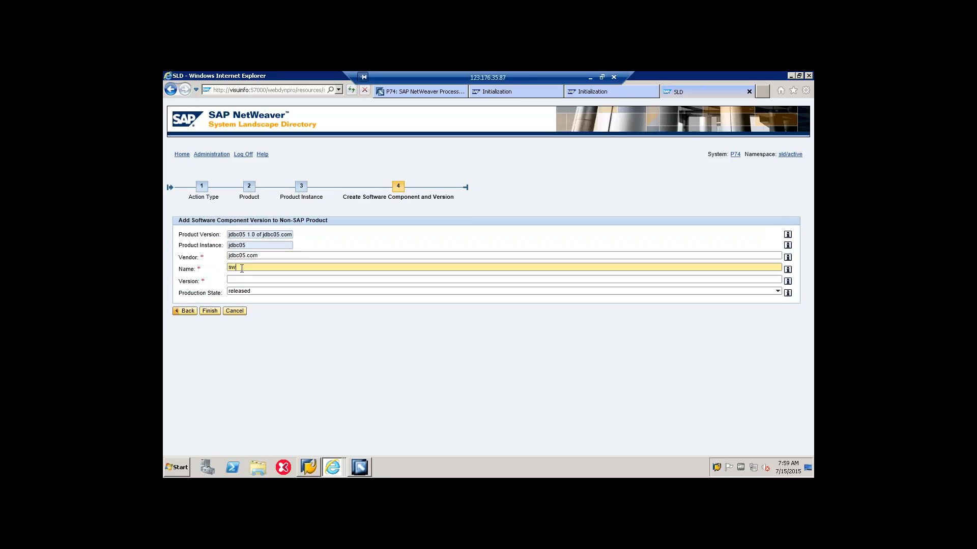
text(c_jdbc05)
click(242, 278)
text(2.)
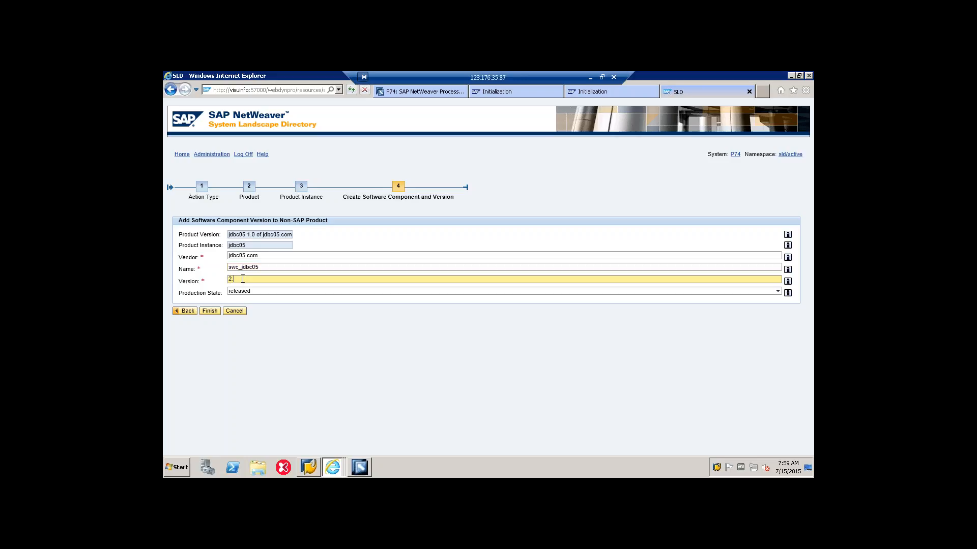
text(0)
click(210, 311)
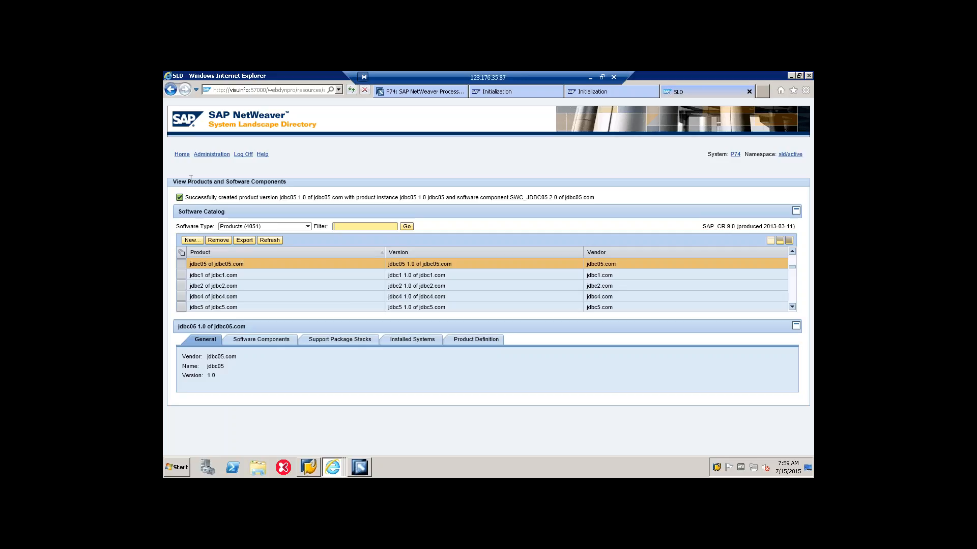
Step: List the technical systems of type AS ABAP and select PRD on sapserver
click(182, 155)
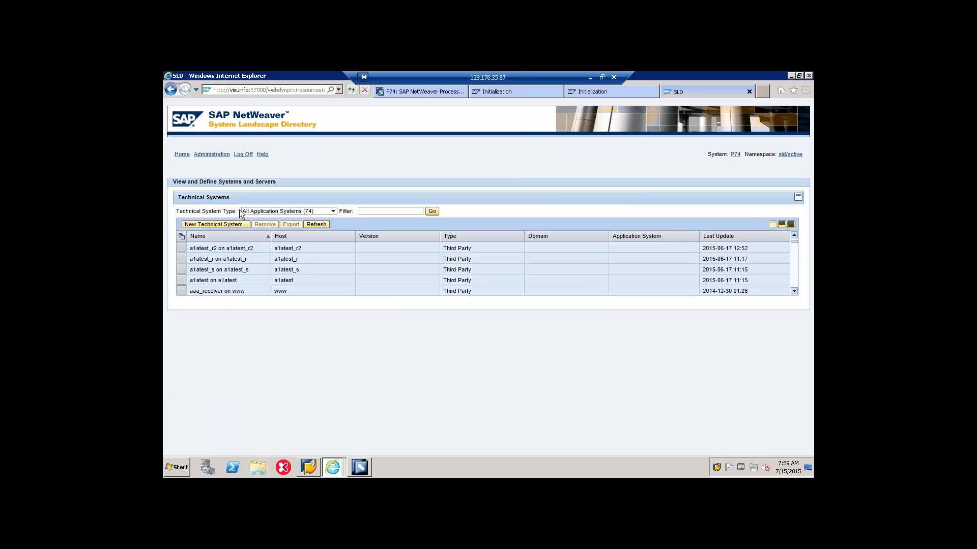
click(246, 210)
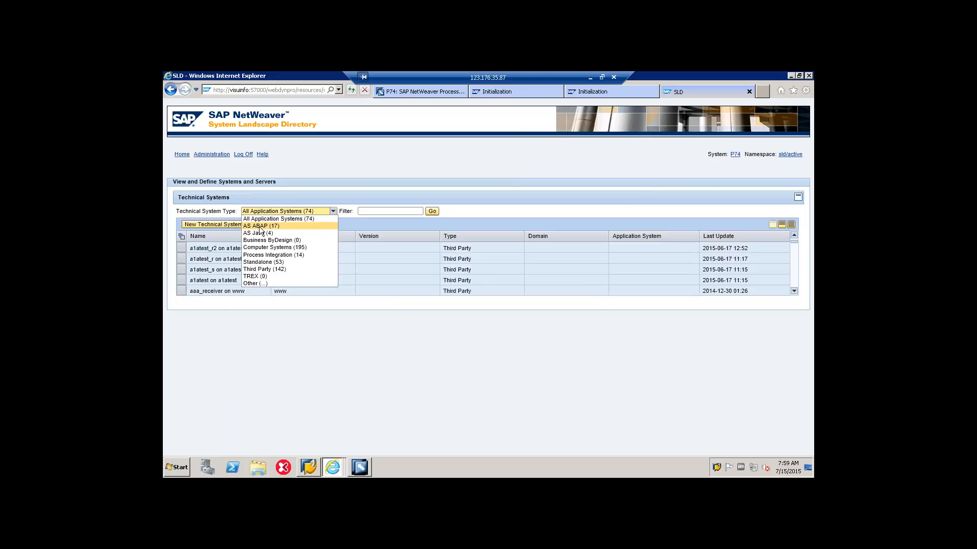
click(259, 226)
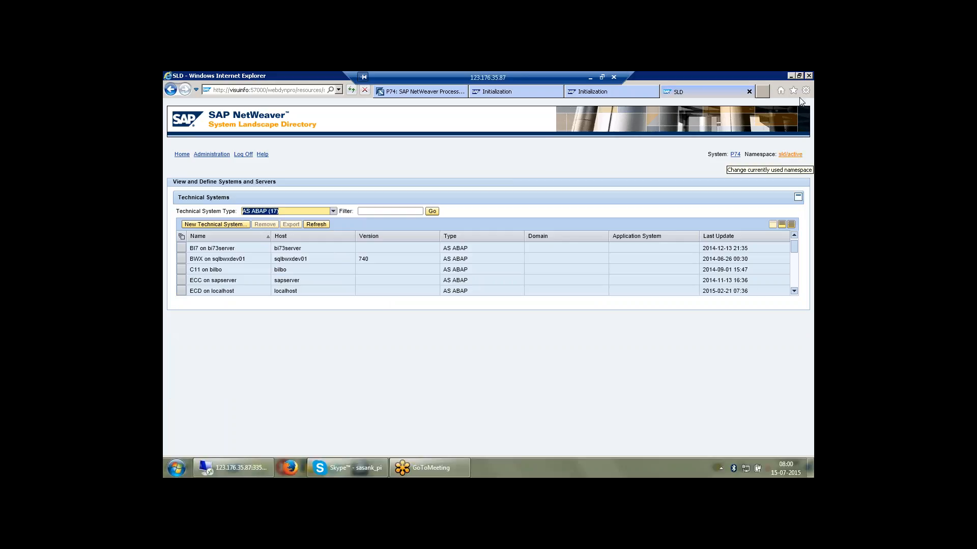
click(793, 291)
click(793, 291)
click(794, 291)
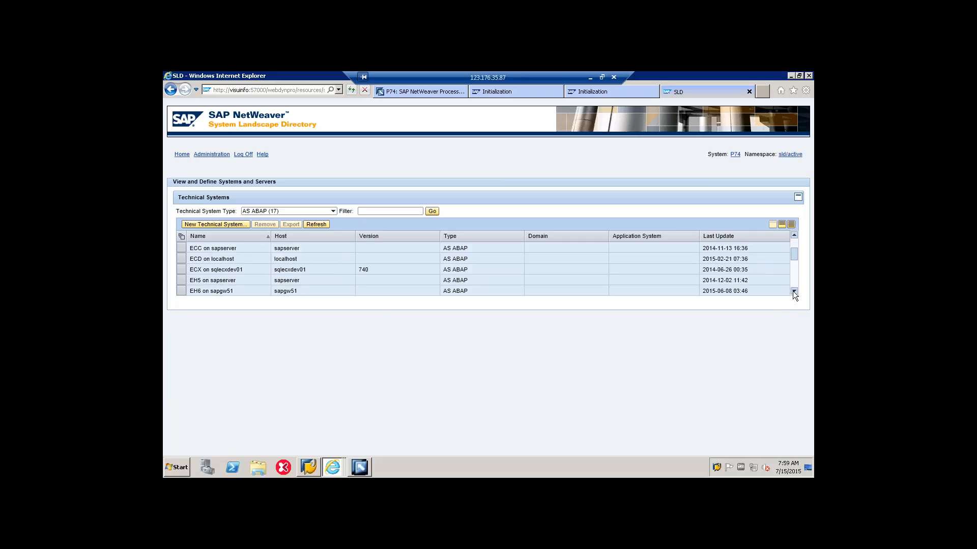
click(793, 292)
click(793, 292)
click(793, 291)
click(794, 291)
click(793, 291)
click(793, 291)
click(793, 291)
click(793, 291)
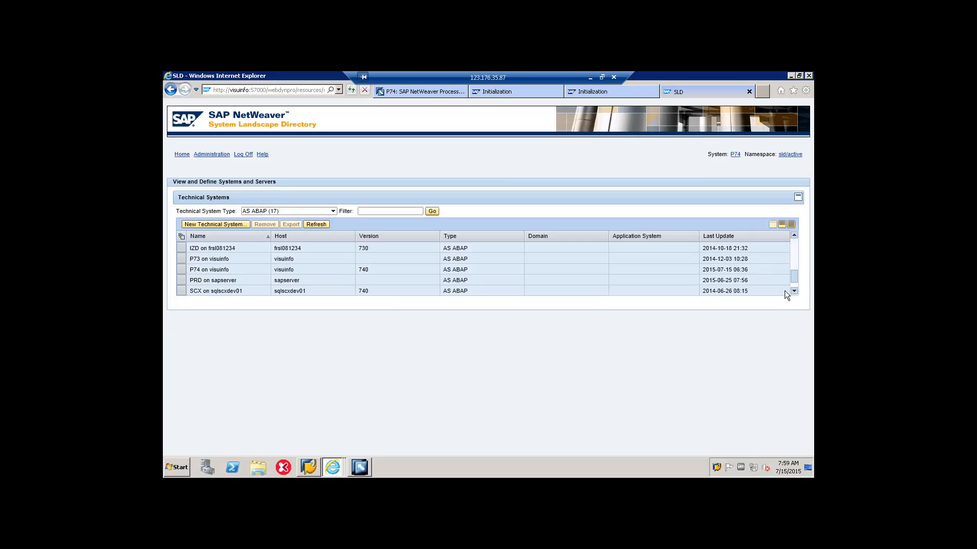
click(181, 280)
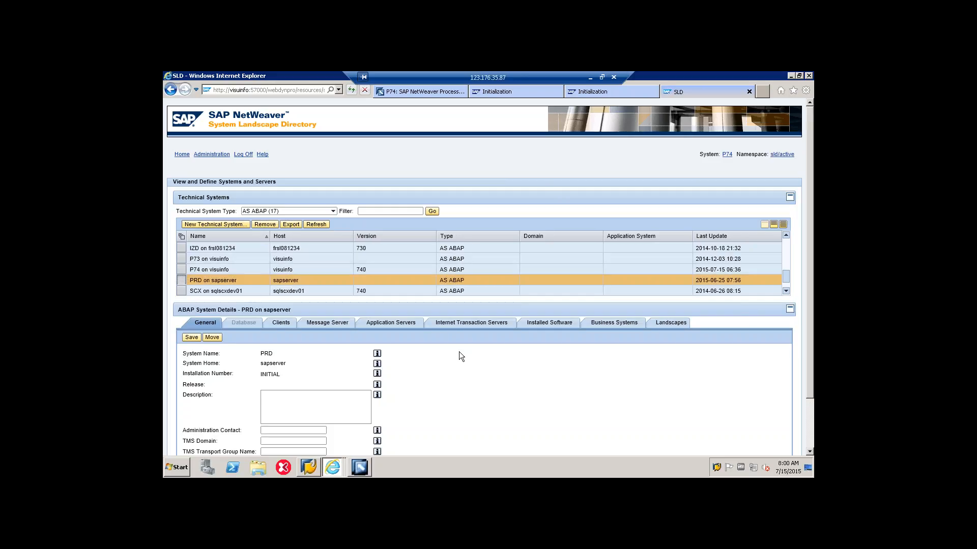
Step: Add product jdbc05 1.0 with software component SWC_JDBC05 2.0 to the PRD system's installed software and save
click(549, 326)
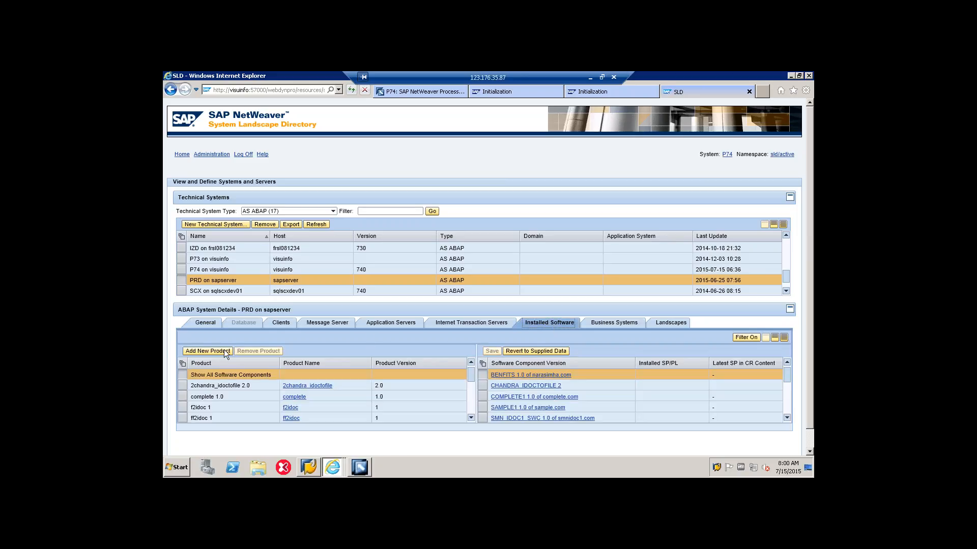
click(225, 351)
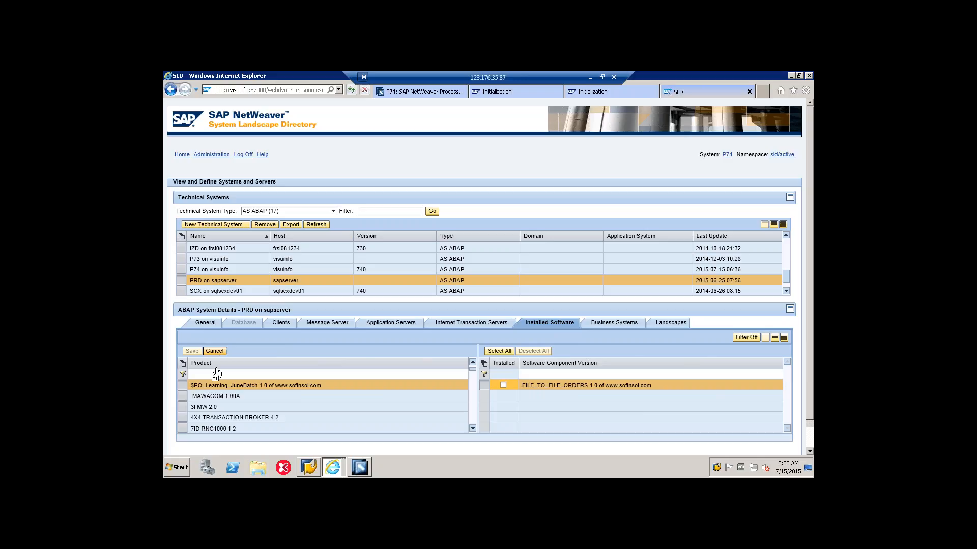
click(215, 375)
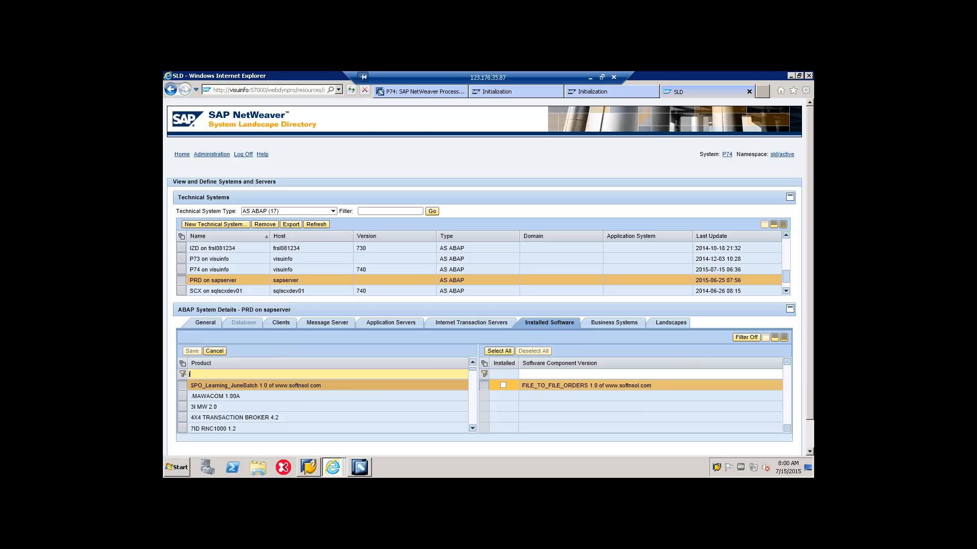
text(jdbc05)
key(Return)
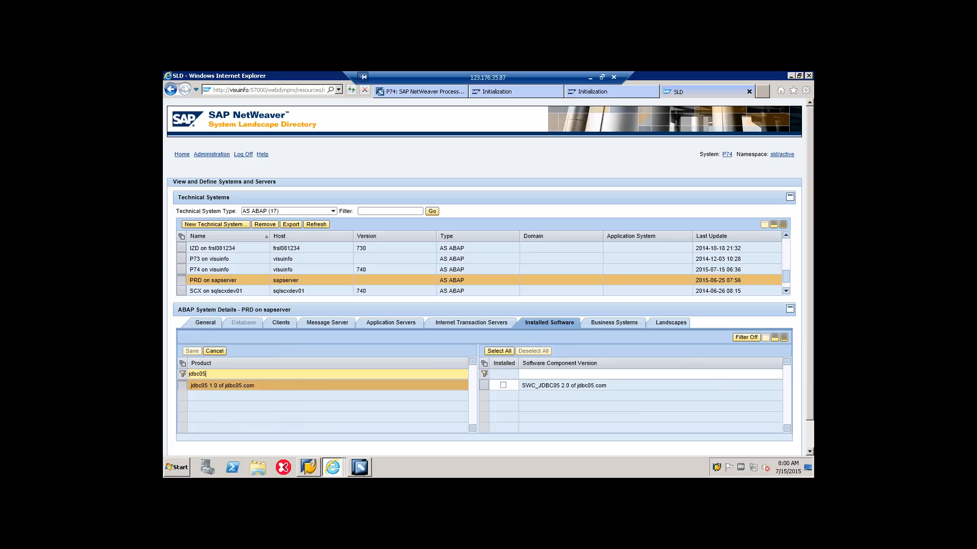
click(504, 385)
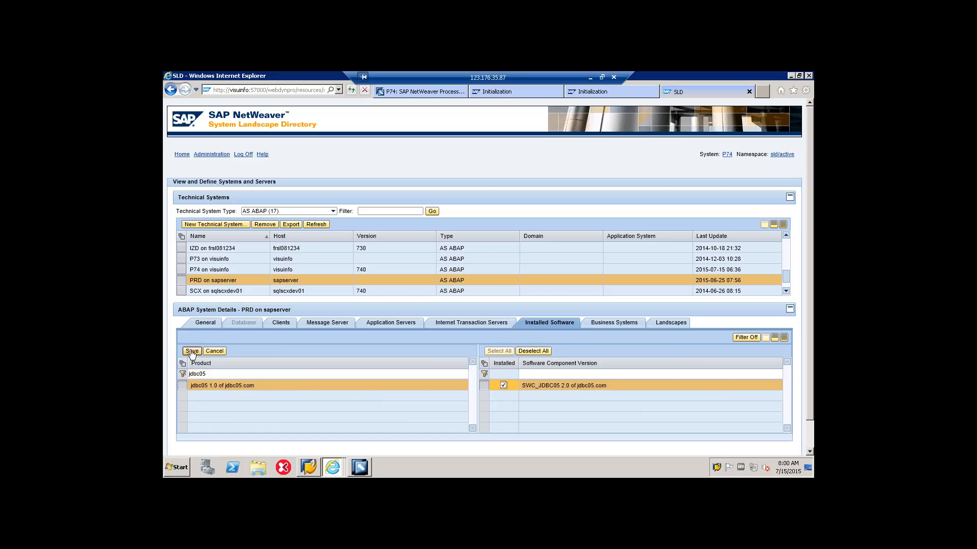
click(192, 351)
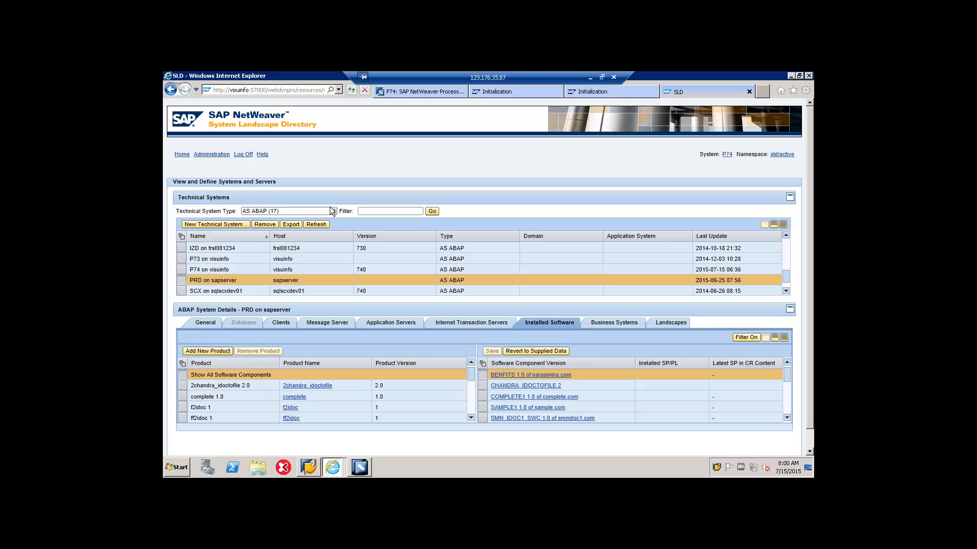
Step: Filter the business systems by sapprd and show the installed software of SAPPRD
click(182, 155)
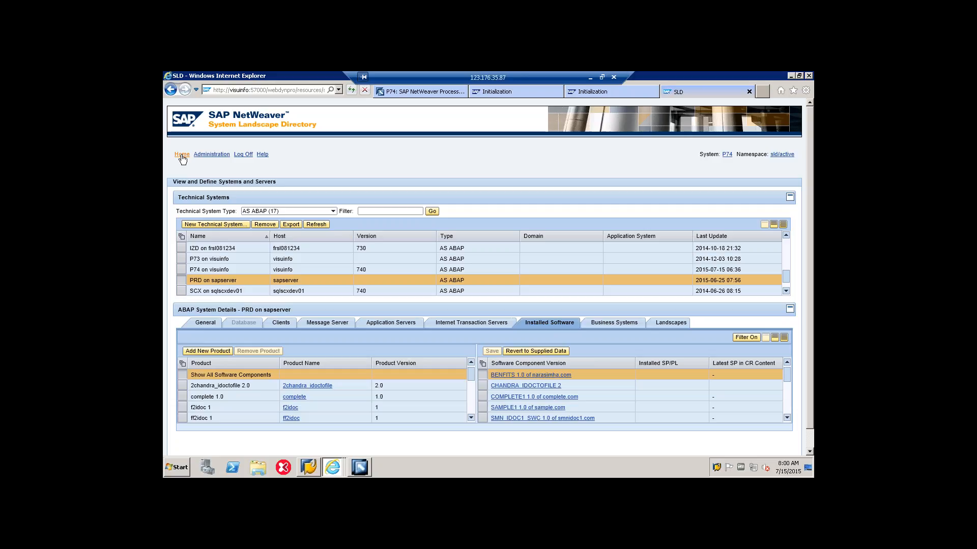
click(250, 274)
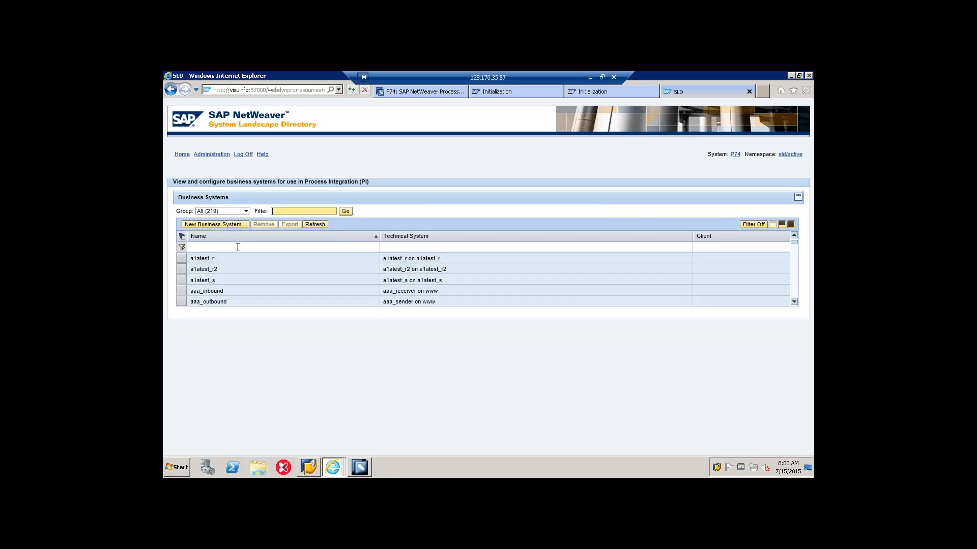
click(238, 246)
text(sapprd)
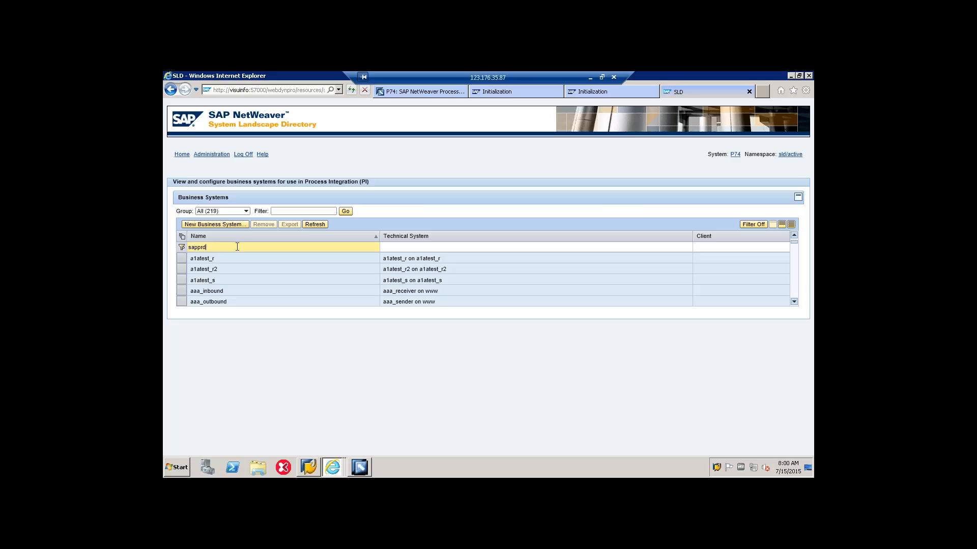
key(Return)
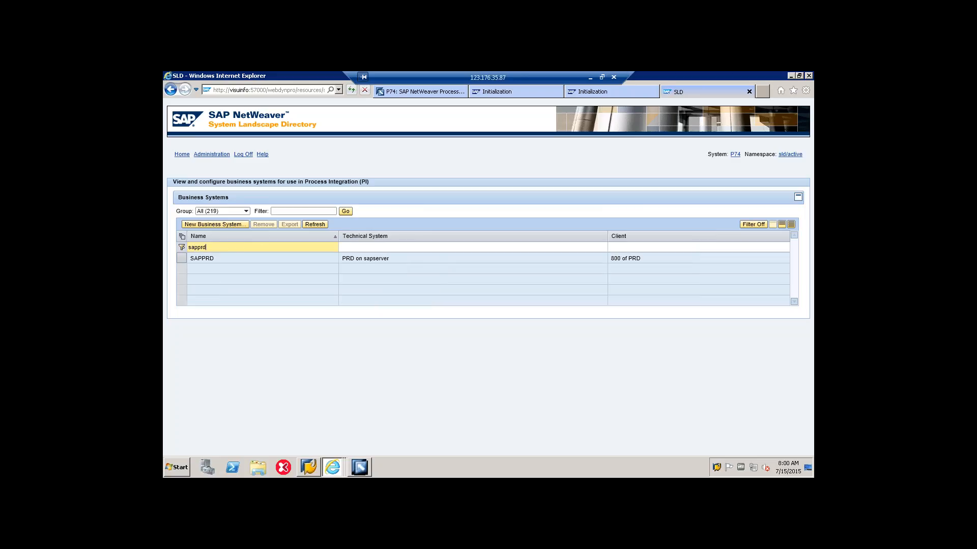
click(181, 258)
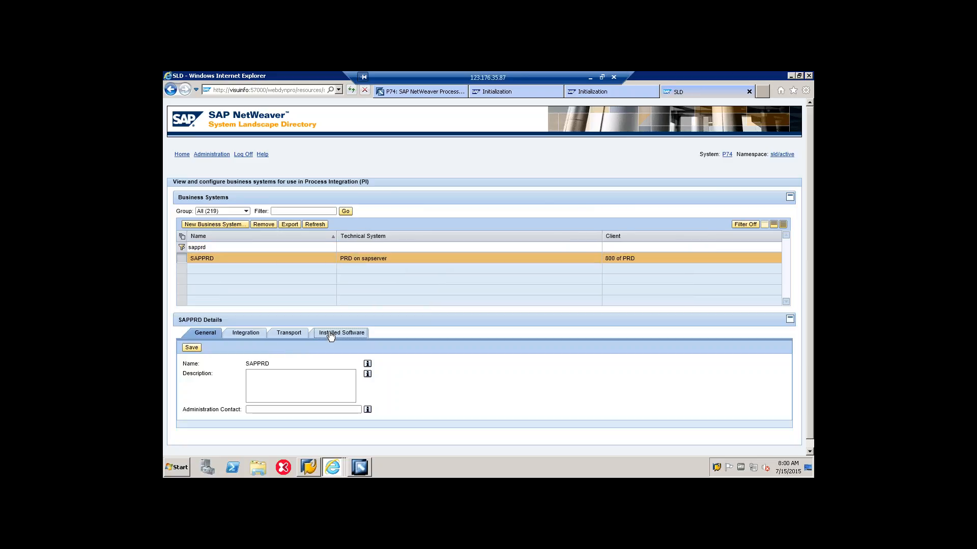
click(329, 333)
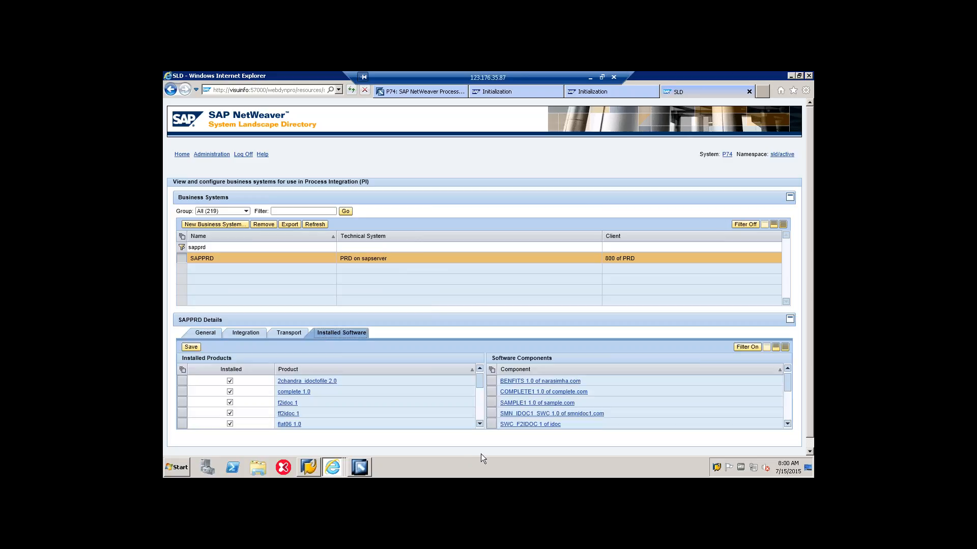
scroll(482, 454, down, 1)
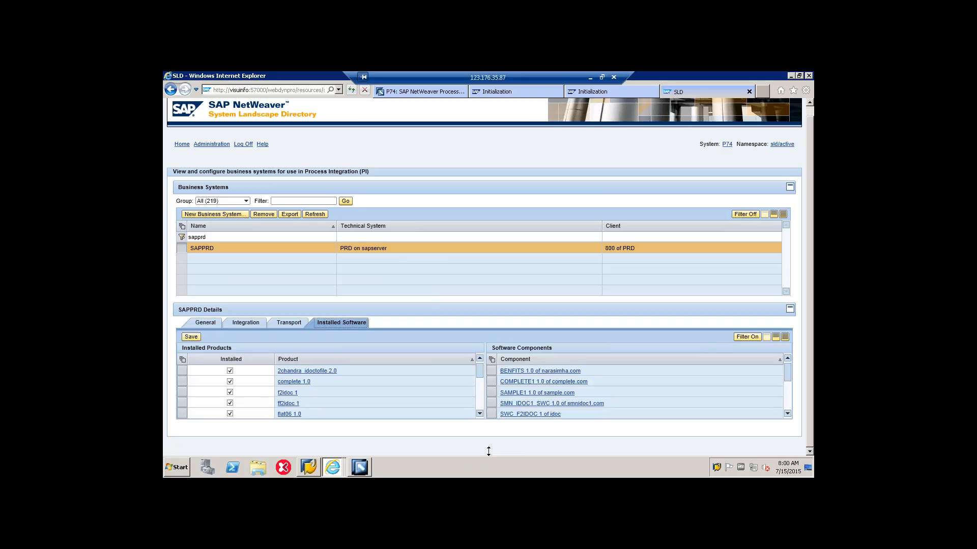
Step: Mark product jdbc05 1.0 as installed for the SAPPRD business system and save the change
click(479, 414)
click(479, 414)
click(480, 414)
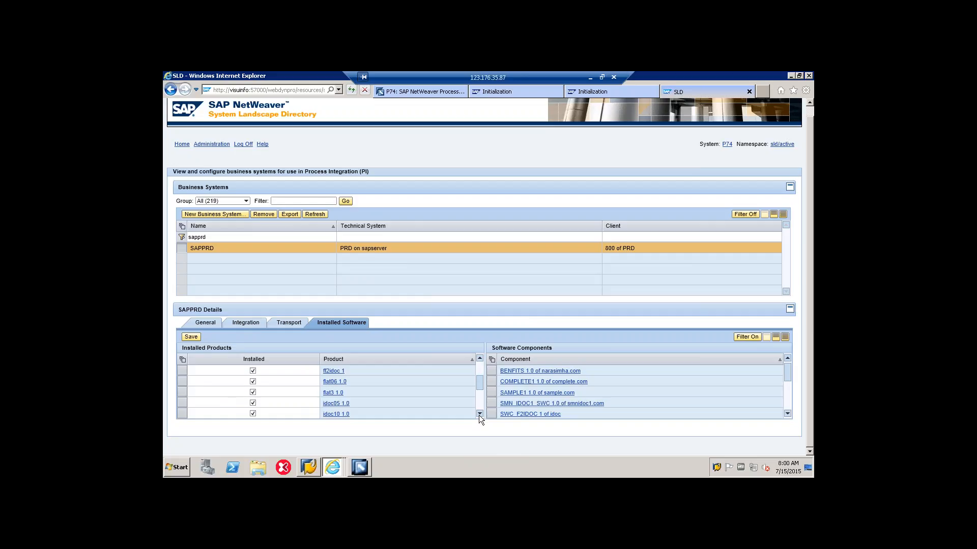
click(479, 414)
click(480, 414)
click(479, 414)
click(479, 414)
click(479, 414)
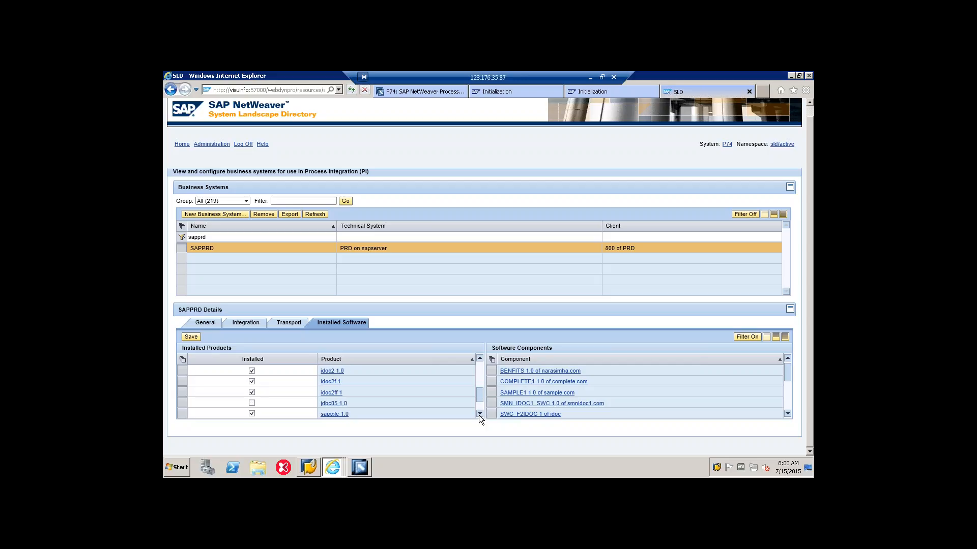
click(251, 402)
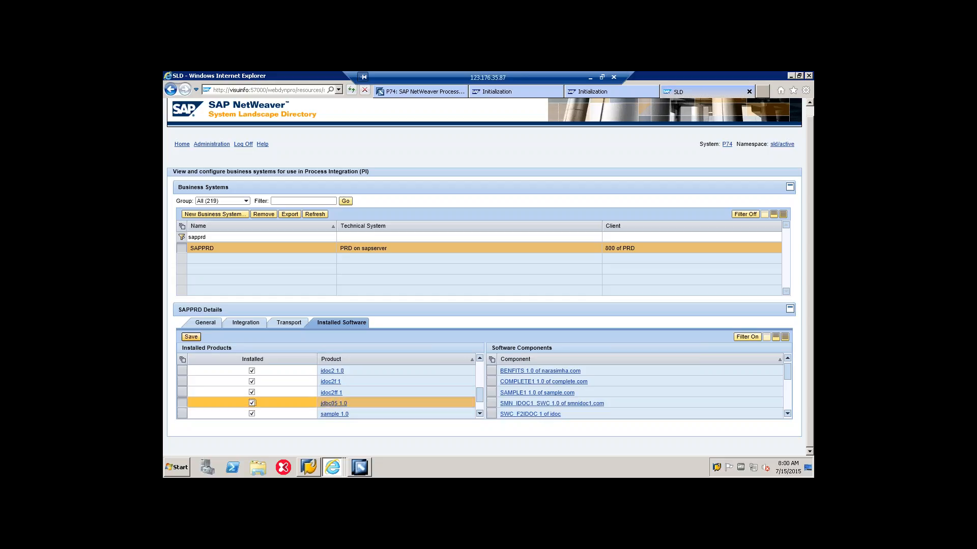
click(199, 337)
Step: List the Standalone technical systems and begin creating a new technical system of type Standalone
click(180, 144)
click(225, 217)
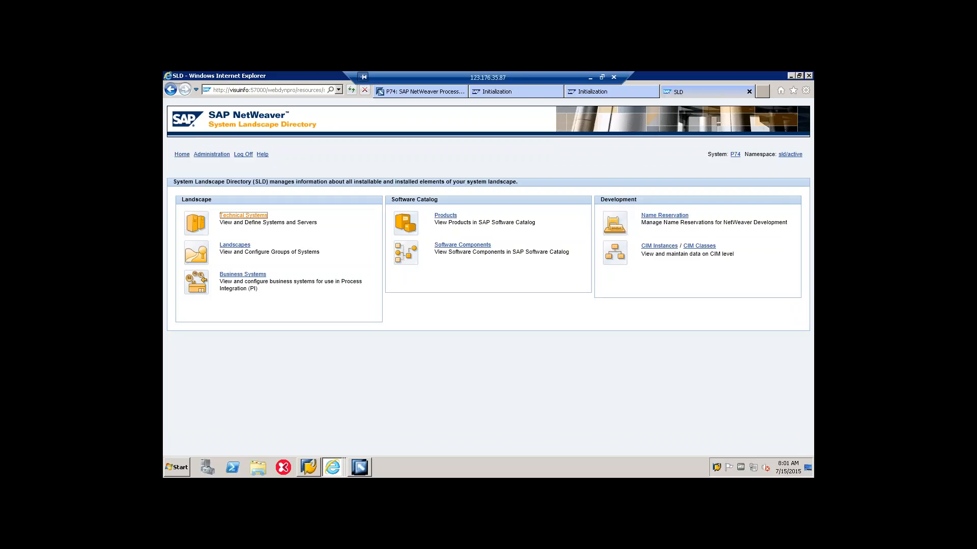
click(252, 211)
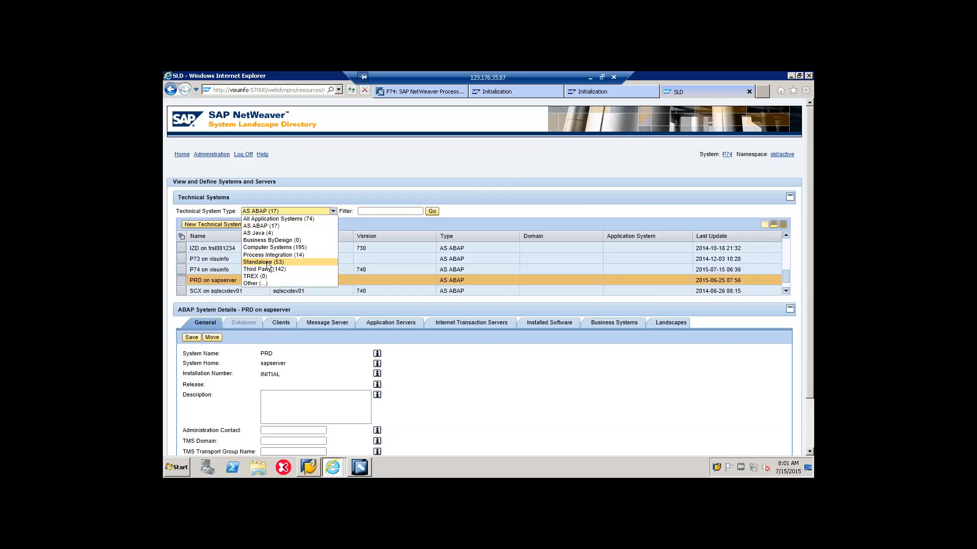
click(263, 262)
click(220, 225)
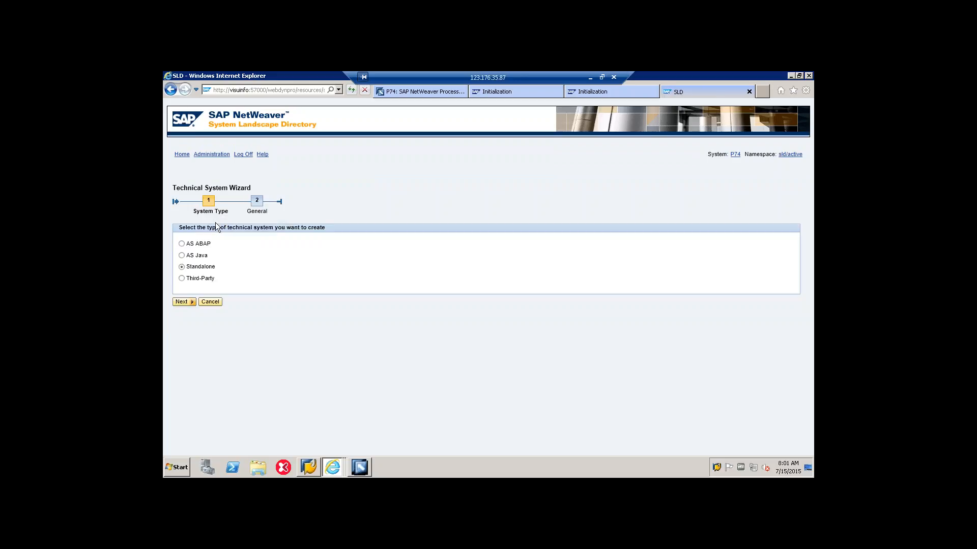
click(186, 303)
Step: Create the technical system with identification ts_jdbcrecv05 and host name jdbcrecv05, and save it
click(280, 244)
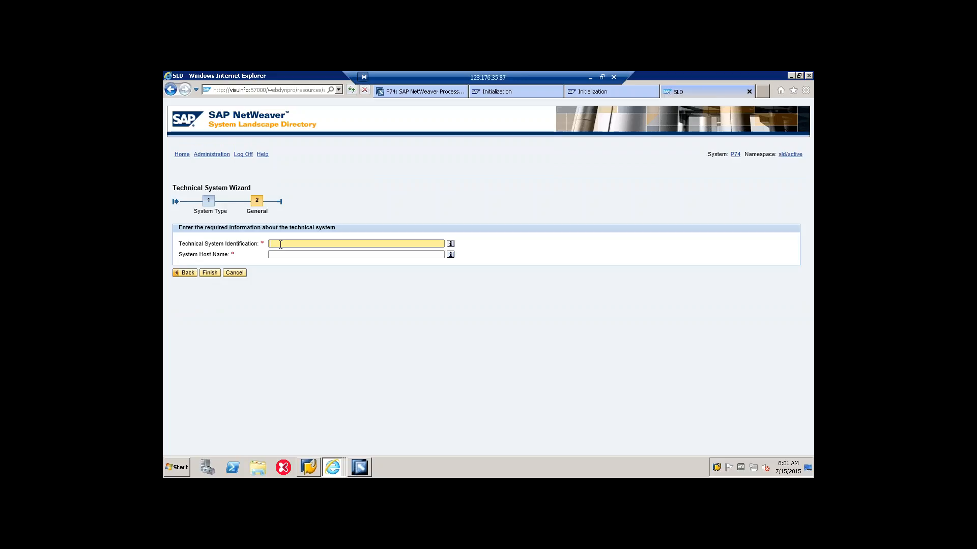
text(ts_jd)
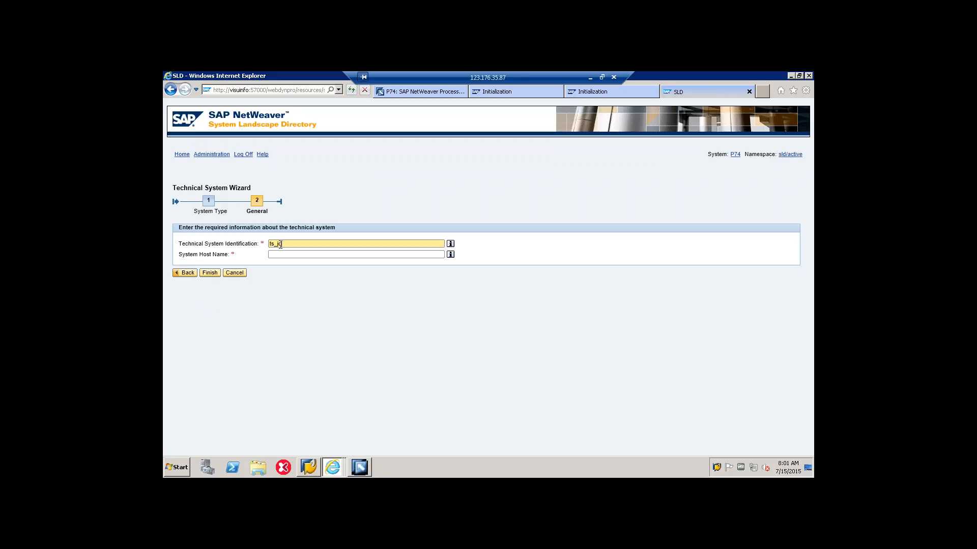
text(bcrecv05)
mouse_move(279, 244)
mouse_down()
mouse_move(319, 245)
mouse_move(277, 244)
mouse_up()
key(ctrl+c)
click(289, 255)
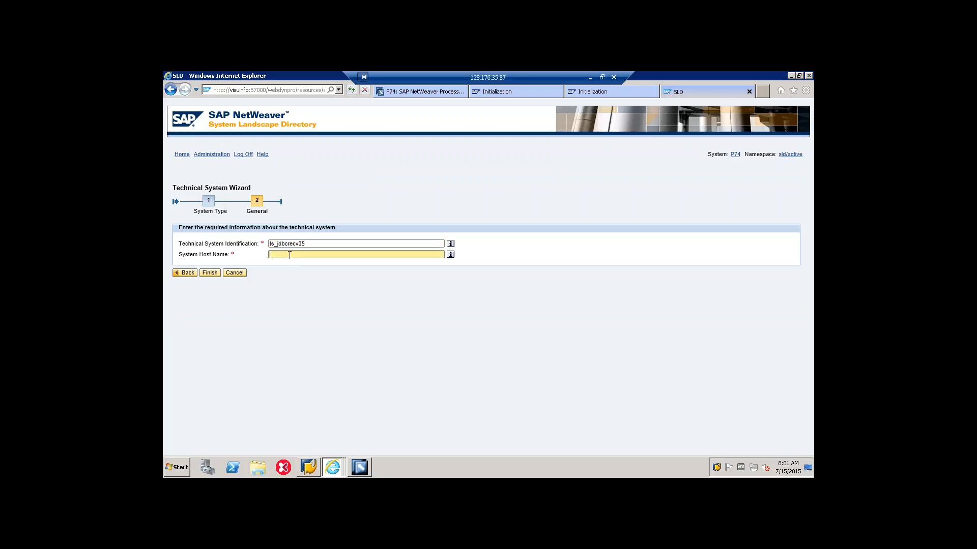
key(ctrl+v)
key(shift+Tab)
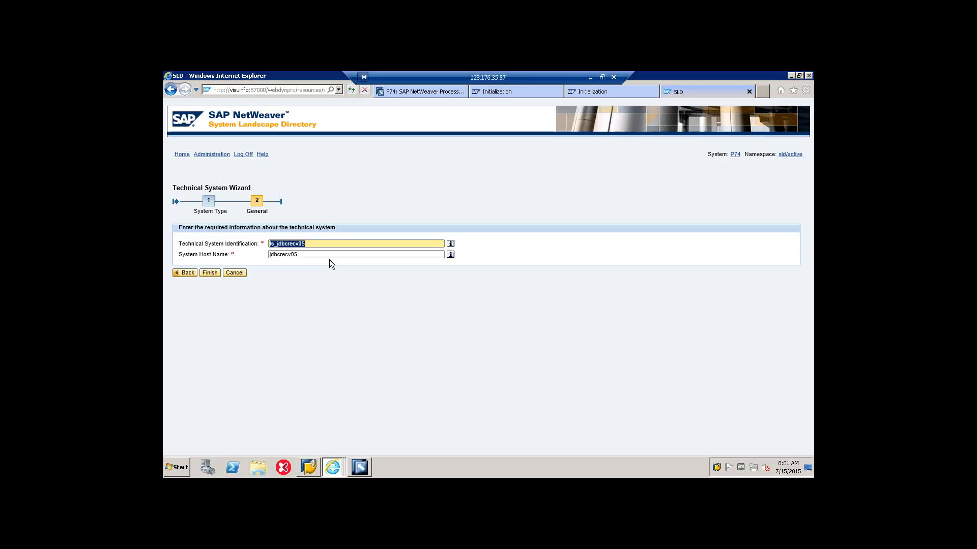
key(Tab)
key(ctrl+c)
click(306, 253)
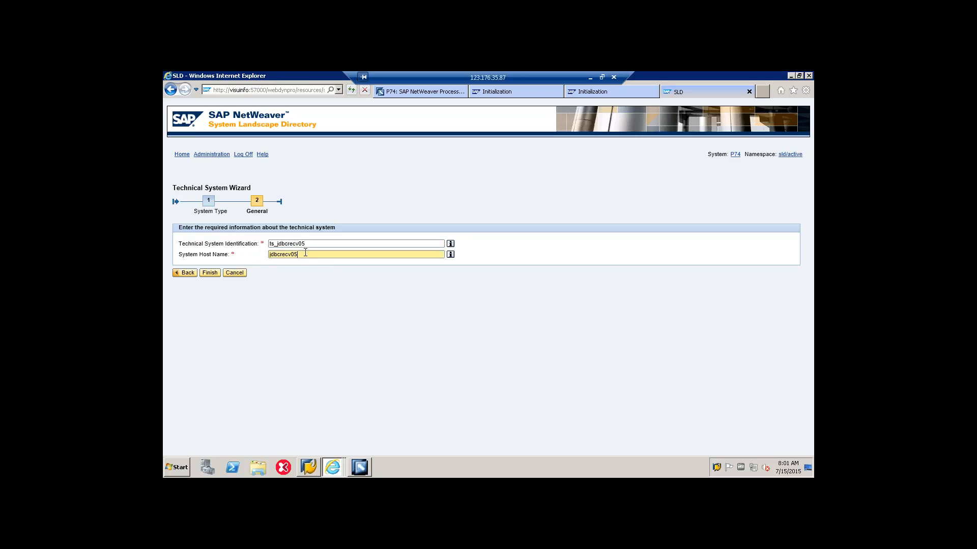
click(211, 274)
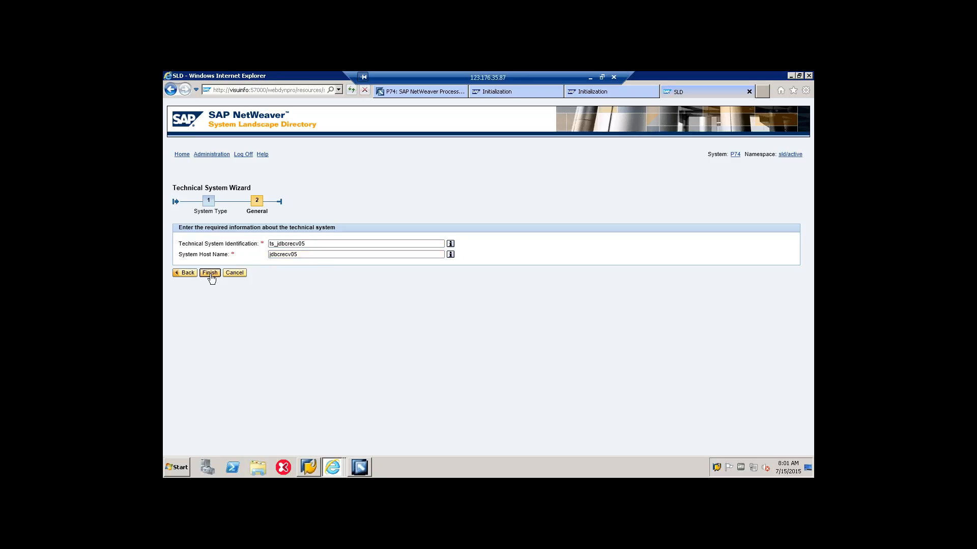
click(191, 348)
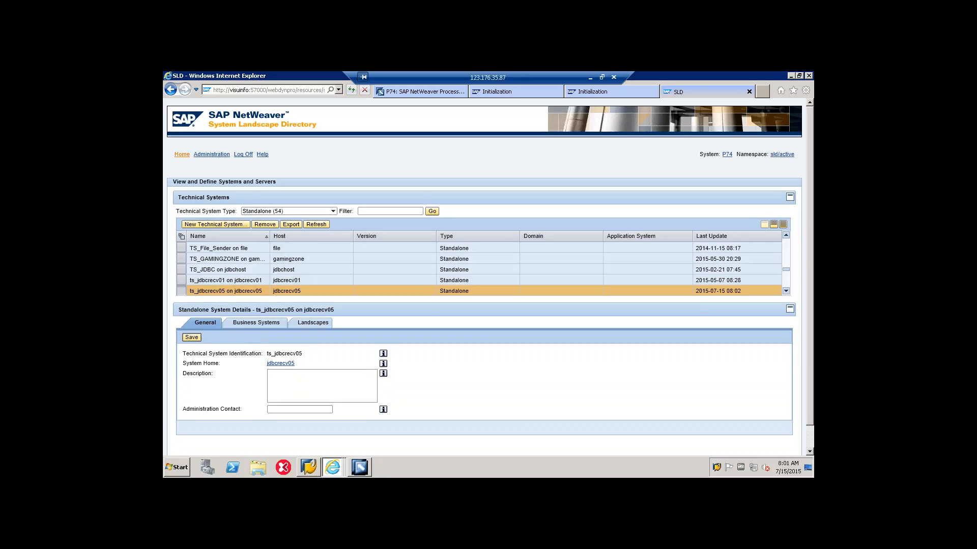
Step: Go to the business systems and begin a new business system associated with a Standalone technical system
click(181, 154)
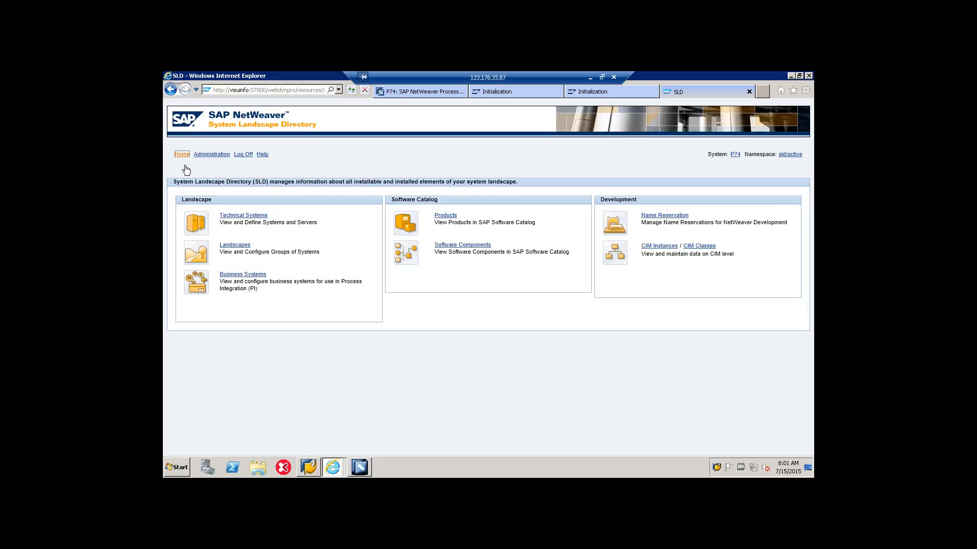
click(243, 275)
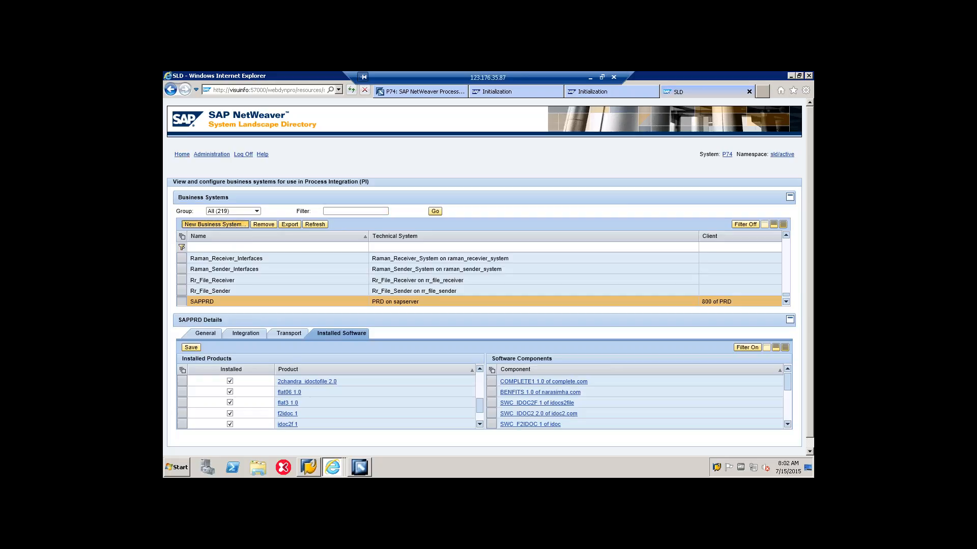
click(219, 222)
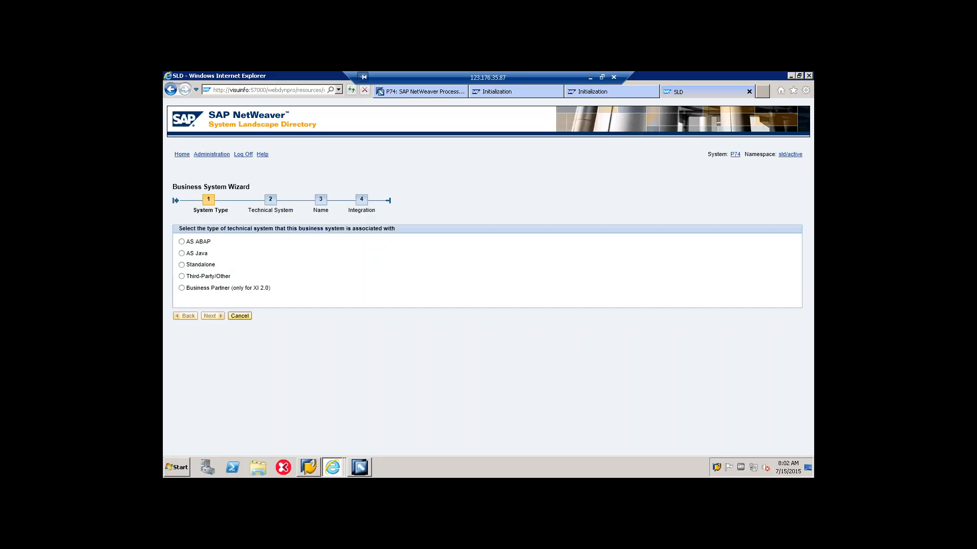
click(183, 277)
click(188, 265)
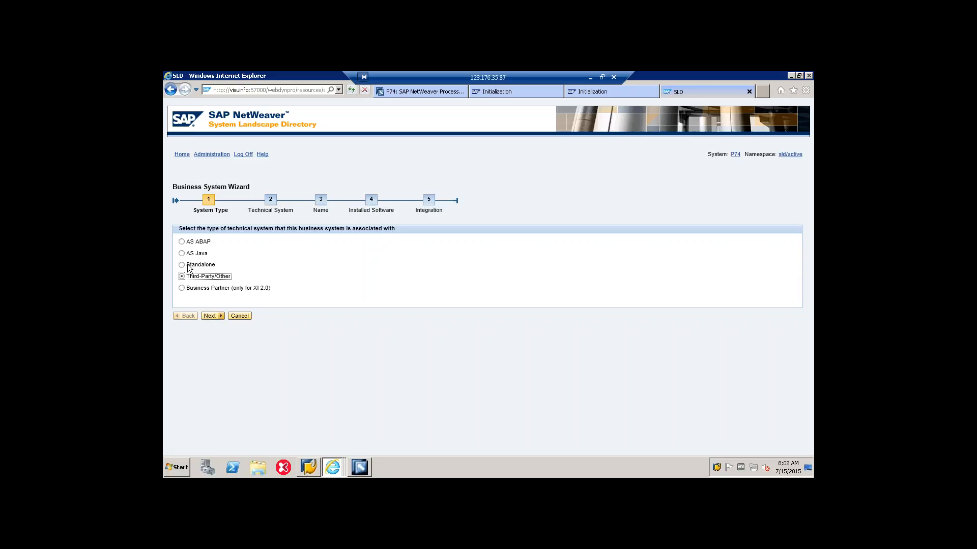
click(211, 316)
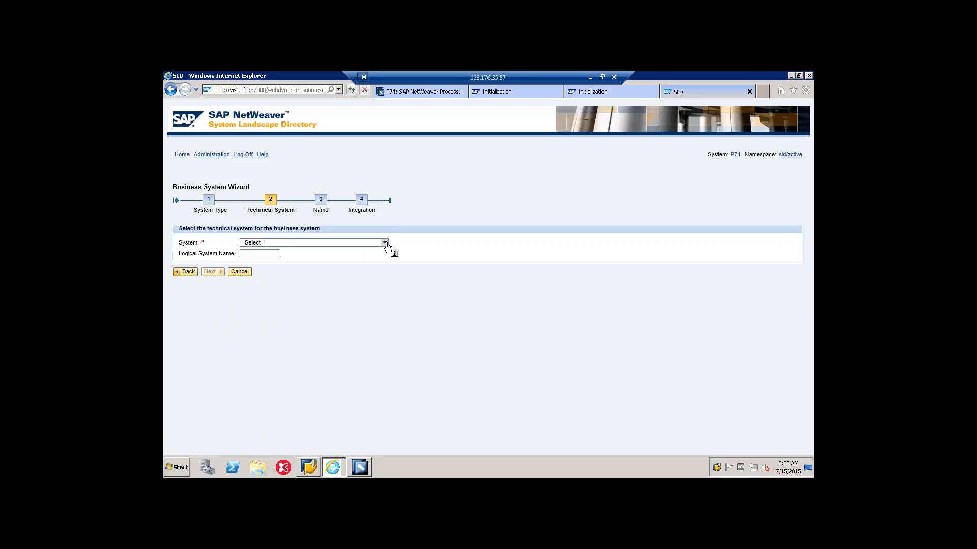
Step: Assign the technical system ts_jdbcrecv05 on jdbcrecv05 and paste the copied name as its logical system name
click(385, 244)
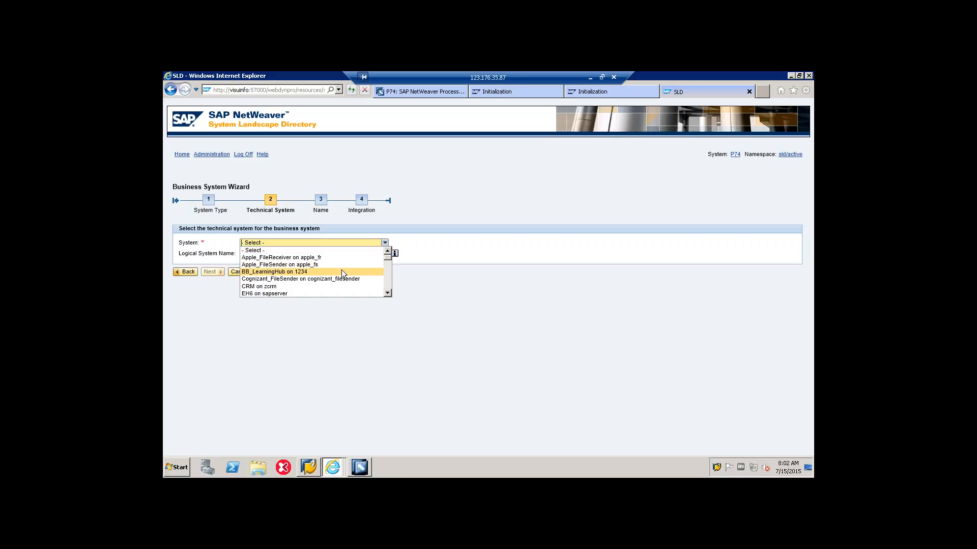
scroll(341, 272, down, 10)
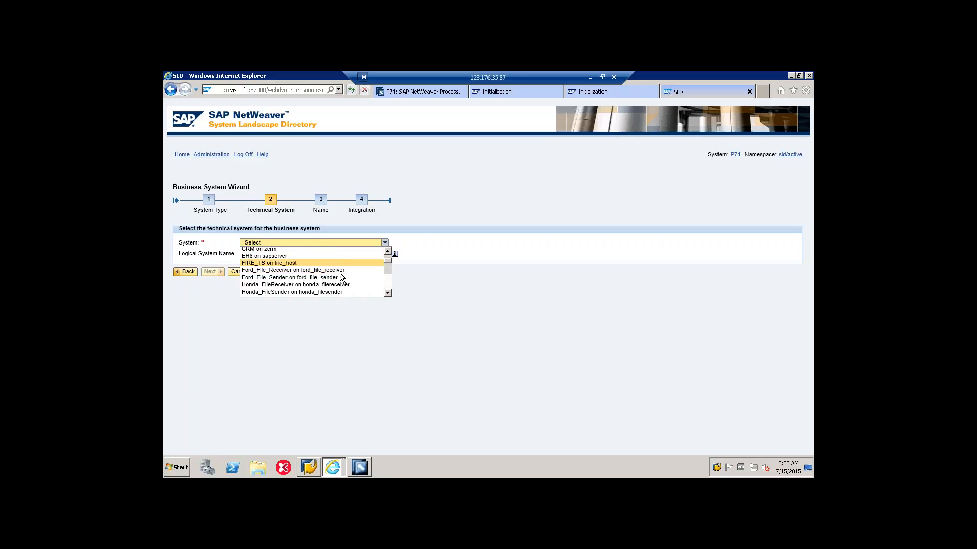
scroll(340, 276, down, 3)
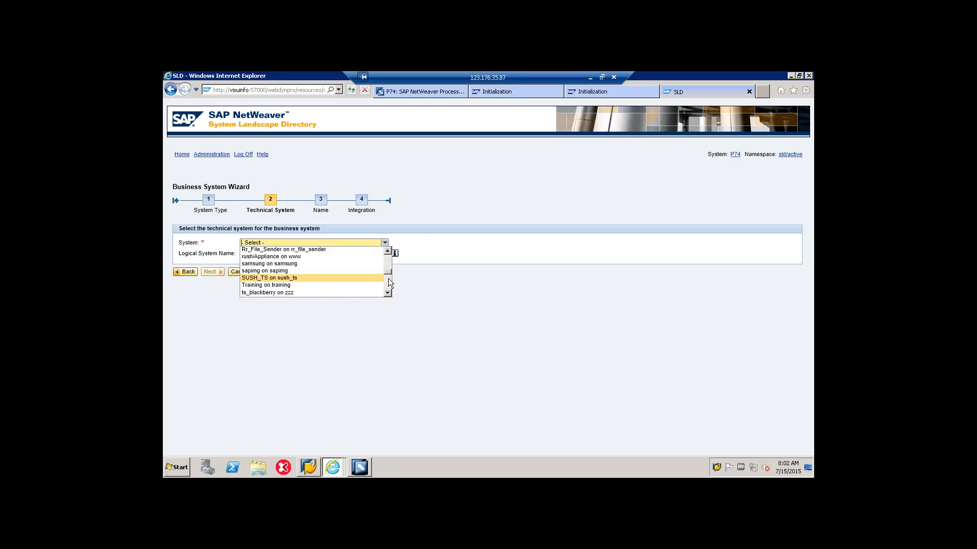
scroll(338, 286, down, 1)
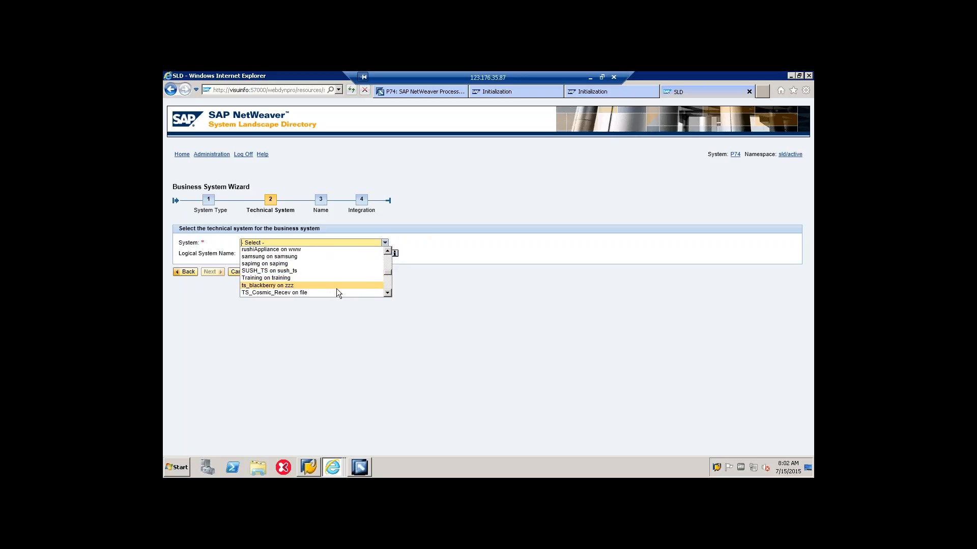
scroll(337, 288, down, 3)
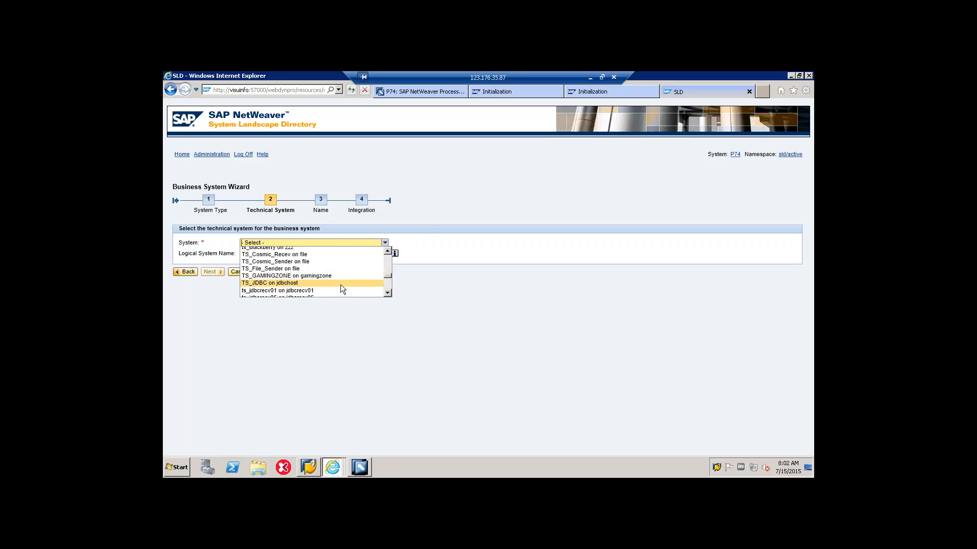
scroll(340, 286, down, 1)
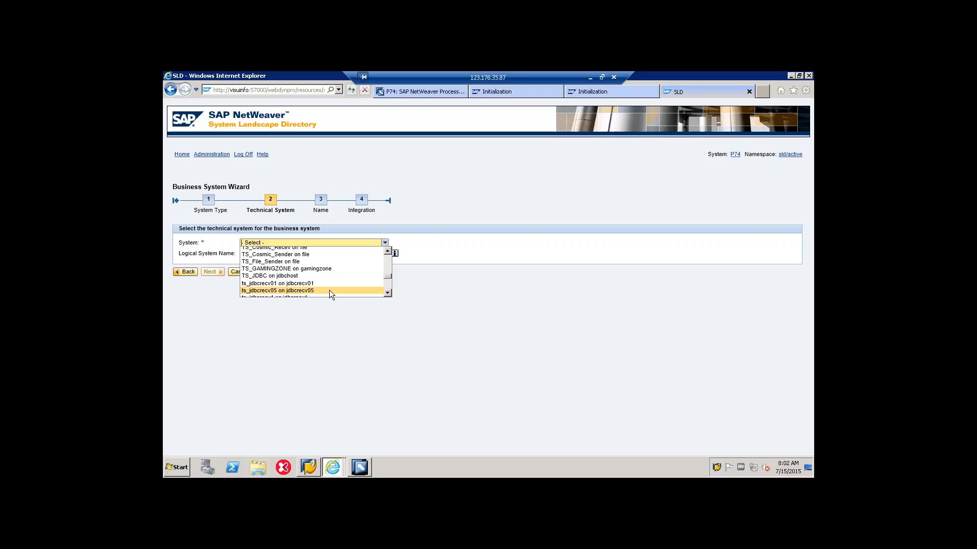
click(328, 290)
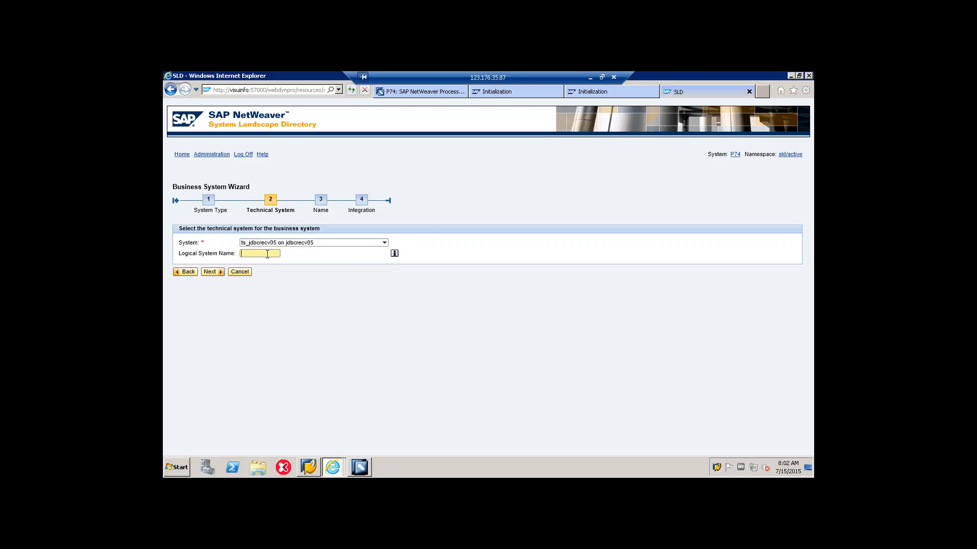
key(ctrl+v)
click(212, 272)
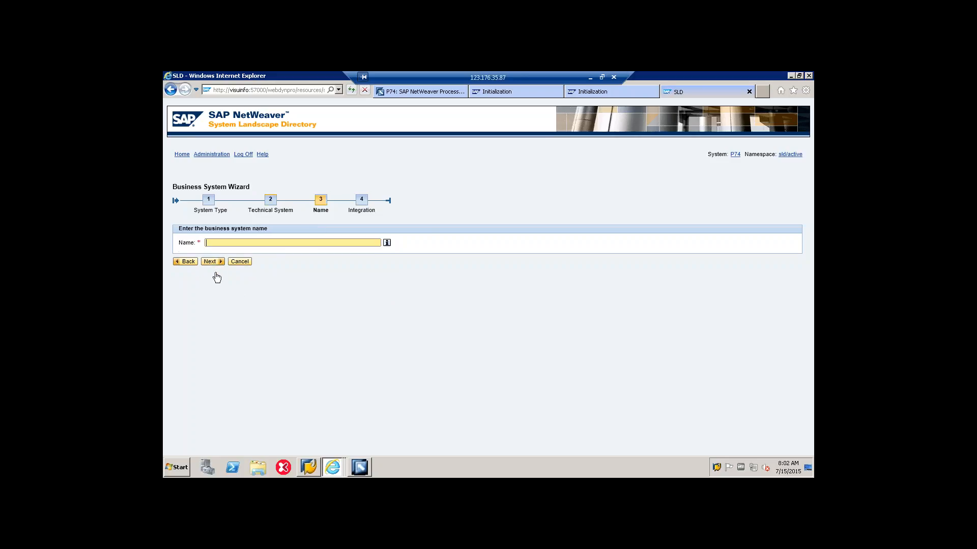
Step: Name the business system bs_jdbcrecv05, relate it to INTEGRATION_SERVER_P74, and finish and save it
text(bs_jdbcrecv05)
click(208, 262)
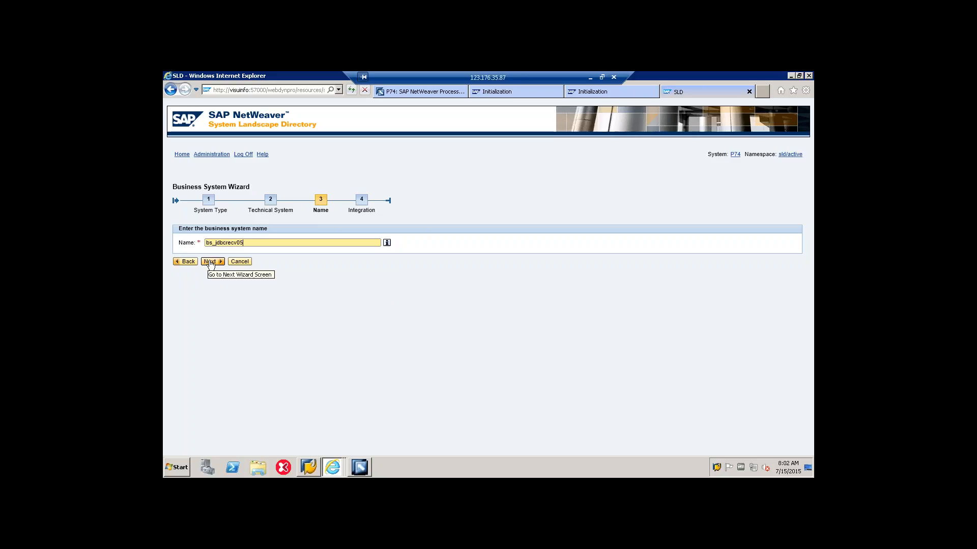
click(339, 253)
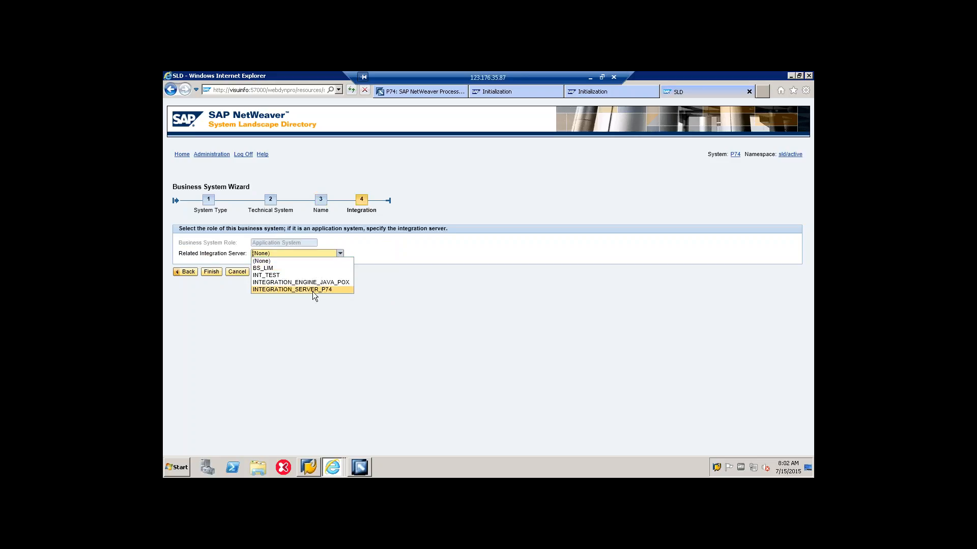
click(312, 290)
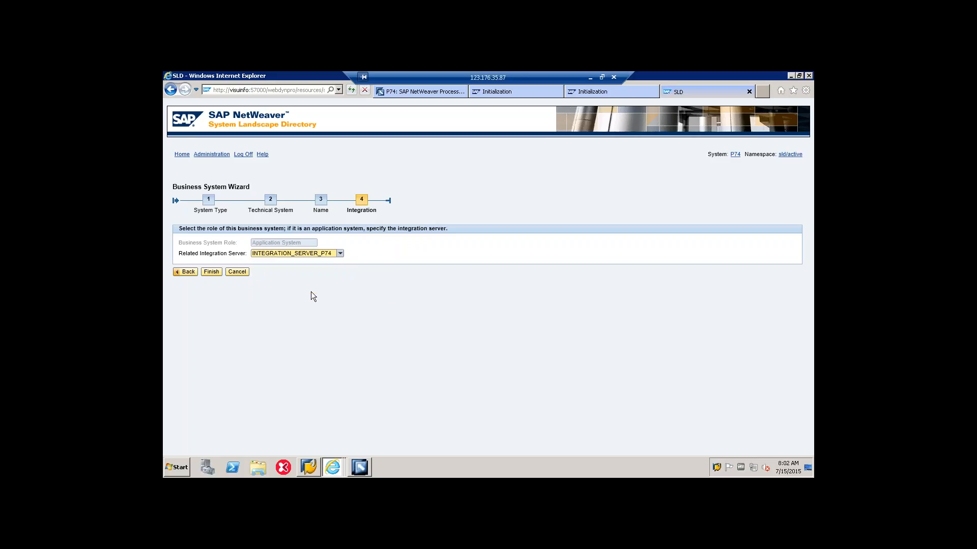
click(211, 273)
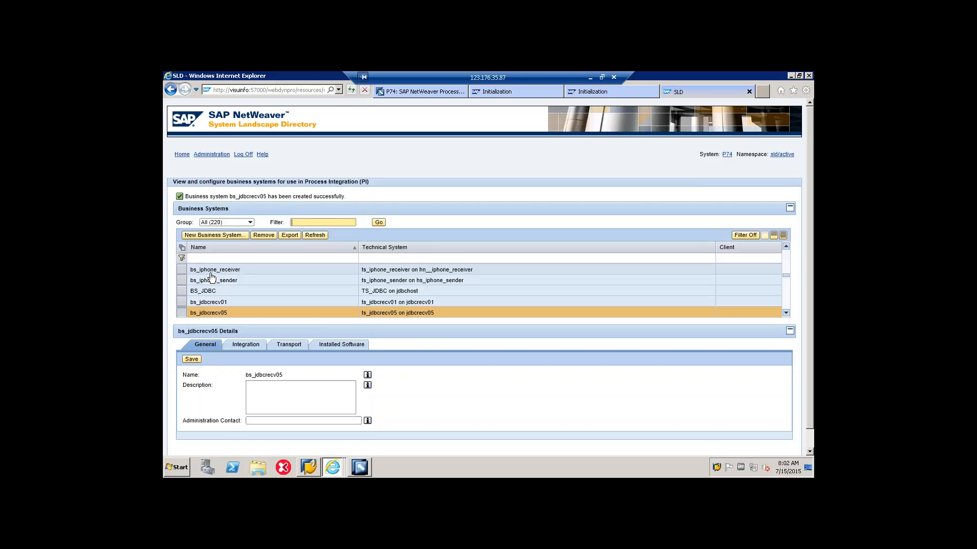
click(185, 360)
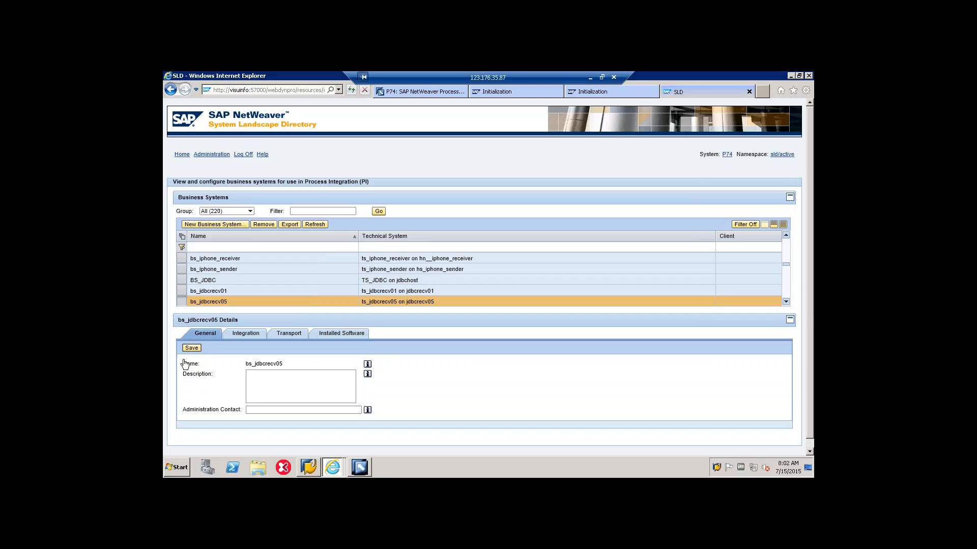
Step: Return to the System Landscape Directory home page and collapse the ALLINONE1 scenario in the Integration Builder's object tree
click(182, 155)
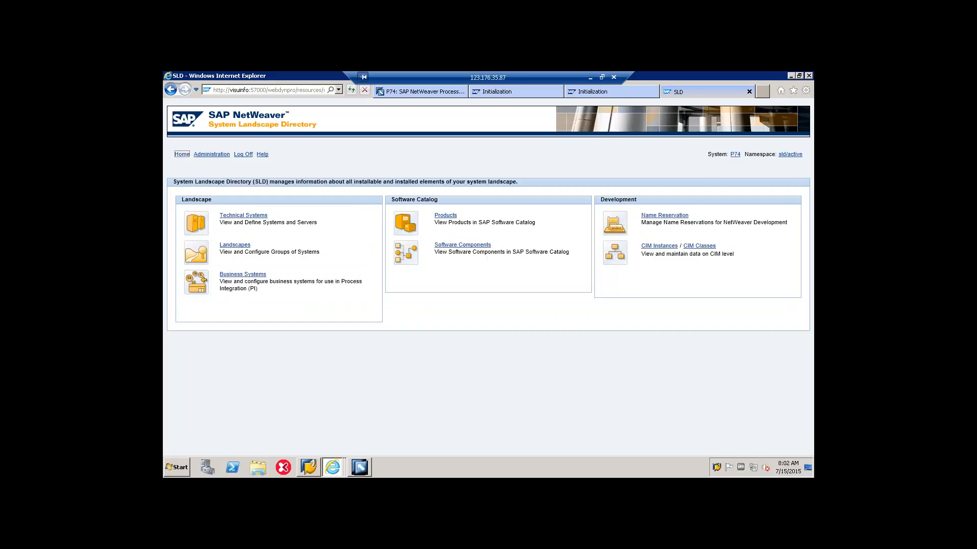
click(358, 468)
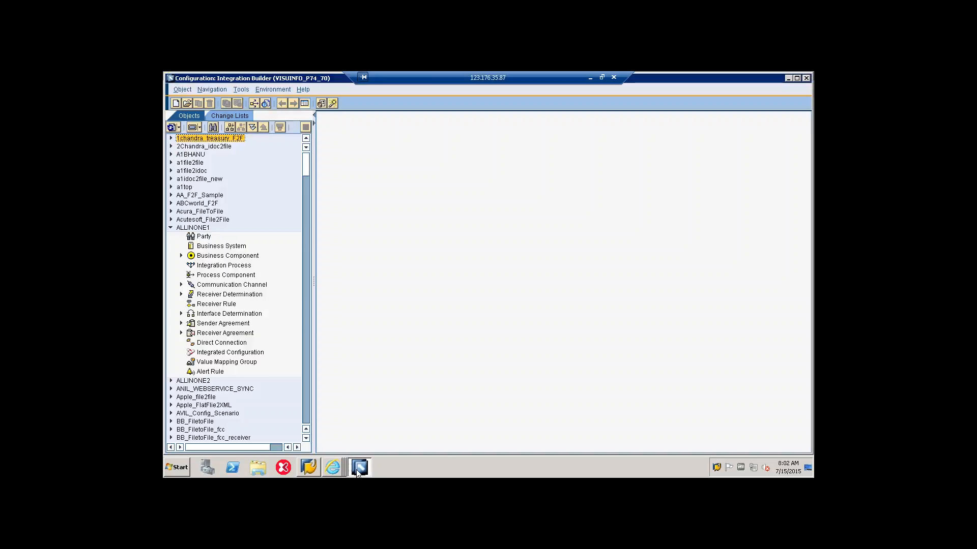
click(171, 227)
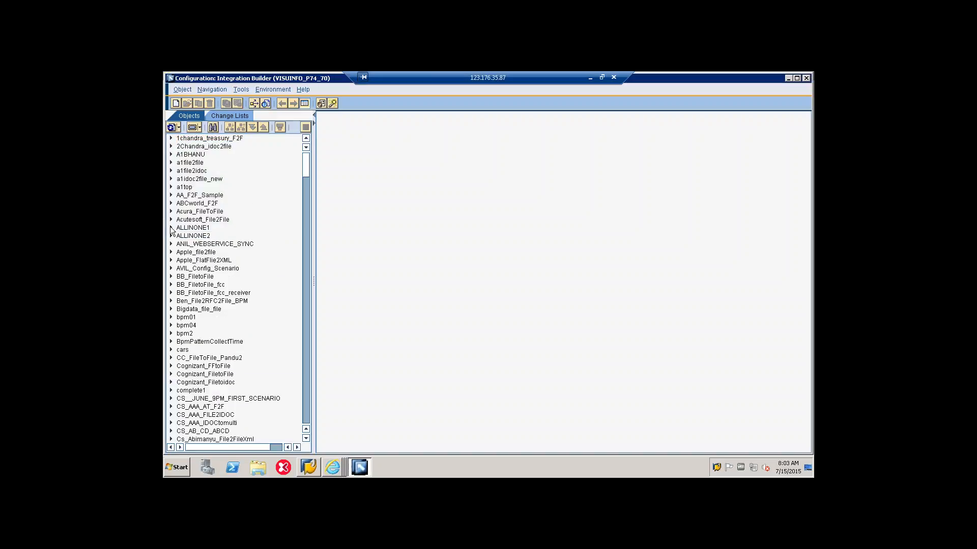
click(359, 468)
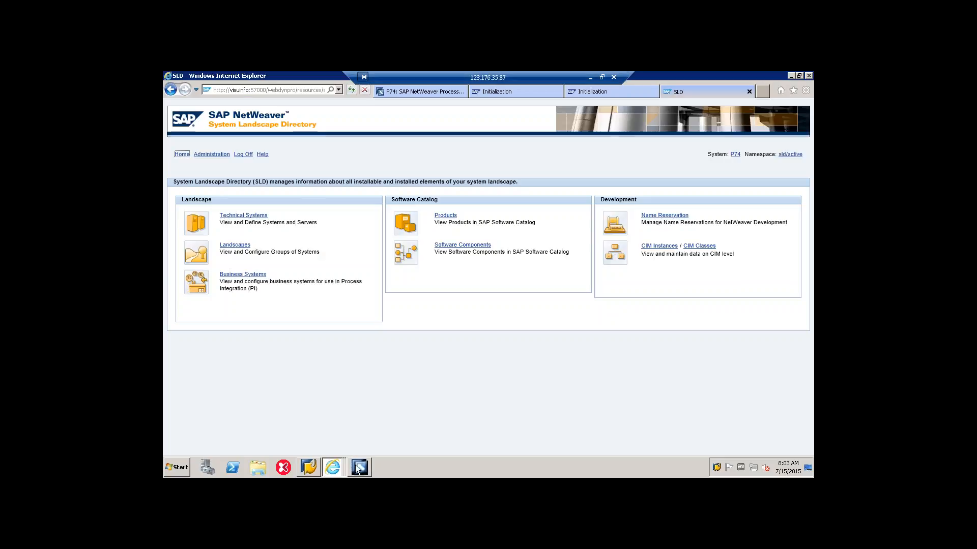
Step: Launch the Enterprise Services Builder from the P74 Process Integration tools page, saving and opening repository.jnlp
click(339, 468)
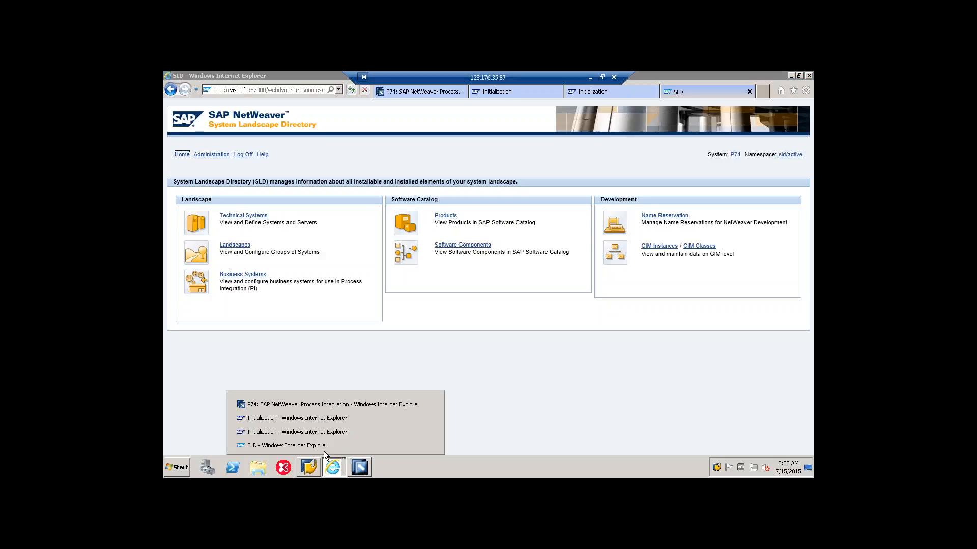
click(293, 405)
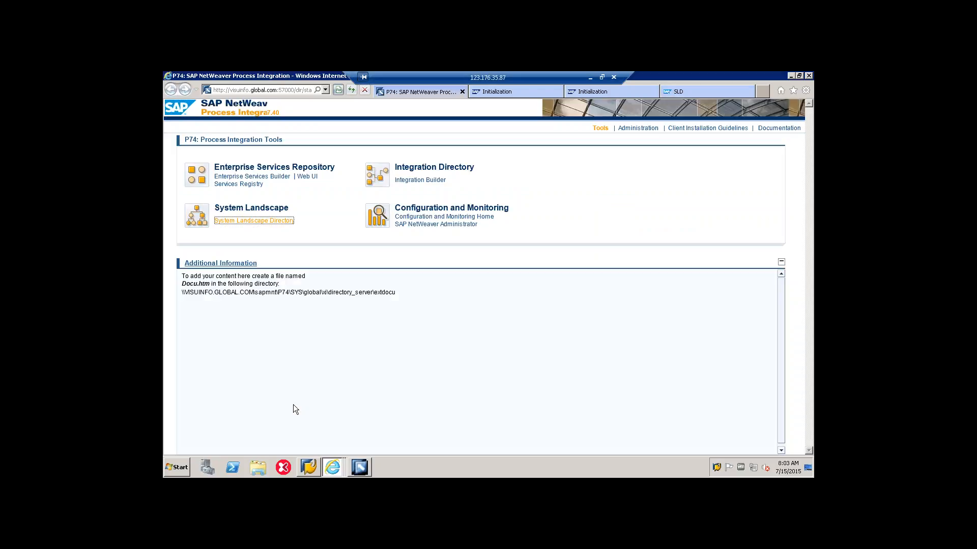
click(255, 182)
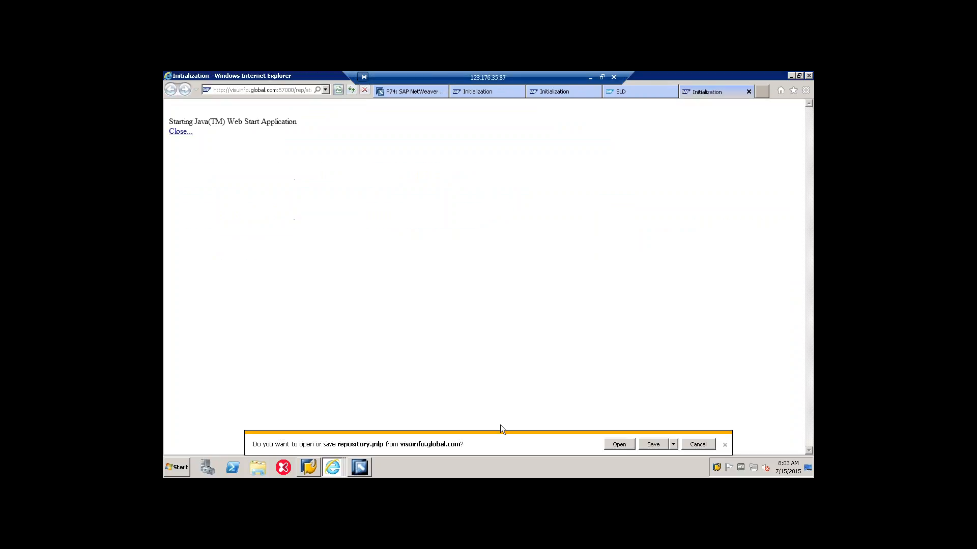
click(673, 444)
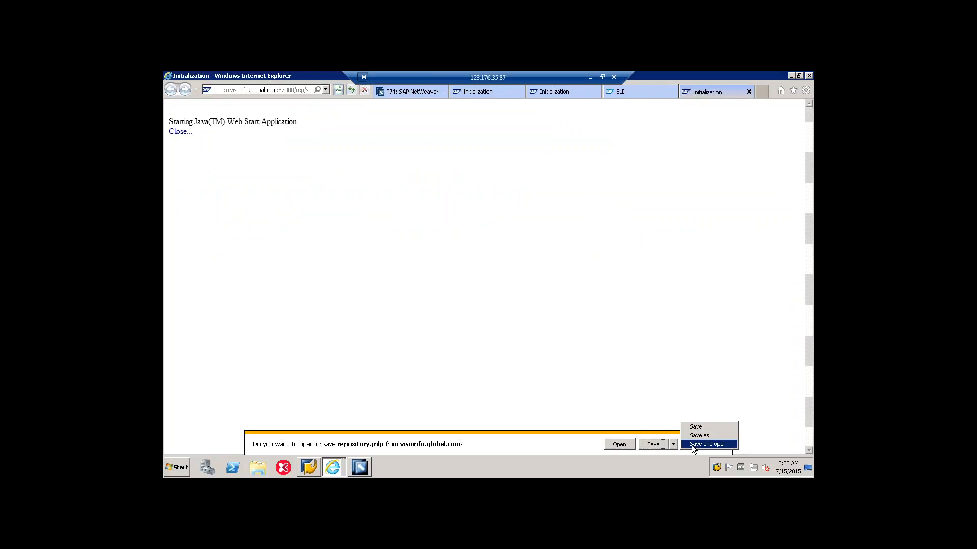
click(691, 444)
click(579, 444)
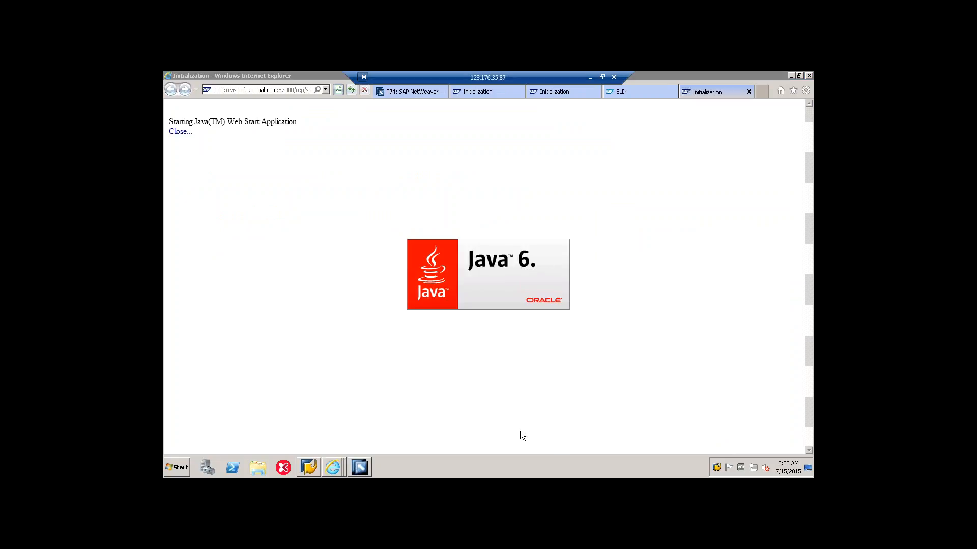
Step: Open the network location \\visuinfo1 and go to the recv folder inside the saploc share
click(181, 468)
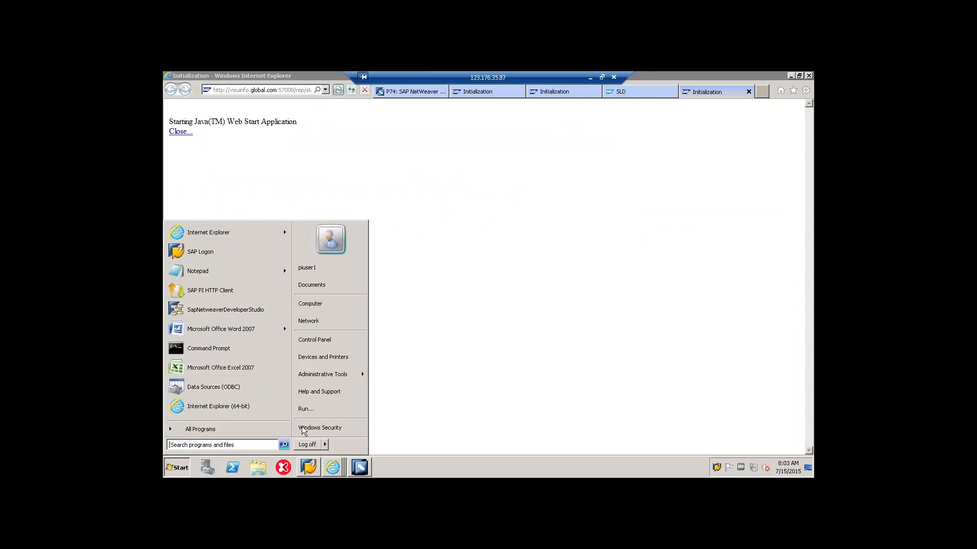
click(332, 408)
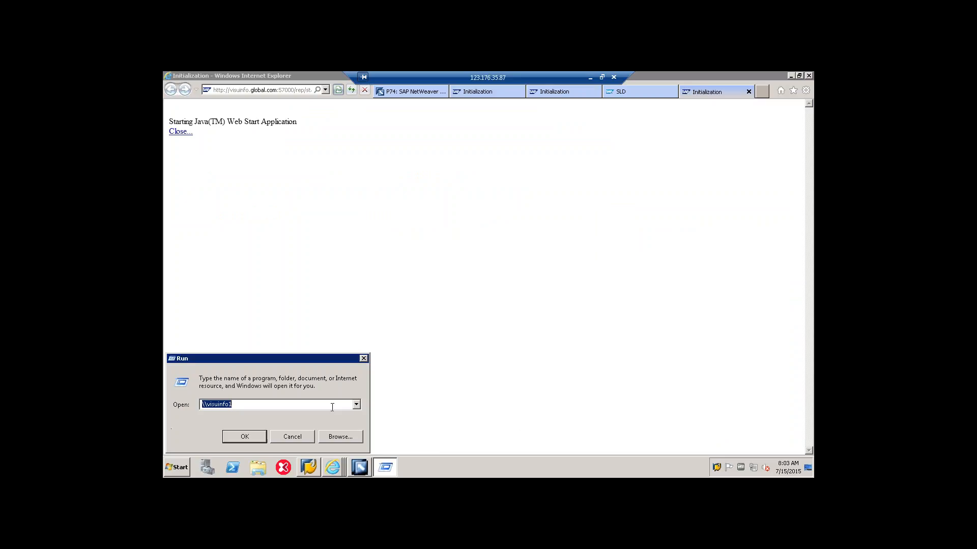
click(248, 439)
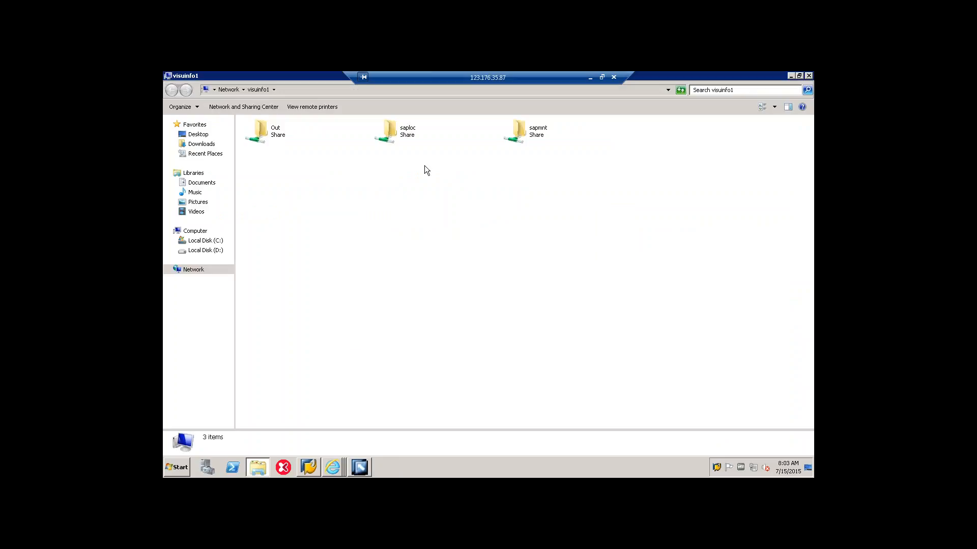
double_click(411, 131)
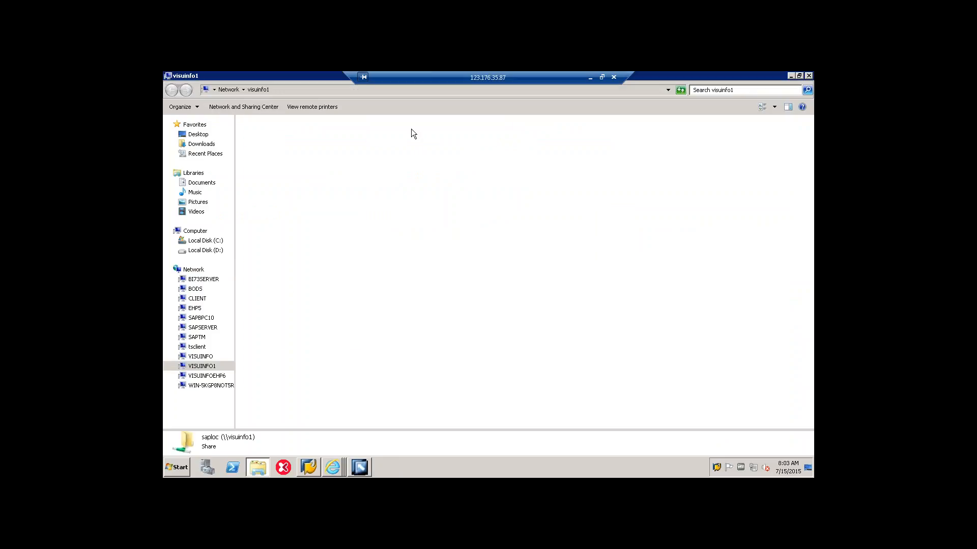
double_click(257, 270)
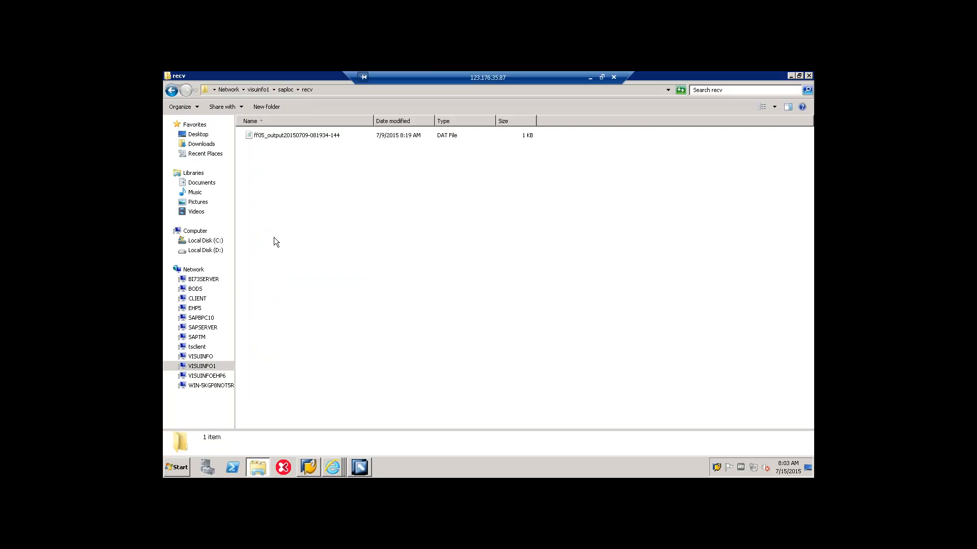
Step: Create a new Microsoft Office Access 2007 database in the recv folder and name it sap.mdb
right_click(273, 165)
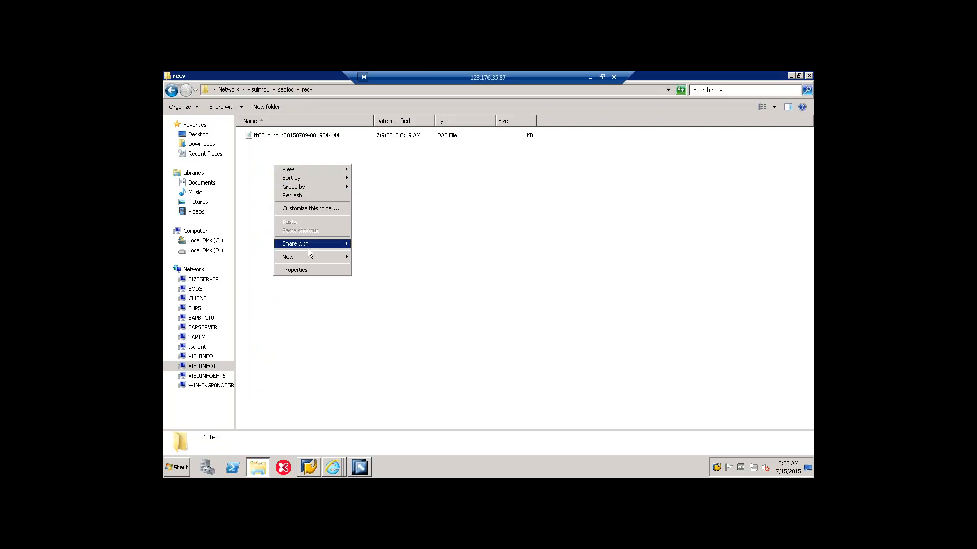
mouse_move(306, 255)
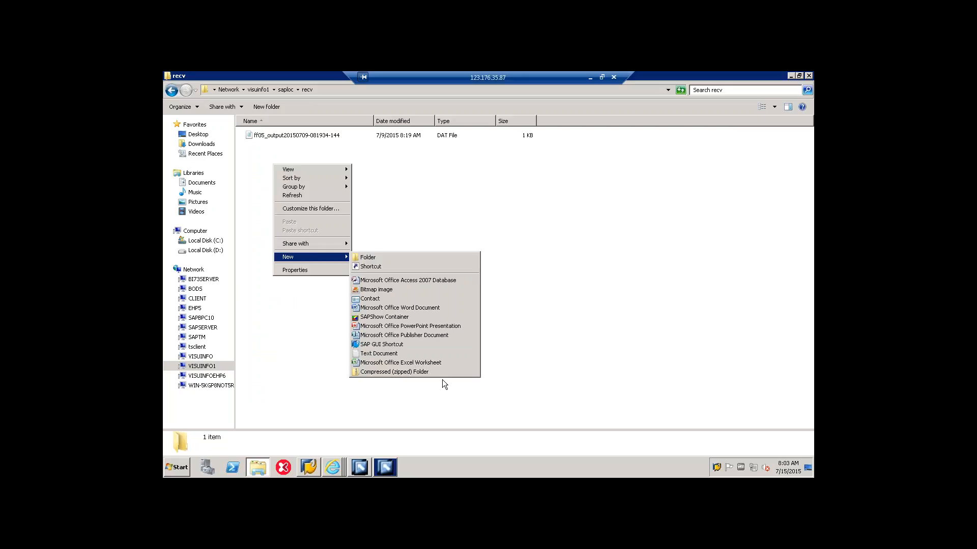
click(430, 282)
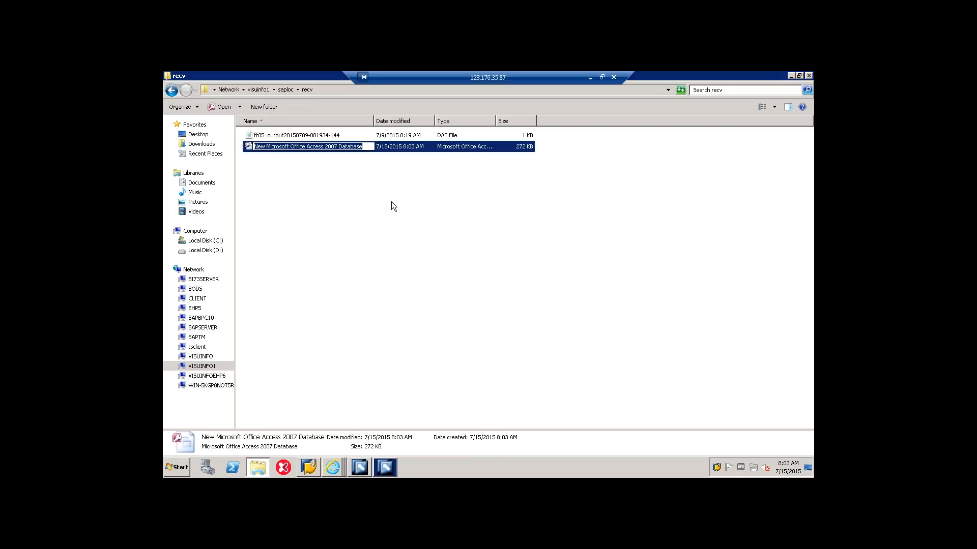
text(sap)
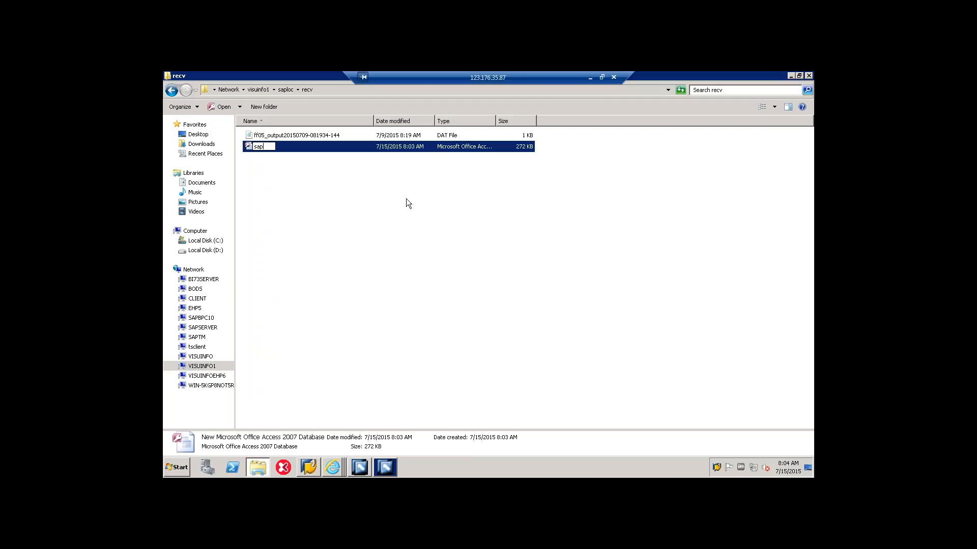
text(.mdb)
click(406, 199)
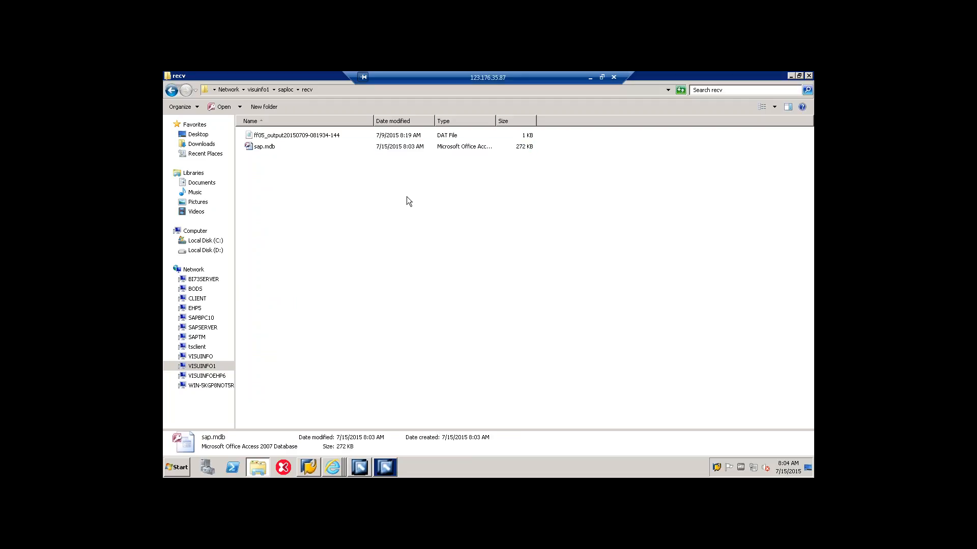
Step: Open the sap.mdb database in Microsoft Access and view its security options without changing them
double_click(277, 149)
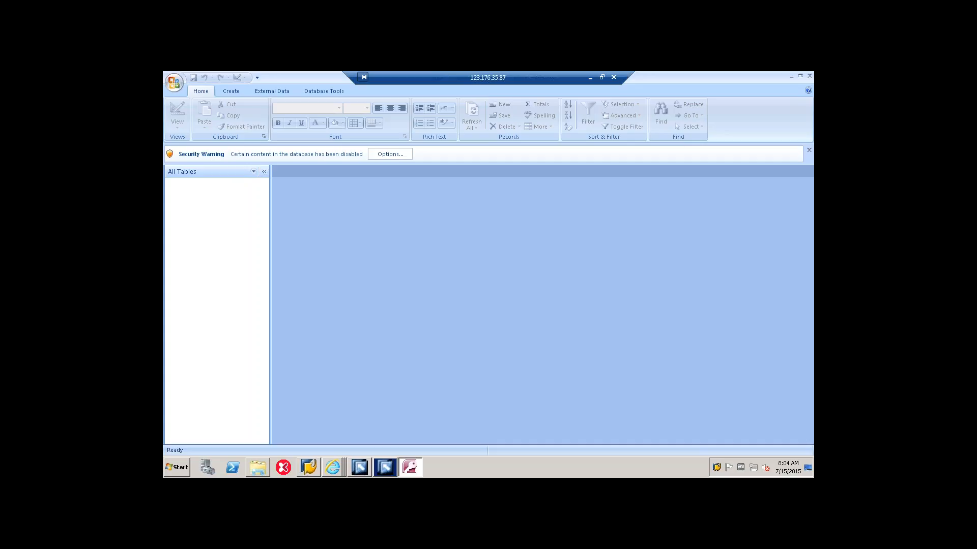
click(399, 157)
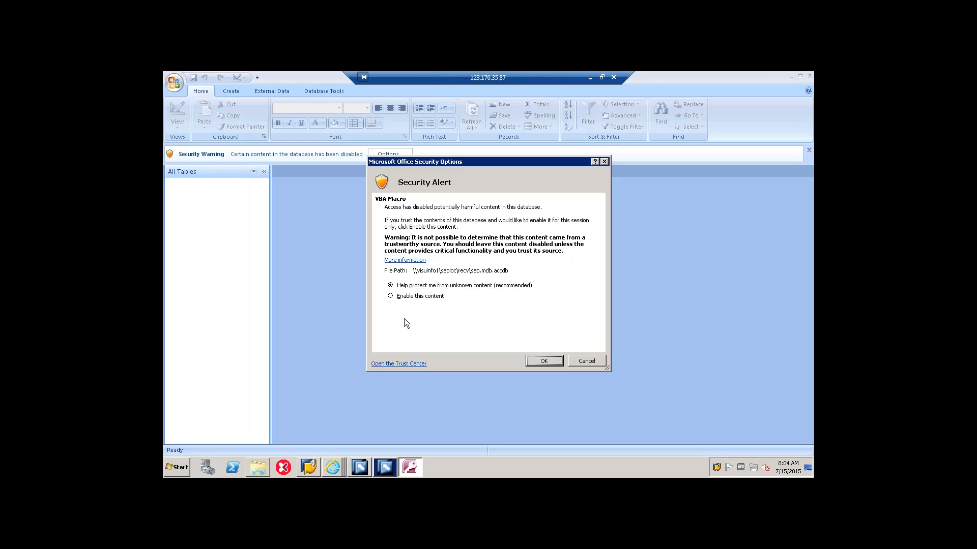
click(590, 363)
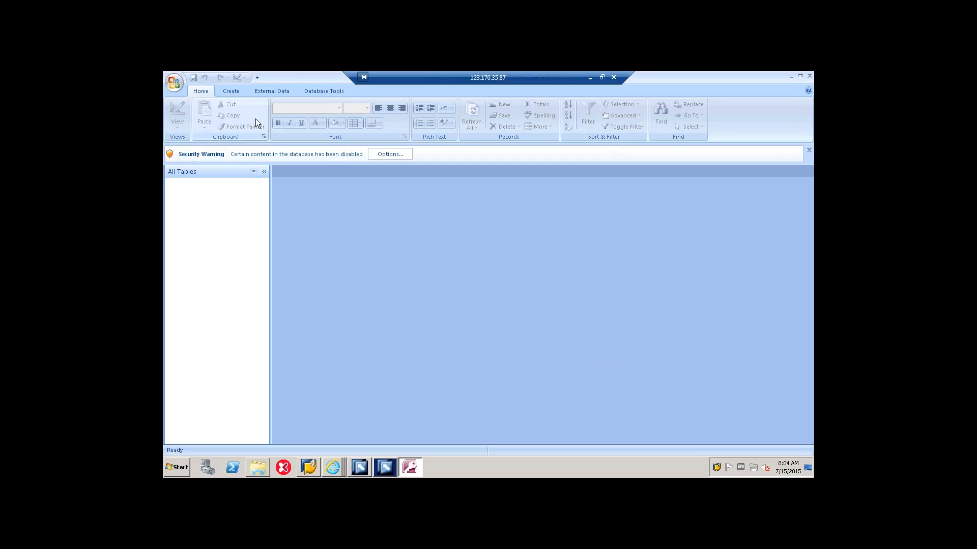
Step: Create a new table and open it in Design View, saving it under the name tab
click(234, 93)
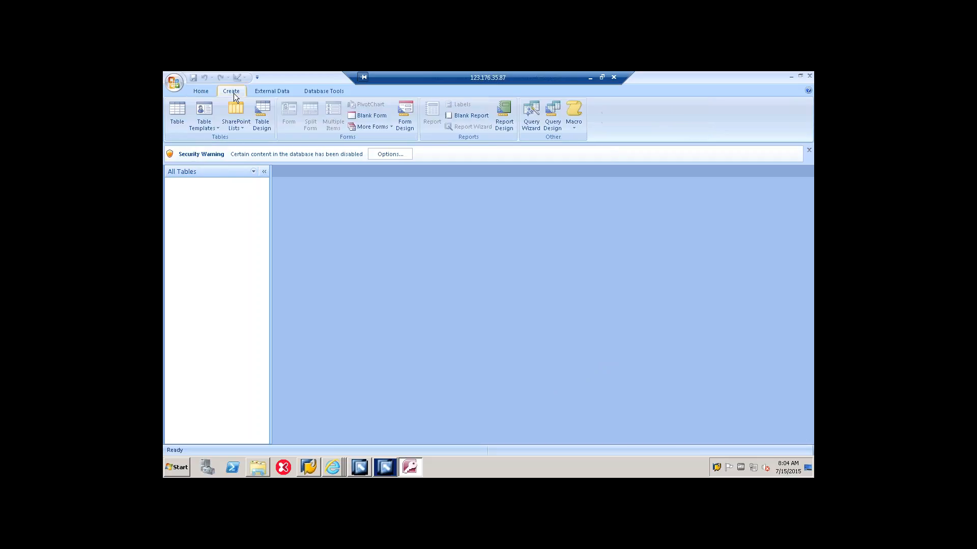
click(176, 113)
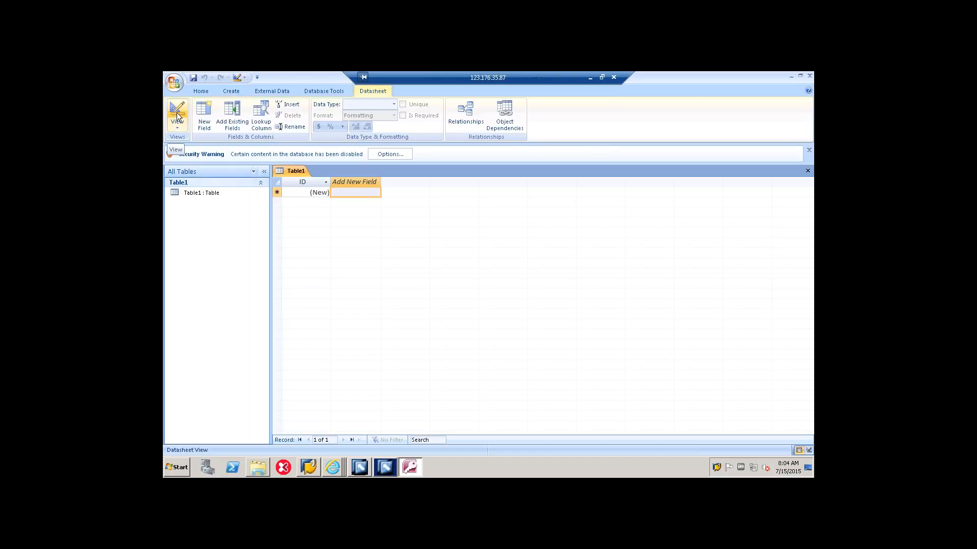
click(200, 193)
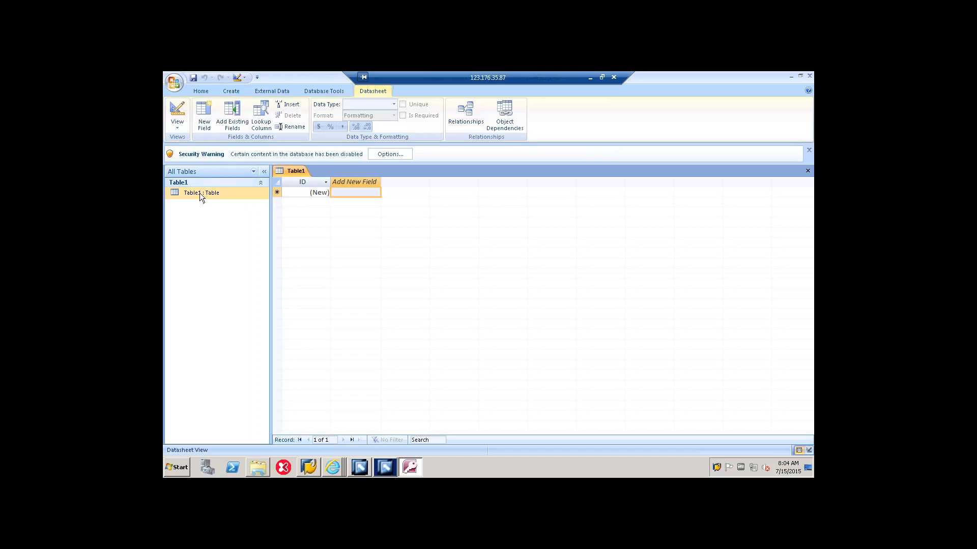
right_click(199, 194)
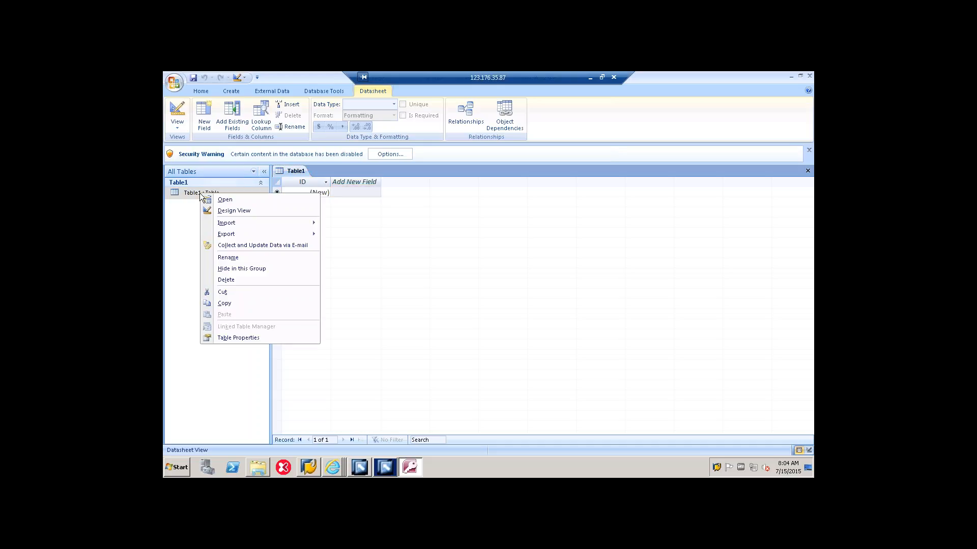
click(224, 210)
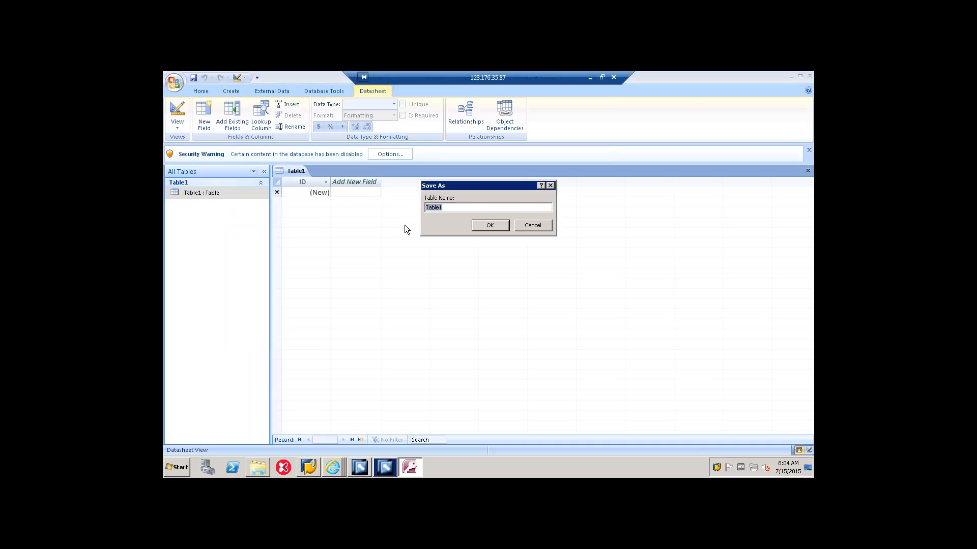
text(tab)
click(491, 227)
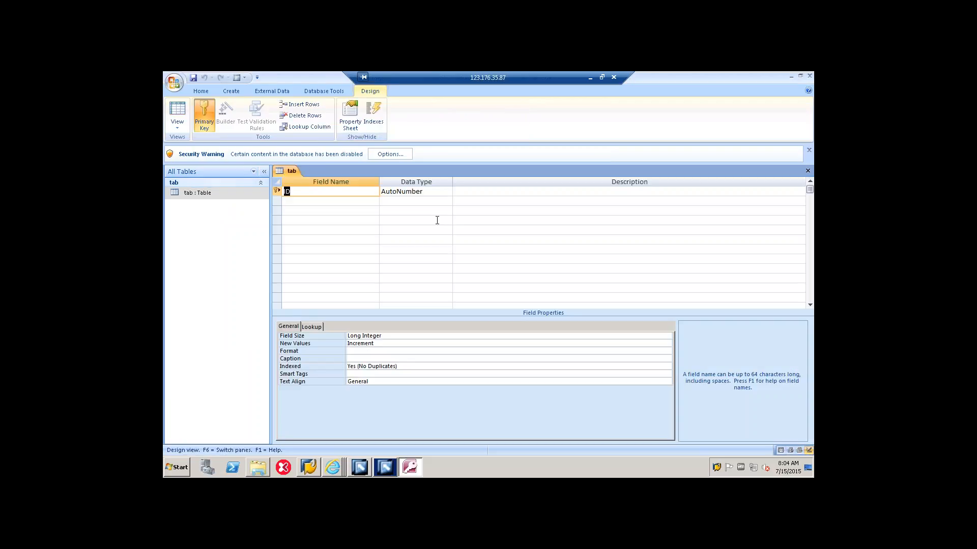
Step: Add a field named value below ID in the table design and accept the reserved word as its name
click(334, 202)
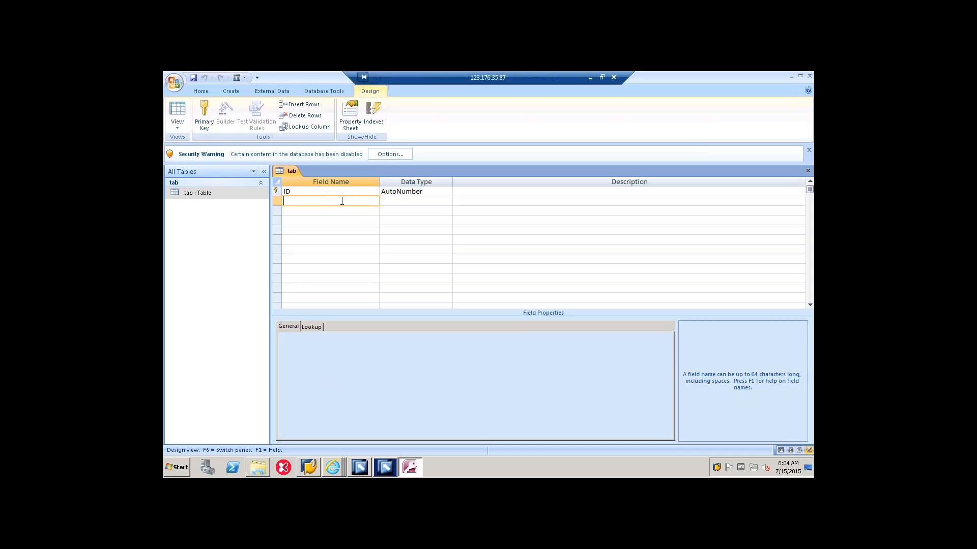
text(alue)
text(v)
key(Down)
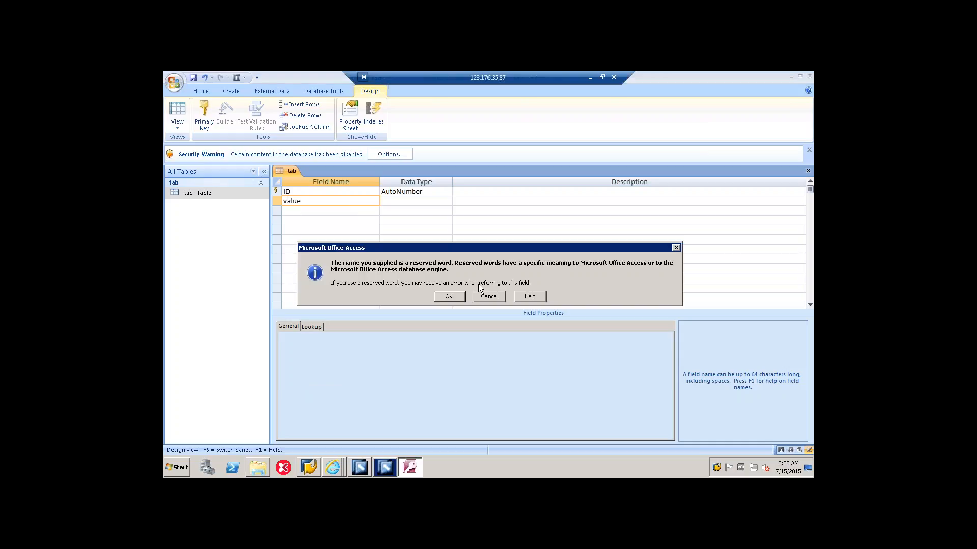
click(457, 300)
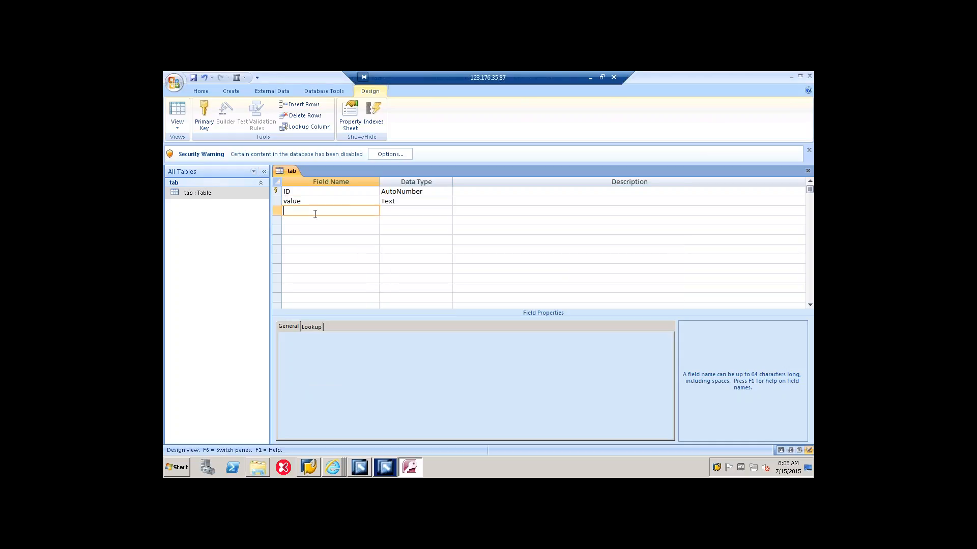
Step: Add a field named reason below the value field, with the Text data type
text(rea)
key(Caps_Lock)
text(AS)
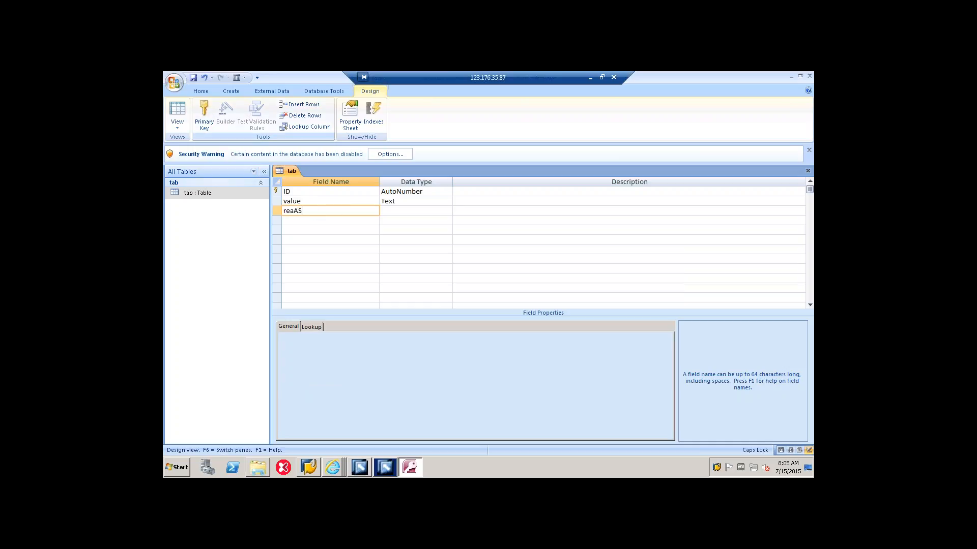
key(BackSpace)
key(Caps_Lock)
text(son)
click(422, 211)
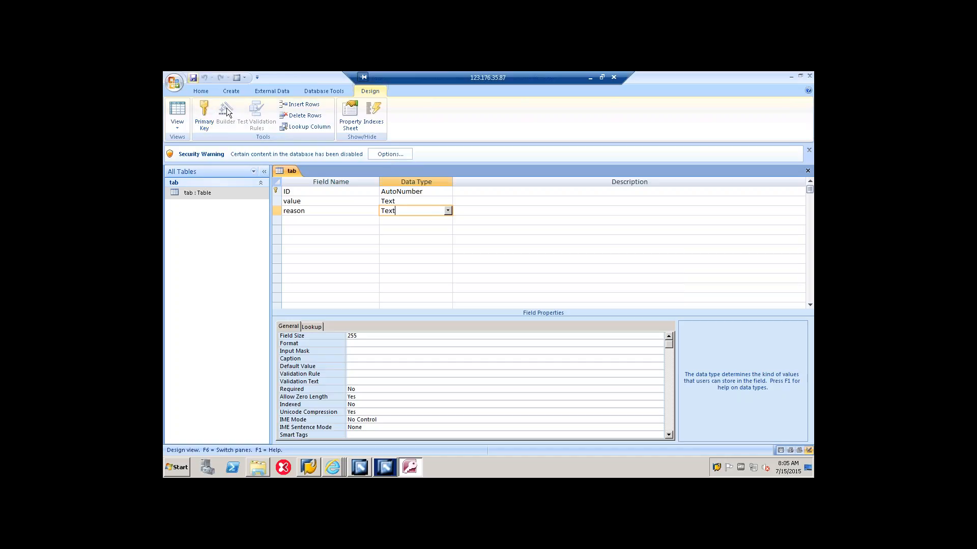
Step: Save the table design and enable the database's disabled content
click(194, 79)
click(379, 152)
click(402, 296)
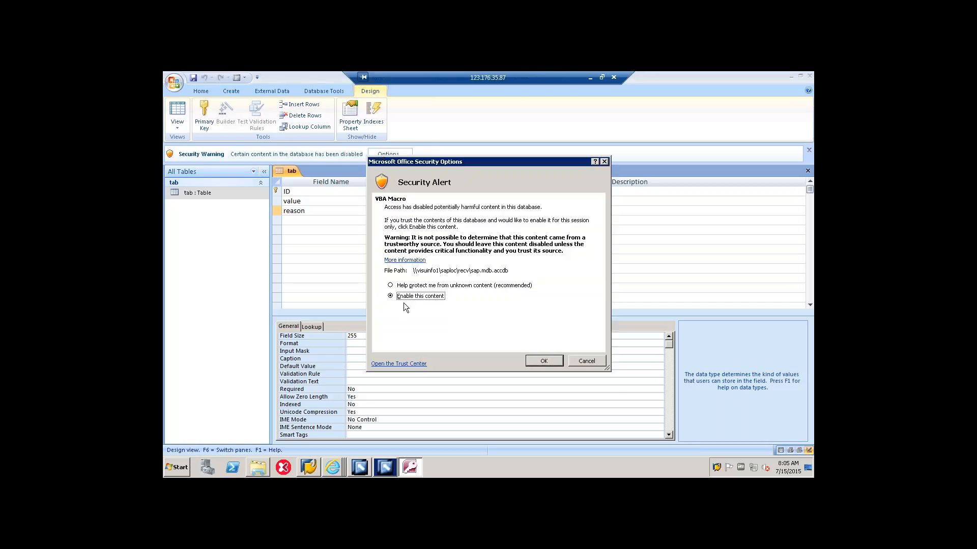
click(536, 362)
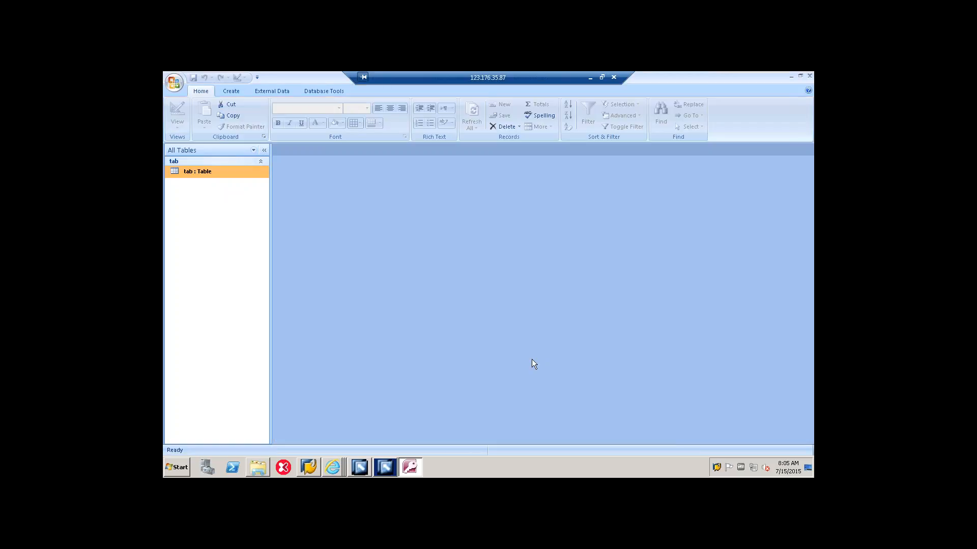
Step: Open table tab, check its field definitions in Design View, and close the database
double_click(190, 173)
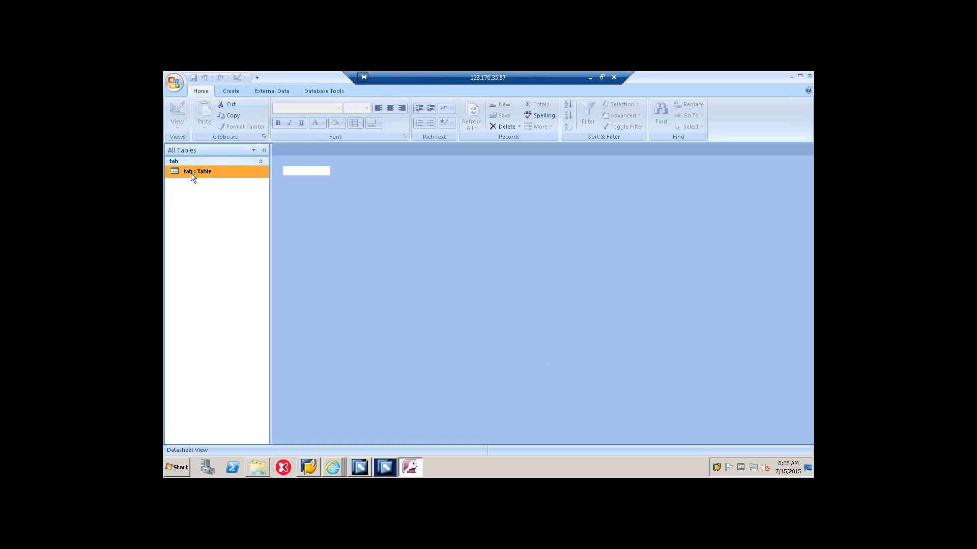
right_click(190, 173)
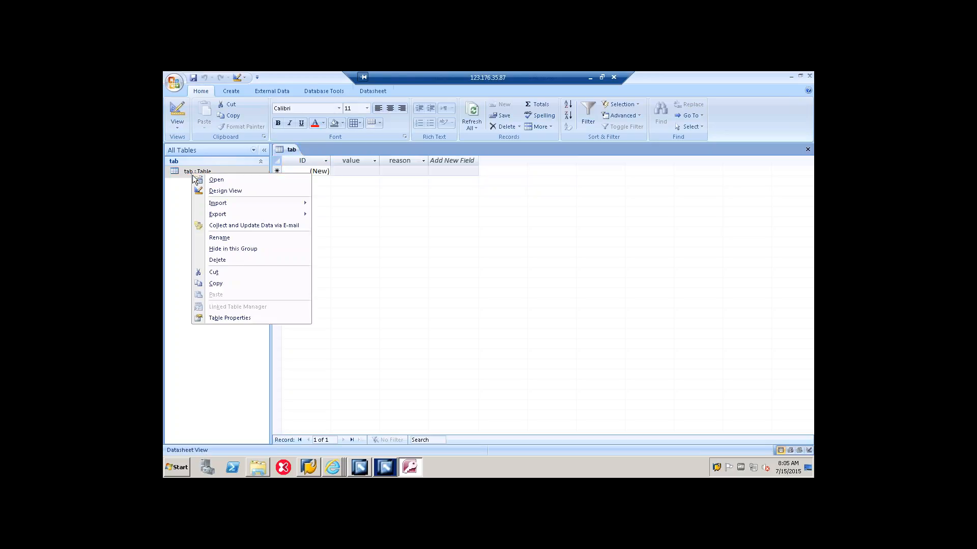
click(210, 191)
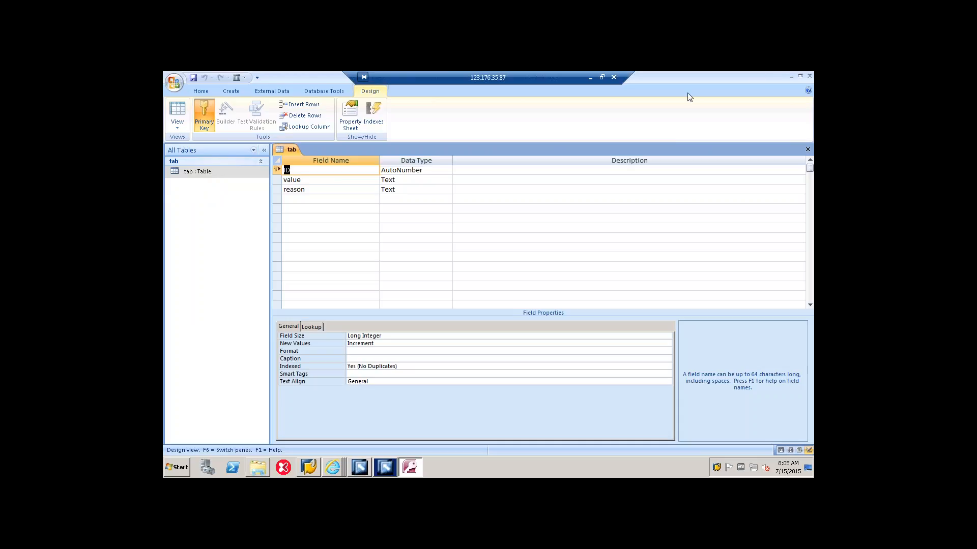
right_click(407, 469)
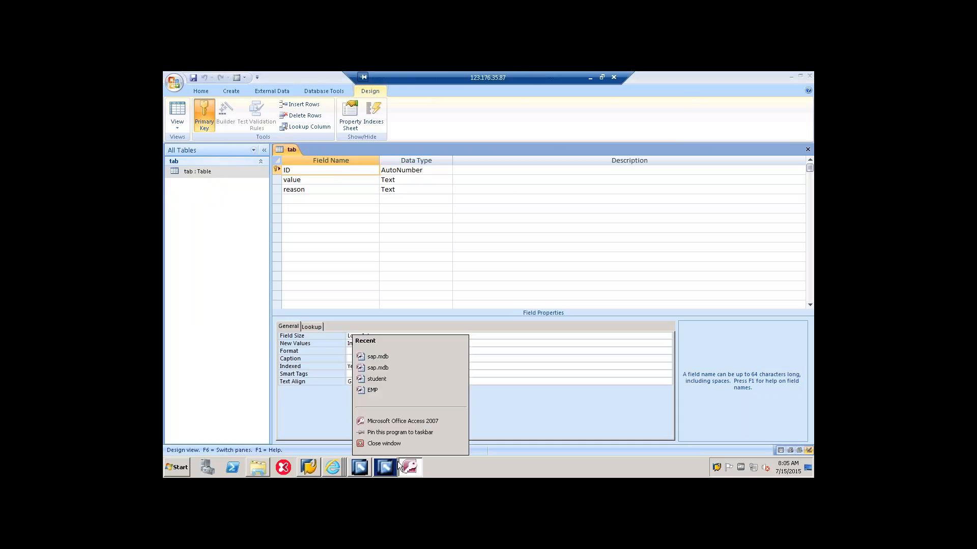
click(399, 444)
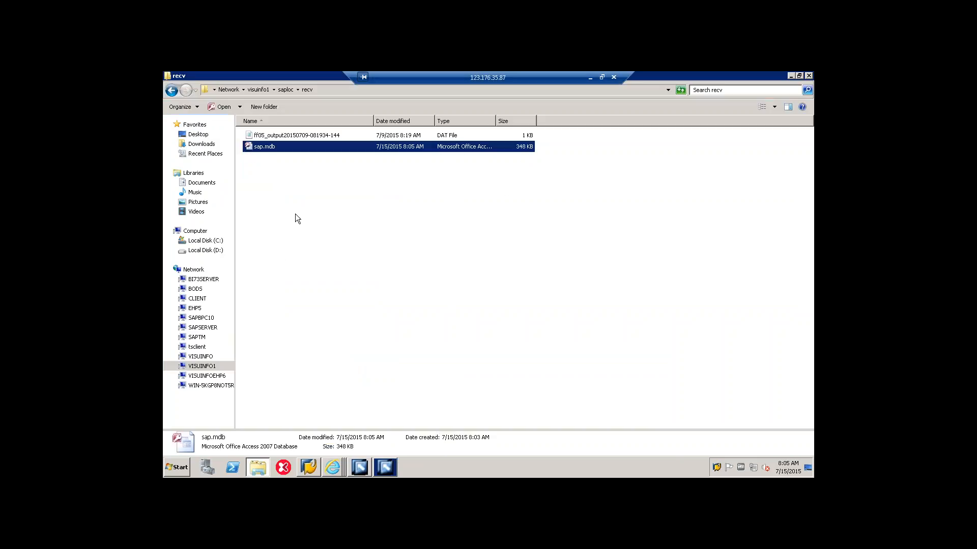
Step: Reopen the sap.mdb database and examine the value and reason columns of table tab in its datasheet
double_click(257, 150)
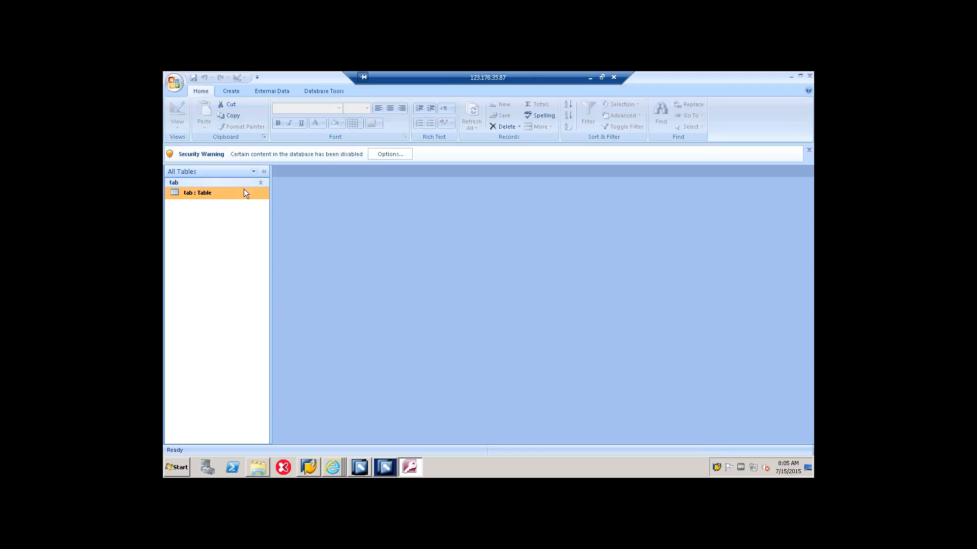
double_click(178, 193)
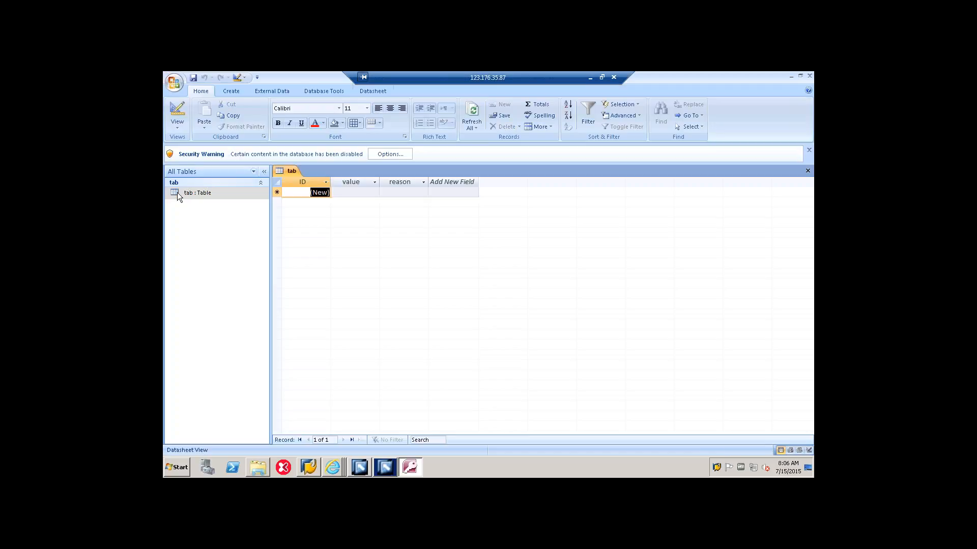
click(350, 189)
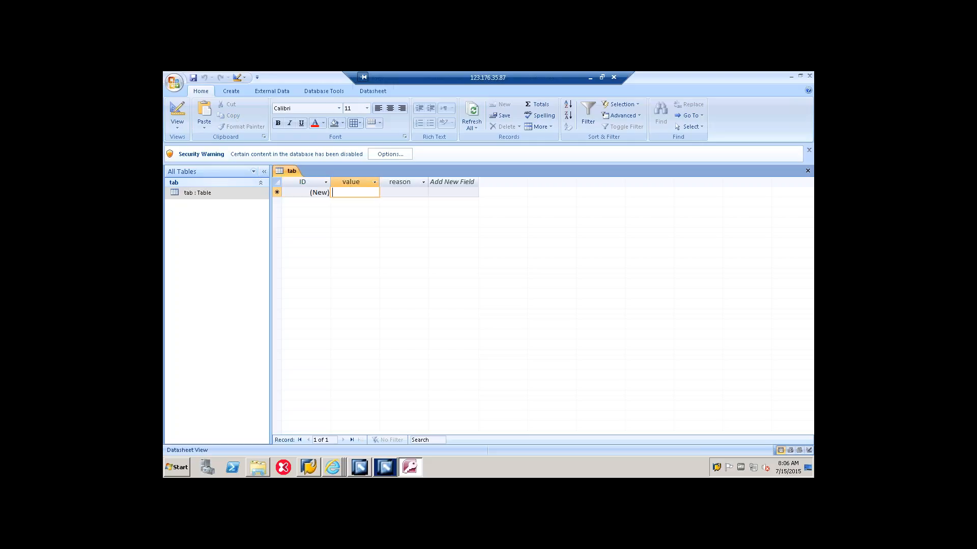
click(400, 193)
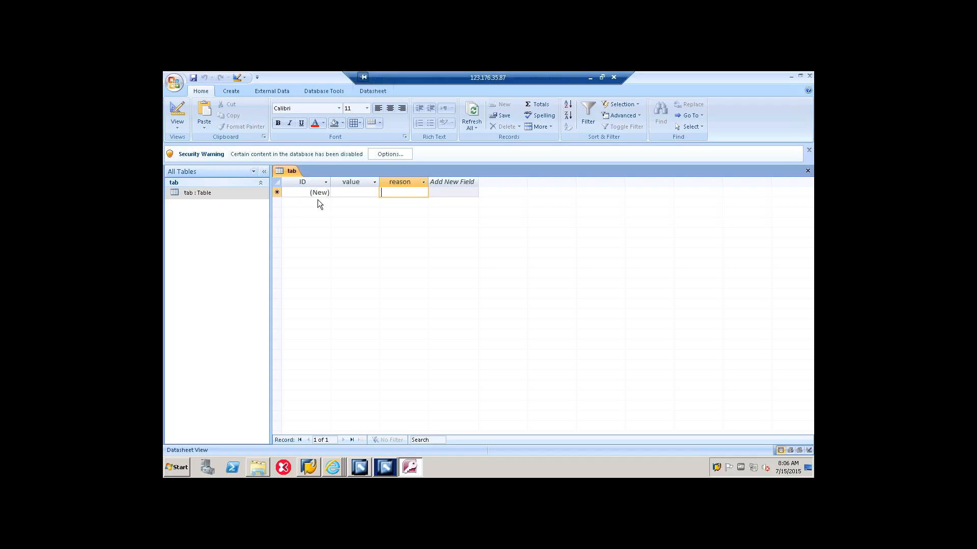
click(359, 191)
key(Tab)
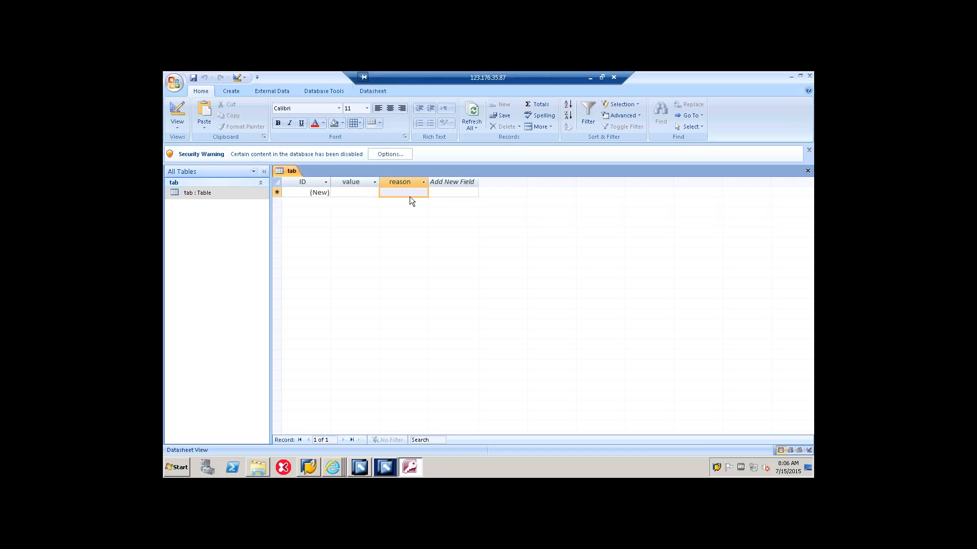
key(shift+Tab)
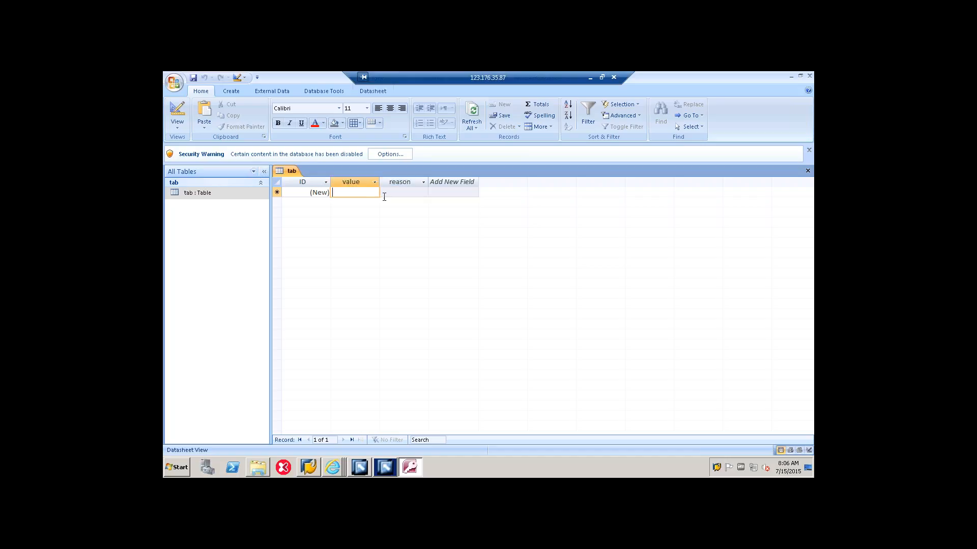
click(402, 194)
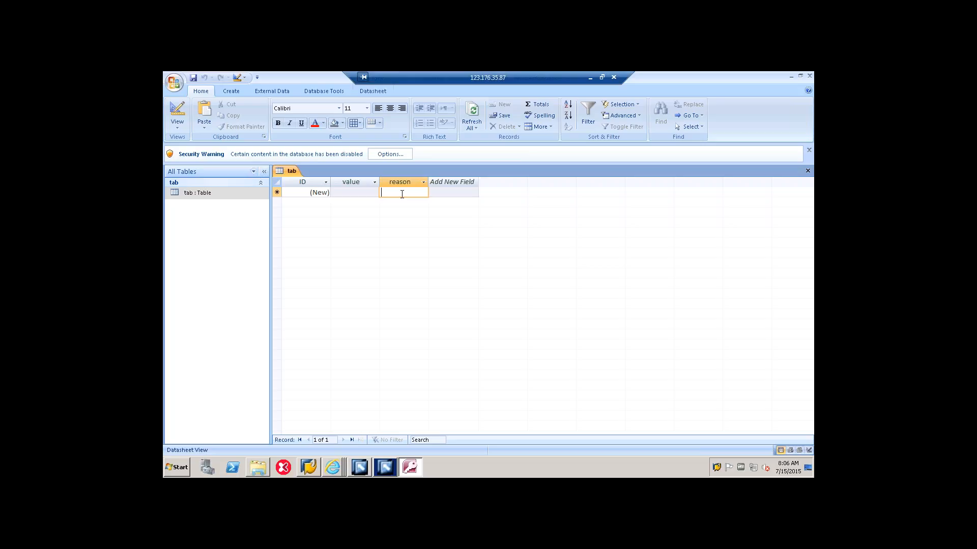
click(373, 192)
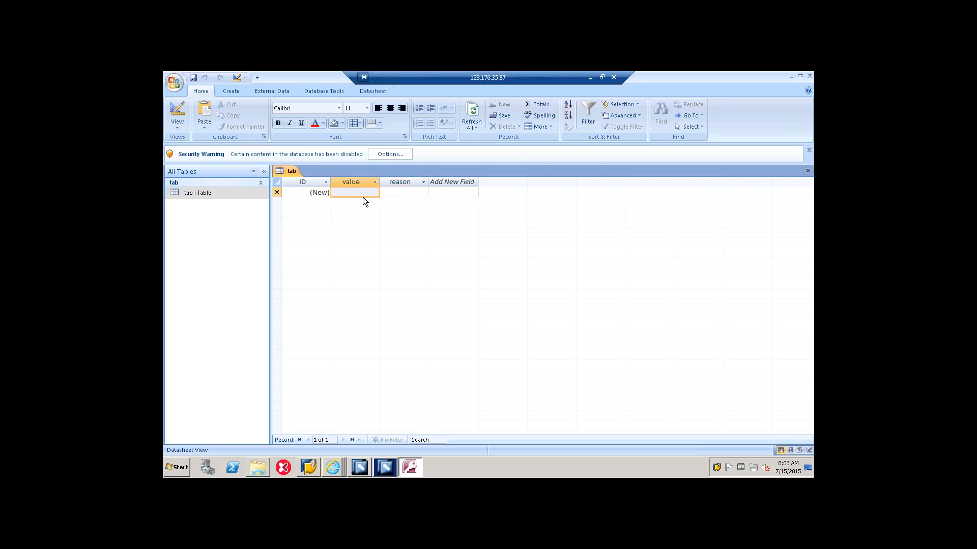
click(400, 191)
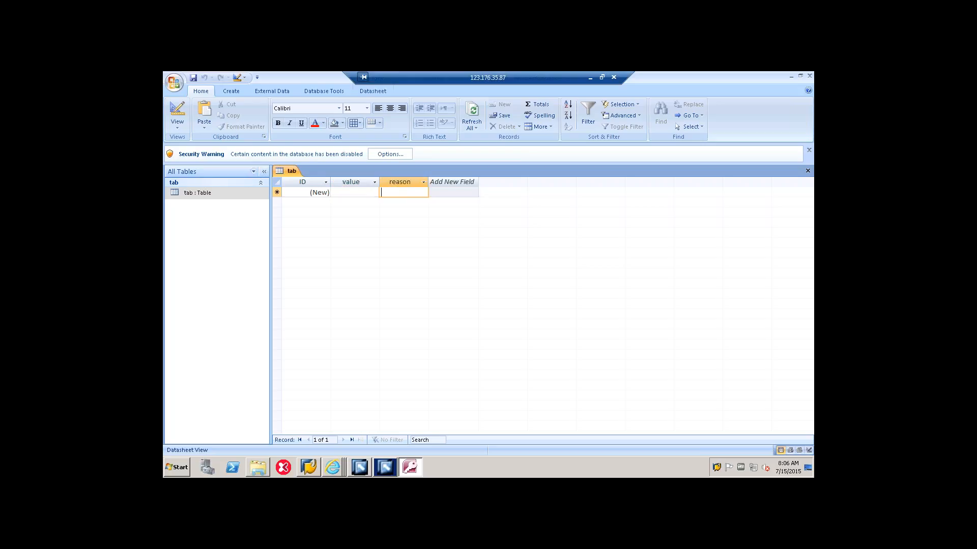
Step: Switch to Enterprise Services Builder, list all software components, collapse SWC_CELLPHONE, and clear the SLD data cache
click(383, 470)
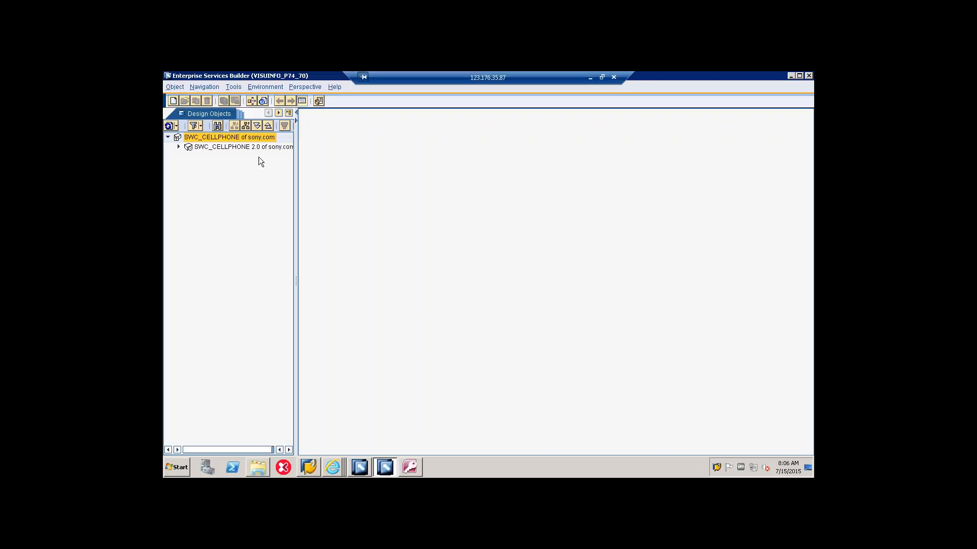
click(246, 126)
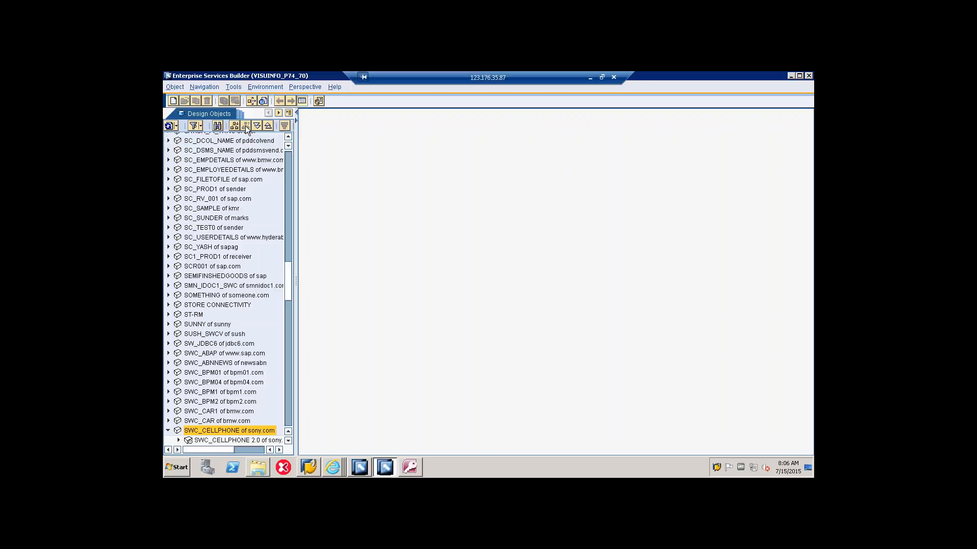
click(168, 431)
click(265, 87)
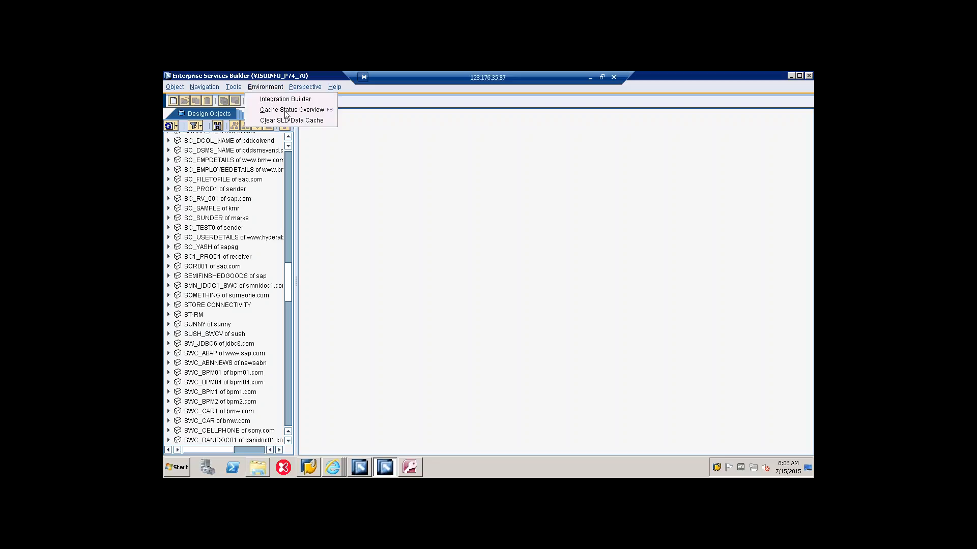
click(291, 121)
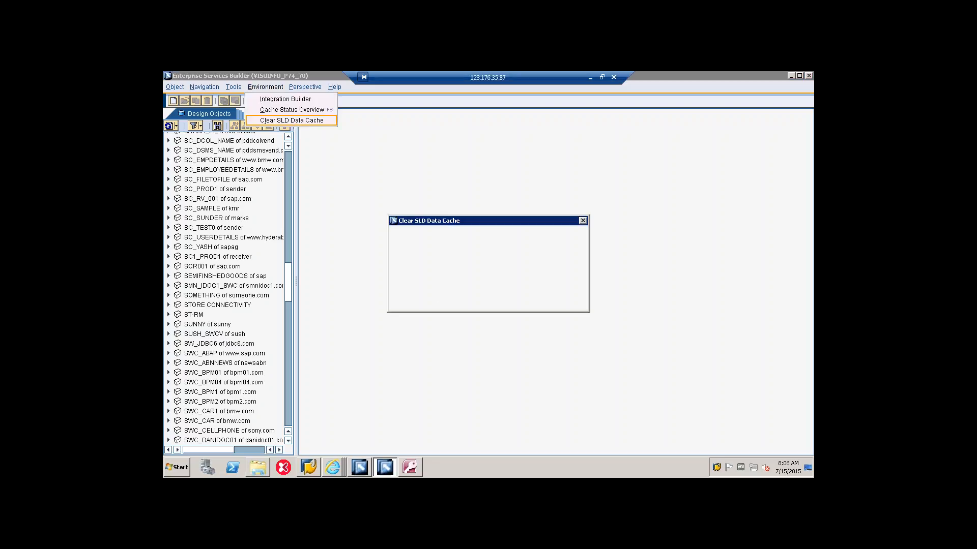
click(404, 303)
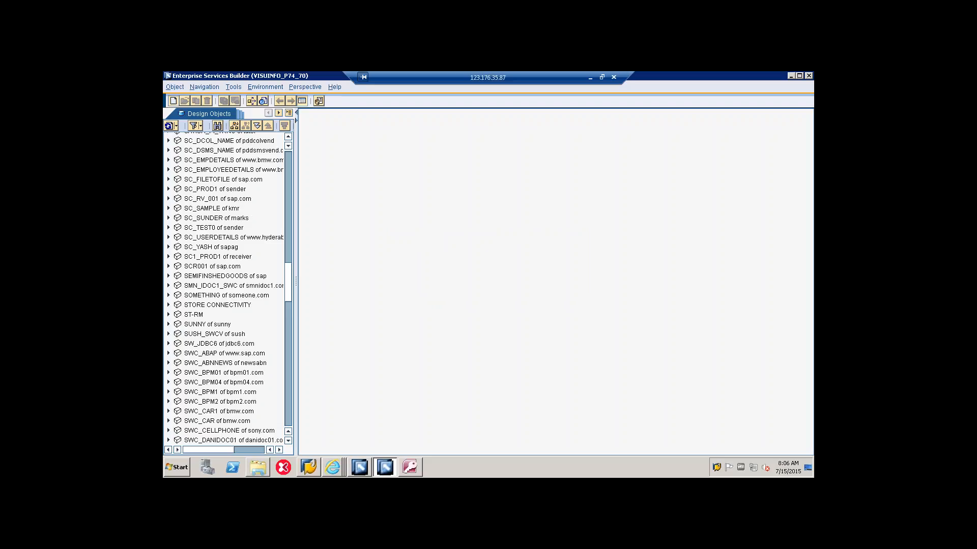
Step: Create a software component version by importing SWC_JDBC05 2.0 of jdbc05.com from the SLD
click(173, 101)
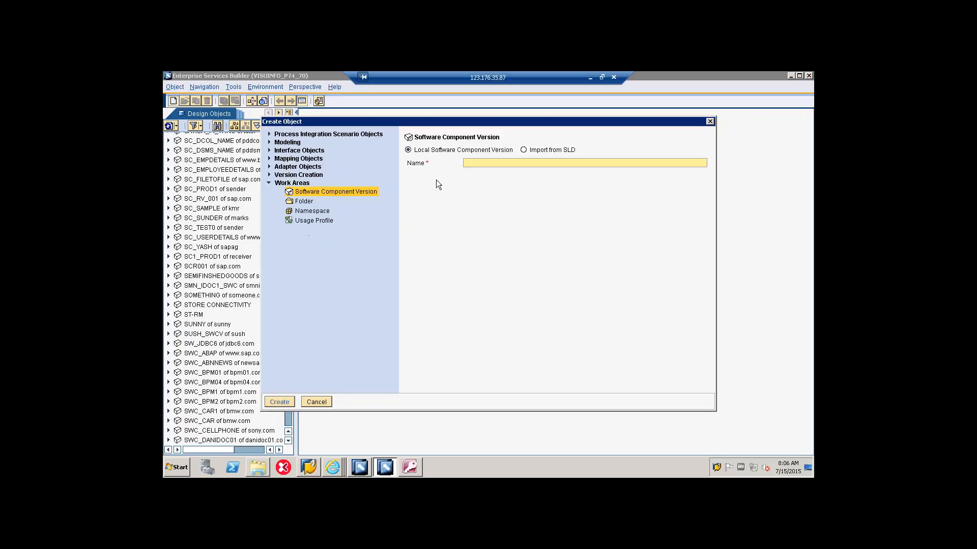
click(523, 151)
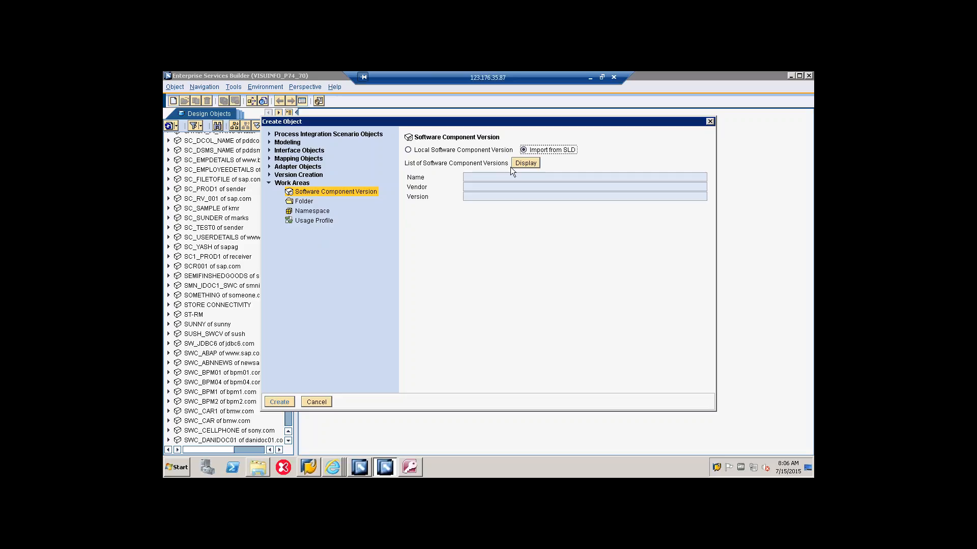
click(516, 161)
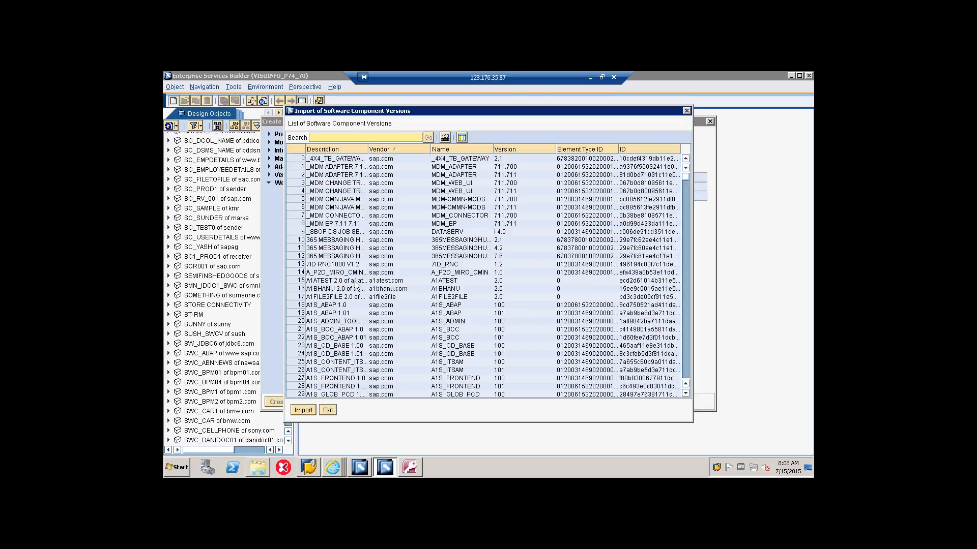
text(swc_jdbc05)
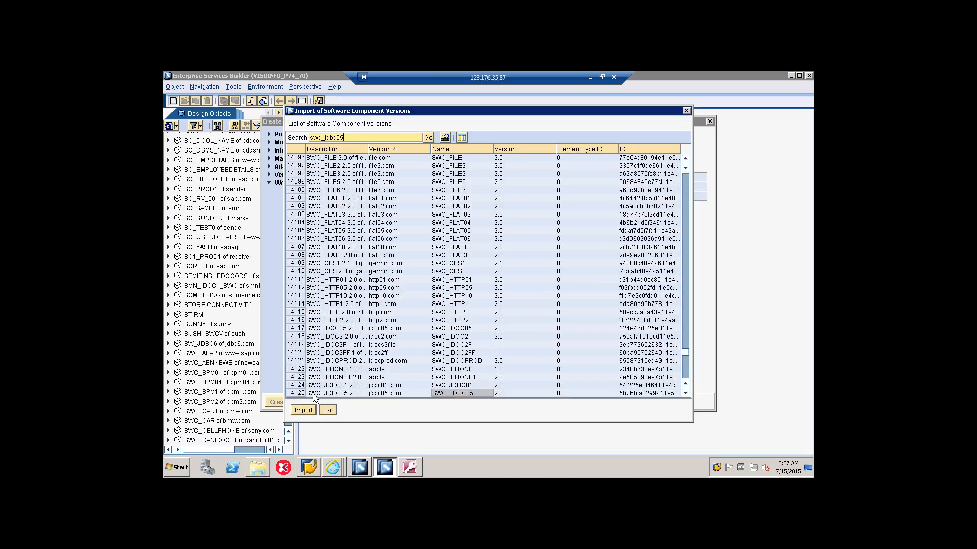
click(372, 394)
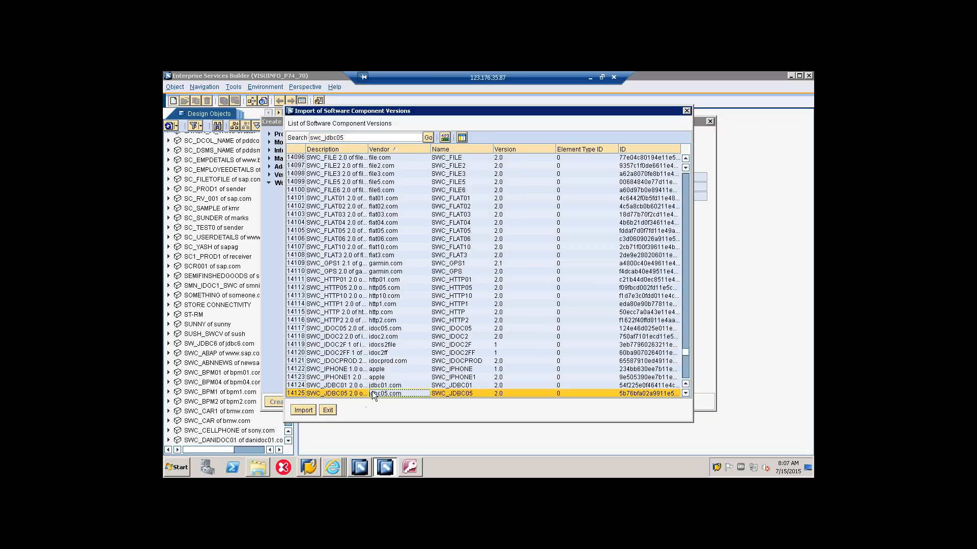
click(303, 410)
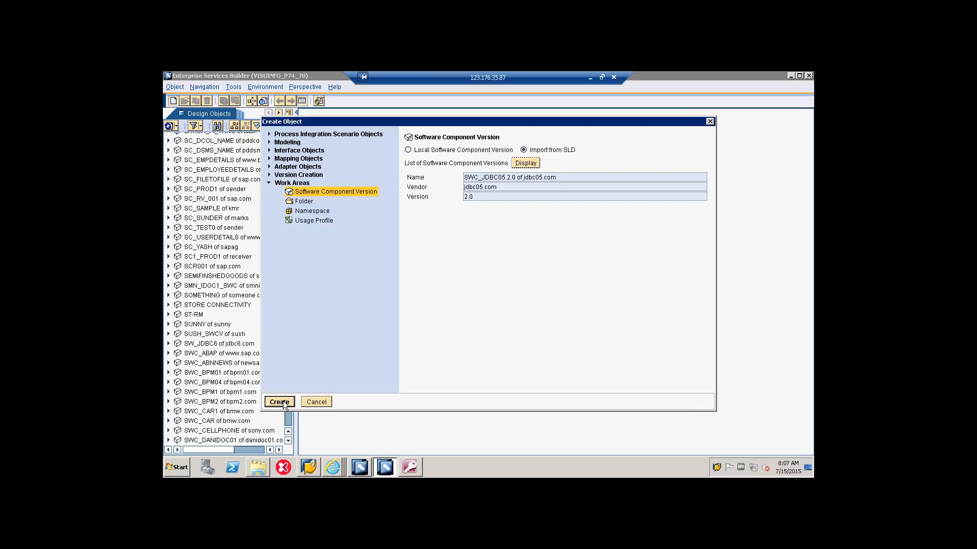
click(279, 402)
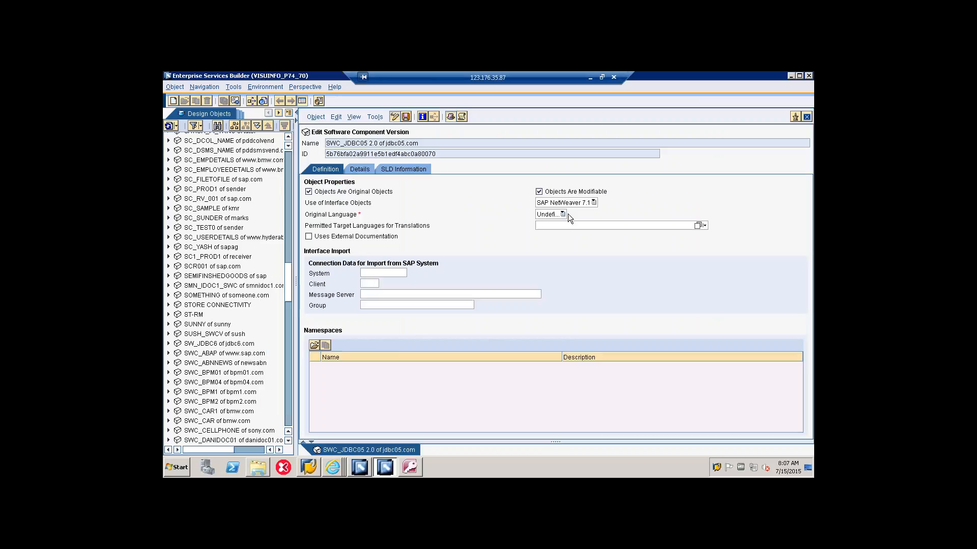
Step: Set the original language to English and the SAP import connection to system PRD, client 800, and save the component version
click(562, 213)
click(554, 224)
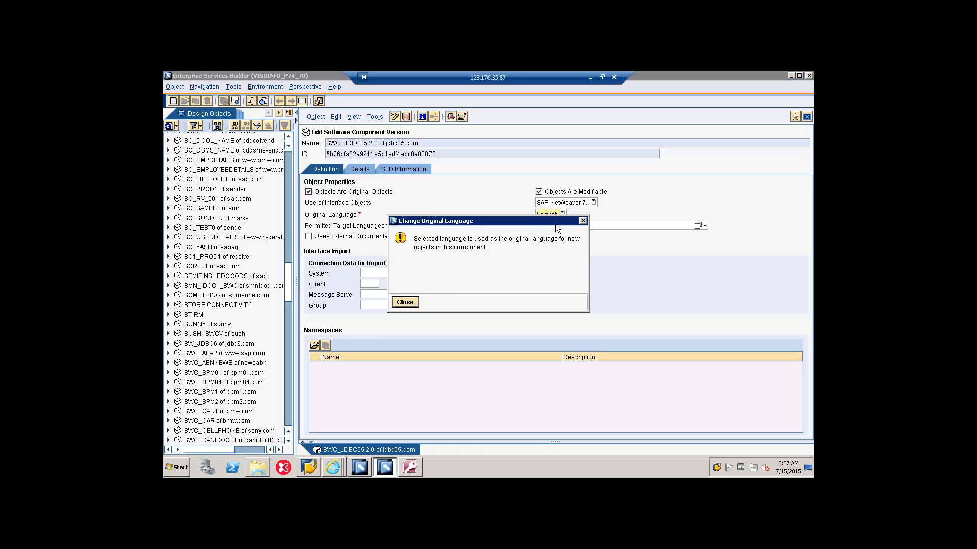
click(405, 302)
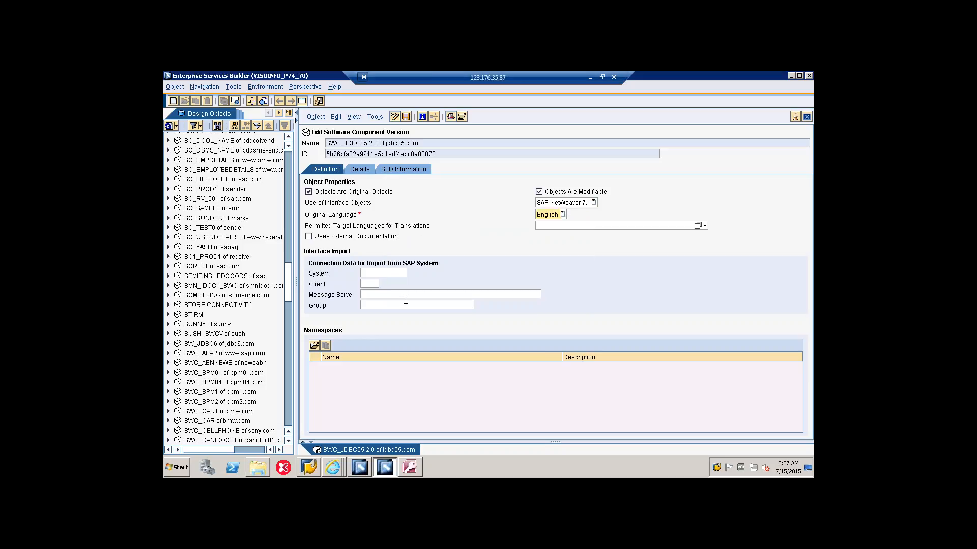
click(383, 274)
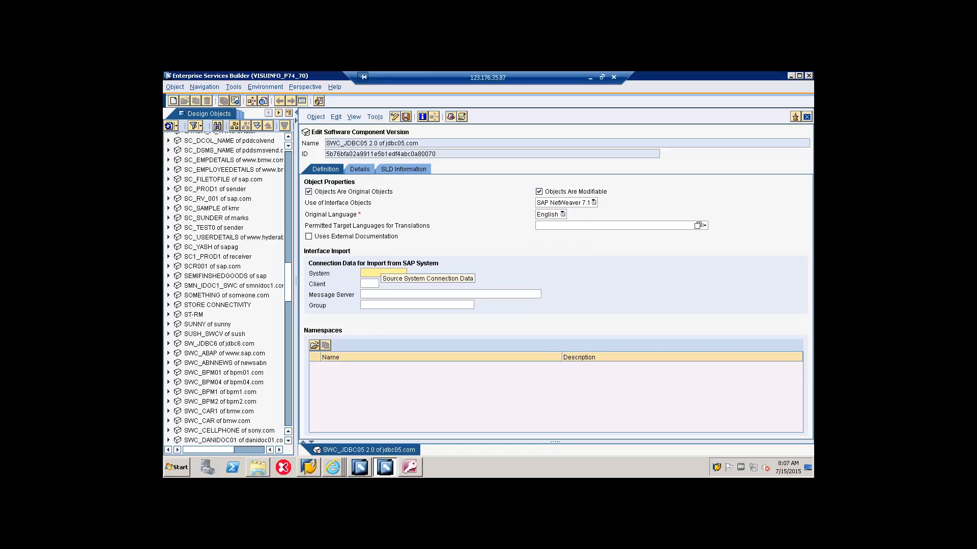
text(PRD)
key(Tab)
text(80)
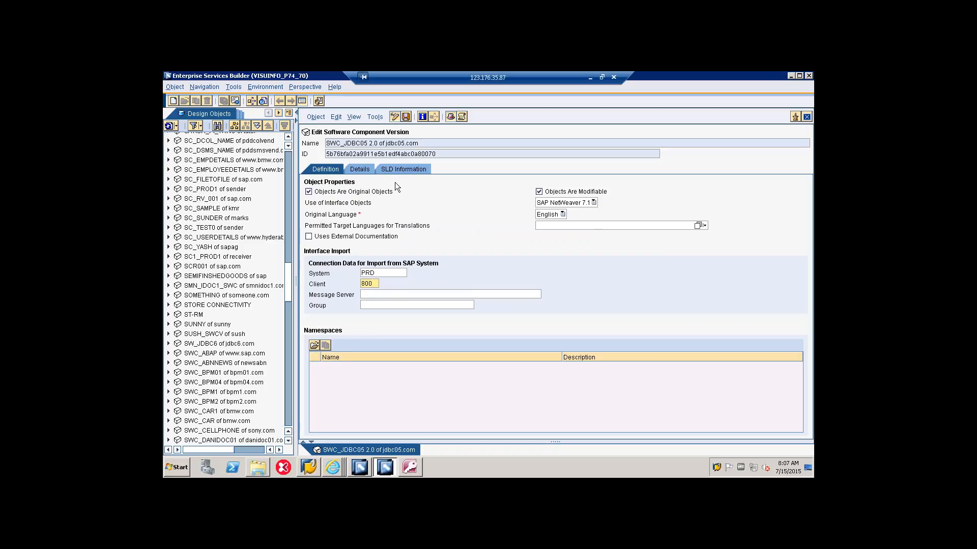
click(406, 117)
click(313, 346)
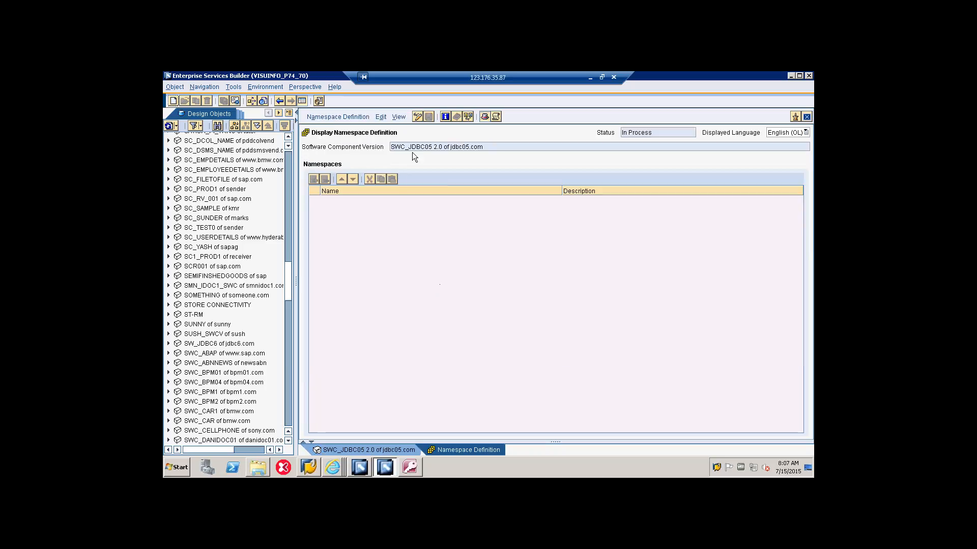
click(419, 117)
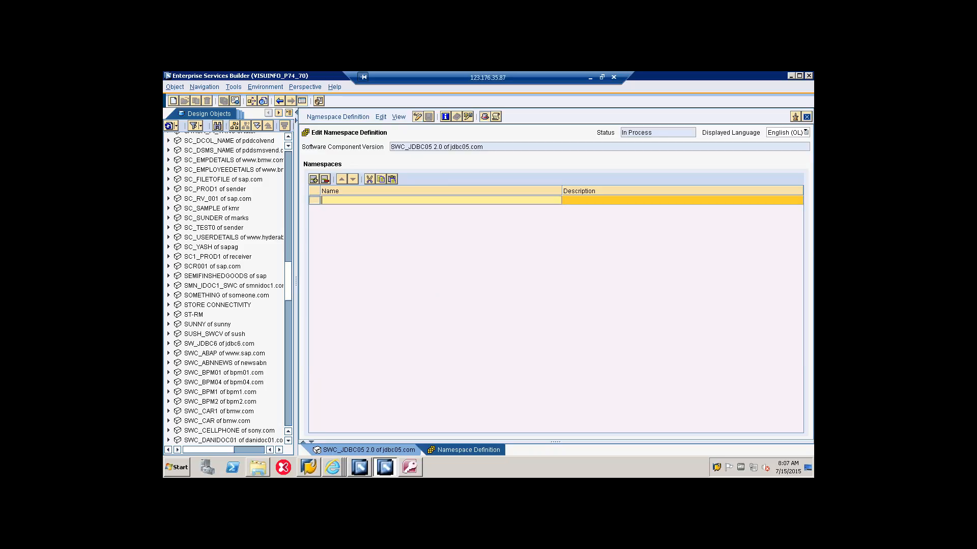
click(338, 203)
text(http://idos)
text(2jdbc)
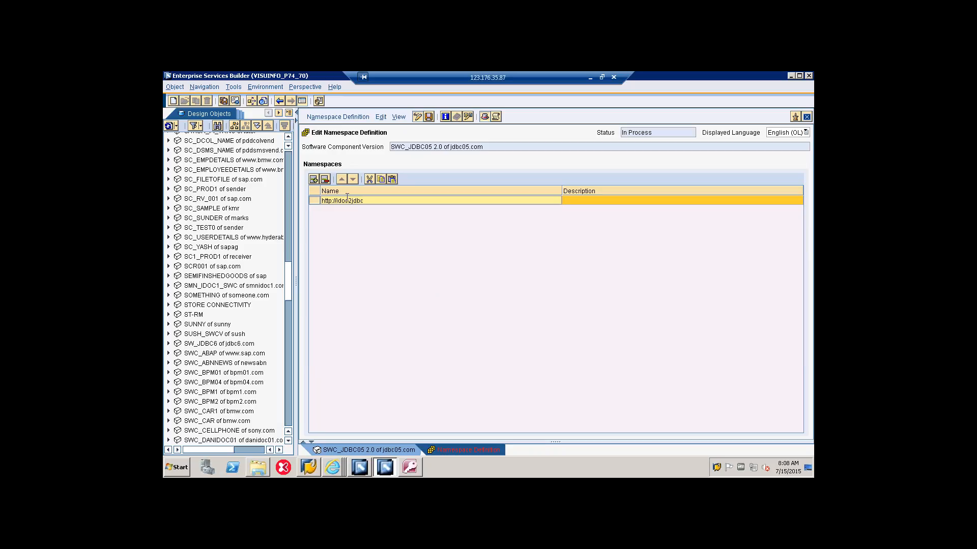
text(05)
click(428, 116)
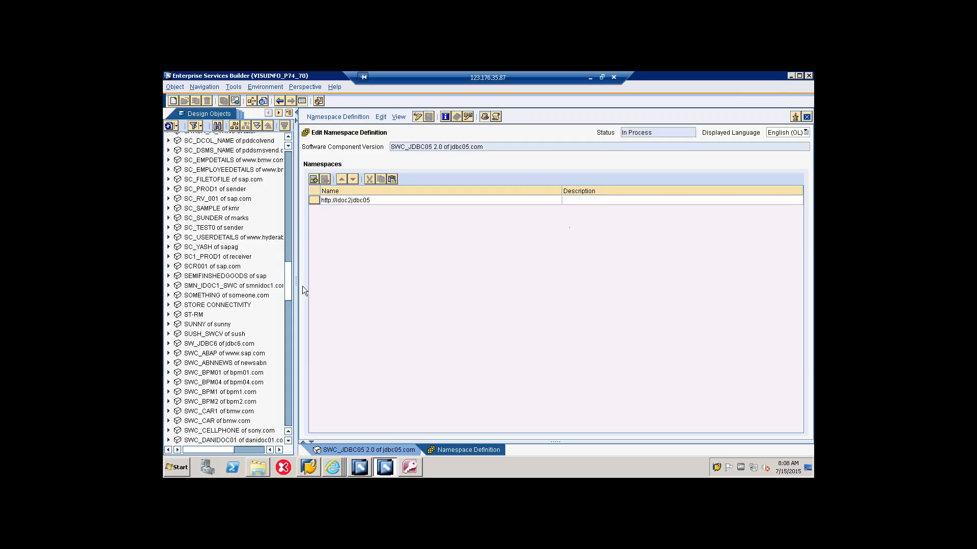
Step: Restrict the design objects tree to SWC_JDBC05 and expand its 2.0 version and the imported objects node
drag(288, 285, 294, 356)
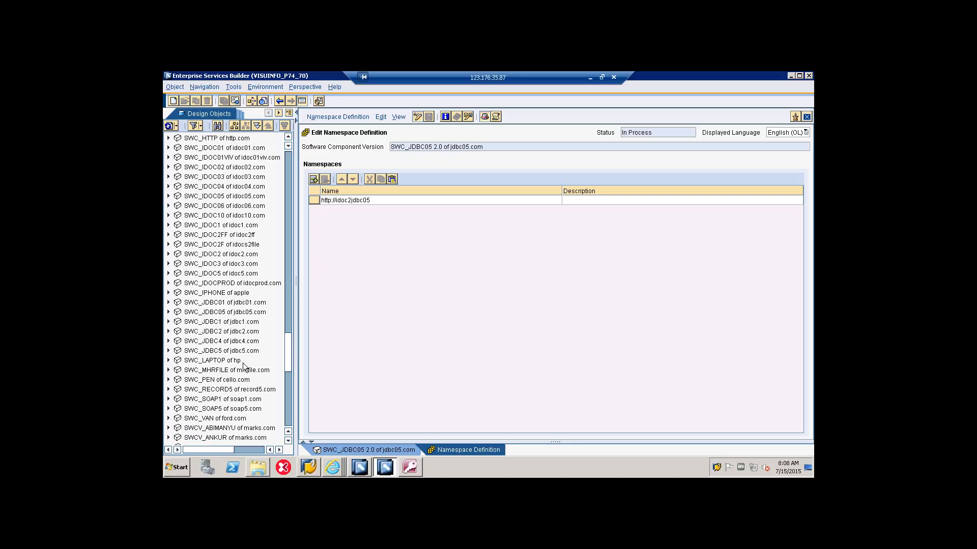
click(256, 313)
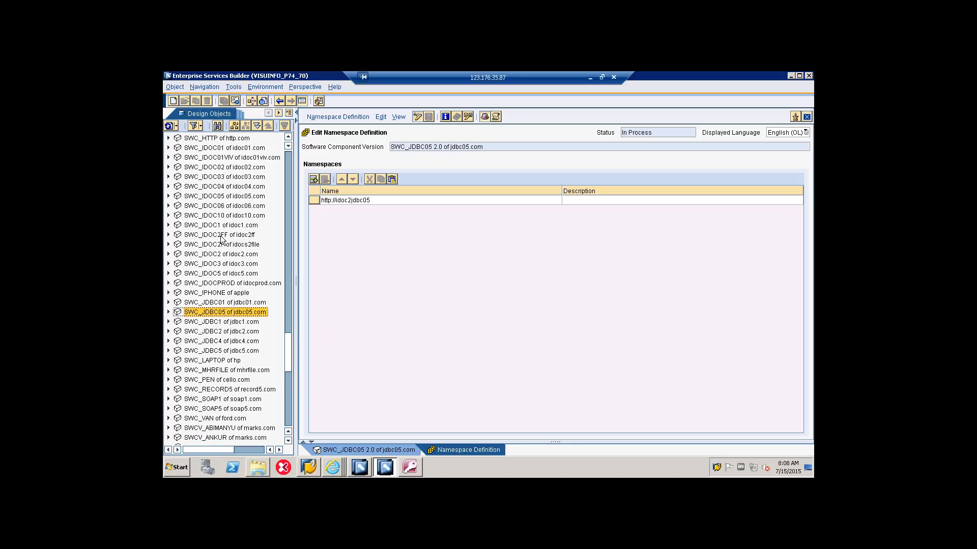
click(234, 126)
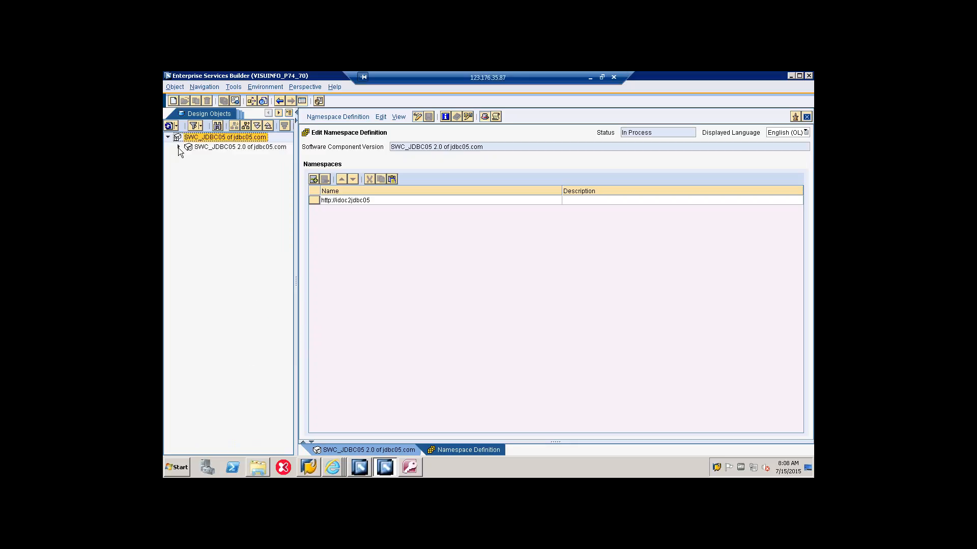
click(178, 148)
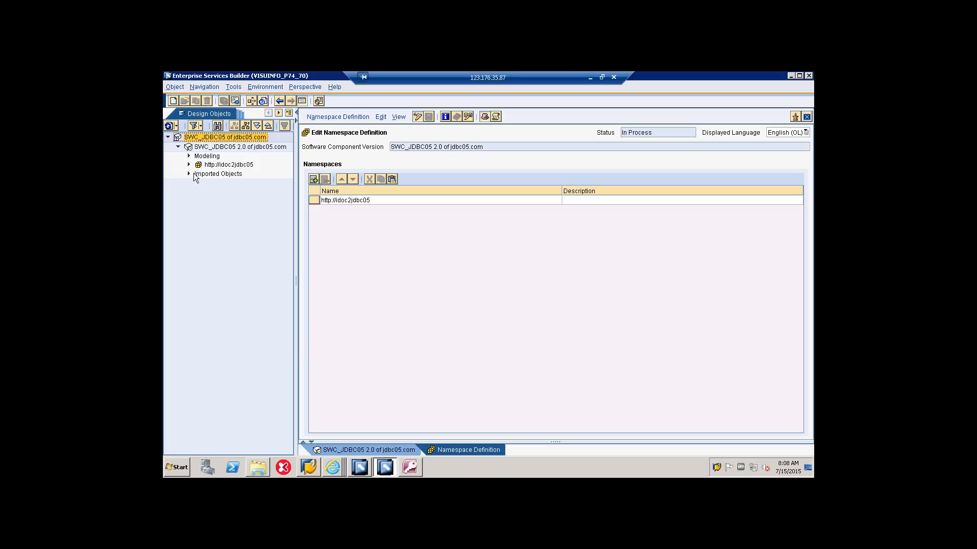
click(187, 175)
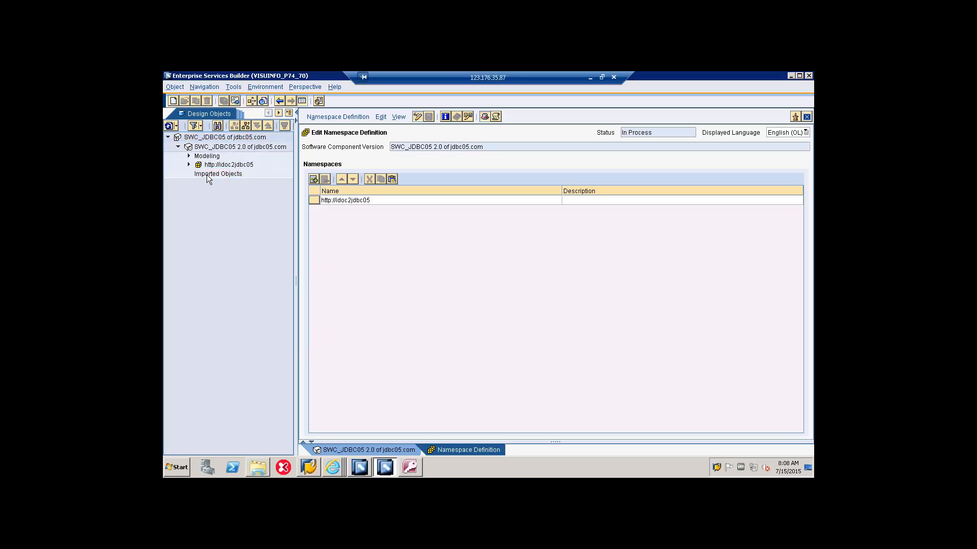
Step: Start an SAP object import for SWC_JDBC05 2.0 and log on to application server sapserver, system number 51, entering the account password
click(220, 181)
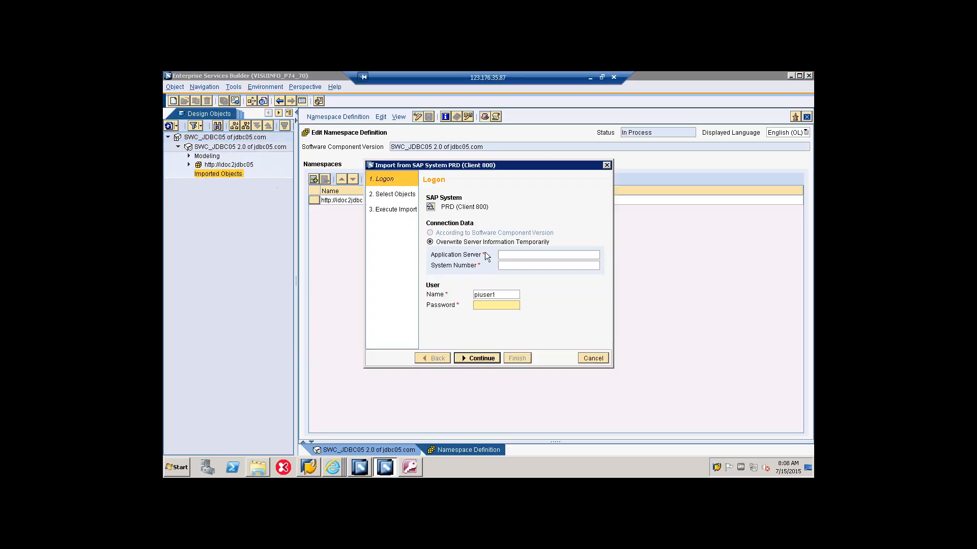
click(508, 258)
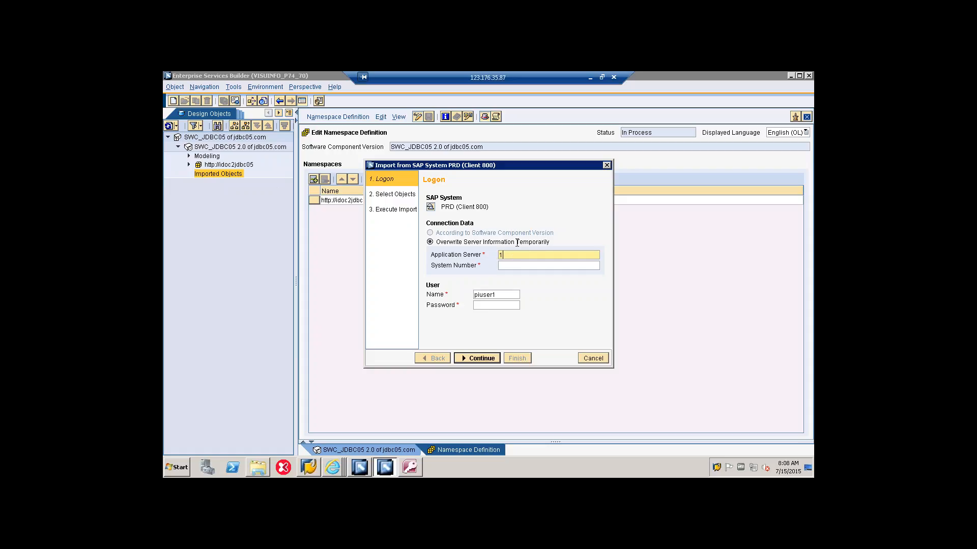
text(s)
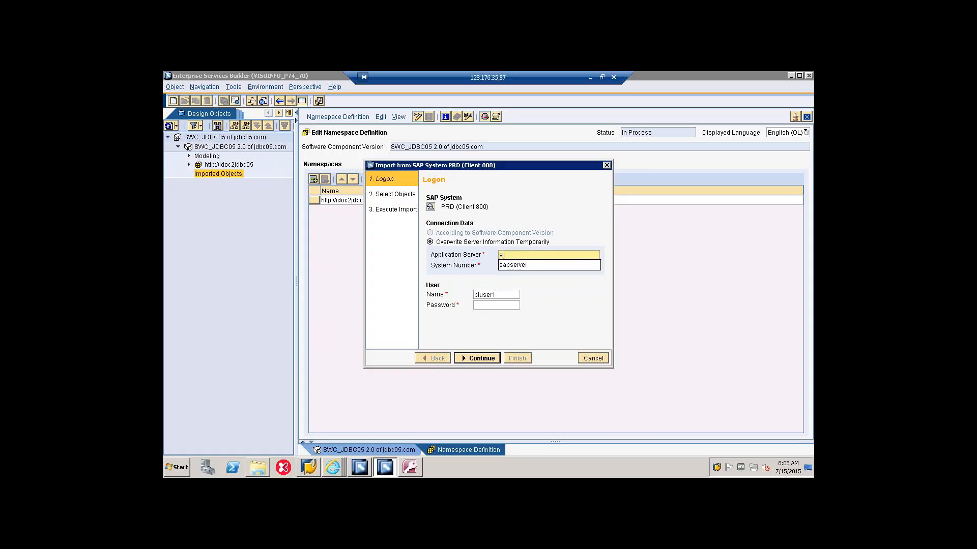
click(513, 265)
key(Tab)
text(51)
click(502, 306)
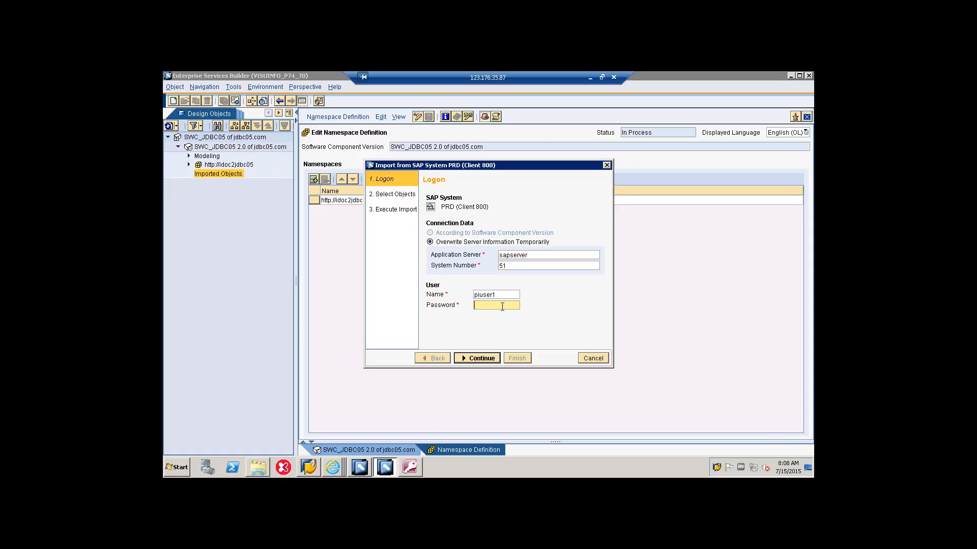
text(••••••••)
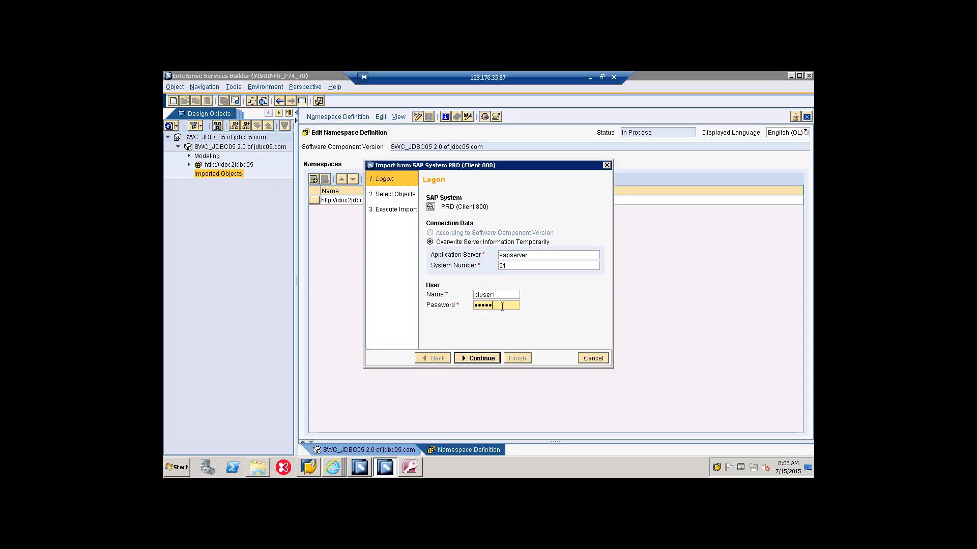
text(••)
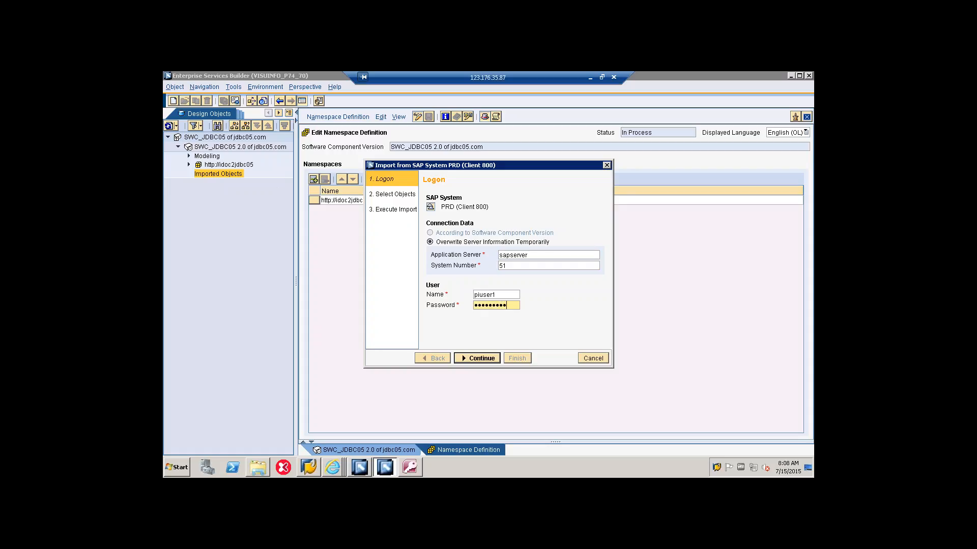
key(Return)
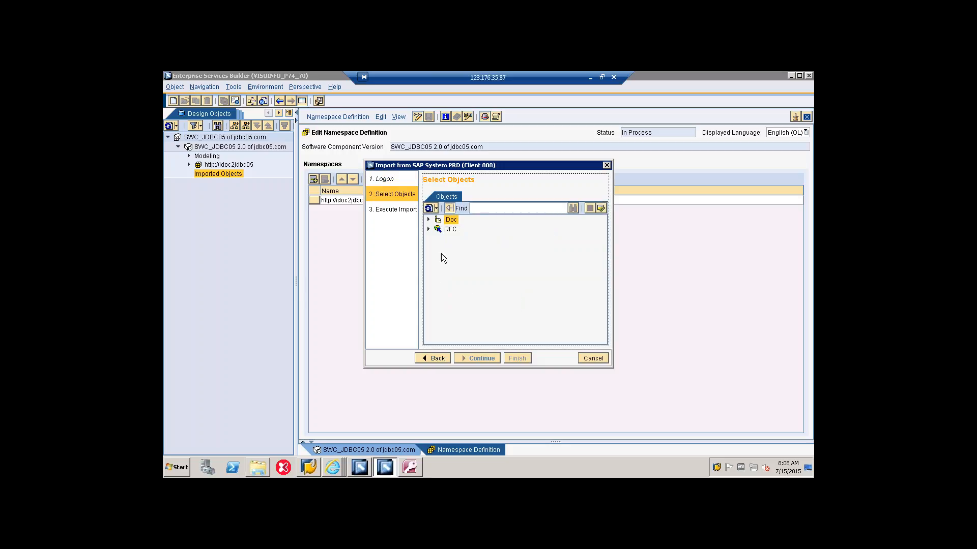
Step: Import the IDoc ABSEN1.ABSEN1 from the SAP system and close the import wizard
click(427, 219)
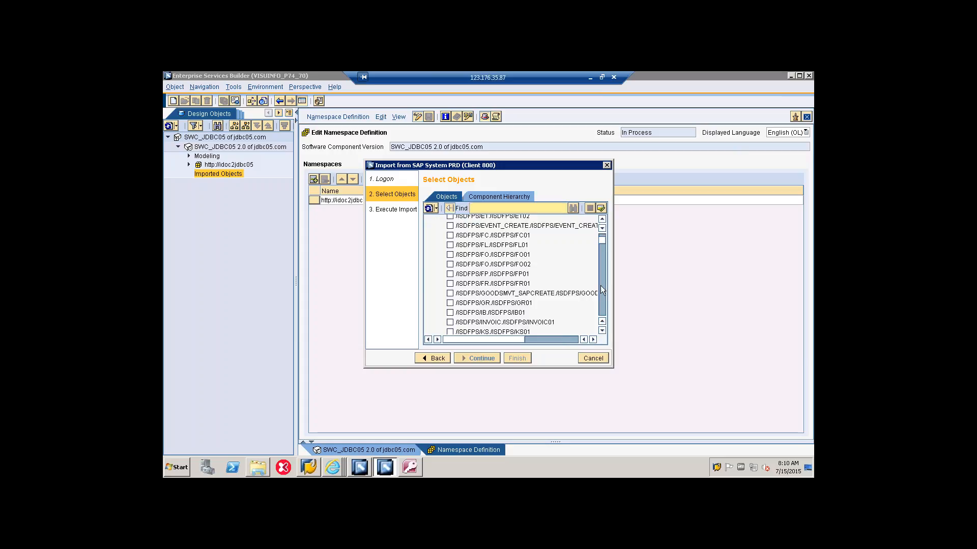
scroll(600, 285, down, 20)
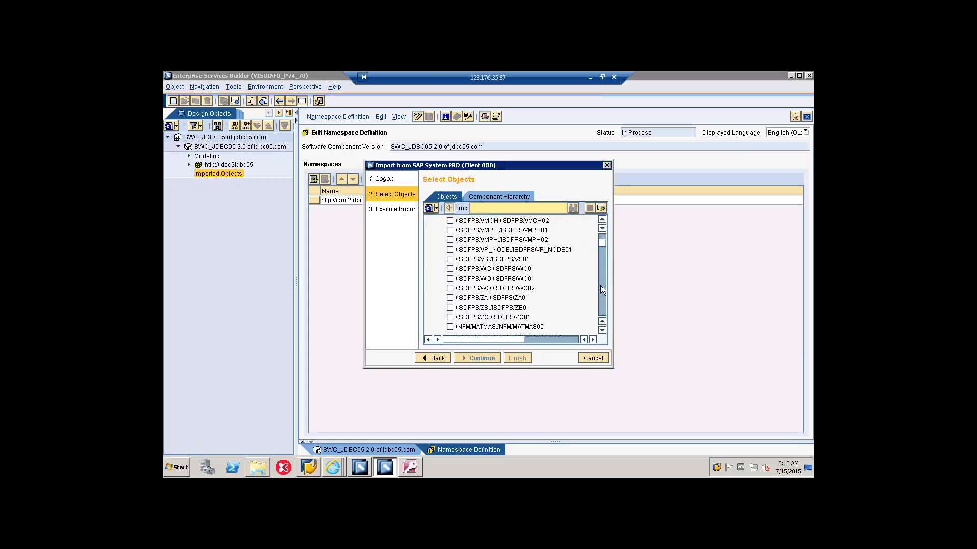
scroll(601, 289, down, 15)
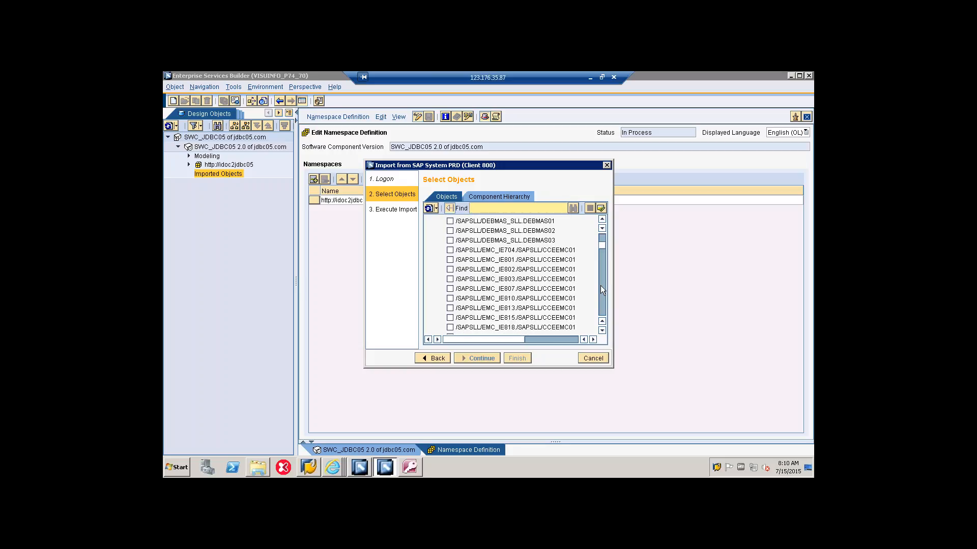
scroll(600, 285, down, 15)
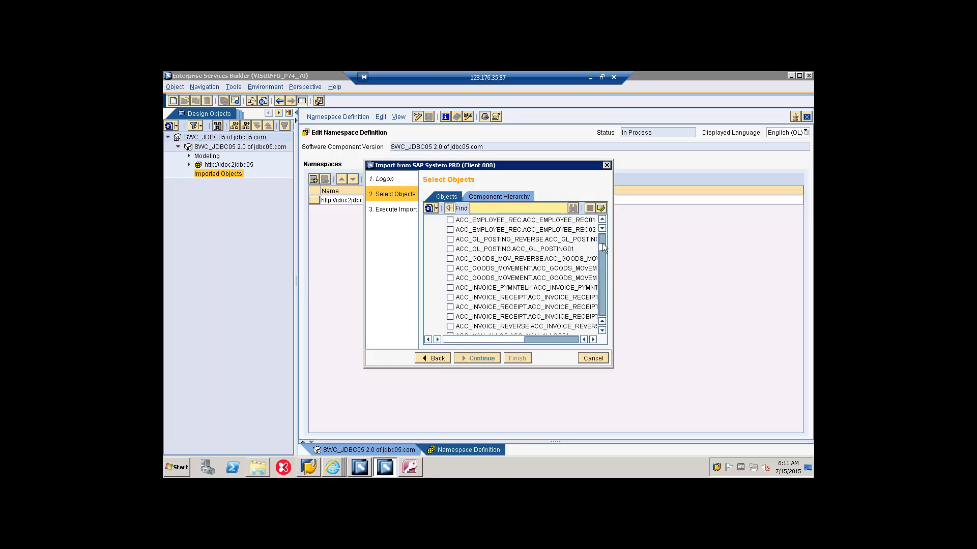
scroll(602, 245, up, 5)
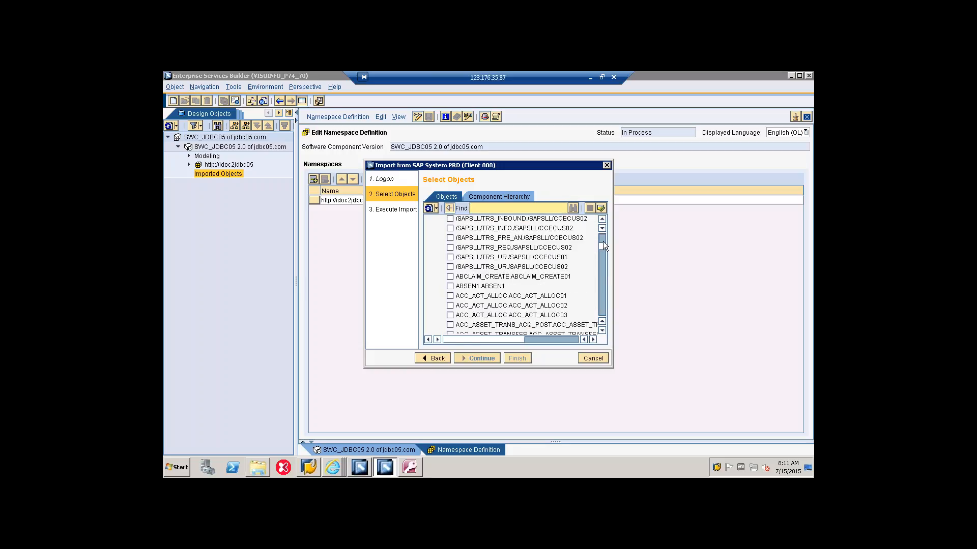
click(450, 286)
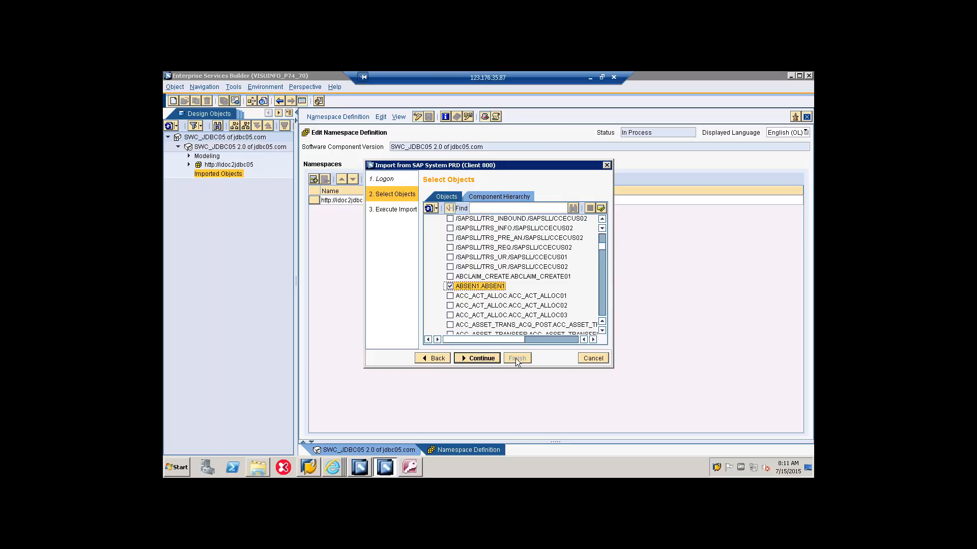
click(484, 362)
key(Return)
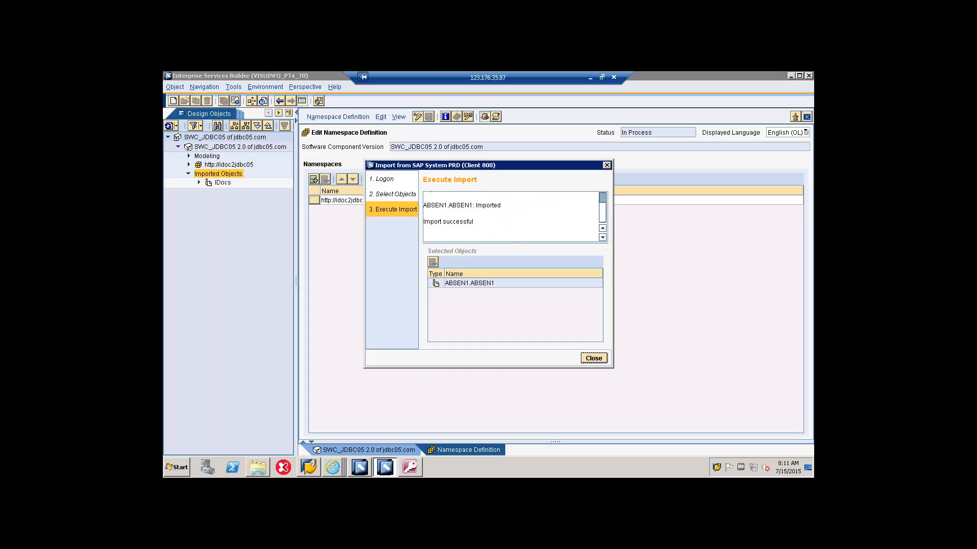
click(594, 358)
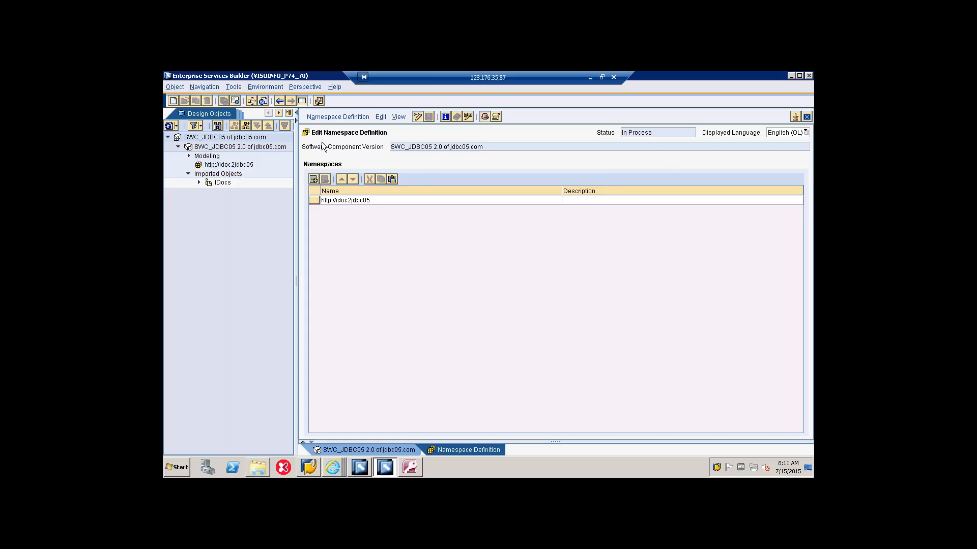
right_click(247, 166)
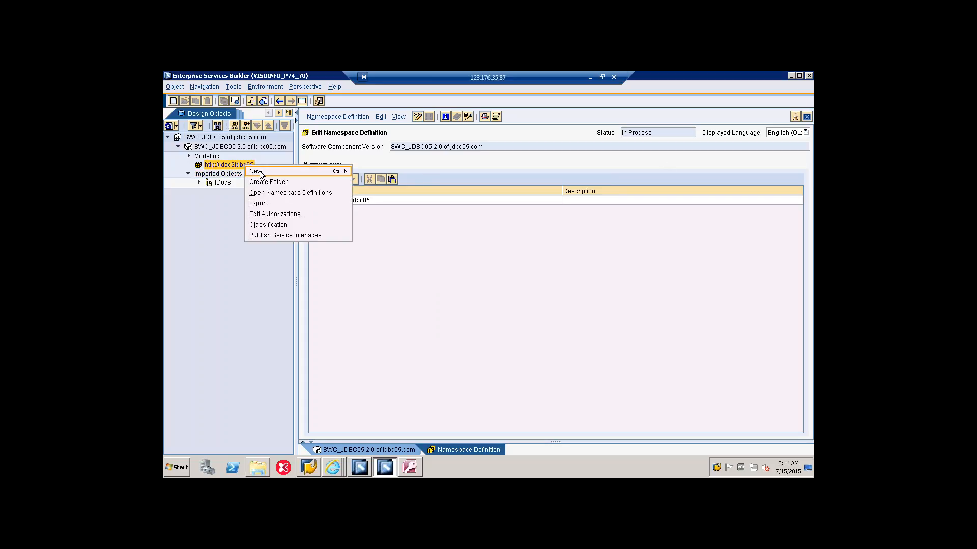
click(259, 172)
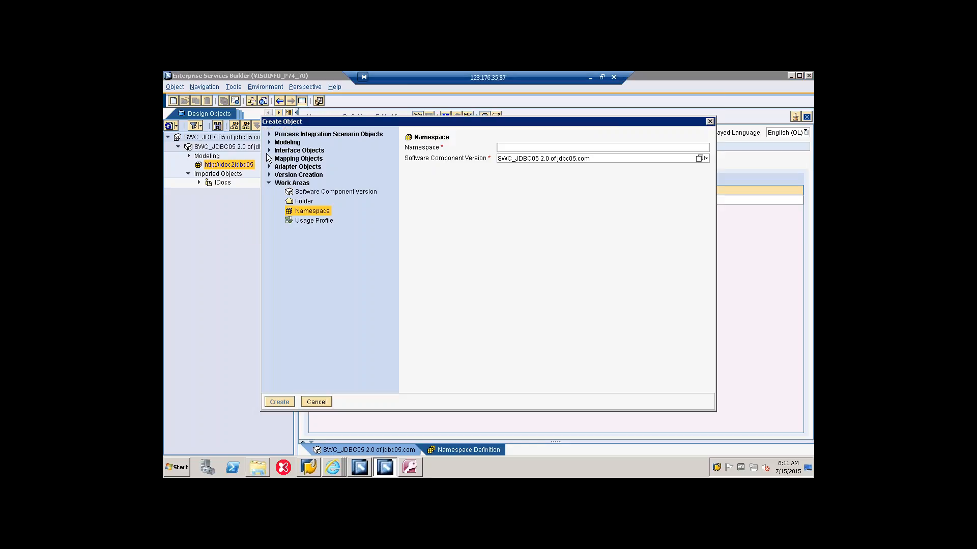
click(269, 151)
click(309, 188)
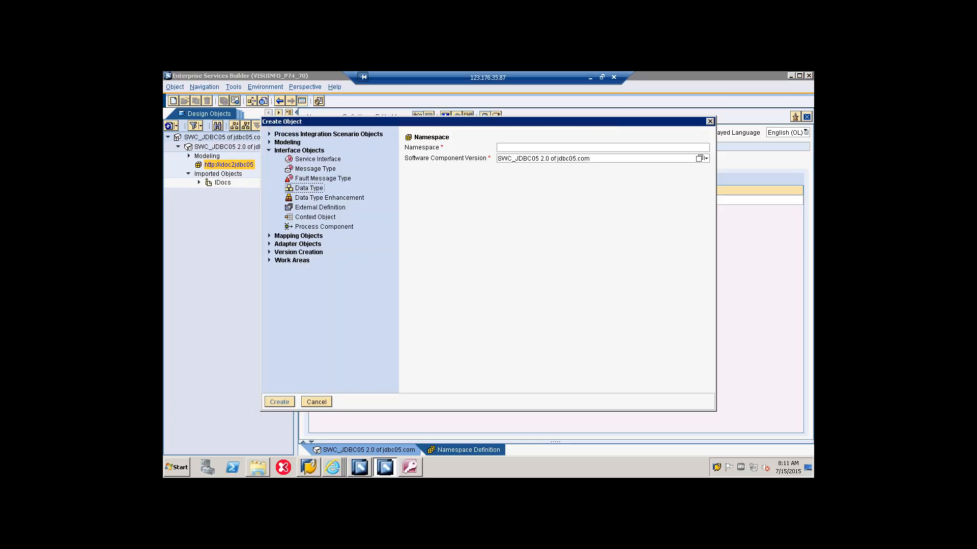
text(dt)
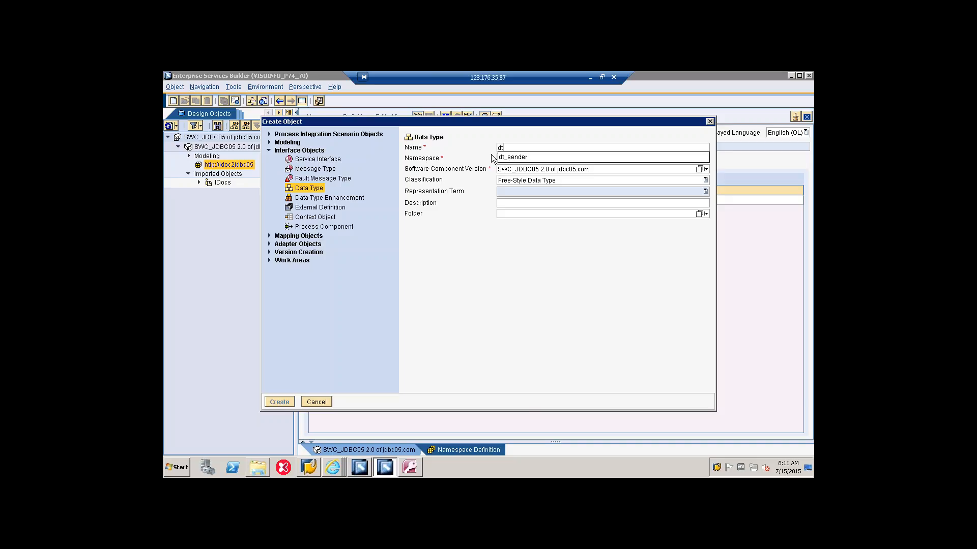
text(_jdbcrecv05)
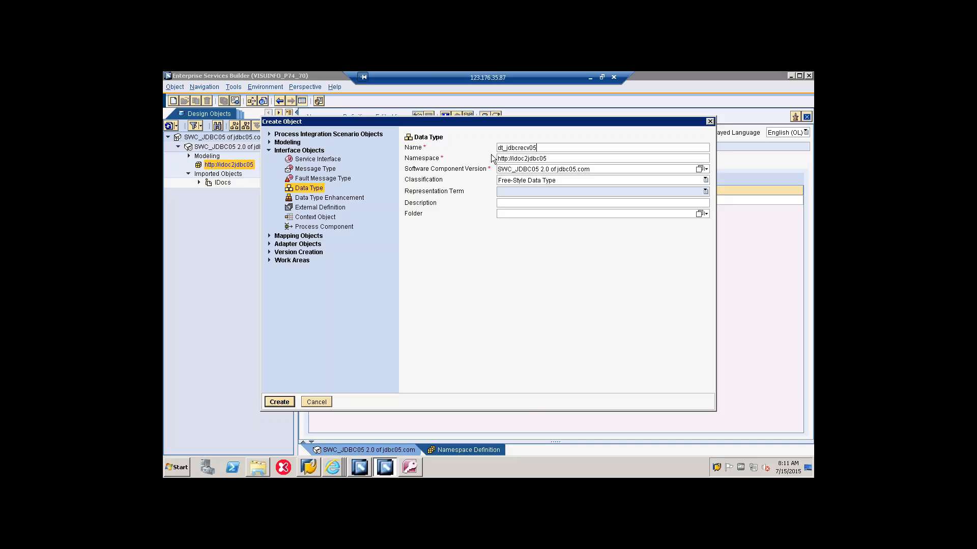
click(280, 403)
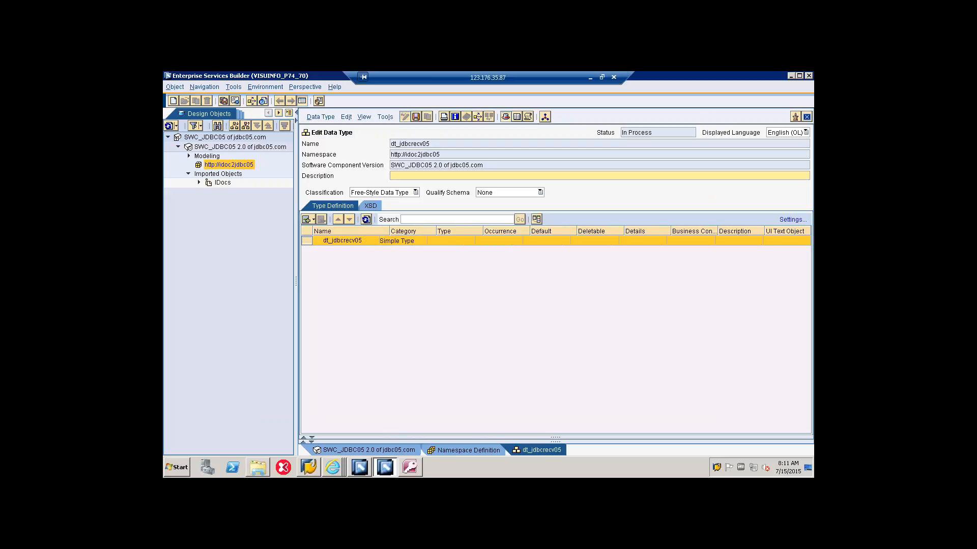
Step: Insert a subelement named STATEMENTNAME under the root of data type dt_jdbcrecv05
right_click(361, 242)
mouse_move(379, 237)
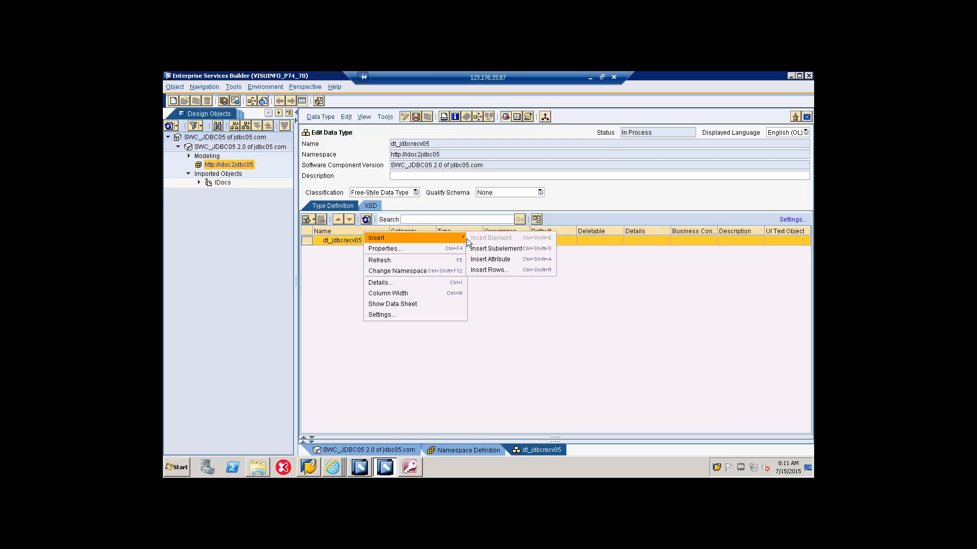
click(491, 248)
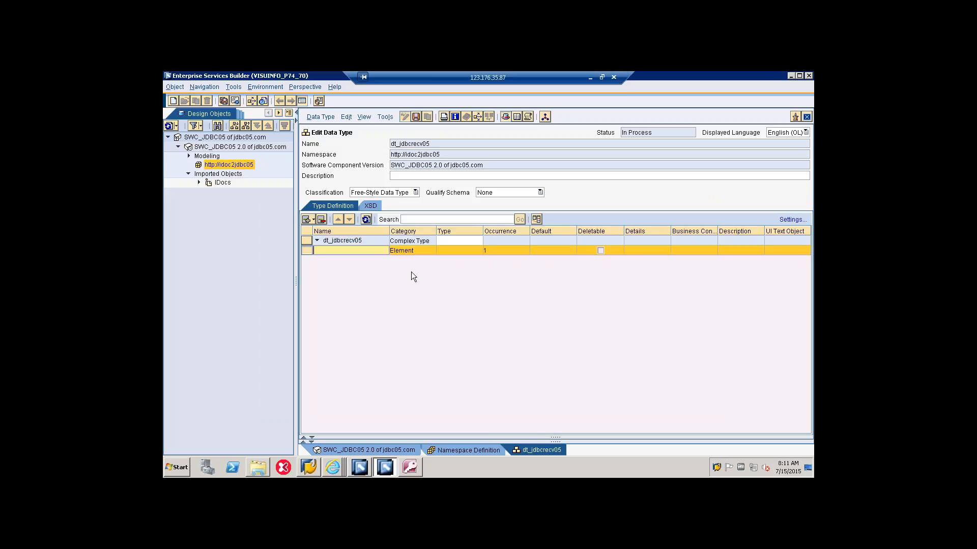
text(STATEMENTNAME)
Step: Insert a subelement named TEST under STATEMENTNAME
right_click(369, 250)
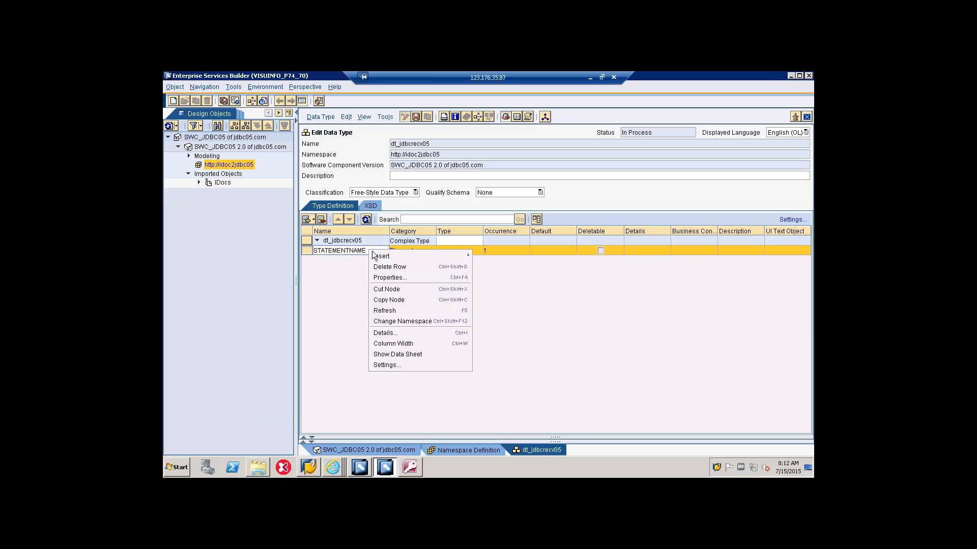
mouse_move(383, 257)
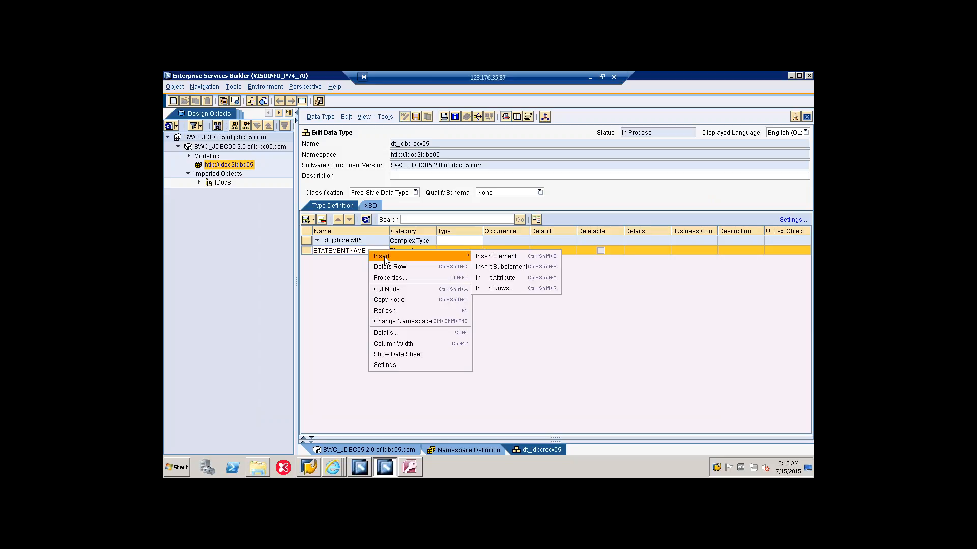
click(523, 267)
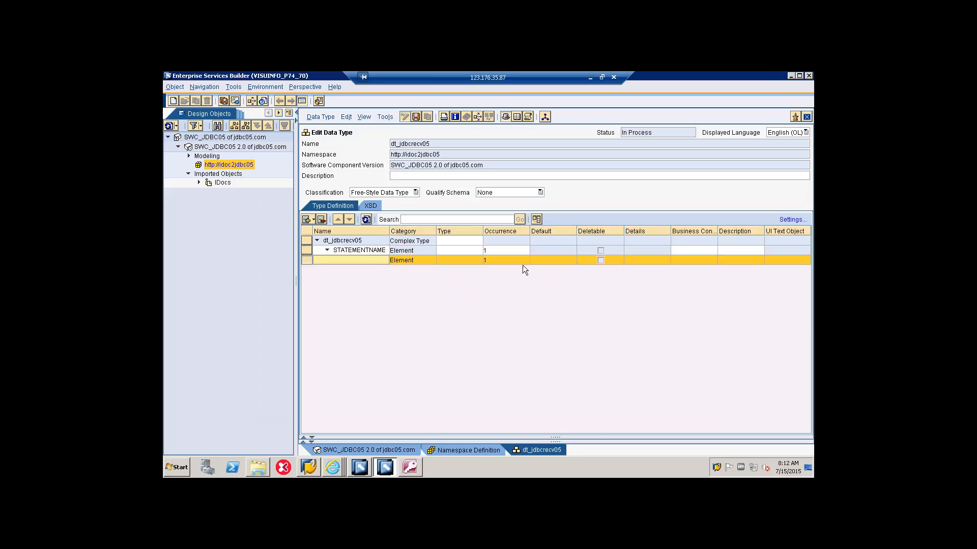
text(E)
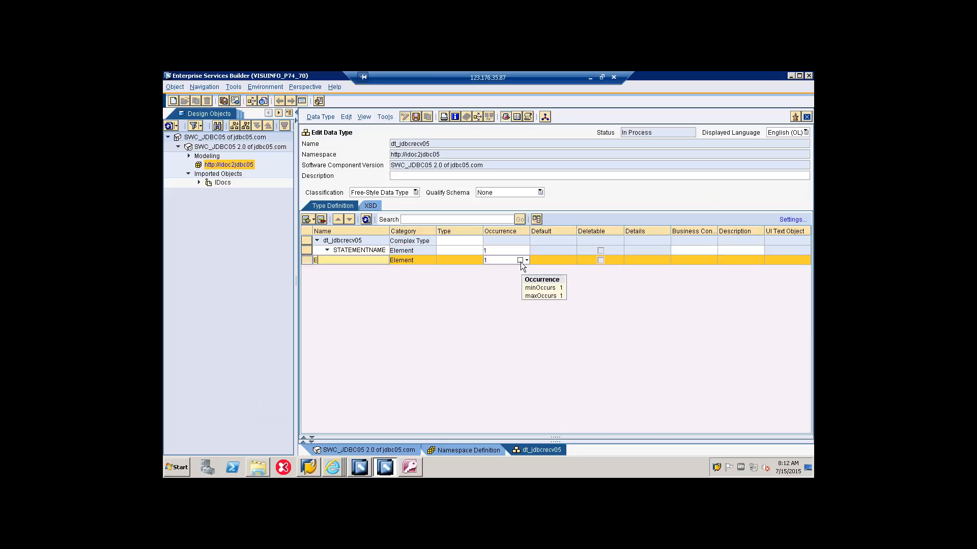
key(BackSpace)
text(TEST)
Step: Insert an attribute named action under the TEST element and set its type to xsd:string
right_click(375, 262)
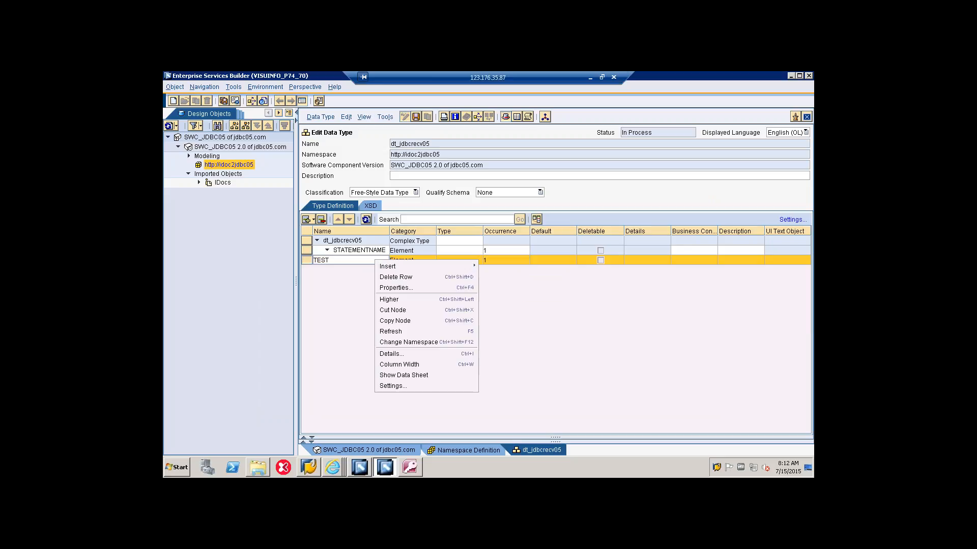
mouse_move(383, 268)
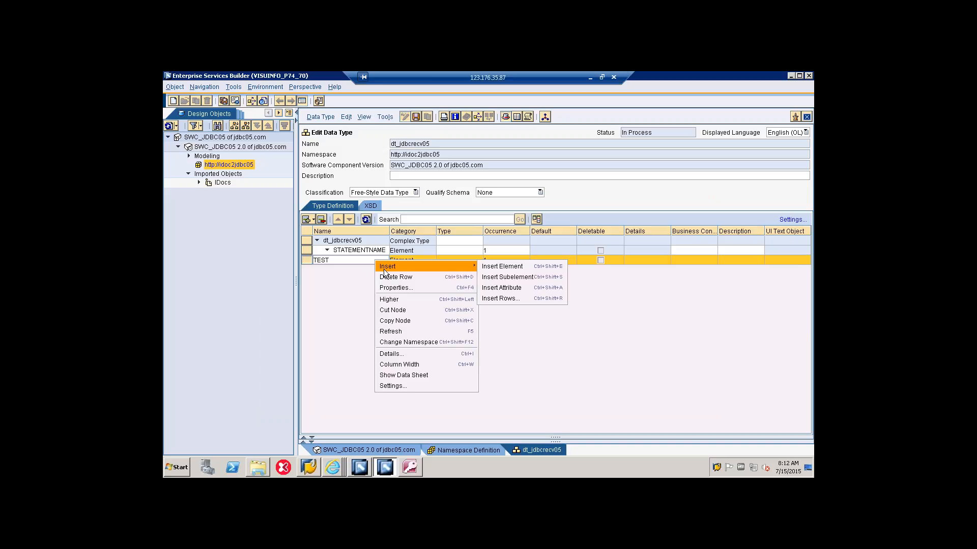
click(511, 288)
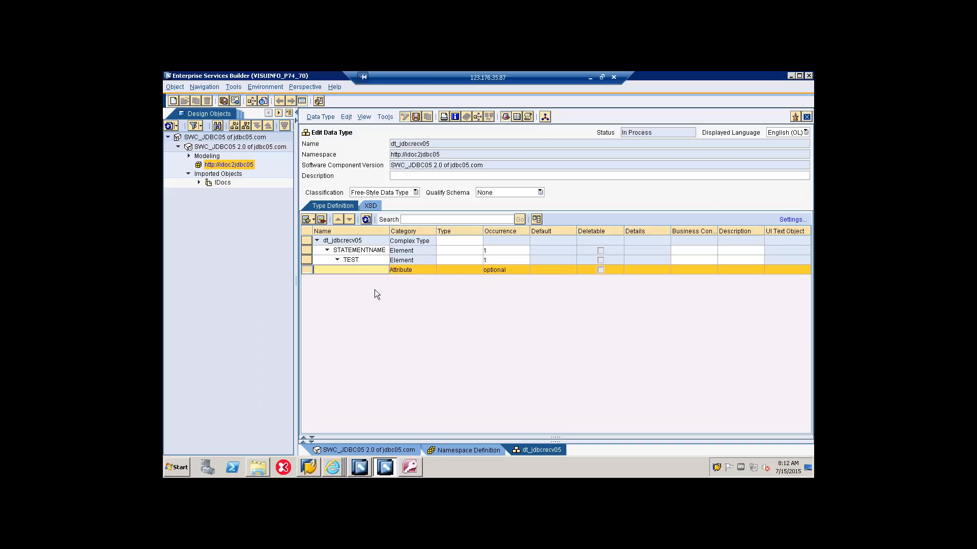
text(action)
click(478, 269)
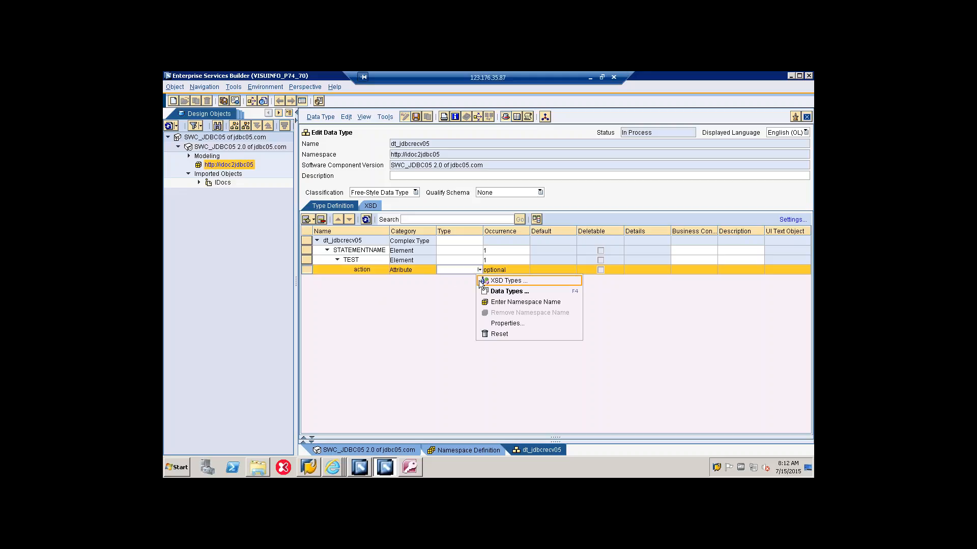
click(478, 280)
click(467, 281)
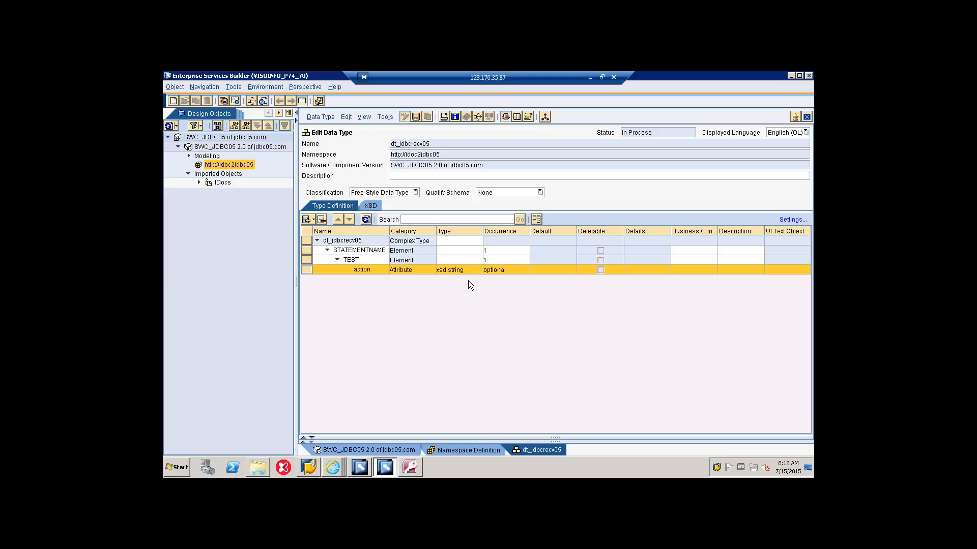
Step: Insert an element named TABLE after the action attribute and set its type to xsd:string
right_click(368, 274)
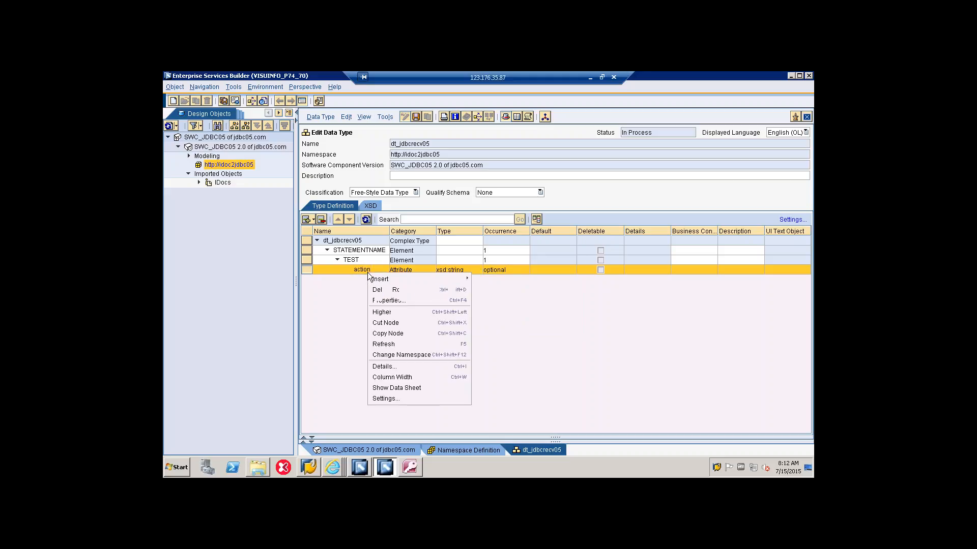
mouse_move(380, 279)
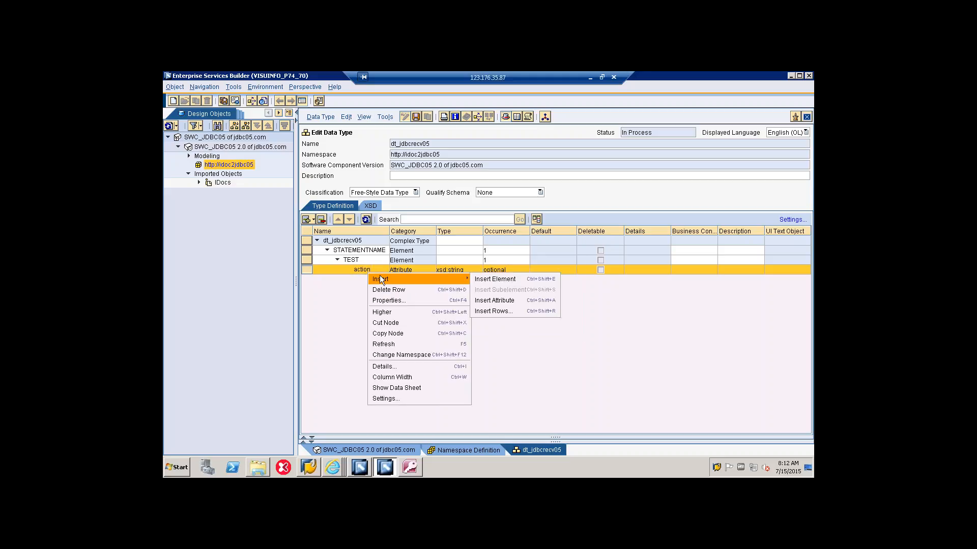
click(495, 279)
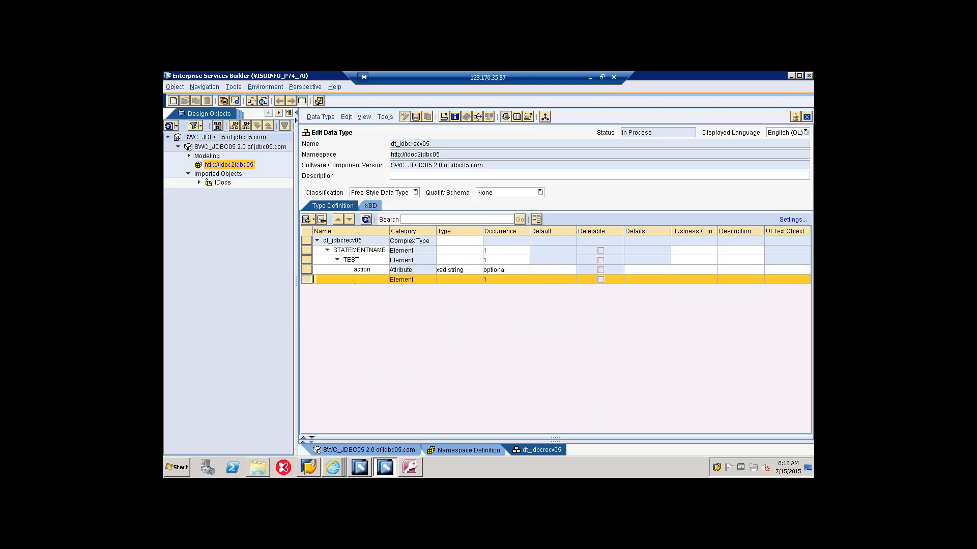
text(TABLE)
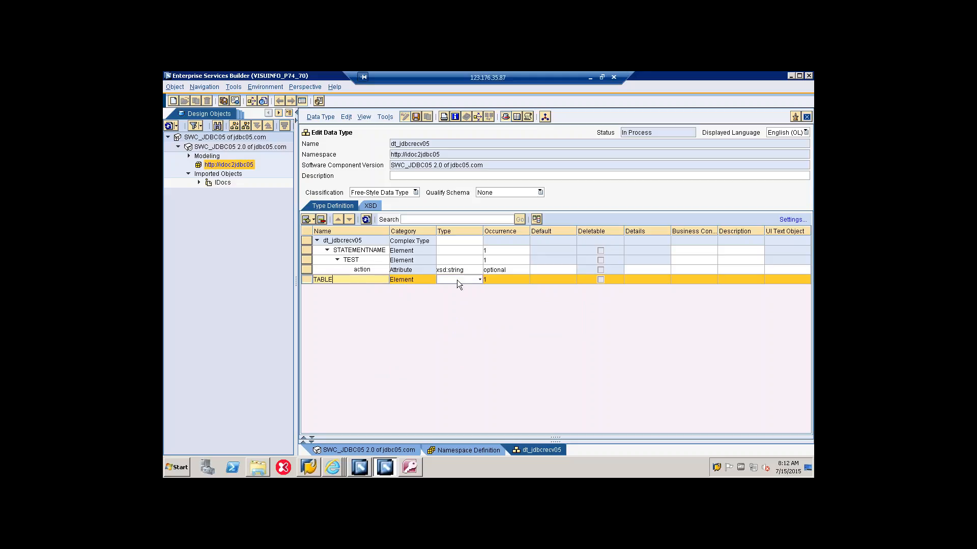
click(456, 280)
click(479, 279)
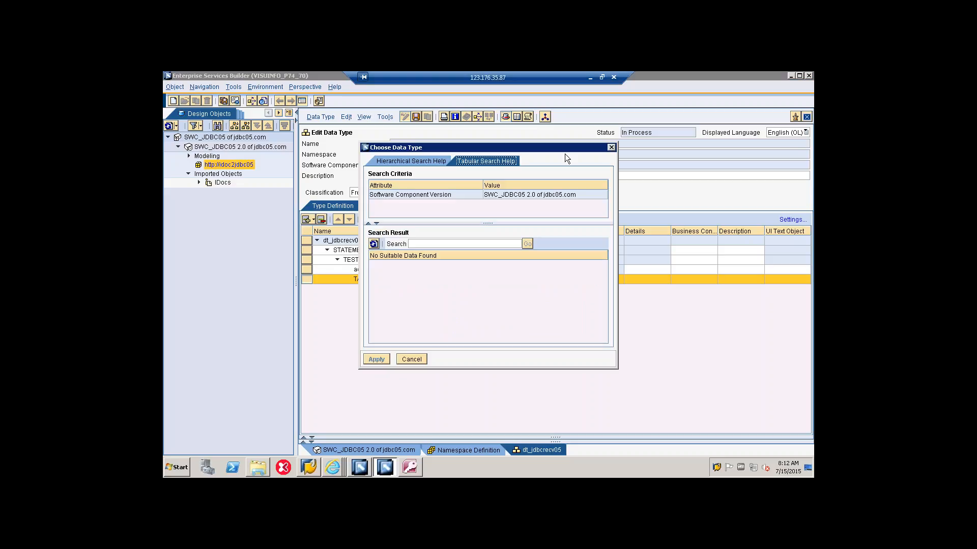
click(611, 148)
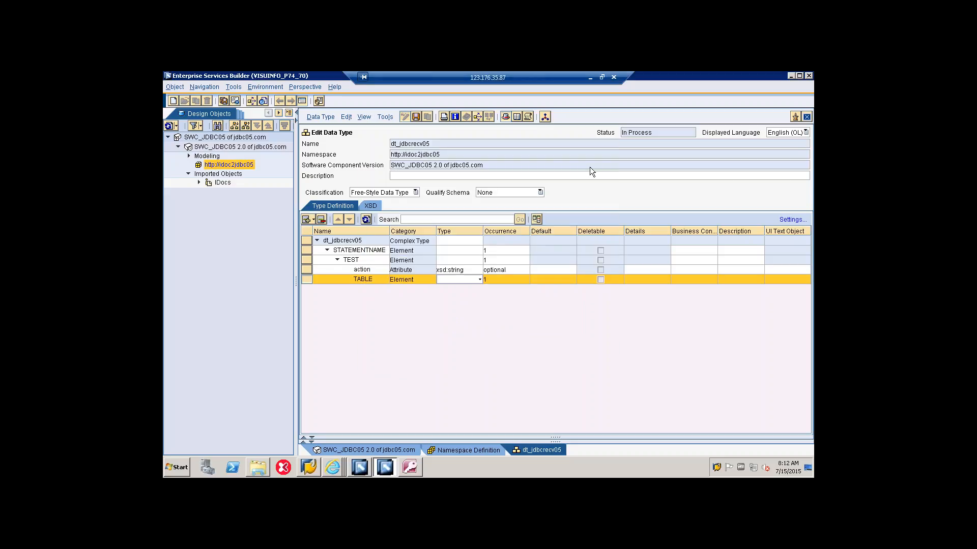
click(480, 279)
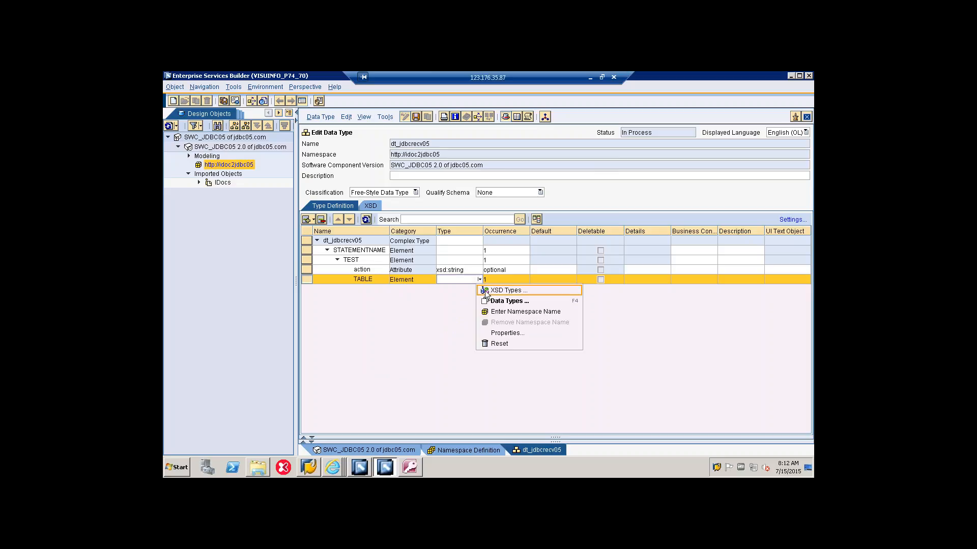
click(485, 292)
click(464, 292)
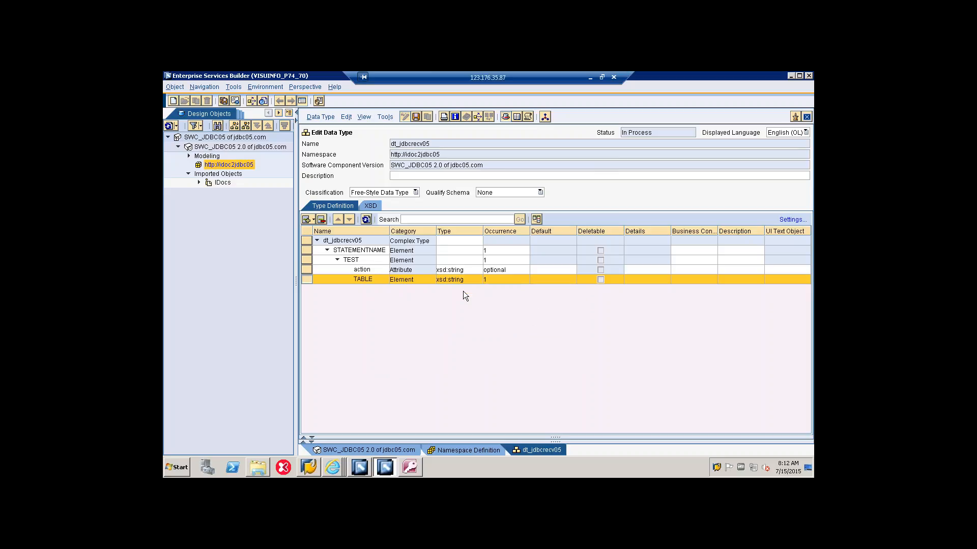
Step: Insert an element named access after TABLE, at the same level under TEST
right_click(370, 282)
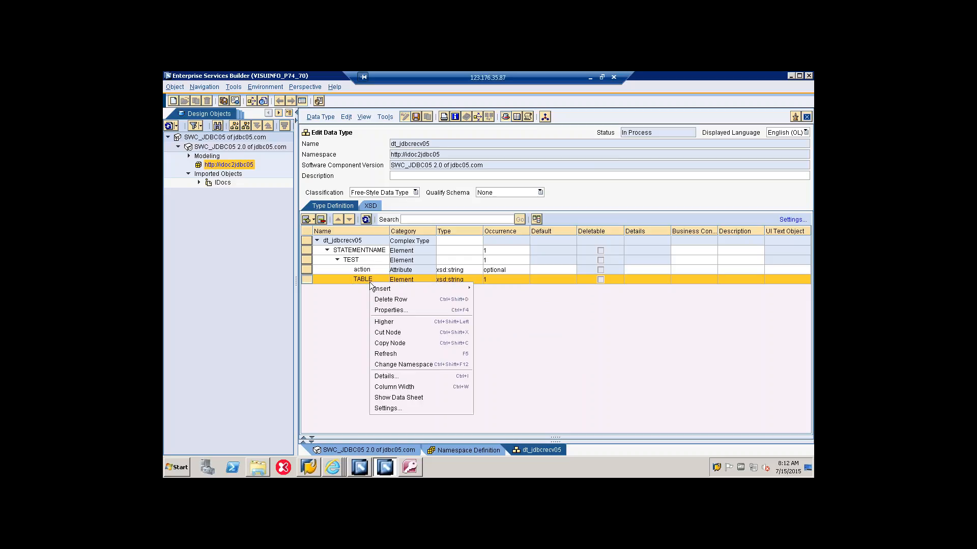
mouse_move(386, 288)
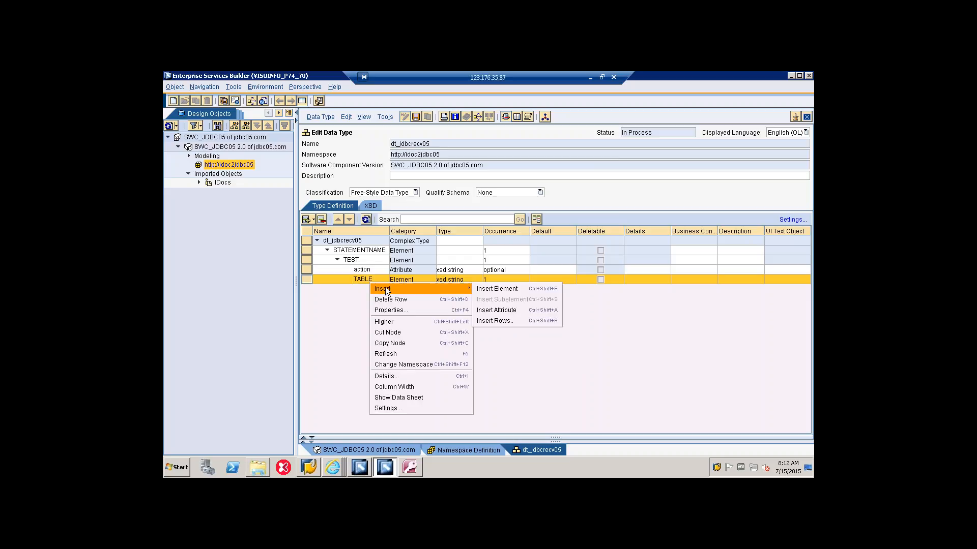
click(497, 289)
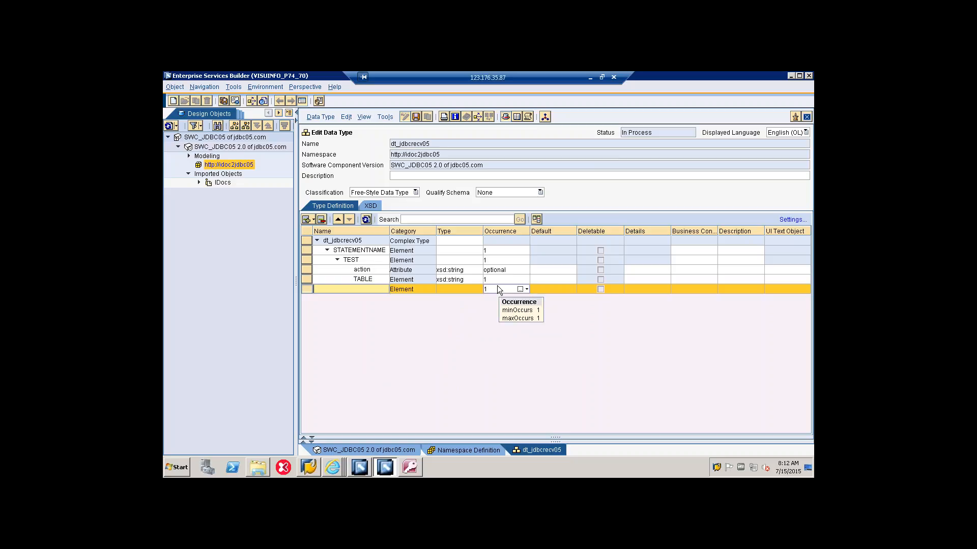
text(access)
Step: Insert a subelement named value under access and set its type to xsd:string
right_click(346, 291)
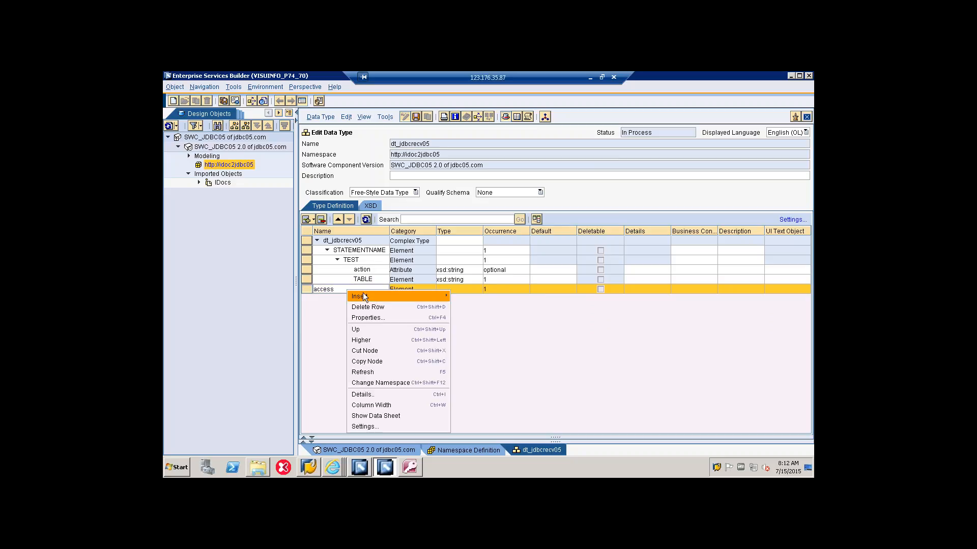
mouse_move(366, 297)
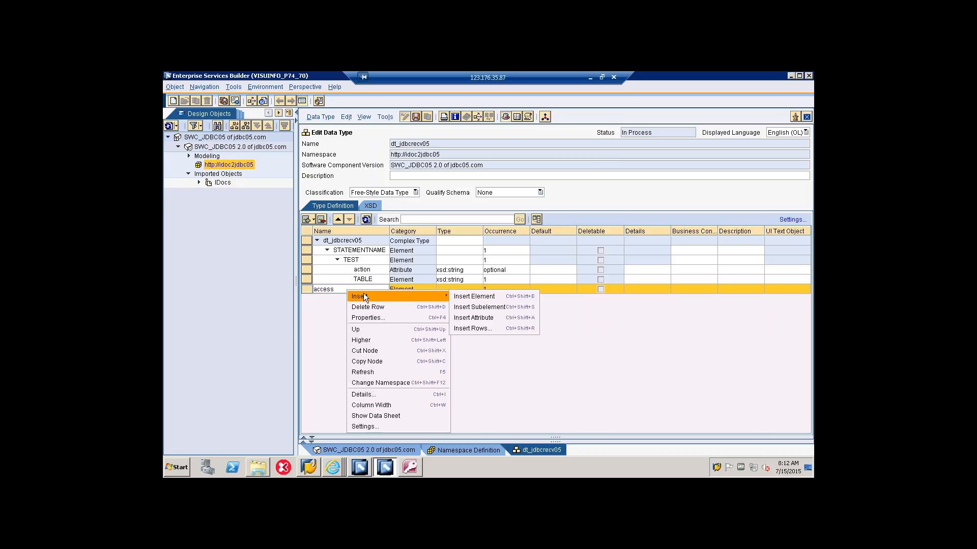
click(483, 308)
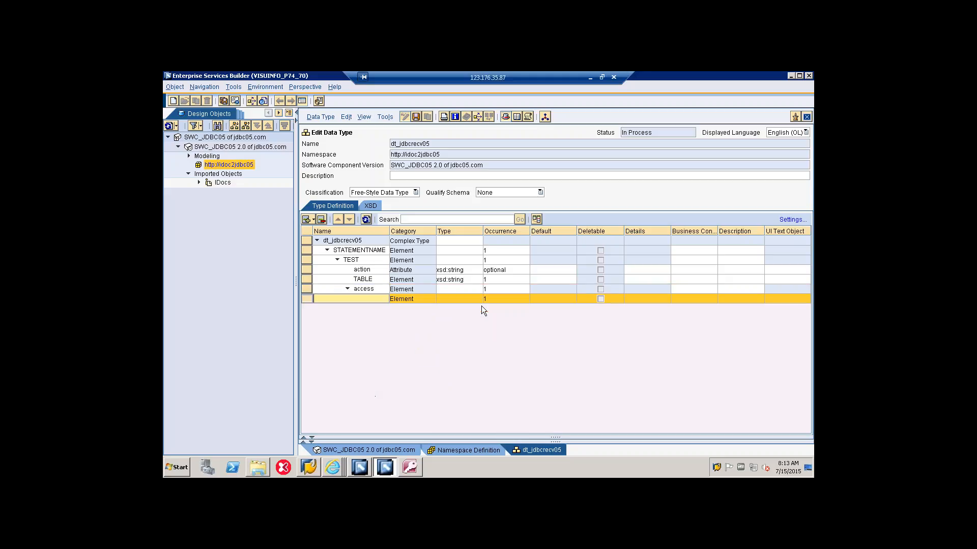
text(value)
click(465, 302)
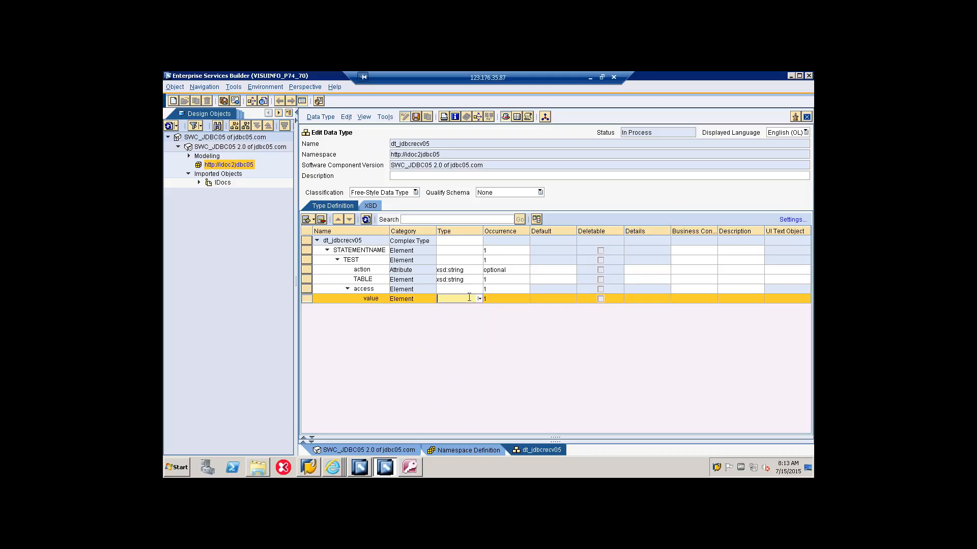
click(480, 298)
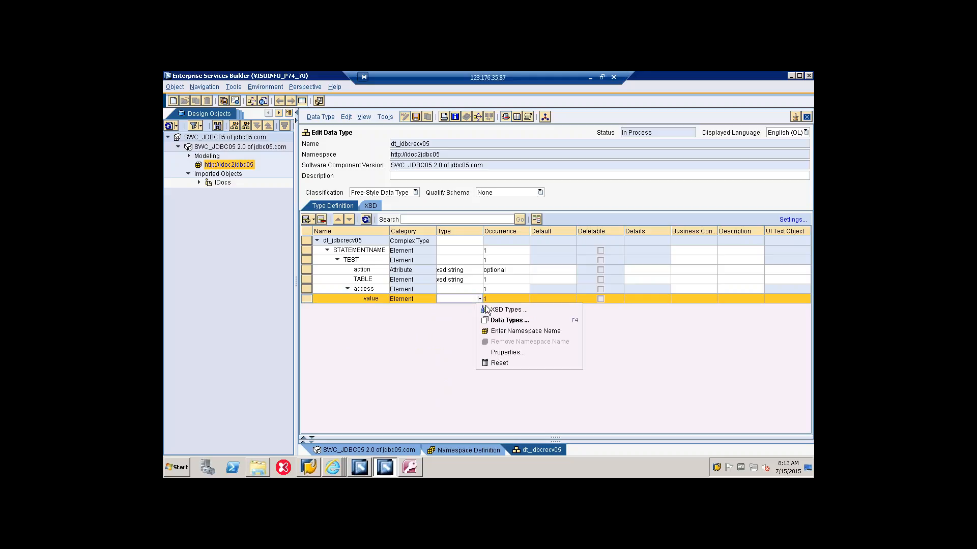
click(484, 307)
click(474, 310)
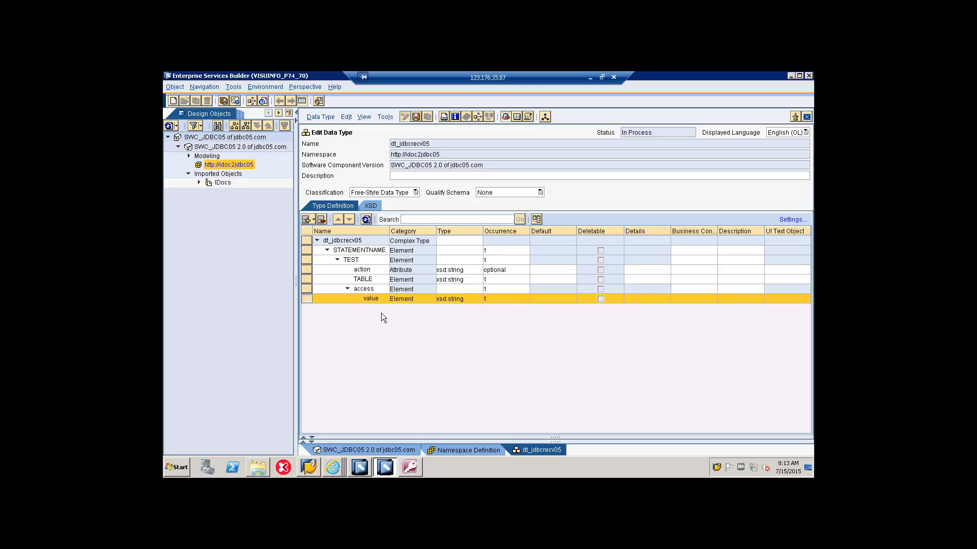
Step: Insert an element named reason of type xsd:string after value under access, and save the data type in display mode
right_click(376, 299)
mouse_move(432, 305)
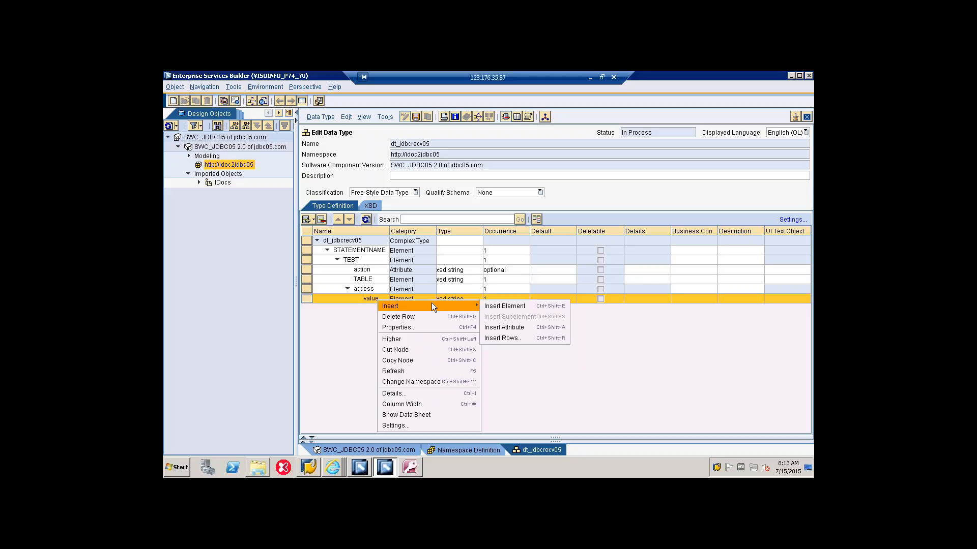
click(484, 305)
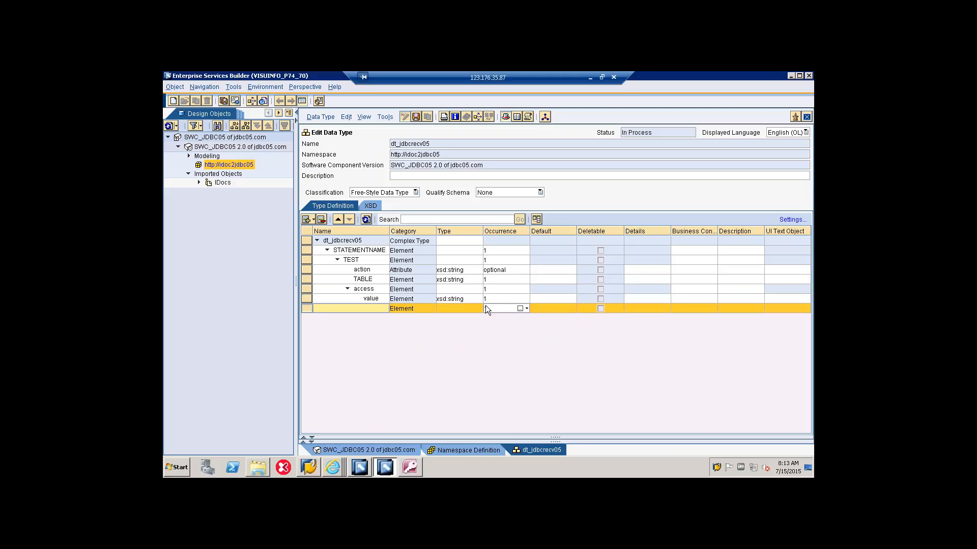
text(reason)
click(477, 307)
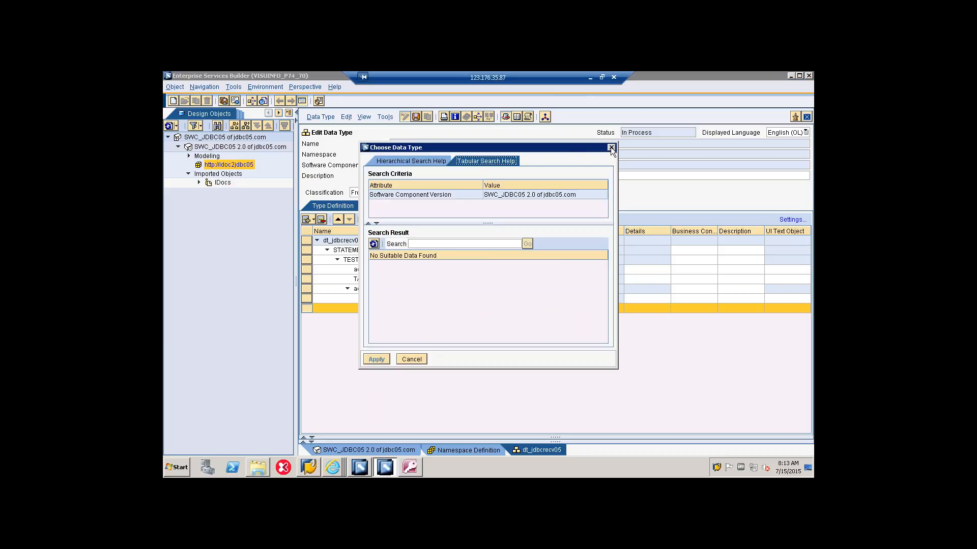
click(610, 147)
click(480, 307)
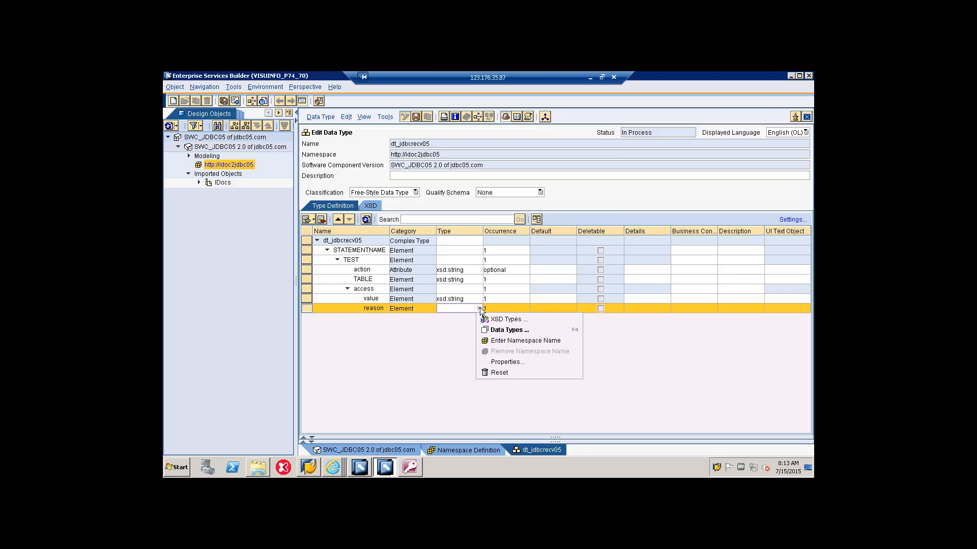
click(485, 319)
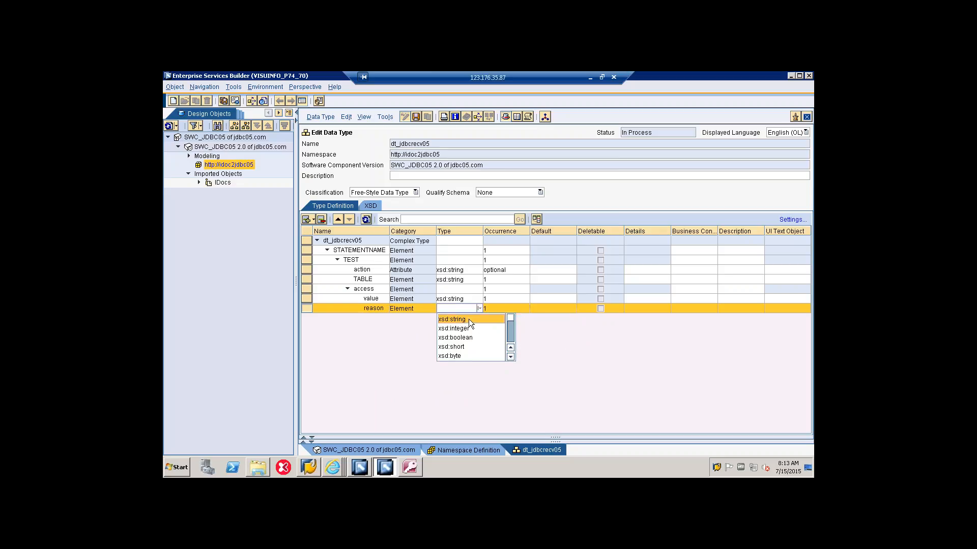
click(469, 319)
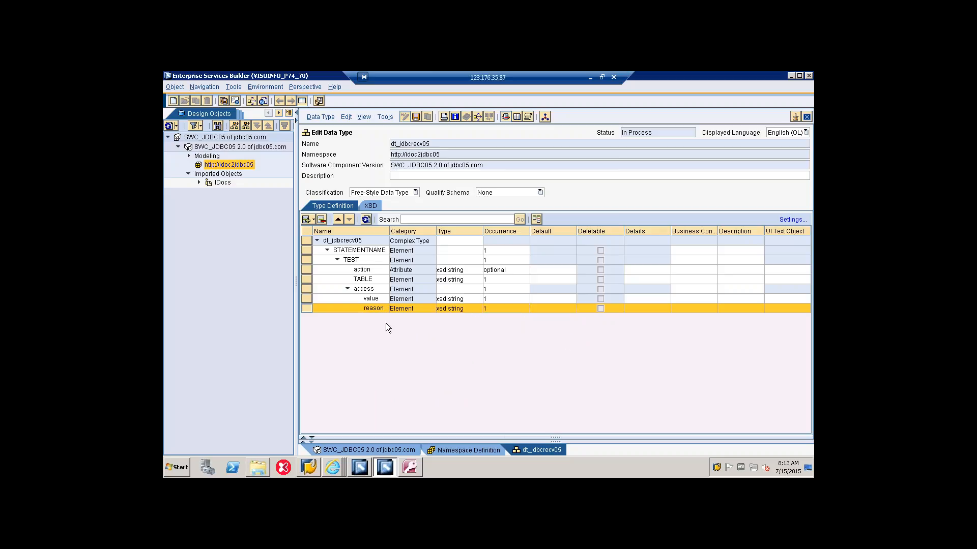
click(416, 117)
click(403, 117)
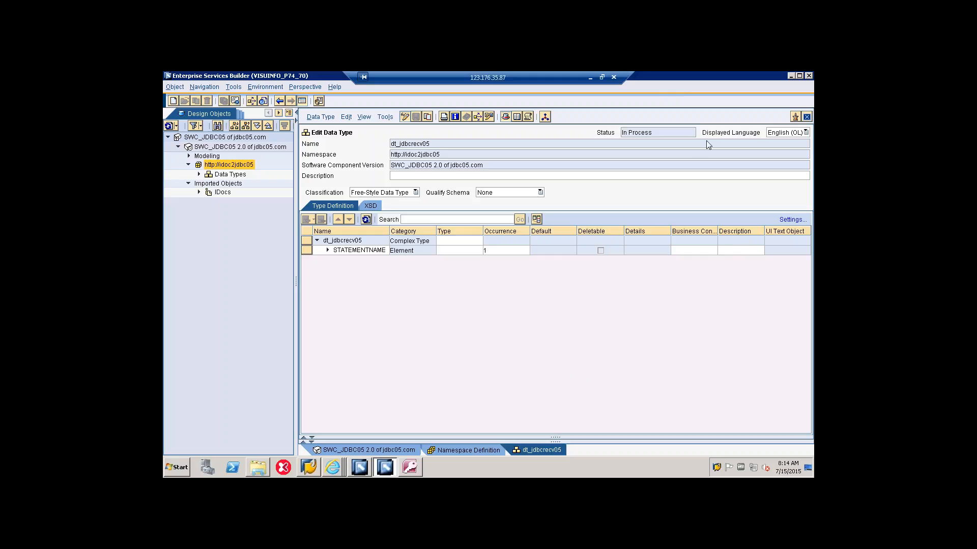
Step: Look at the fields of table tab in Access and the recv folder, and return to Enterprise Services Builder
click(791, 76)
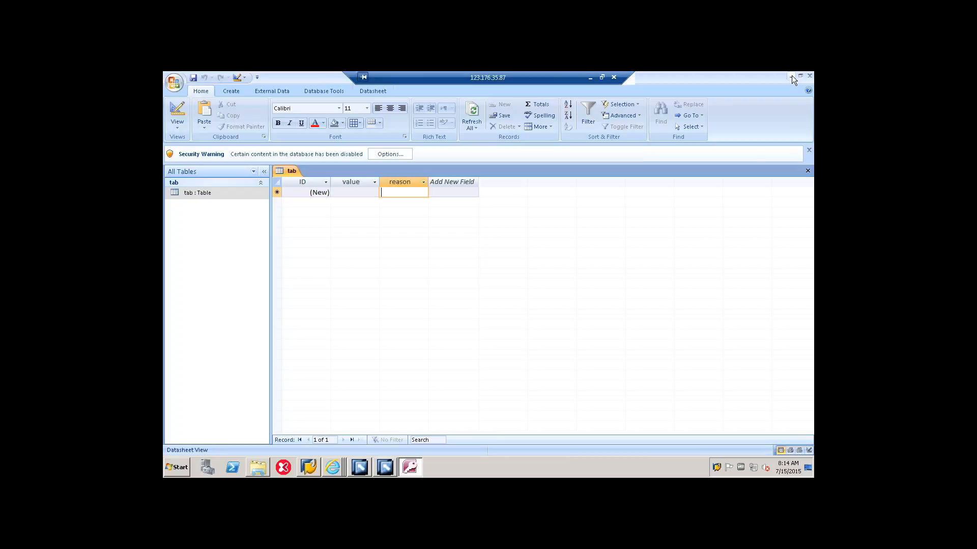
click(791, 75)
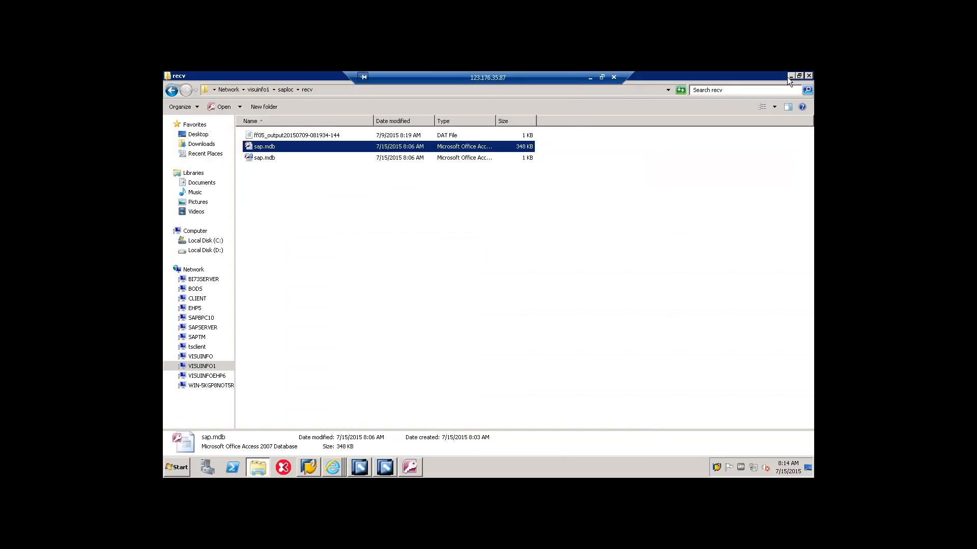
click(790, 76)
click(387, 468)
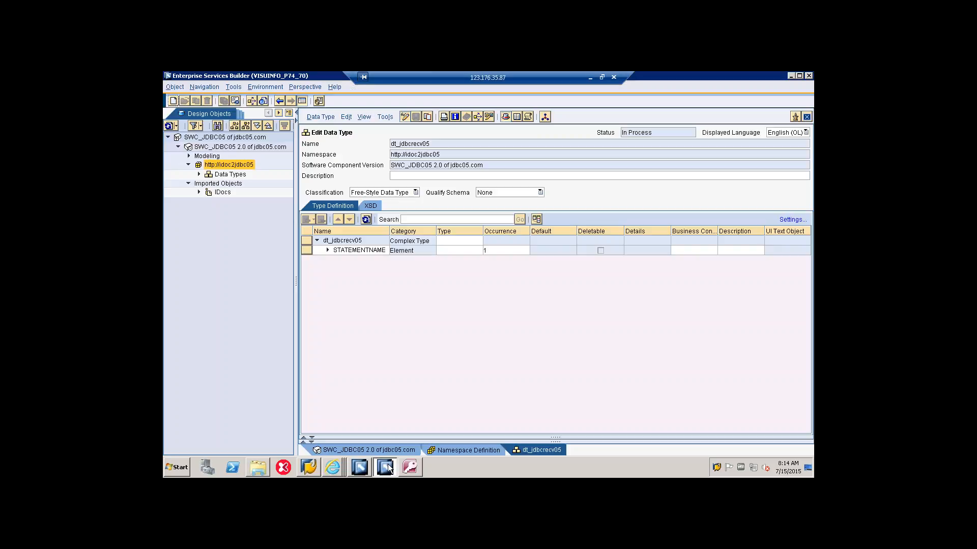
Step: Expand the dt_jdbcrecv05 structure from STATEMENTNAME down to access and review its elements, types and occurrences
click(329, 250)
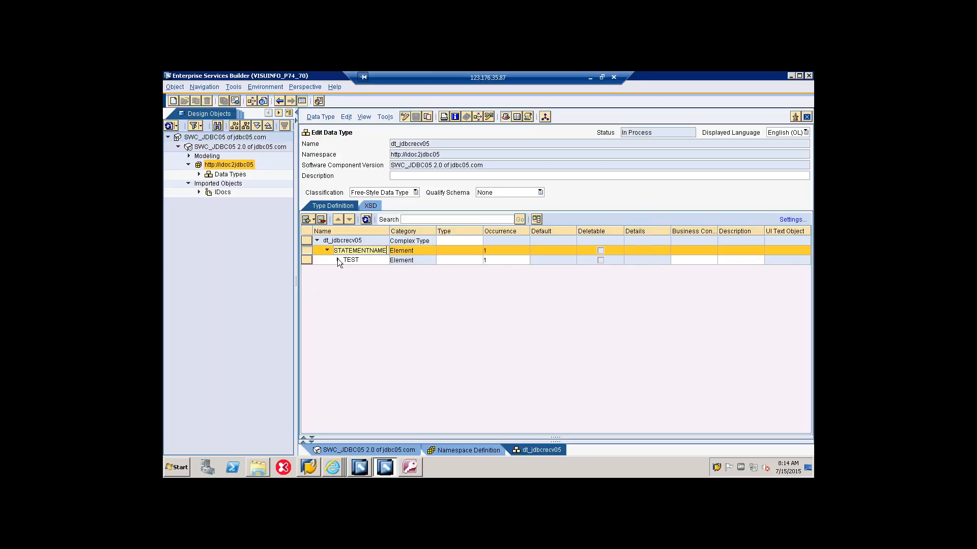
click(340, 260)
click(338, 261)
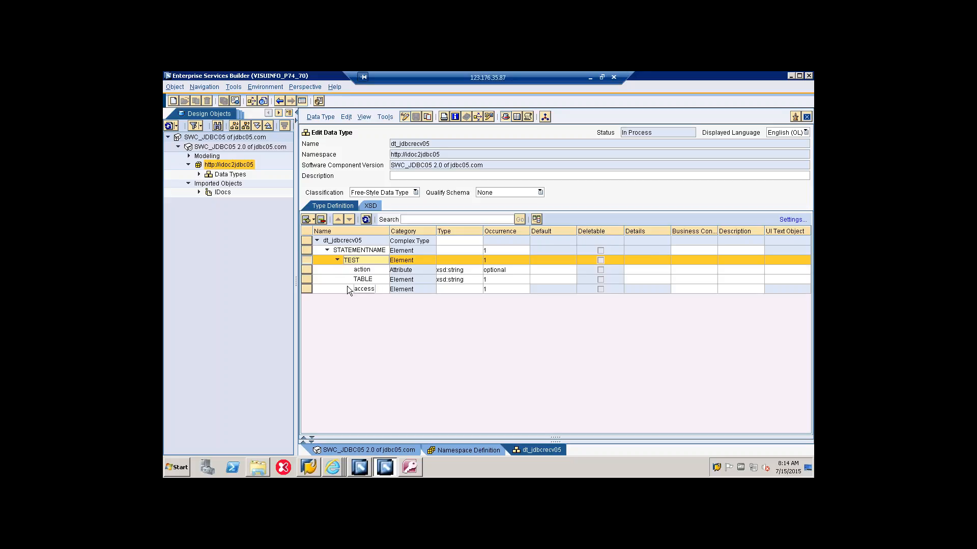
click(348, 289)
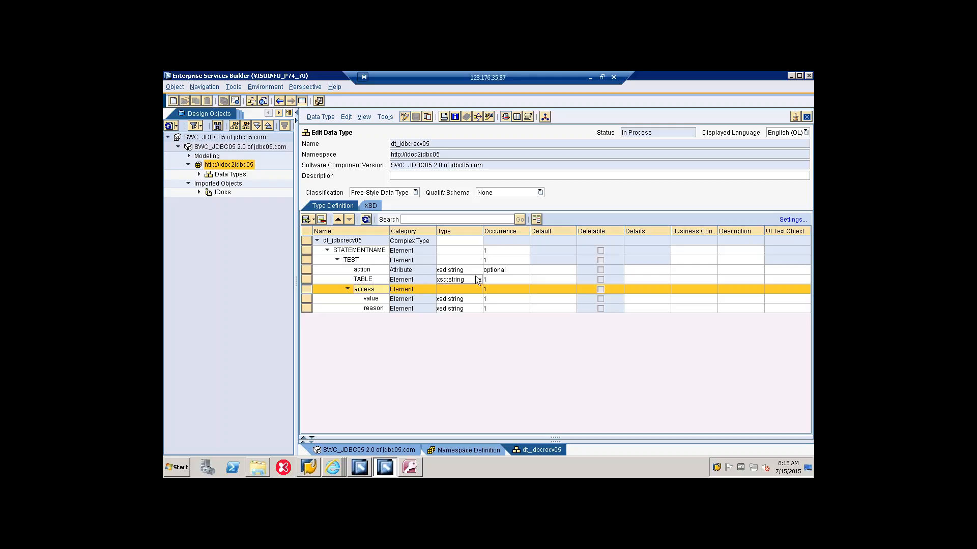
click(493, 279)
click(383, 287)
click(369, 309)
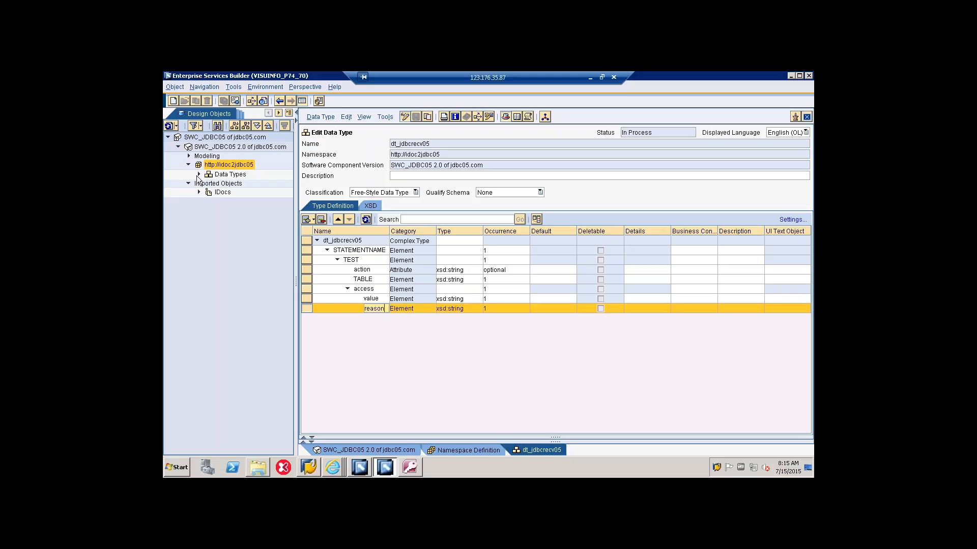
click(198, 175)
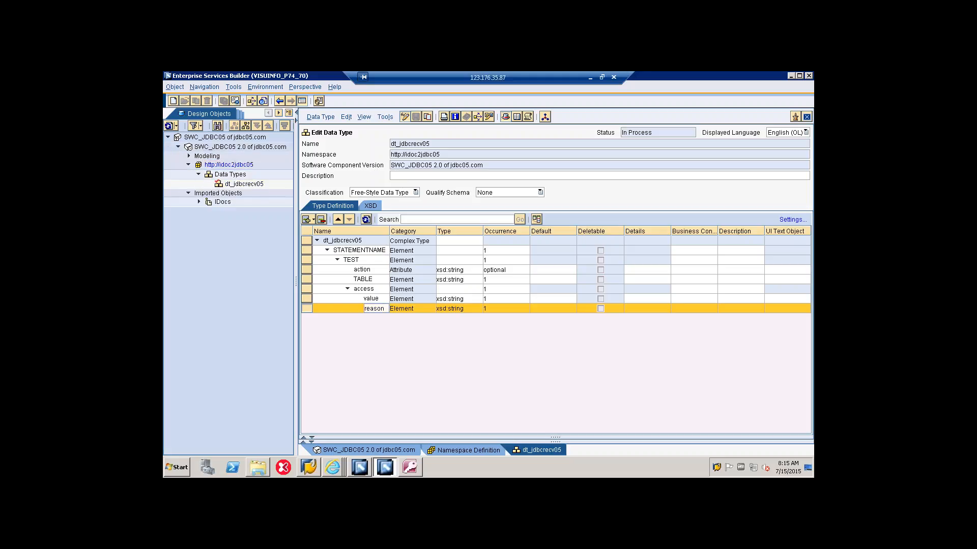
right_click(251, 165)
click(275, 172)
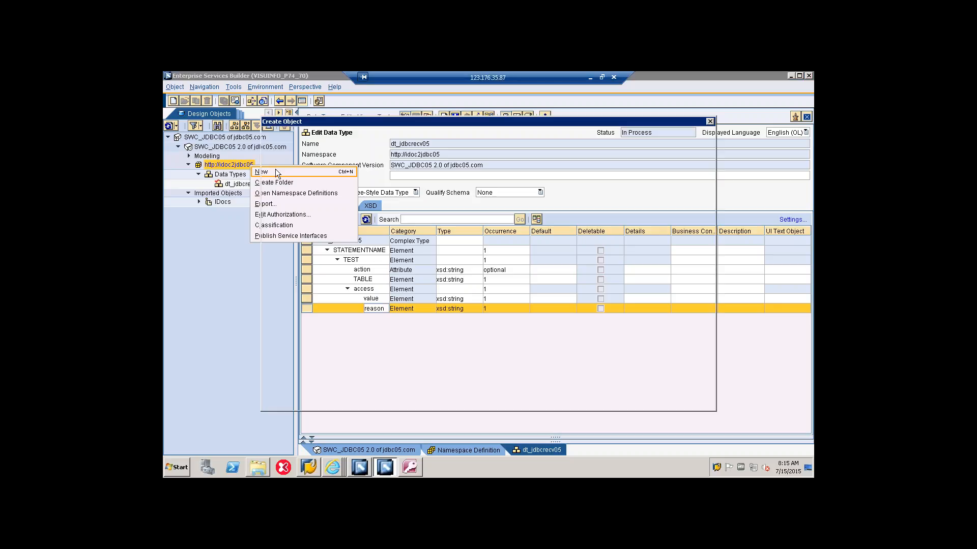
click(269, 151)
click(288, 169)
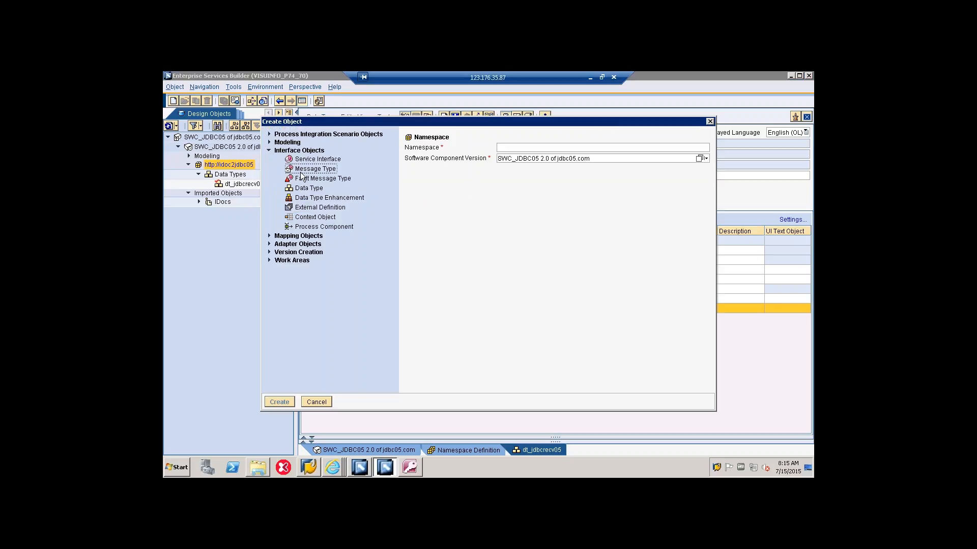
text(mt)
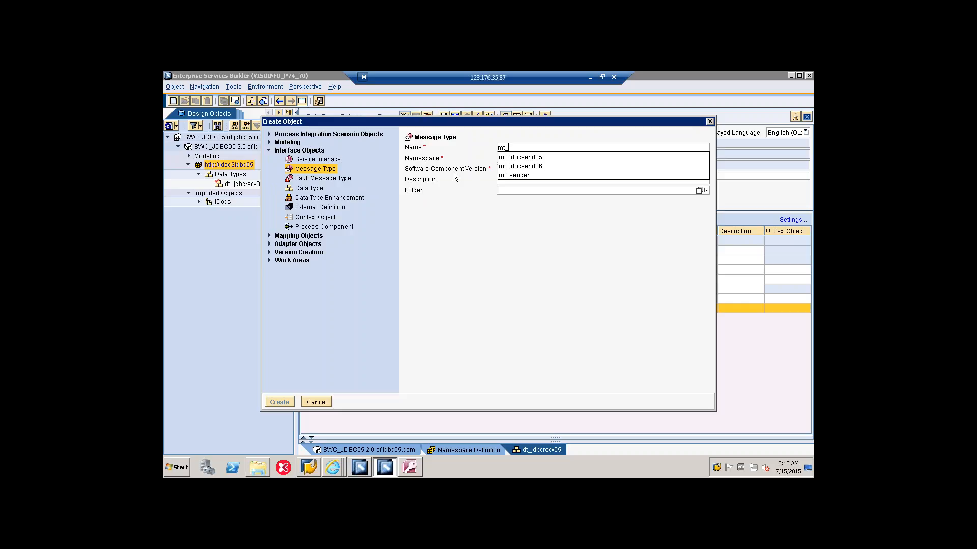
text(_jdbcrecv05)
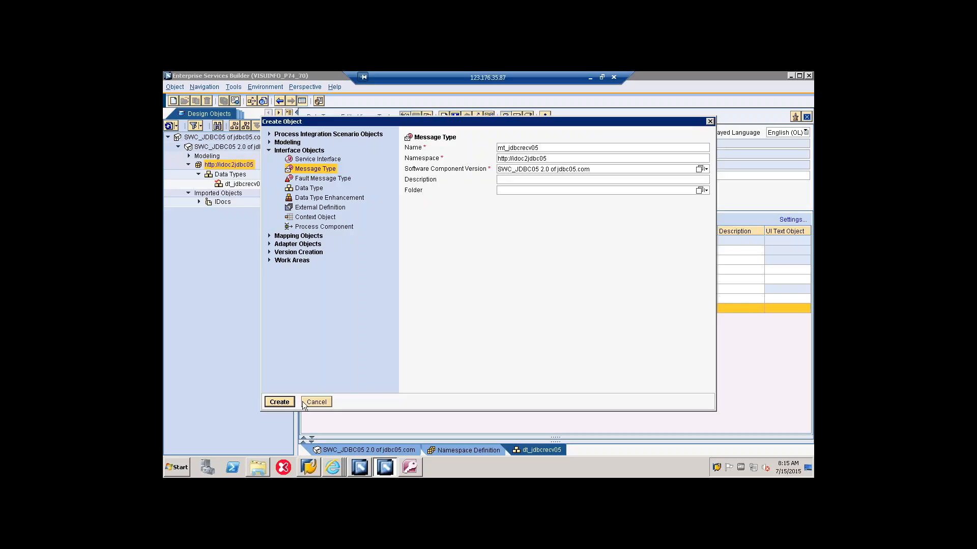
click(285, 402)
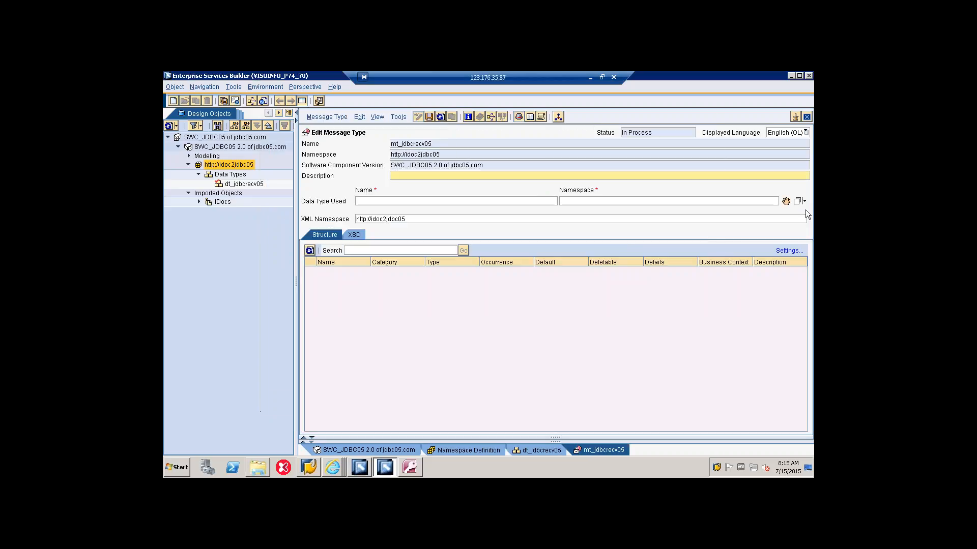
Step: Assign data type dt_jdbcrecv05 to the message type mt_jdbcrecv05 and save it
click(797, 201)
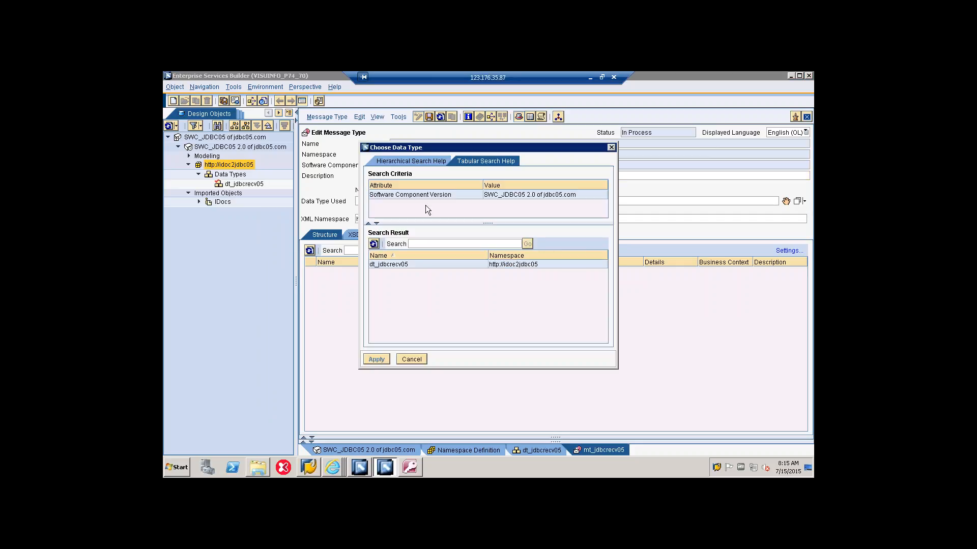
click(383, 264)
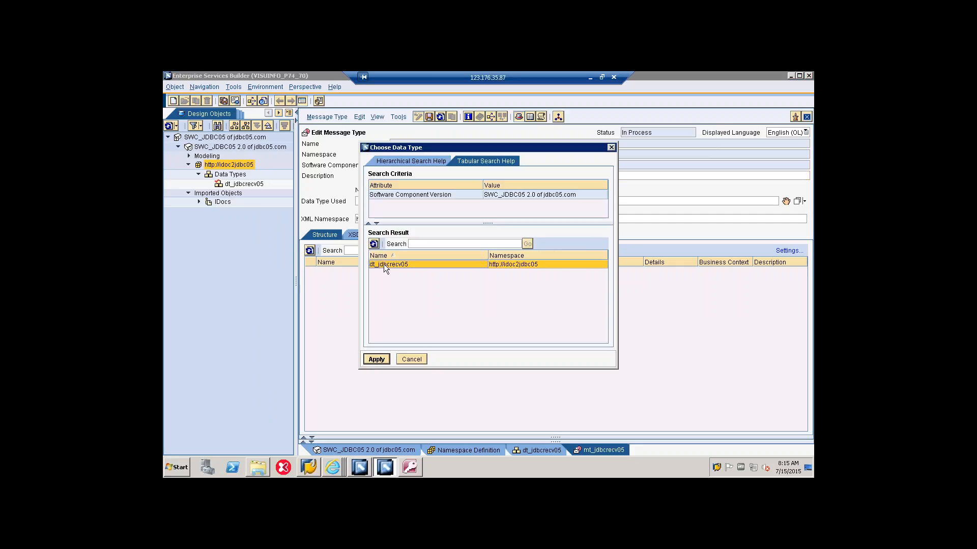
click(373, 361)
click(428, 117)
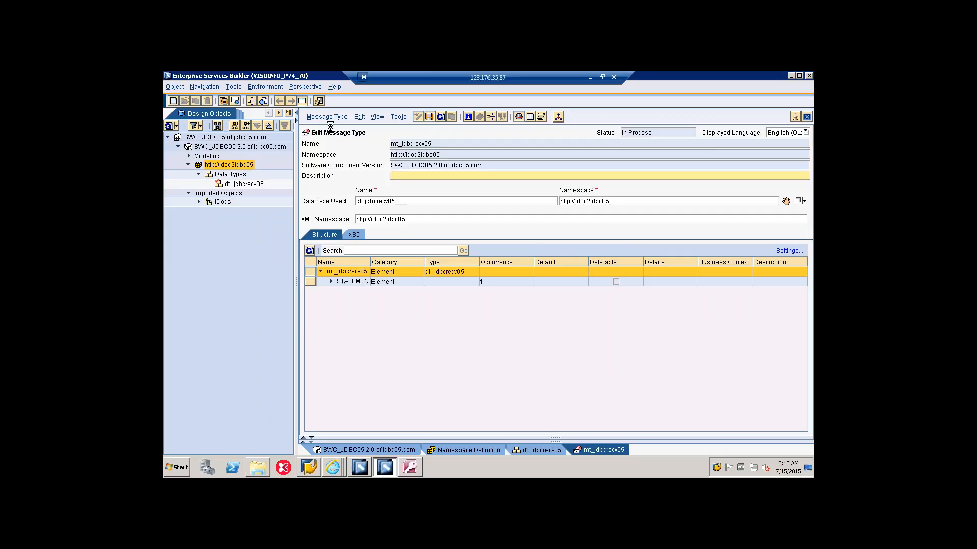
click(199, 175)
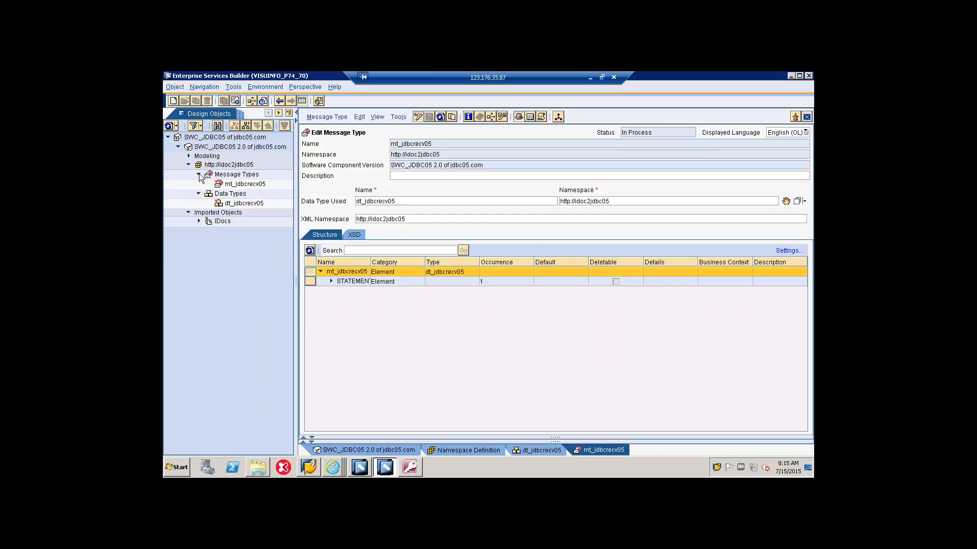
right_click(229, 164)
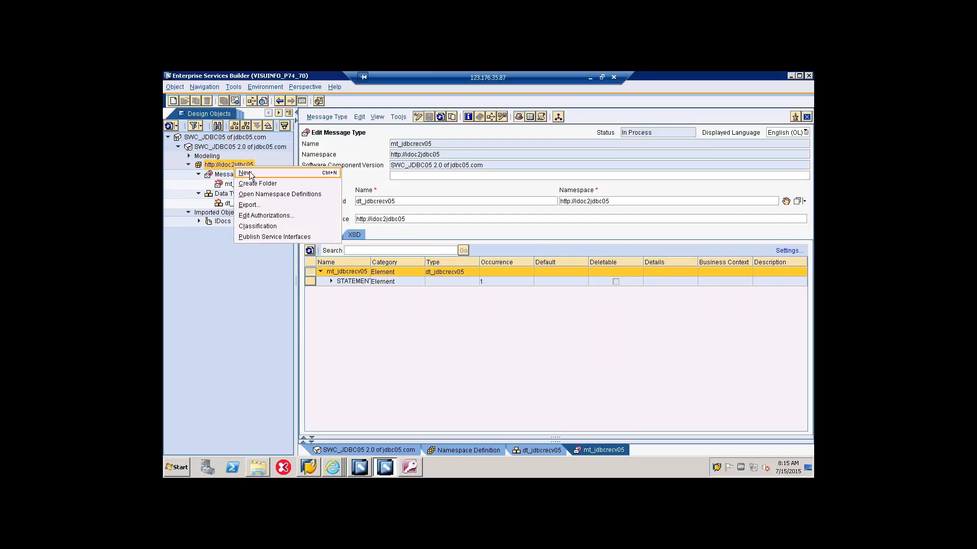
click(249, 173)
click(269, 151)
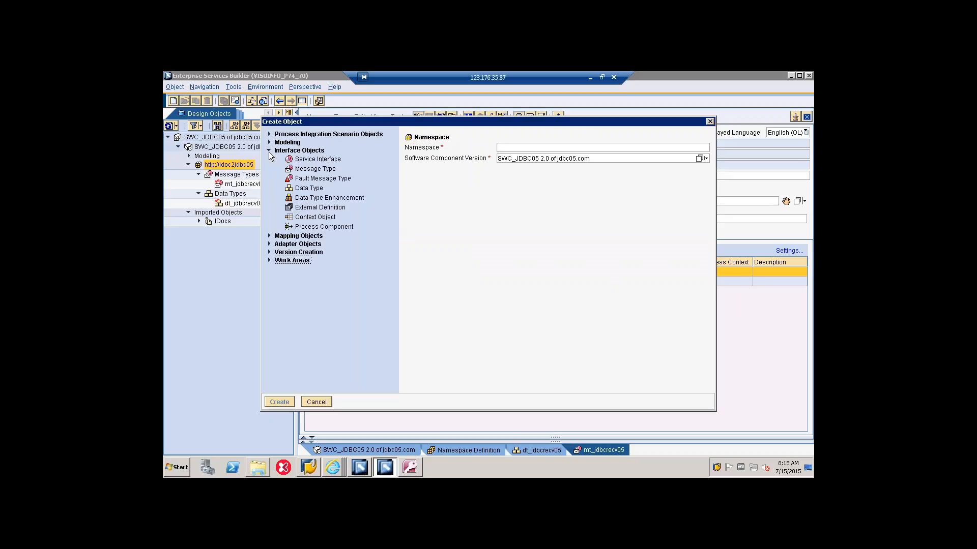
click(310, 159)
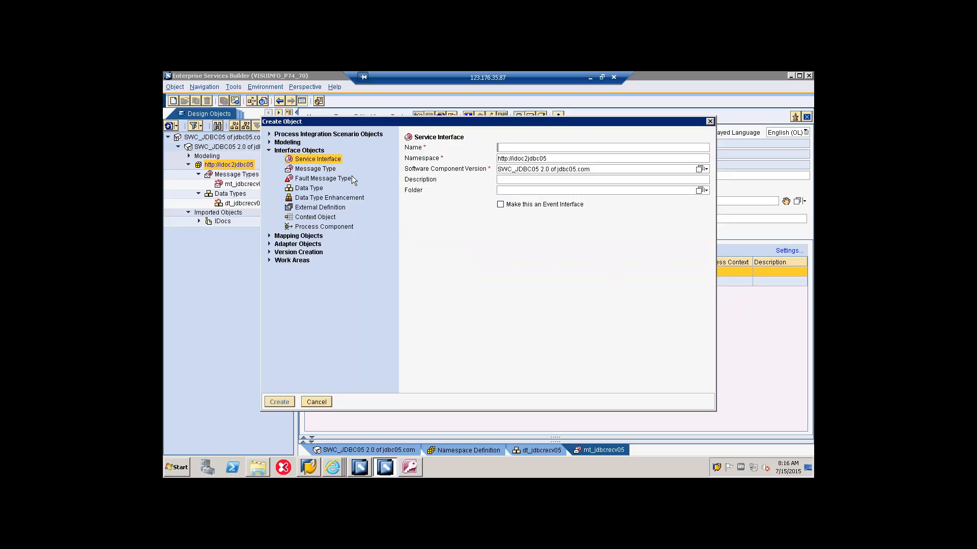
text(si)
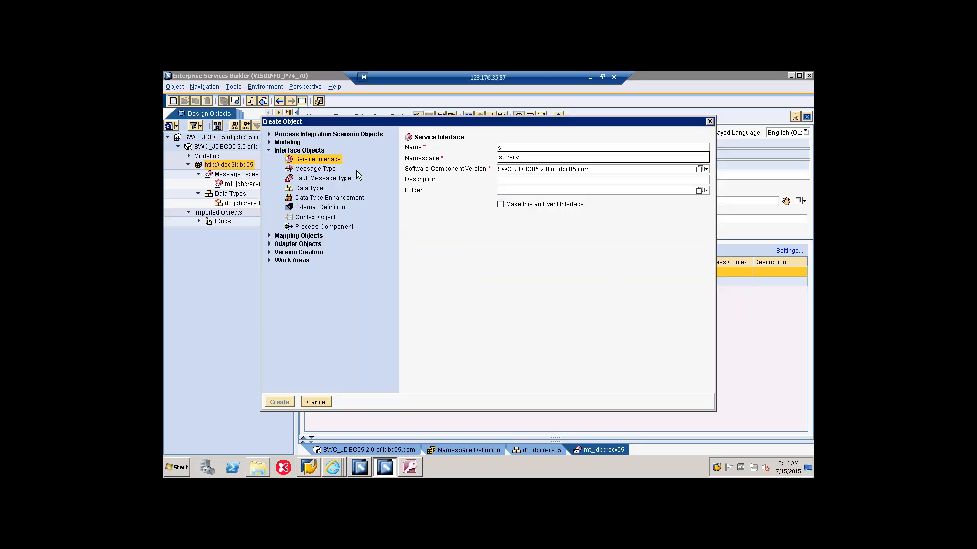
text(_jdbcrecv05)
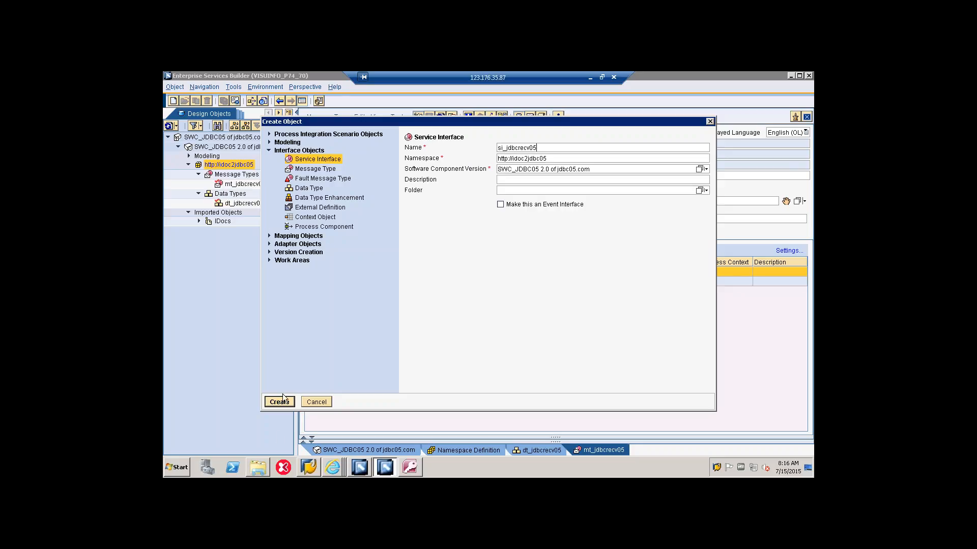
click(279, 403)
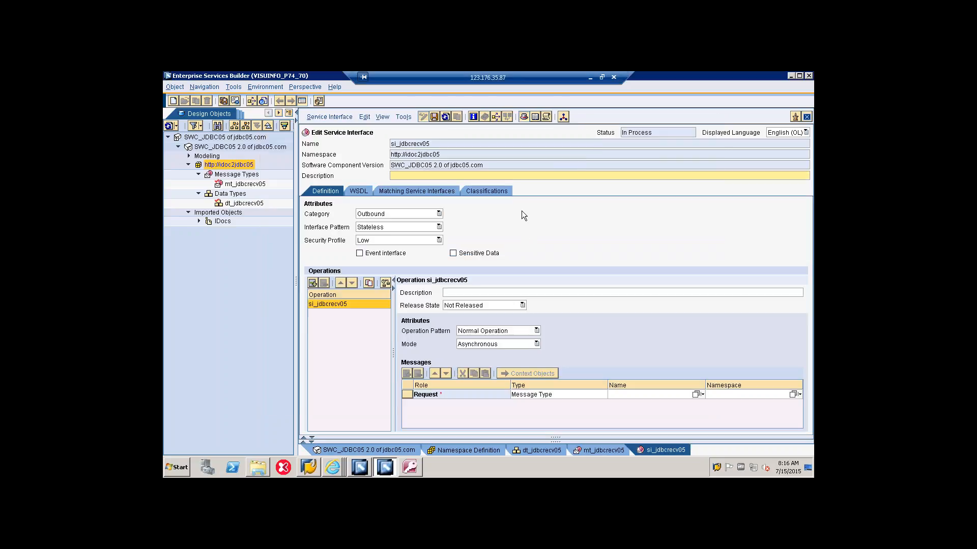
Step: Set the service interface's category to Inbound, with mt_jdbcrecv05 as its request message type, and save it
click(439, 215)
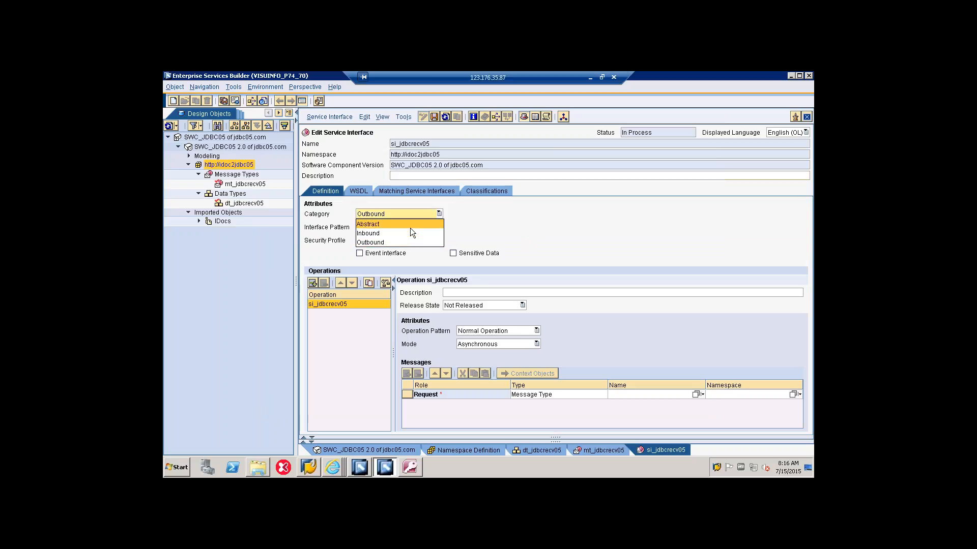
click(408, 230)
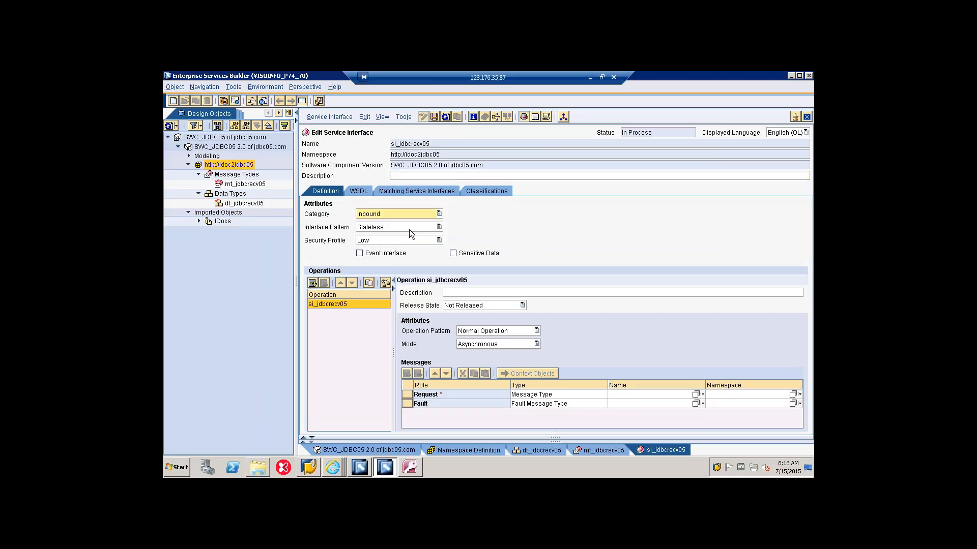
click(695, 394)
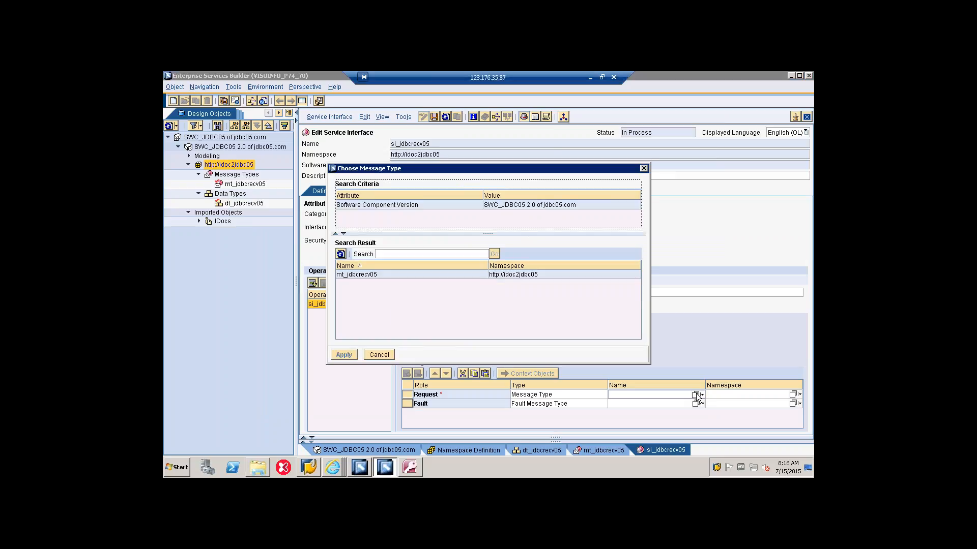
click(356, 274)
click(344, 354)
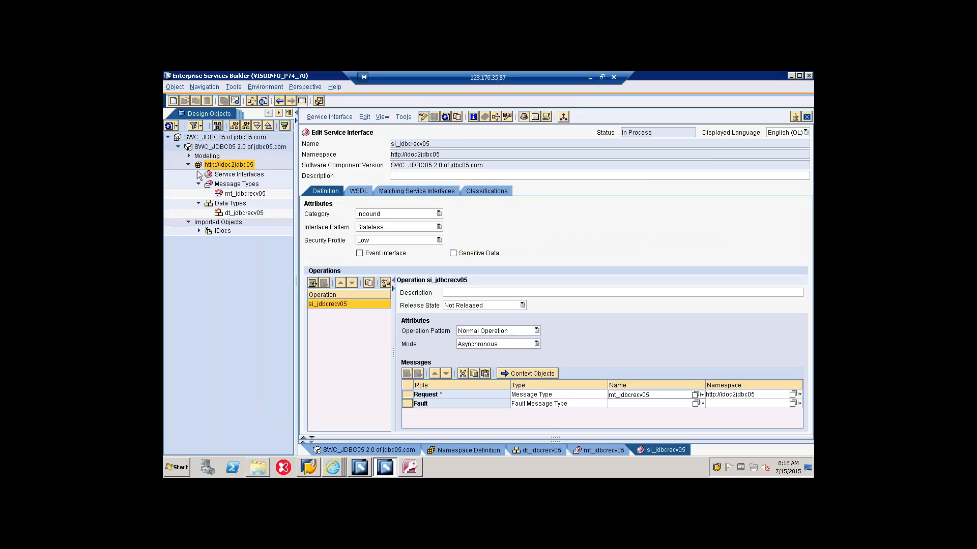
click(199, 175)
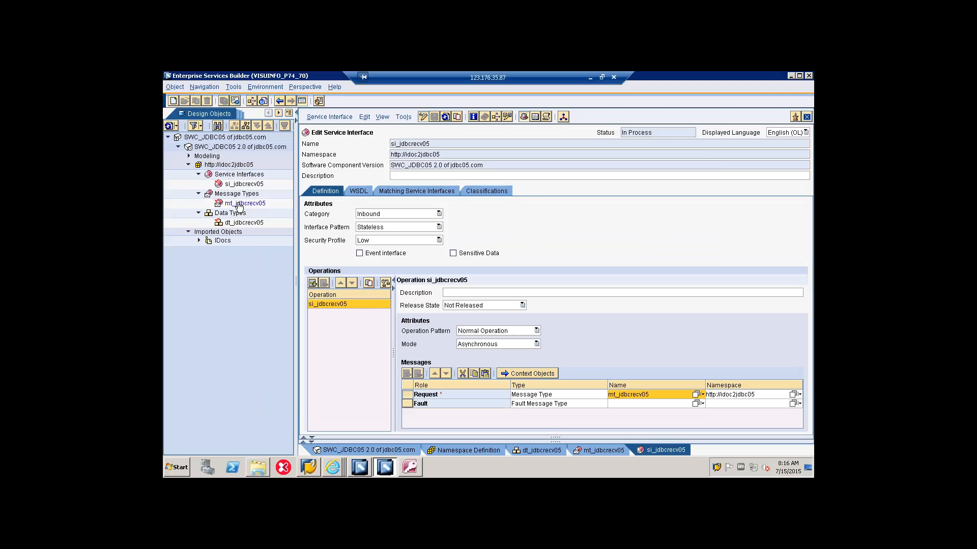
click(199, 240)
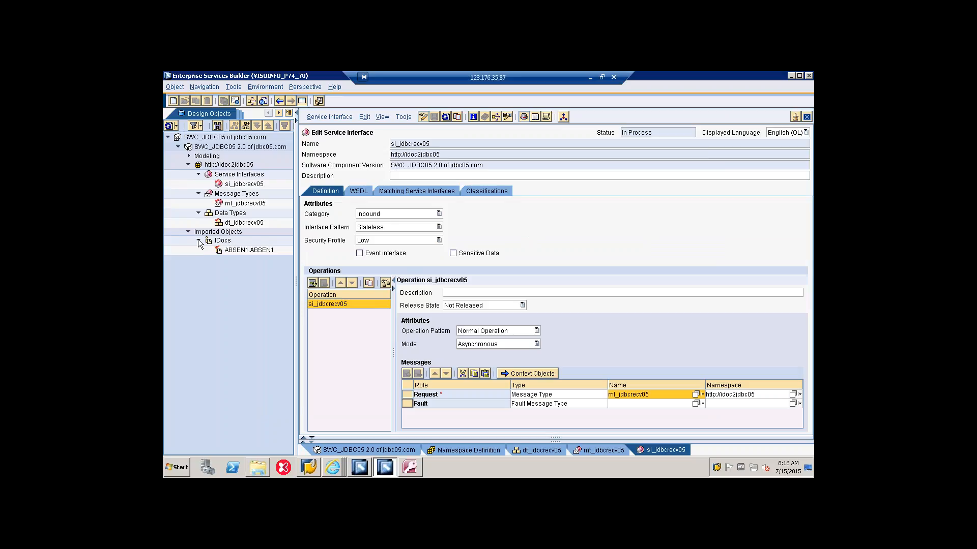
right_click(242, 164)
click(262, 174)
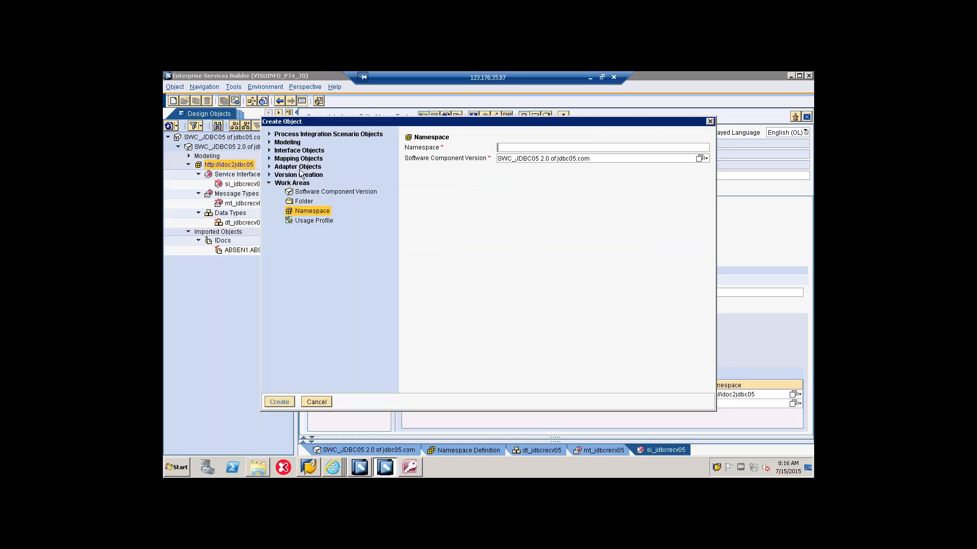
click(269, 158)
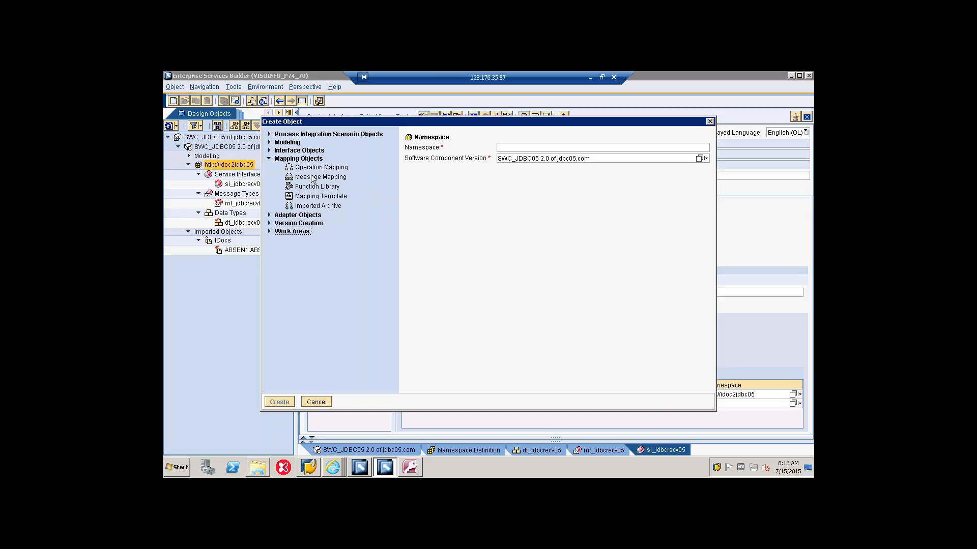
click(312, 177)
text(mm)
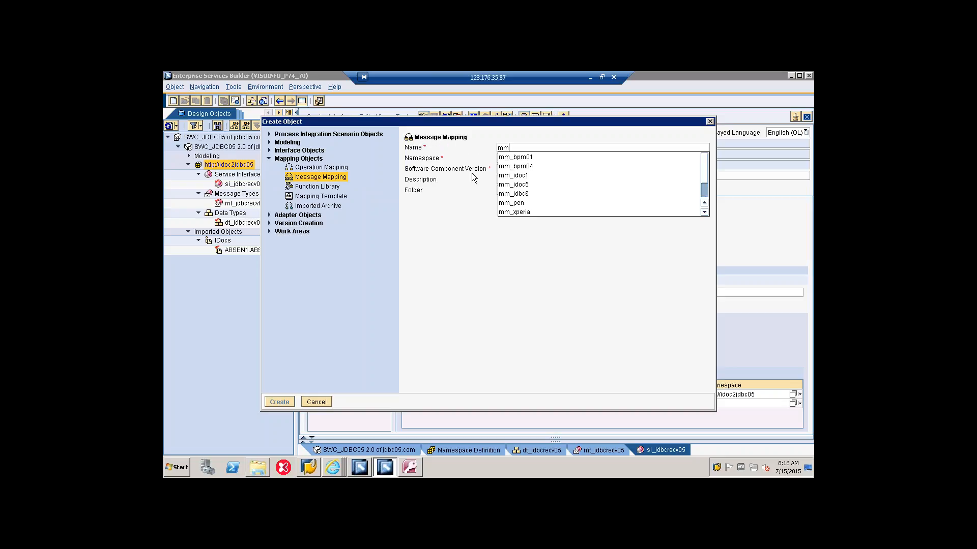
text(_j)
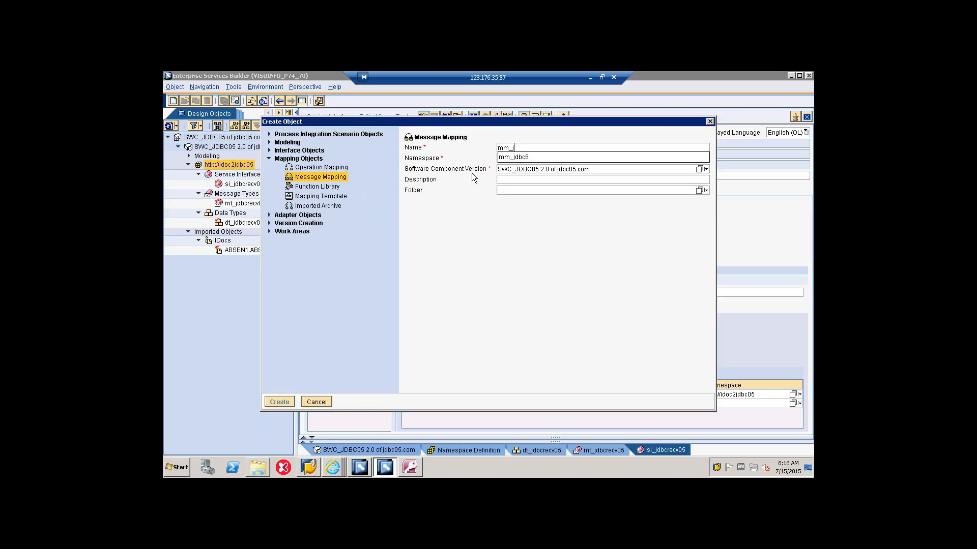
text(dbc05)
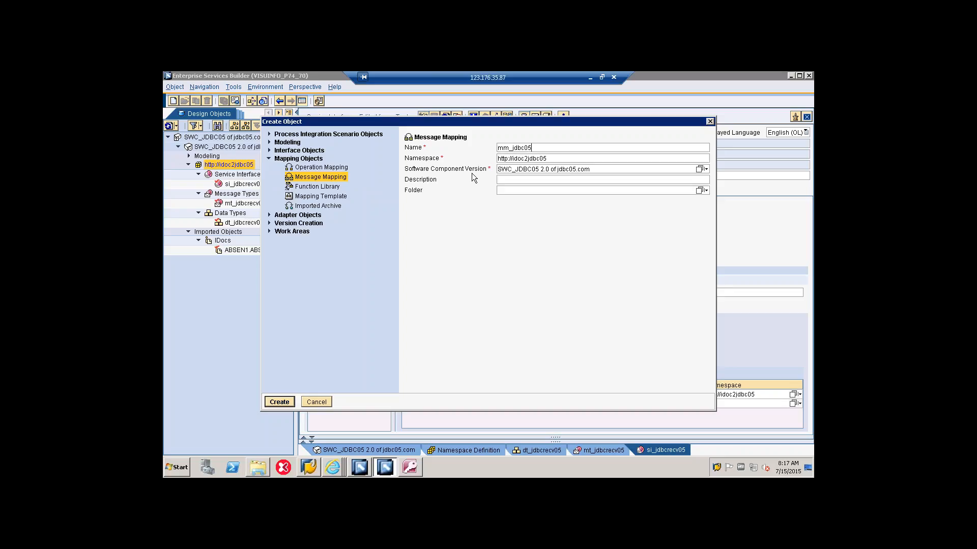
click(272, 401)
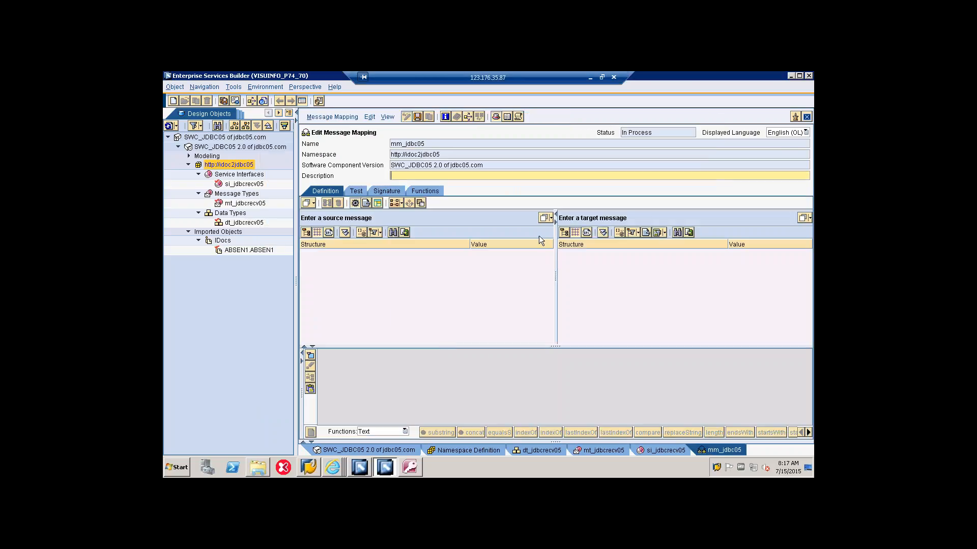
Step: Set the mapping's source message to the imported IDoc ABSEN1.ABSEN1 from SWC_JDBC05 2.0 of jdbc05.com
click(544, 218)
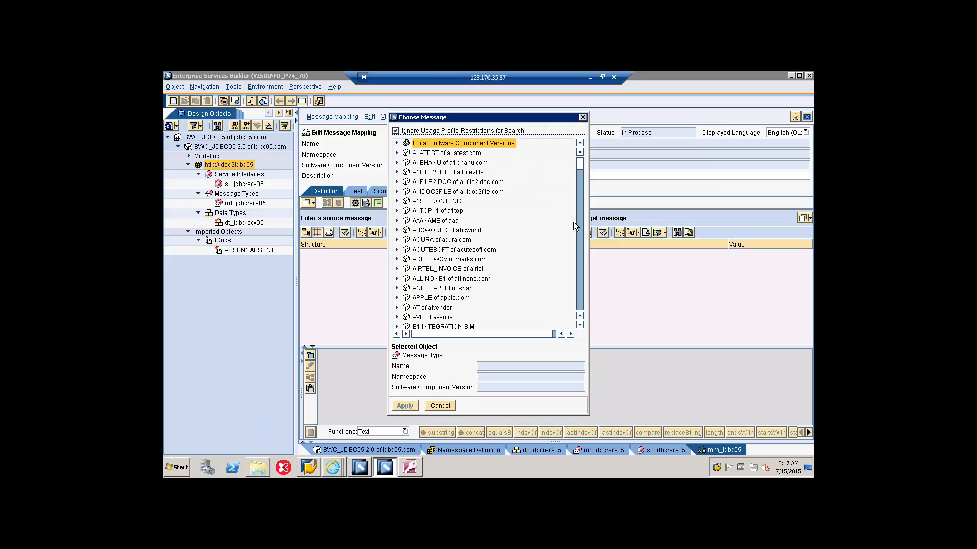
scroll(578, 242, down, 20)
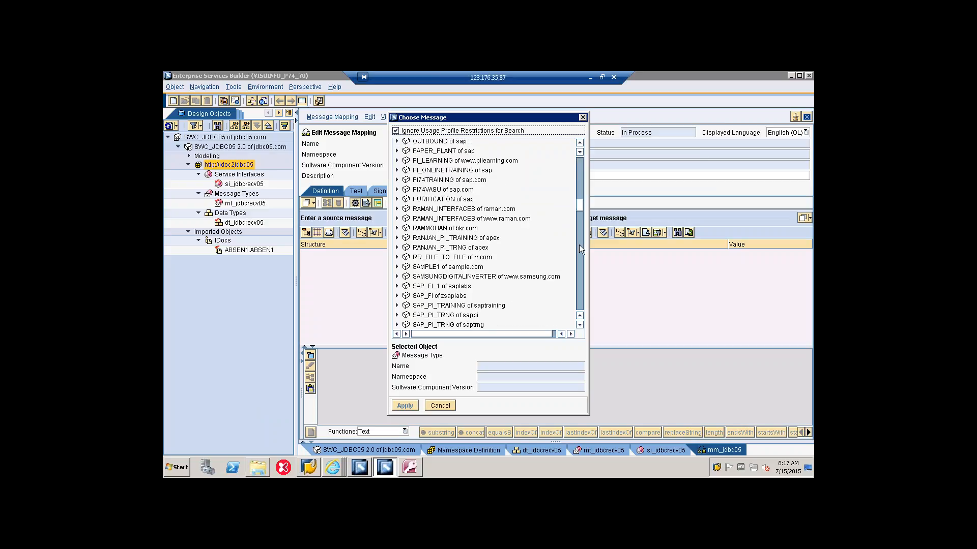
scroll(579, 245, down, 7)
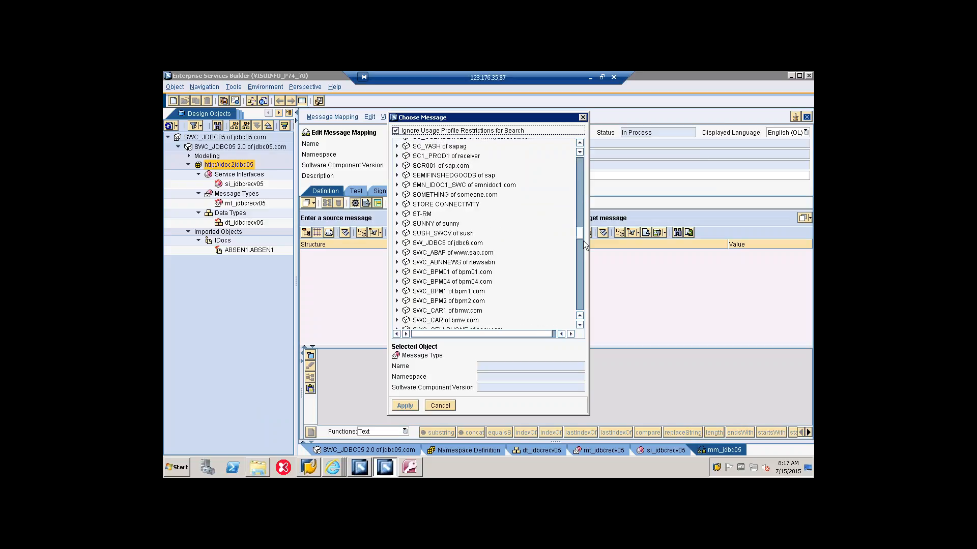
scroll(583, 240, down, 1)
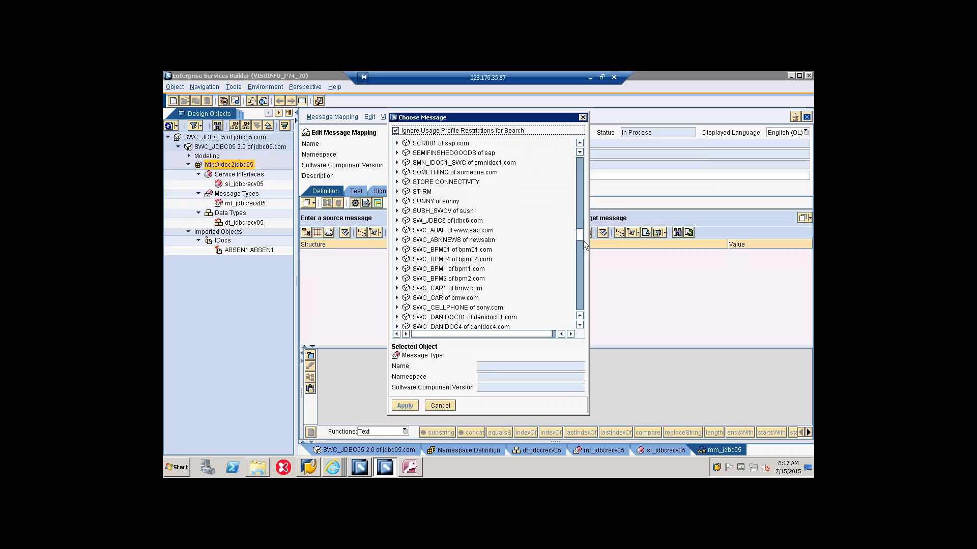
scroll(583, 240, down, 5)
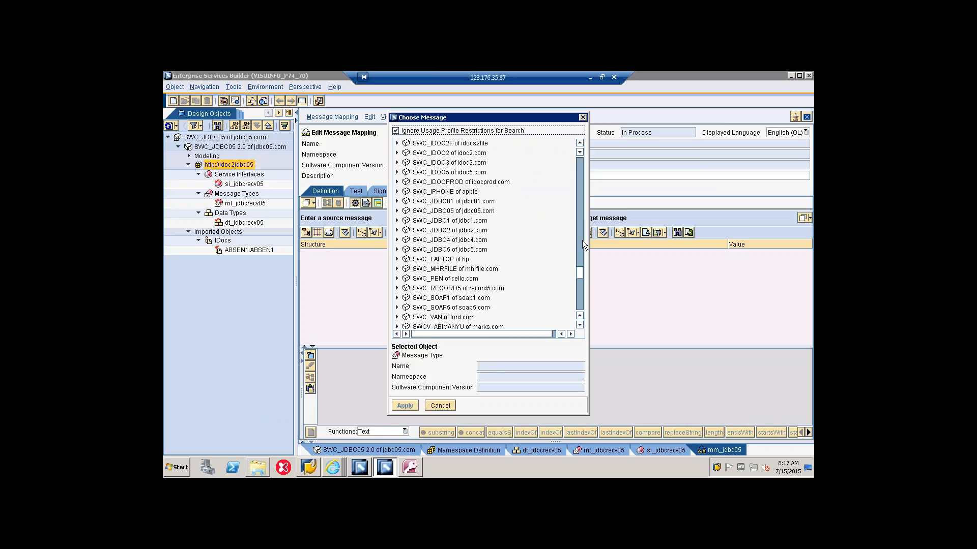
click(479, 213)
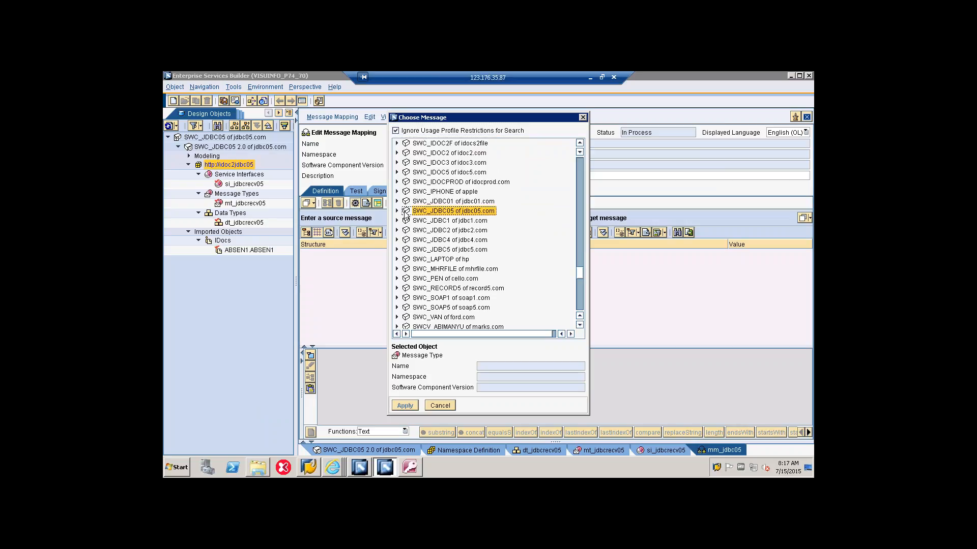
click(397, 211)
click(407, 220)
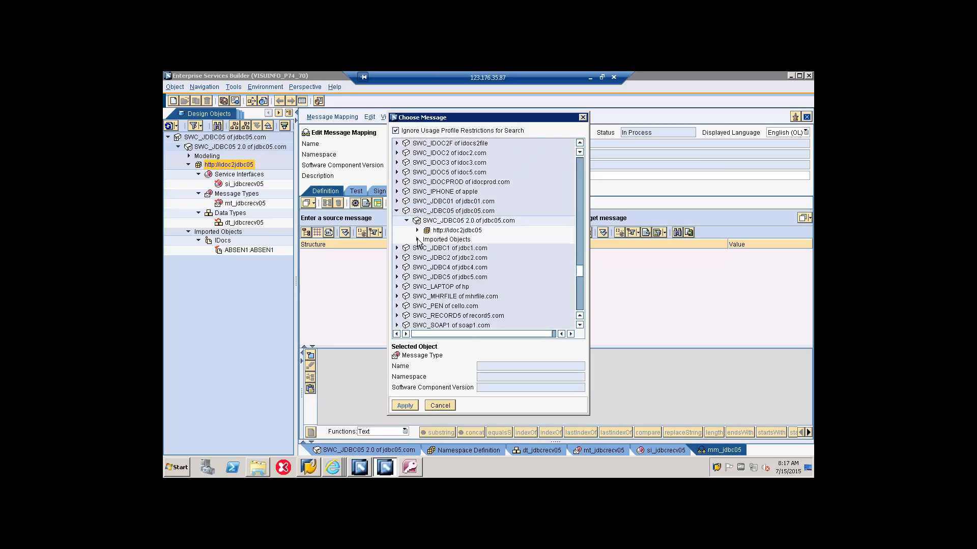
click(418, 240)
click(417, 230)
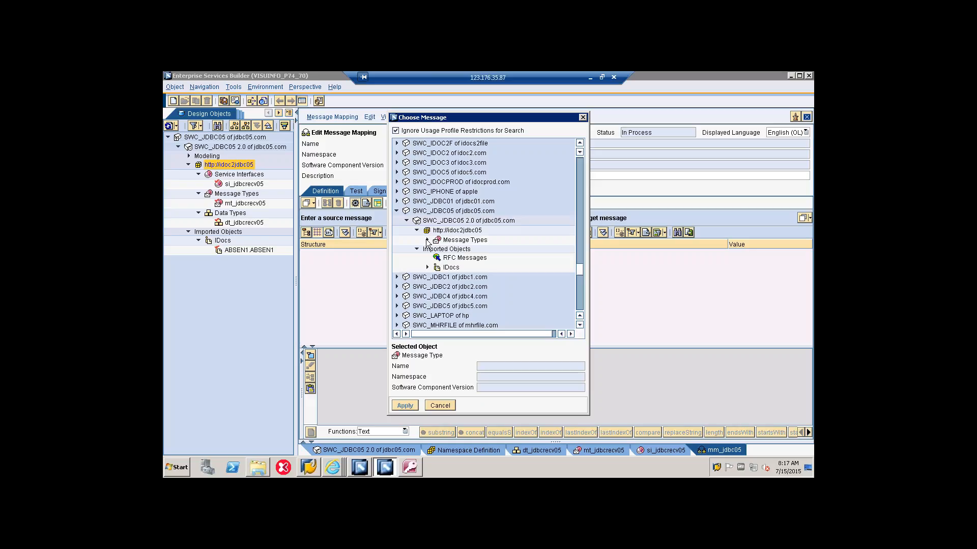
click(427, 240)
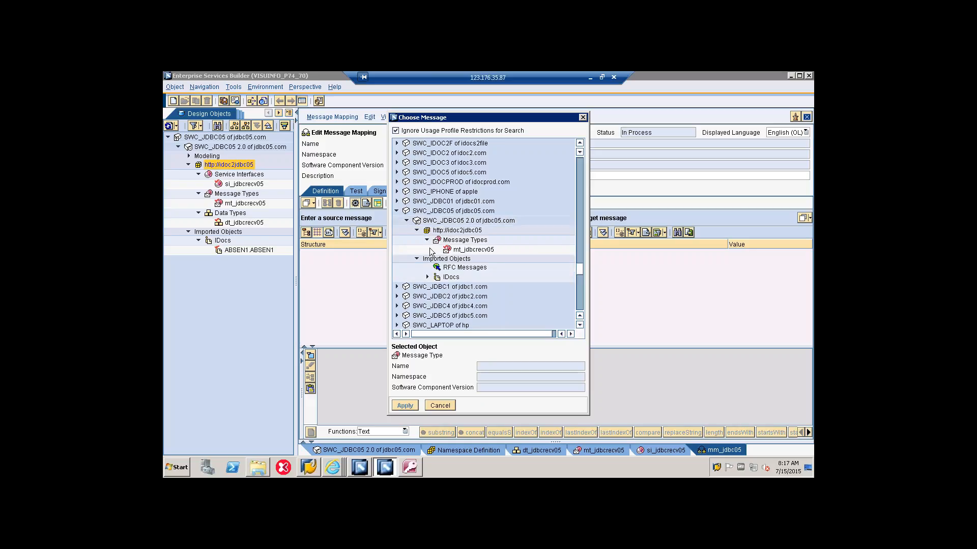
click(426, 277)
click(457, 287)
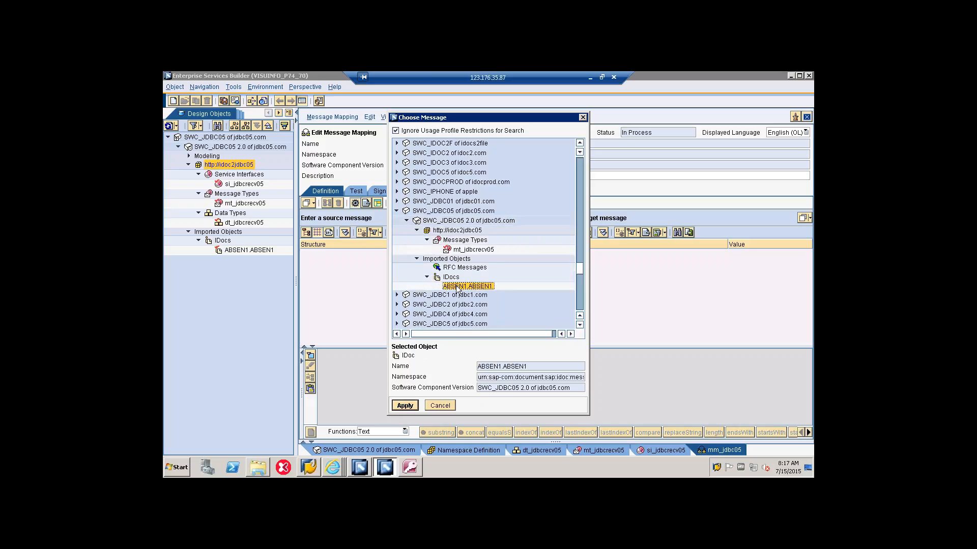
click(411, 406)
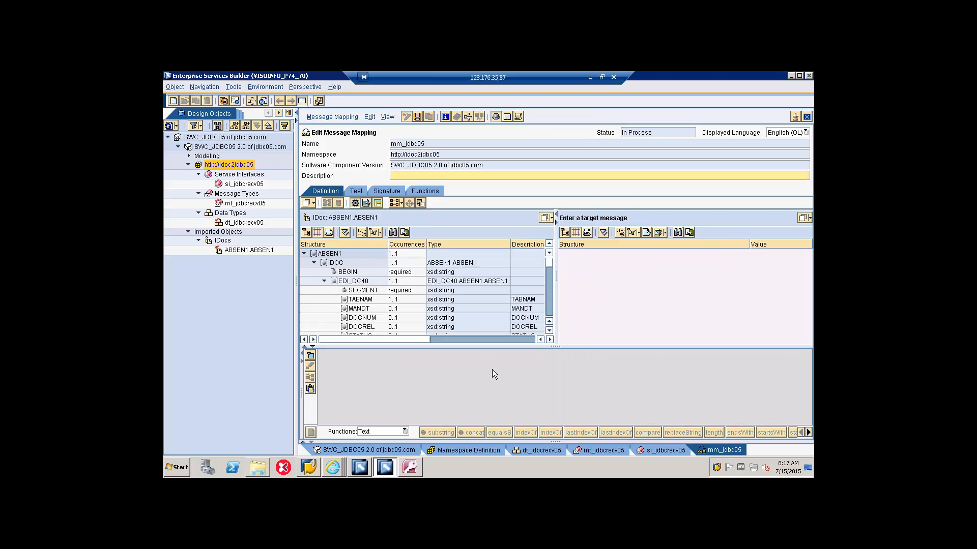
click(802, 218)
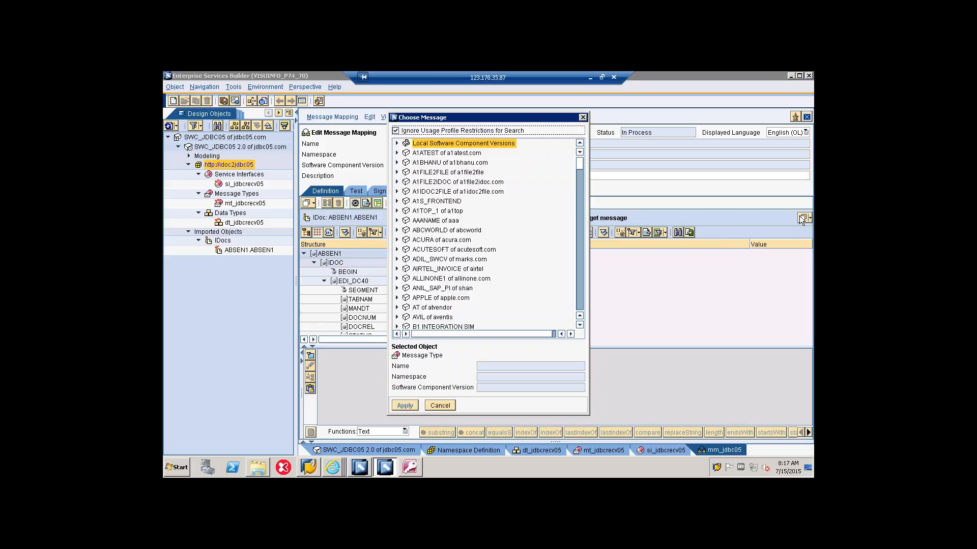
click(580, 303)
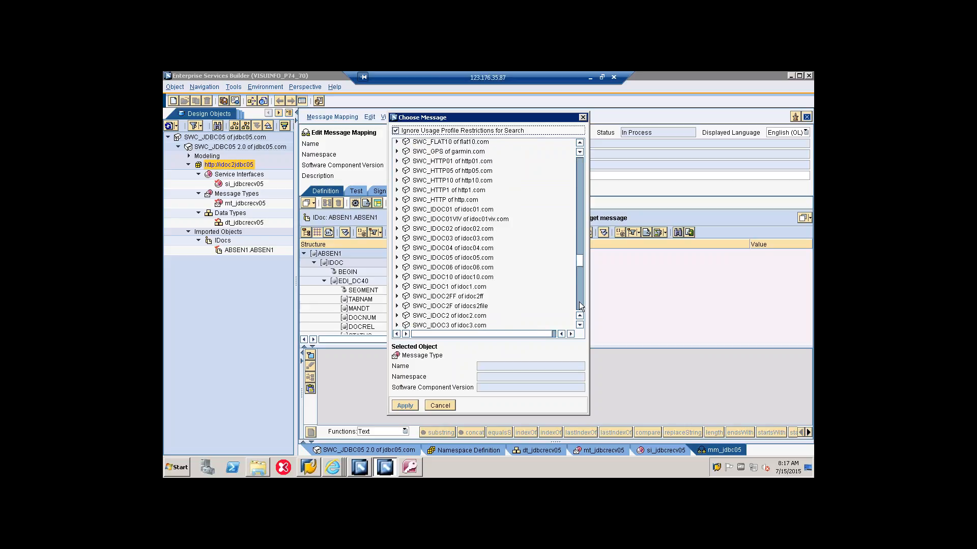
click(579, 301)
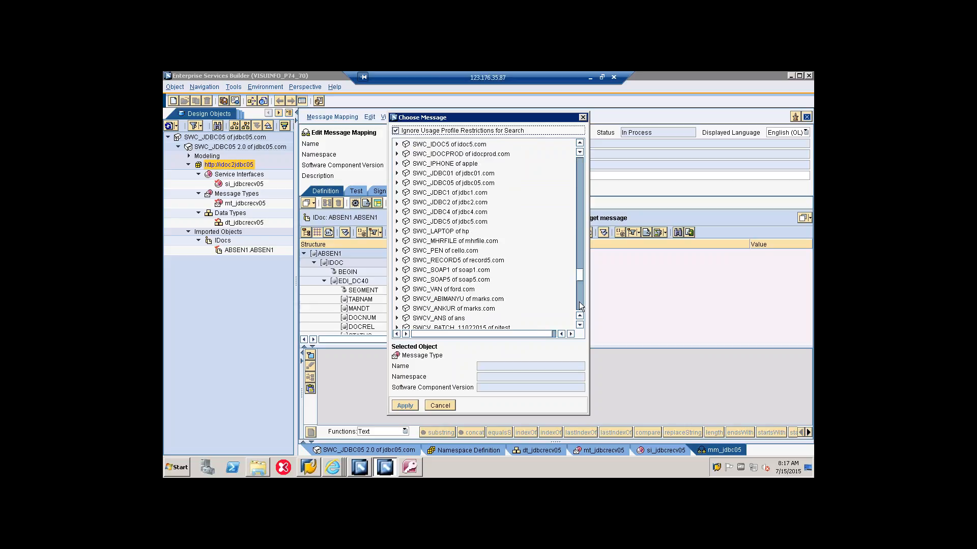
click(472, 184)
click(397, 183)
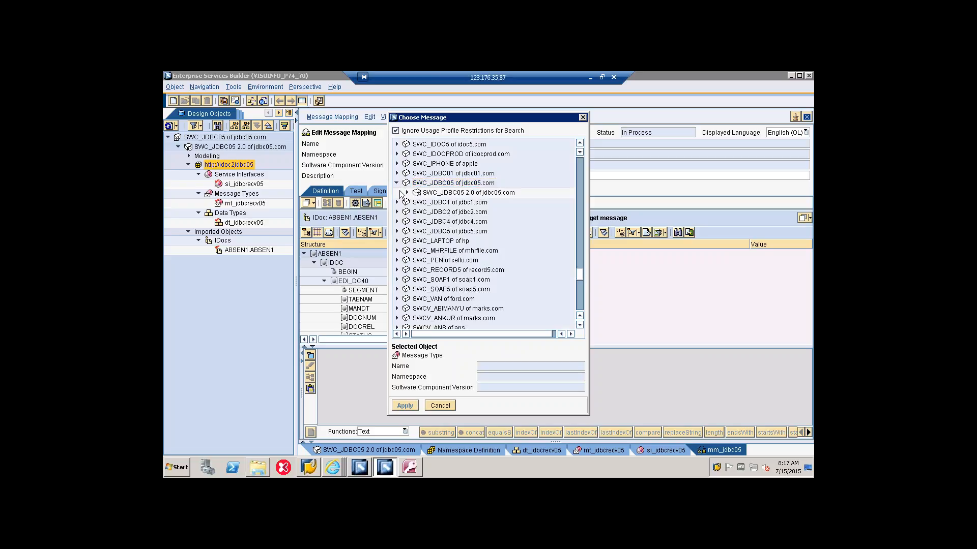
click(406, 192)
click(418, 203)
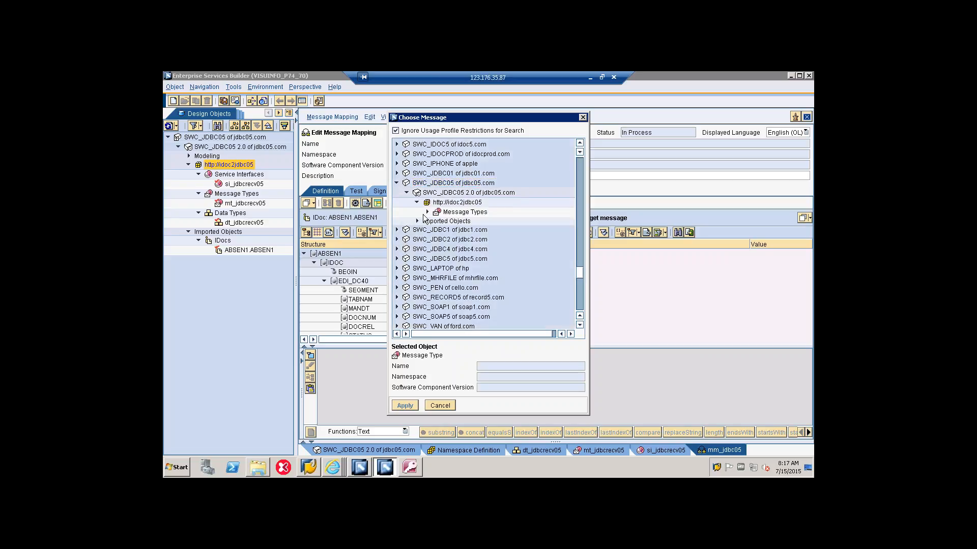
click(427, 212)
click(460, 222)
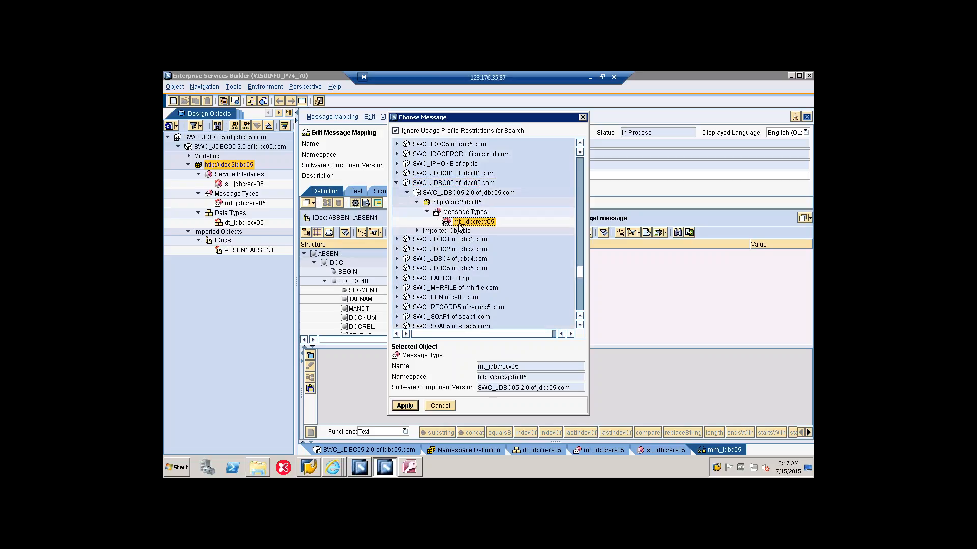
click(406, 405)
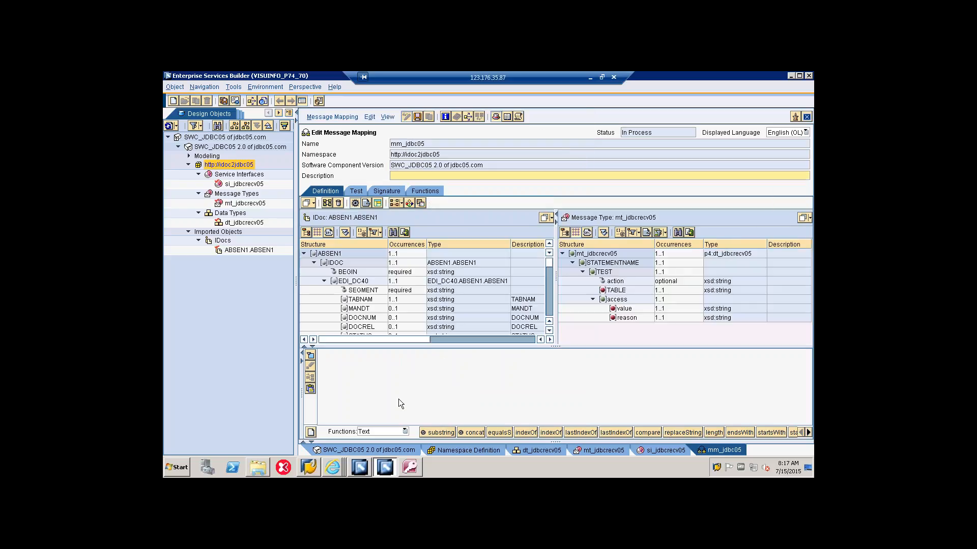
Step: Place the target's action attribute in the mapping area and connect a Constant function to it
drag(401, 347, 401, 361)
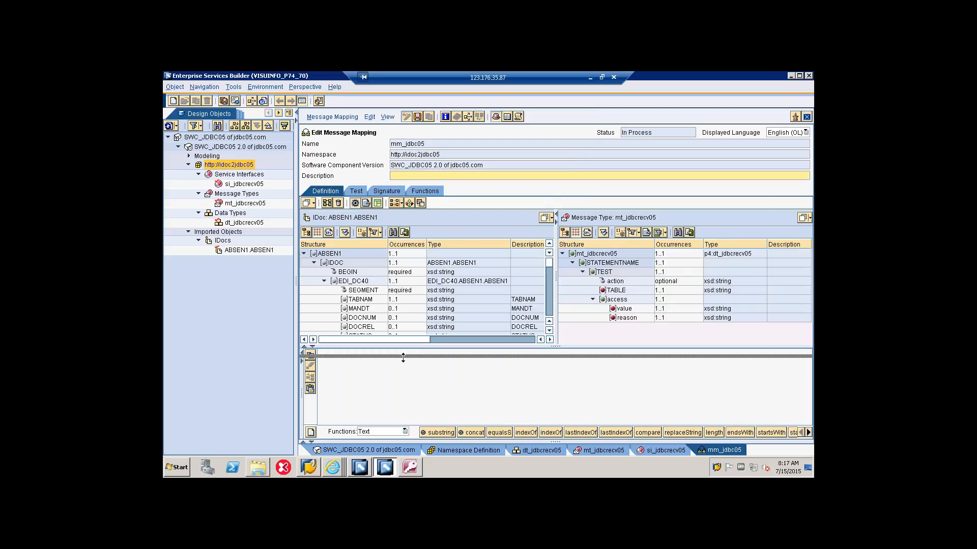
click(324, 281)
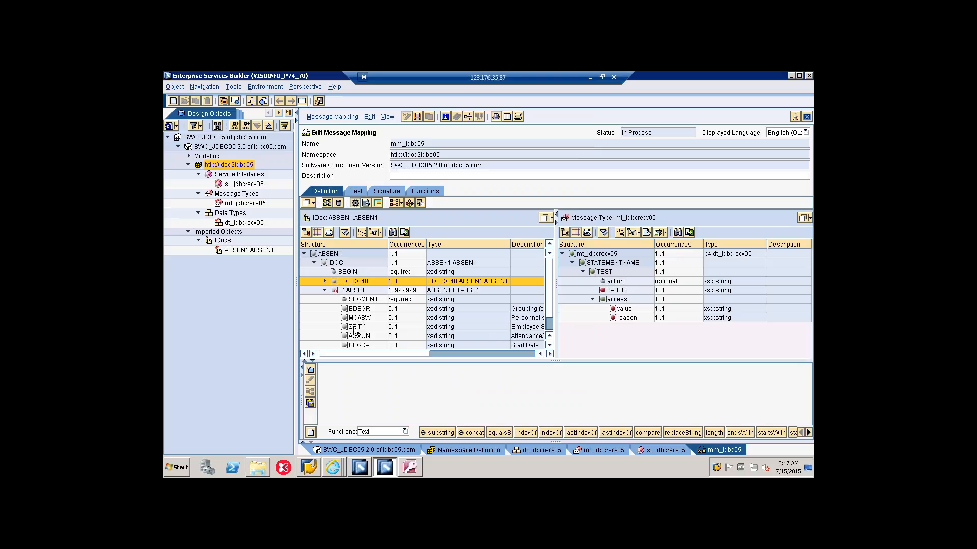
drag(488, 360, 487, 349)
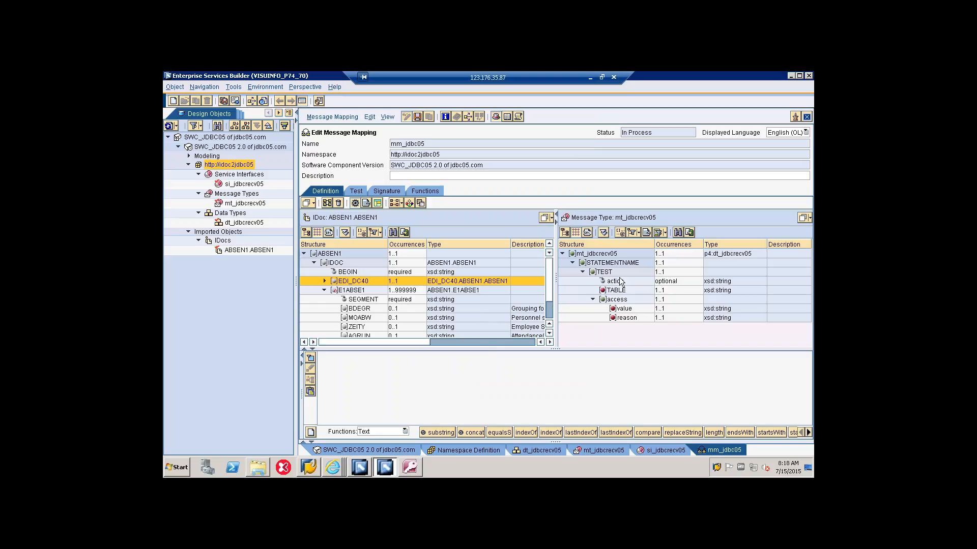
drag(621, 281, 587, 390)
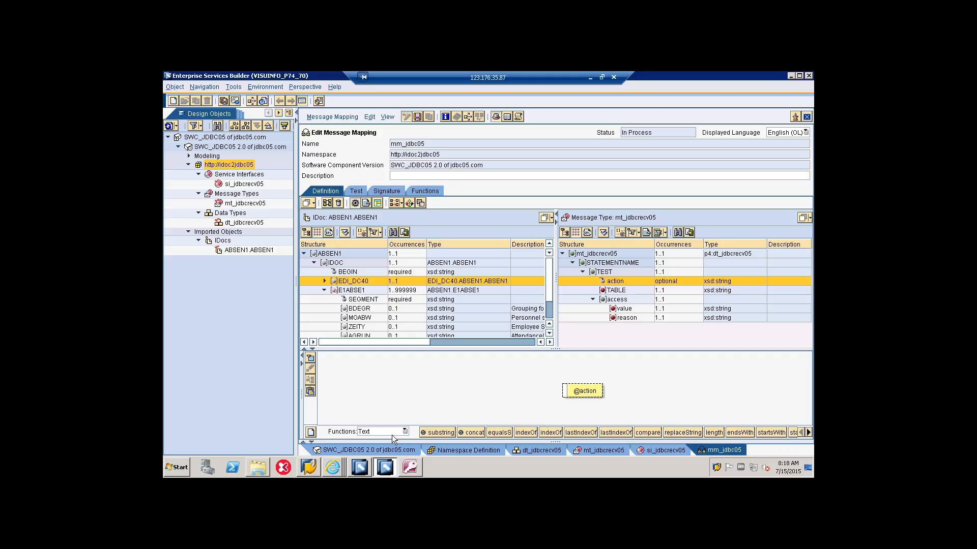
click(404, 431)
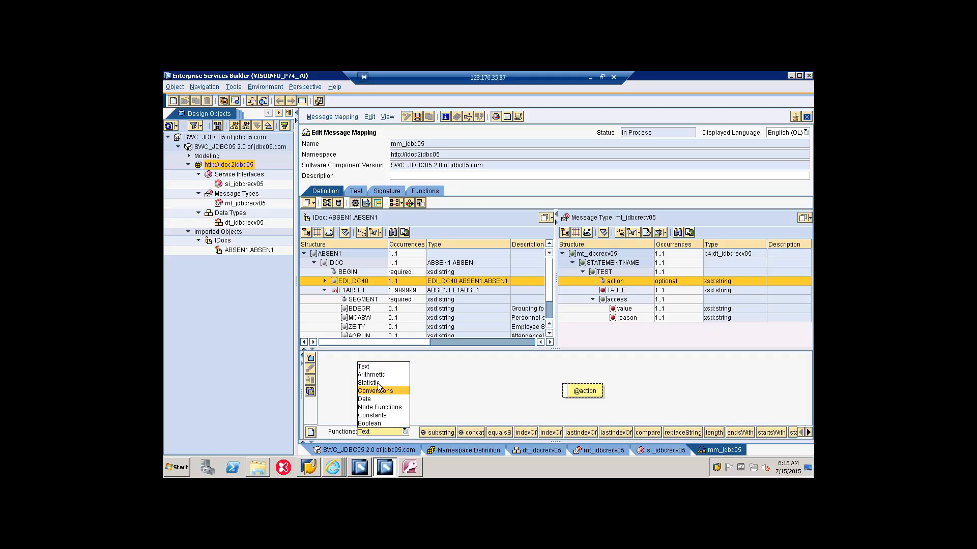
click(369, 415)
click(437, 432)
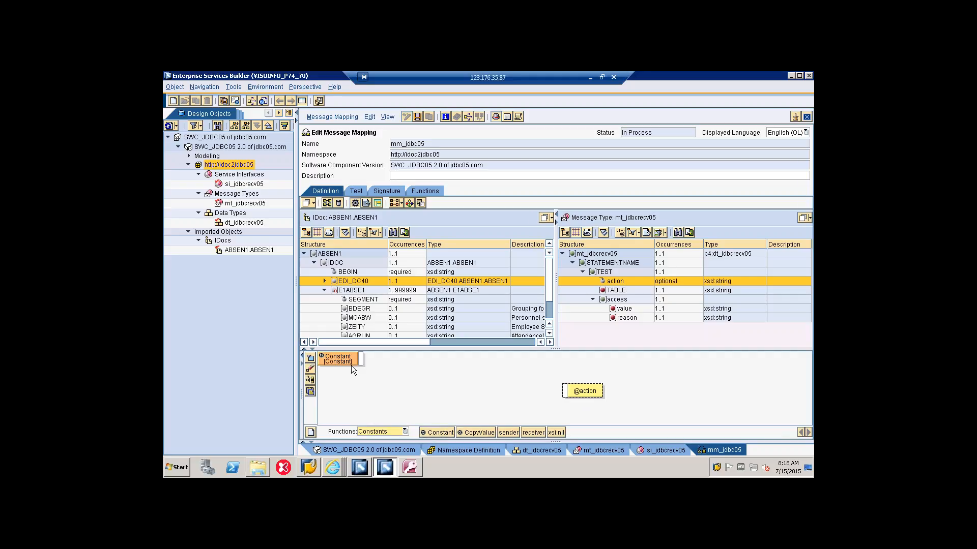
drag(356, 360, 564, 391)
drag(567, 387, 564, 391)
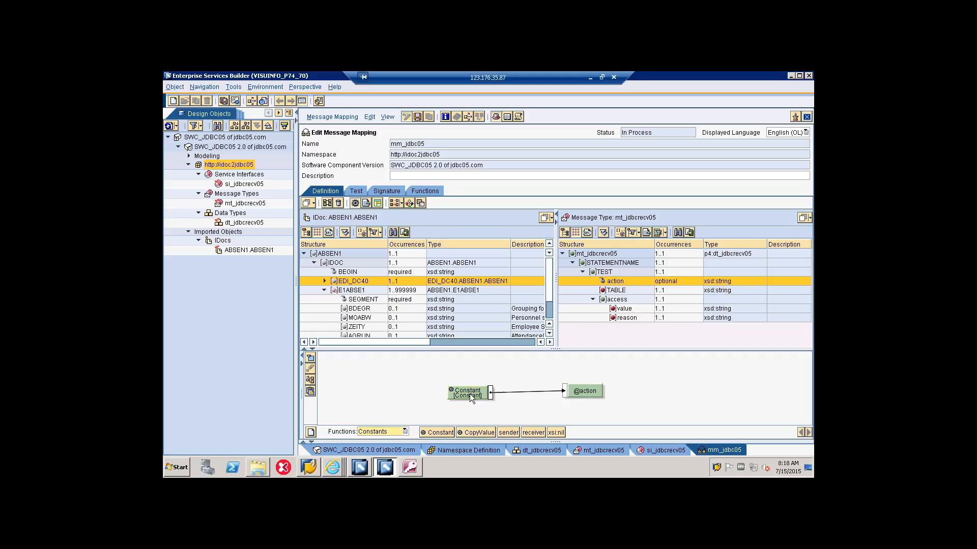
Step: Set the value of the constant feeding the action attribute to insert
double_click(468, 394)
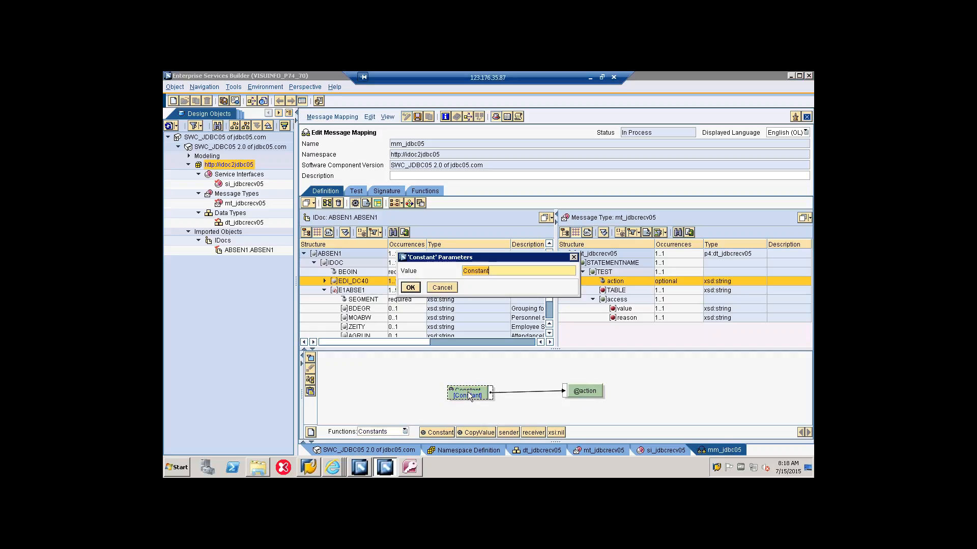
text(insert)
click(410, 289)
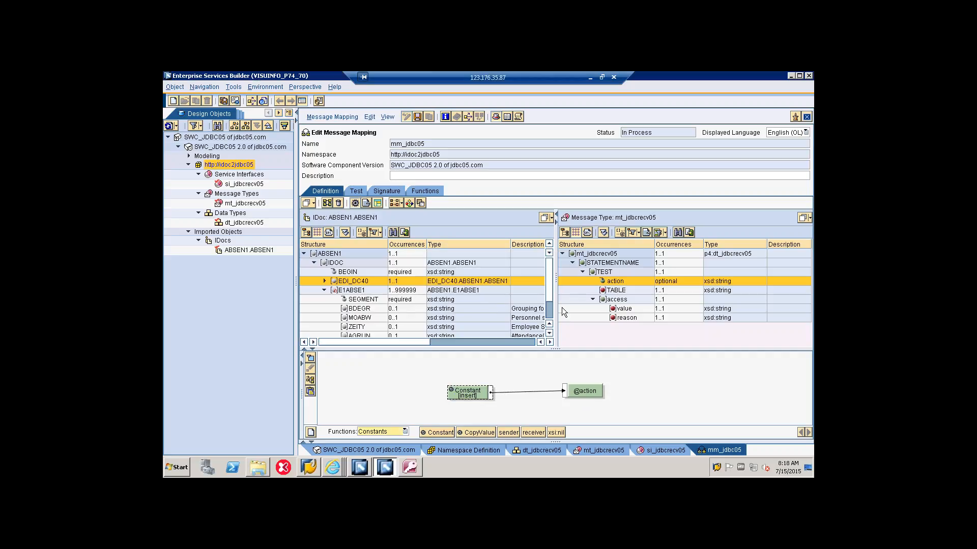
Step: Map a Constant function with the value tab to the target's TABLE element
double_click(612, 292)
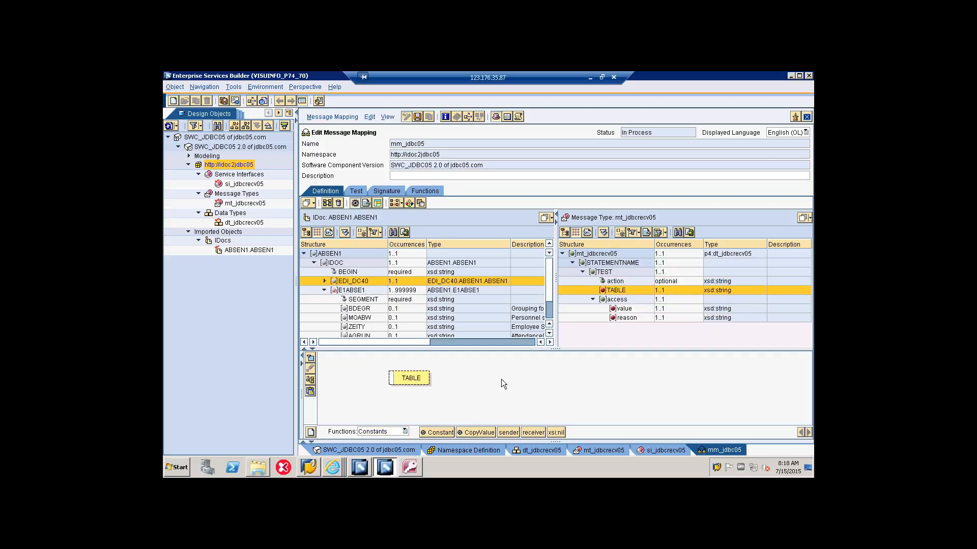
drag(450, 433, 543, 374)
double_click(434, 394)
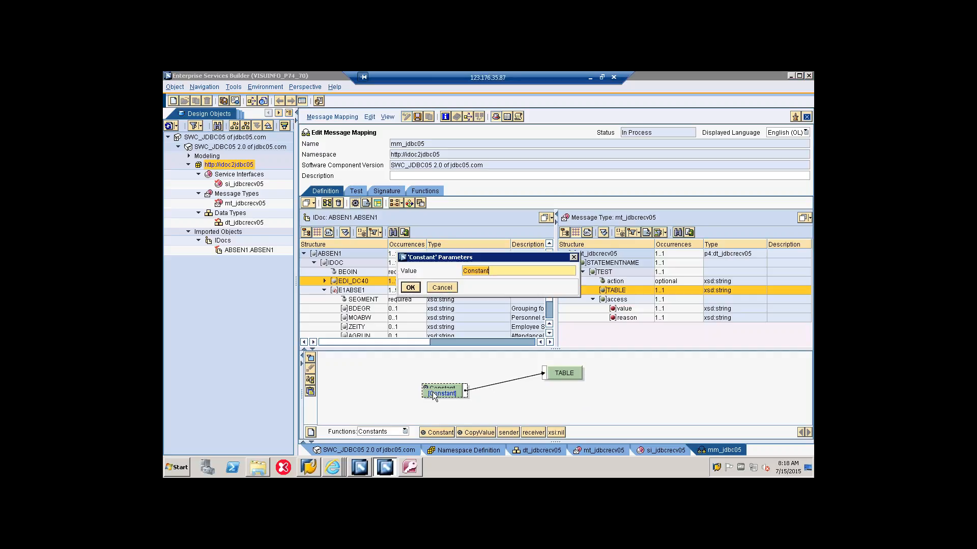
text(tab)
click(411, 289)
Step: Map source fields ZEITY to value and AGRUN to reason, and segment E1ABSE1 to access
drag(447, 349, 456, 373)
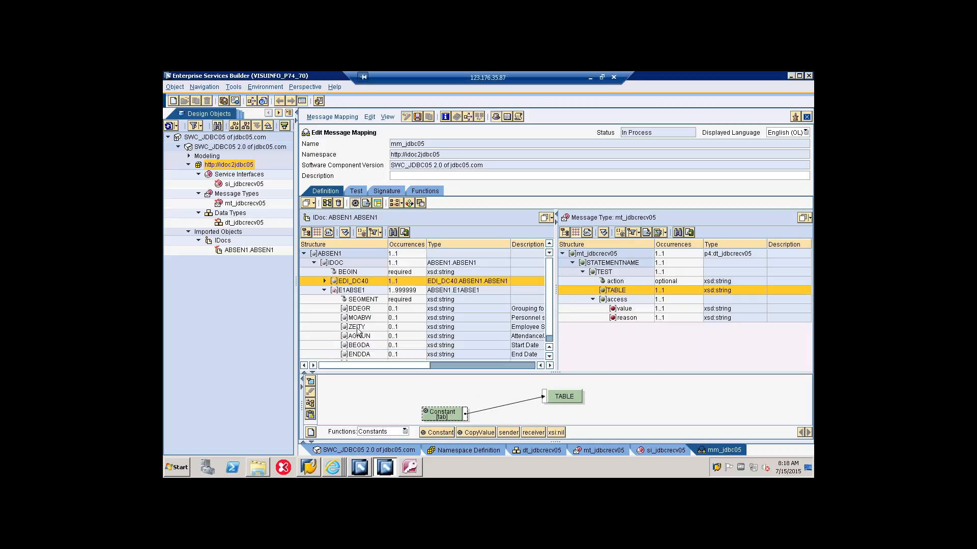
click(363, 328)
drag(363, 330, 620, 309)
drag(353, 337, 612, 318)
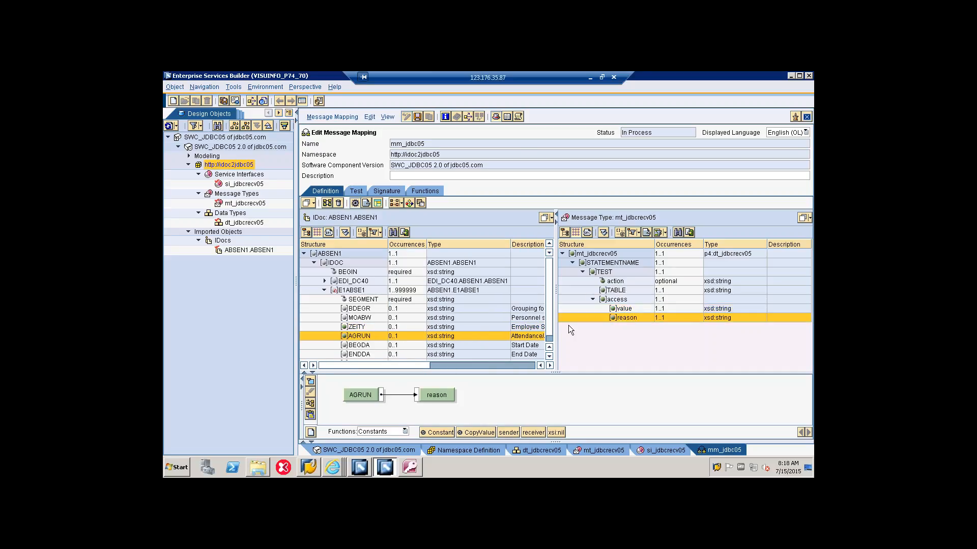
drag(356, 291, 575, 302)
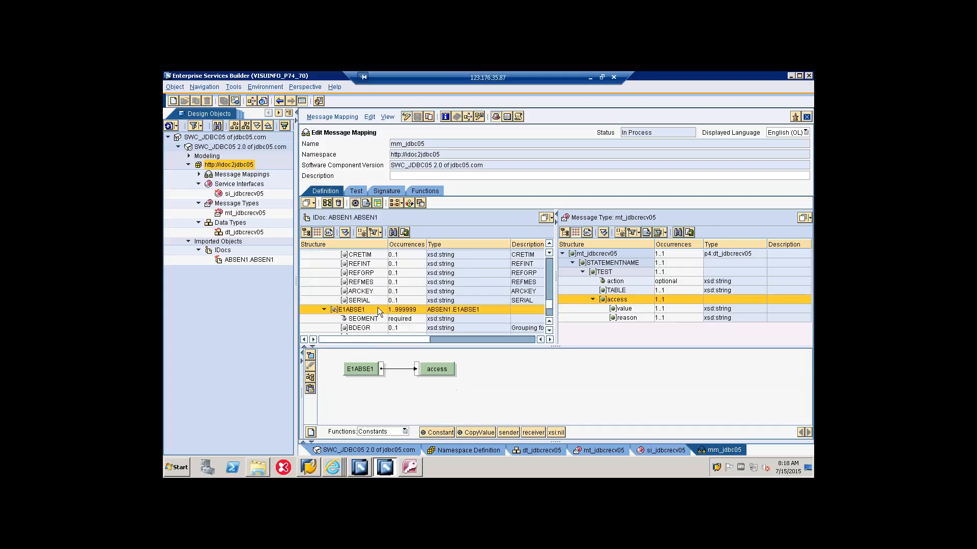
Step: Display the mapping dependencies for segment E1ABSE1 to review its connections to the target fields
right_click(377, 308)
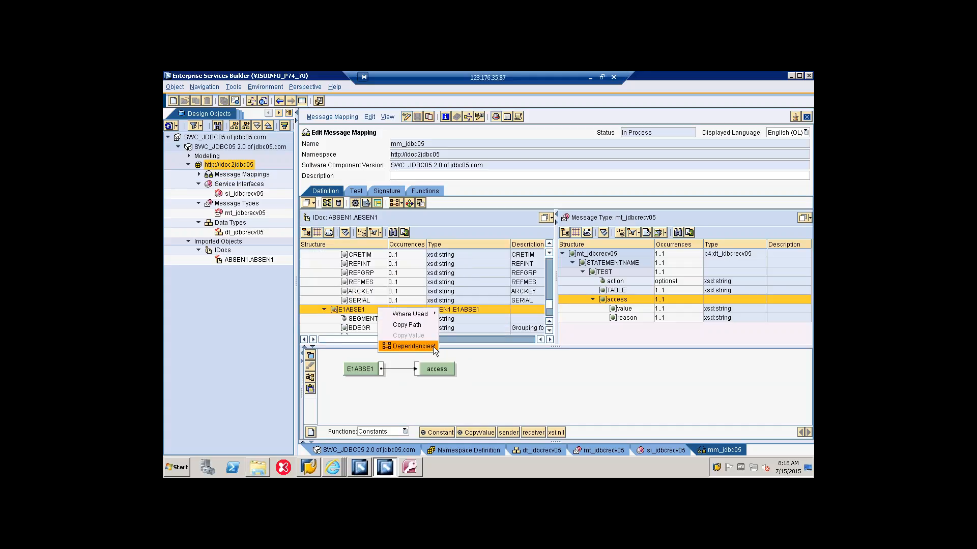
mouse_move(432, 347)
click(466, 357)
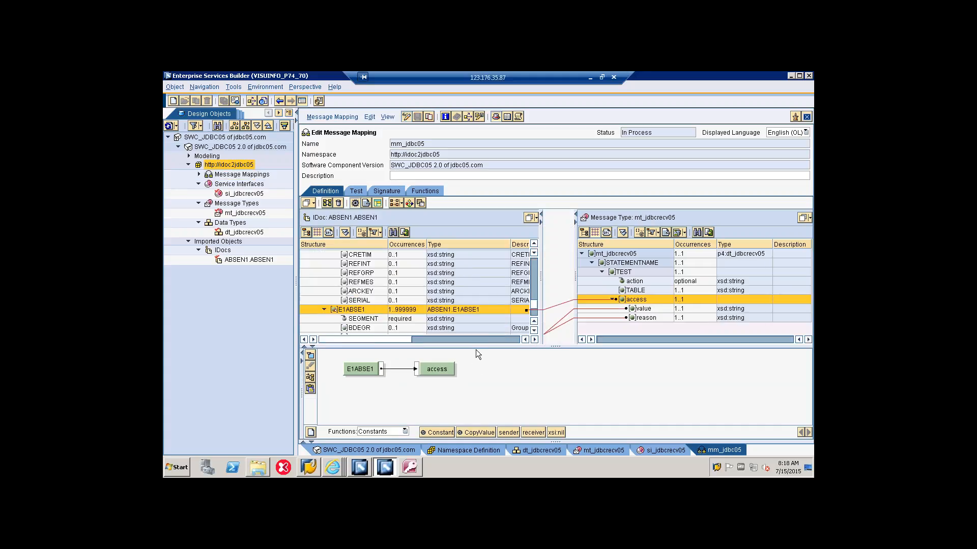
drag(476, 348, 482, 374)
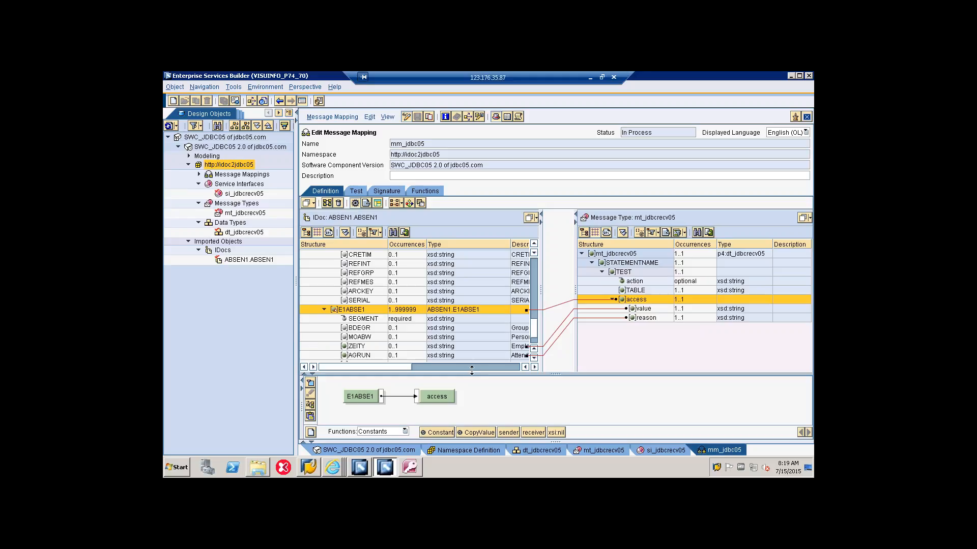
Step: Hide all mapping dependency lines between the source IDoc and the target message structure
right_click(427, 313)
mouse_move(482, 345)
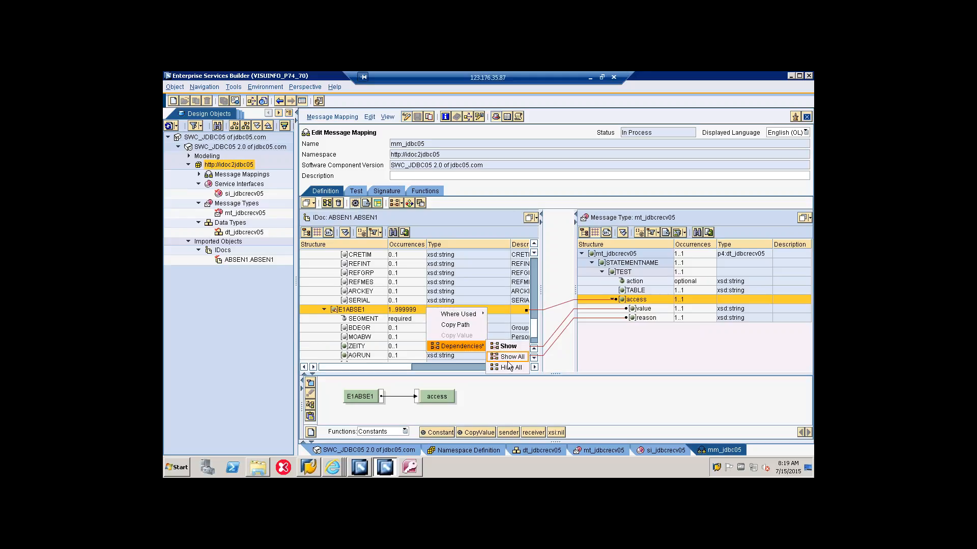
click(509, 368)
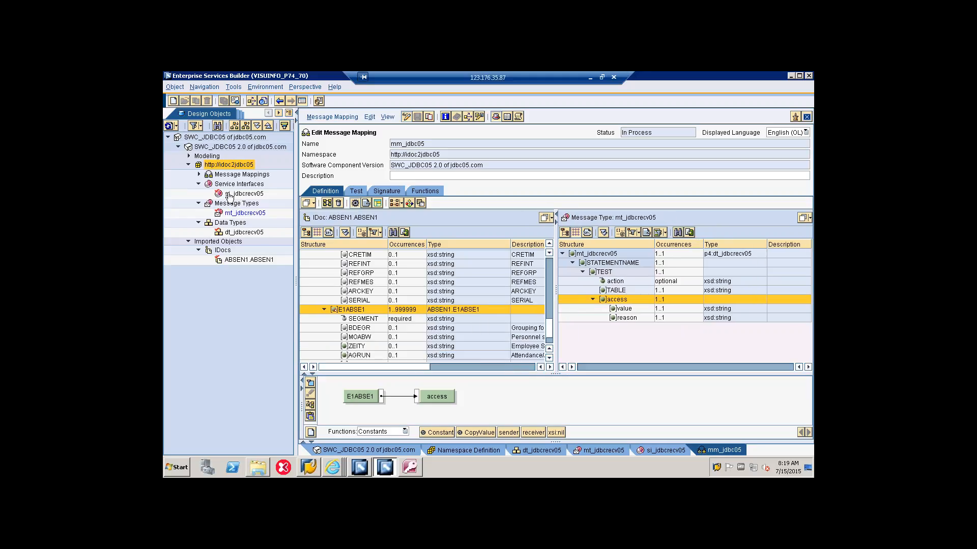
click(198, 175)
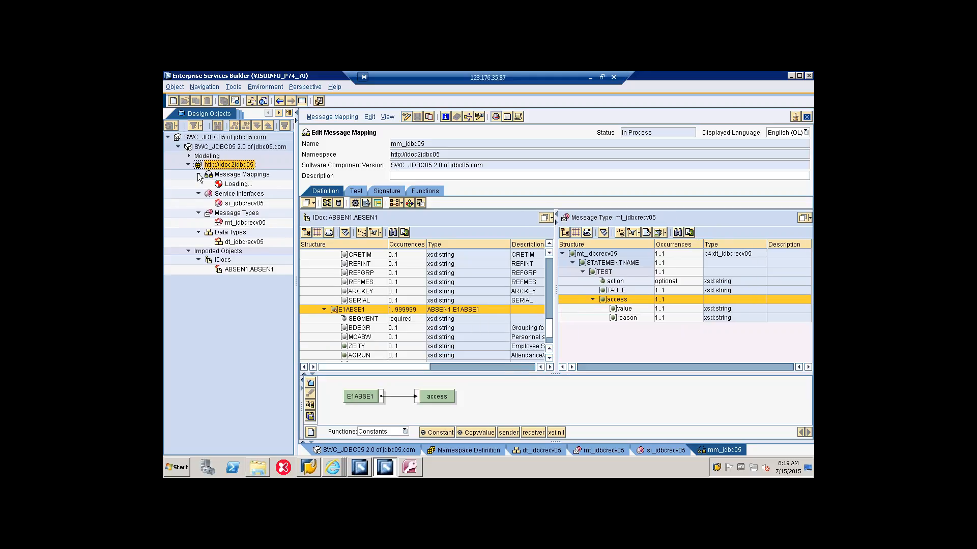
right_click(233, 166)
click(242, 174)
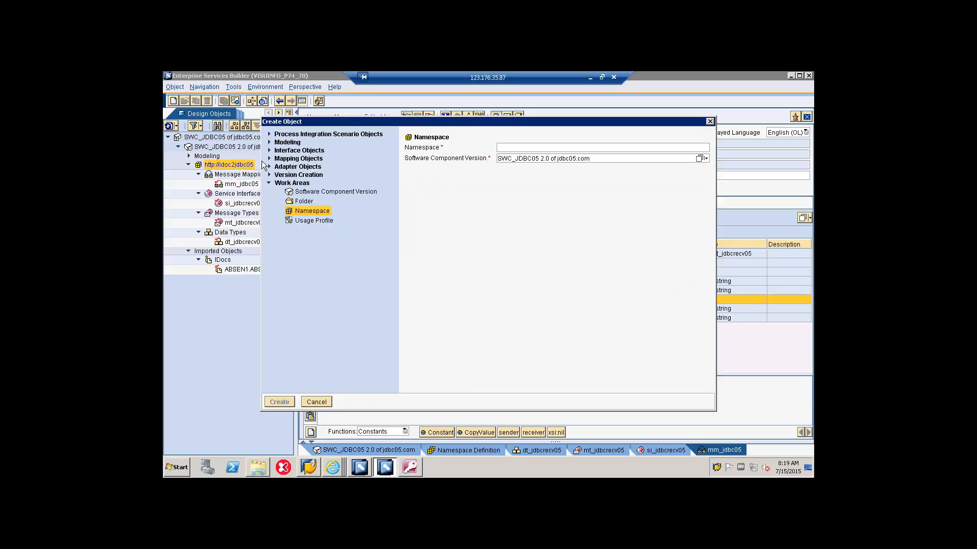
click(268, 159)
click(295, 168)
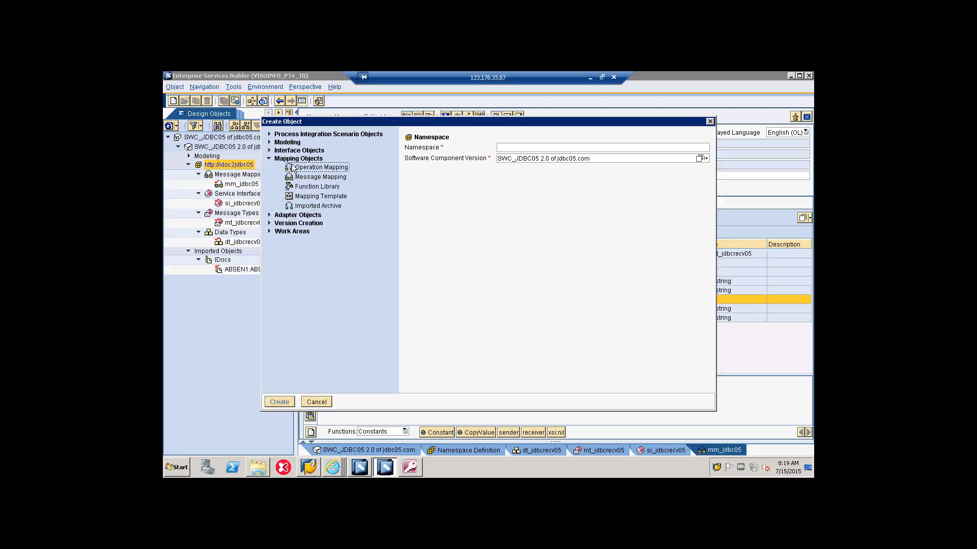
text(om)
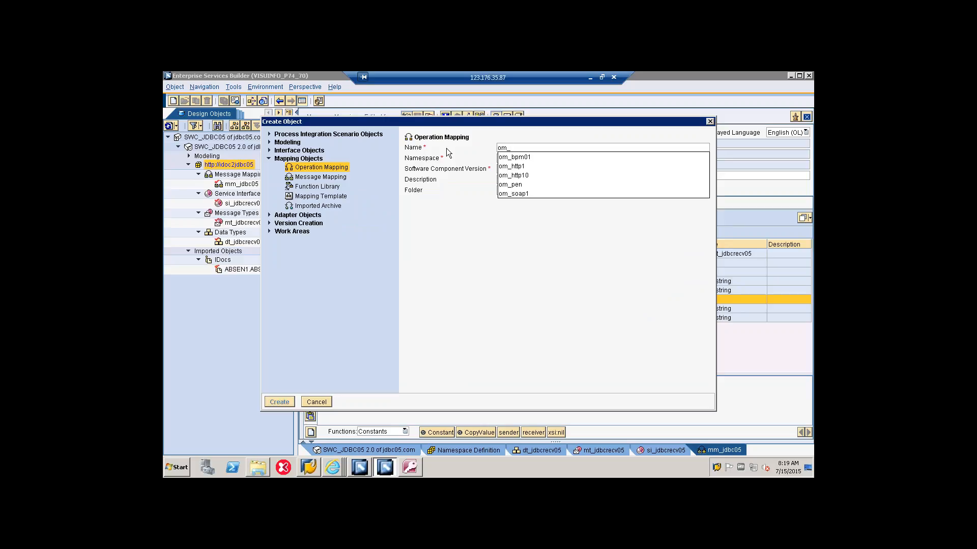
text(_j)
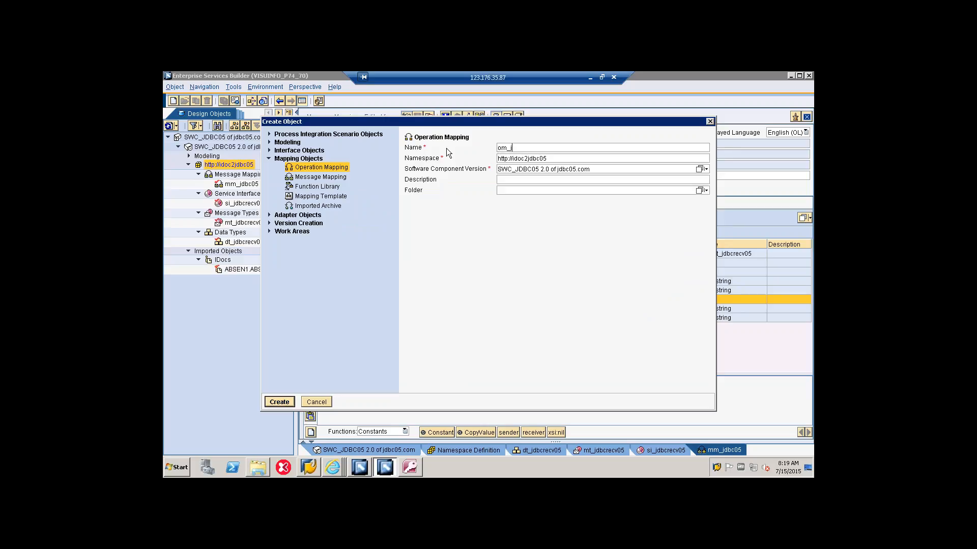
text(dbc05)
click(269, 401)
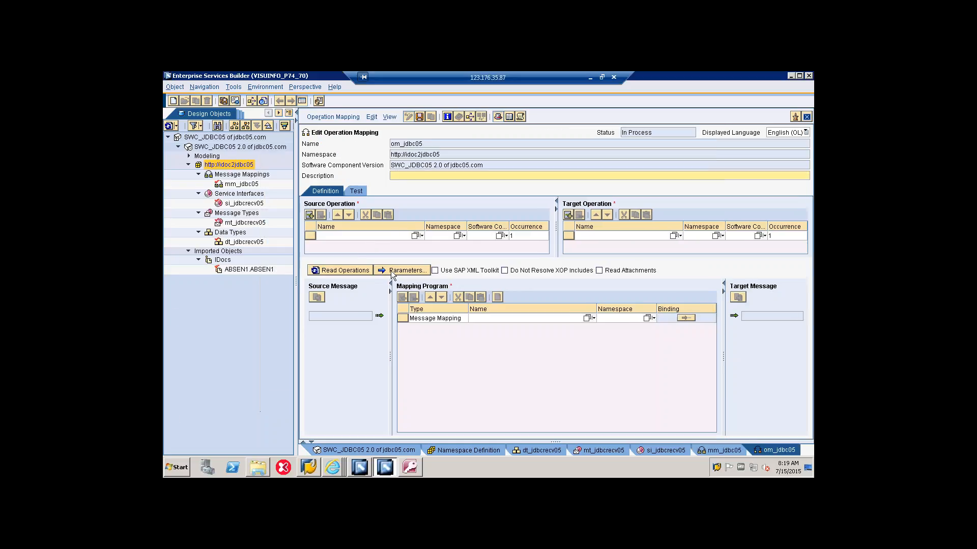
Step: Assign the imported IDoc ABSEN1.ABSEN1 from SWC_JDBC05 2.0 as the operation mapping's source operation
click(414, 236)
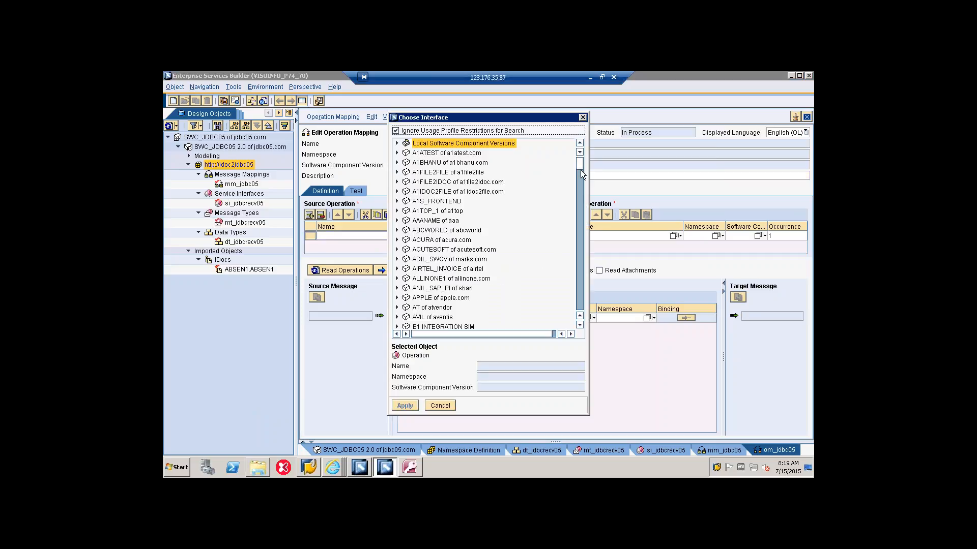
drag(581, 170, 584, 251)
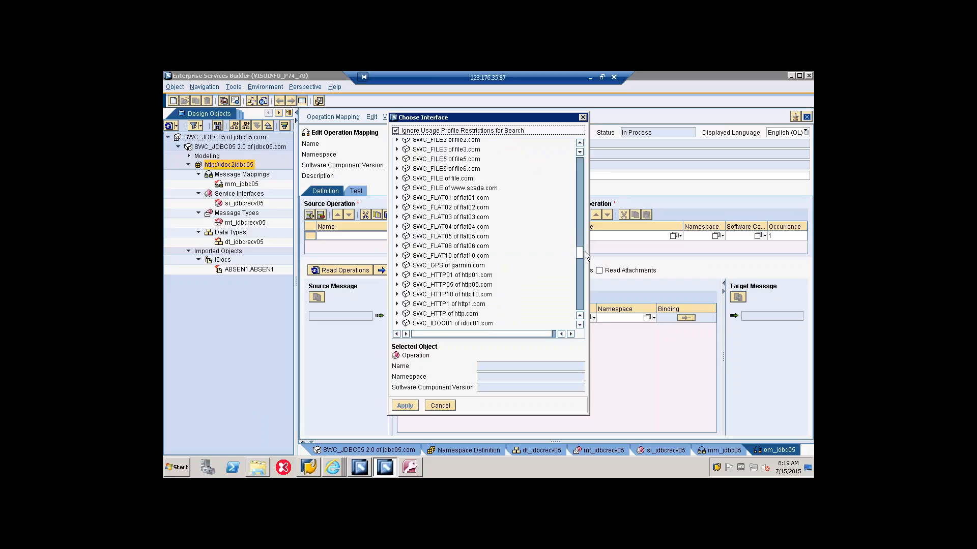
scroll(584, 251, down, 1)
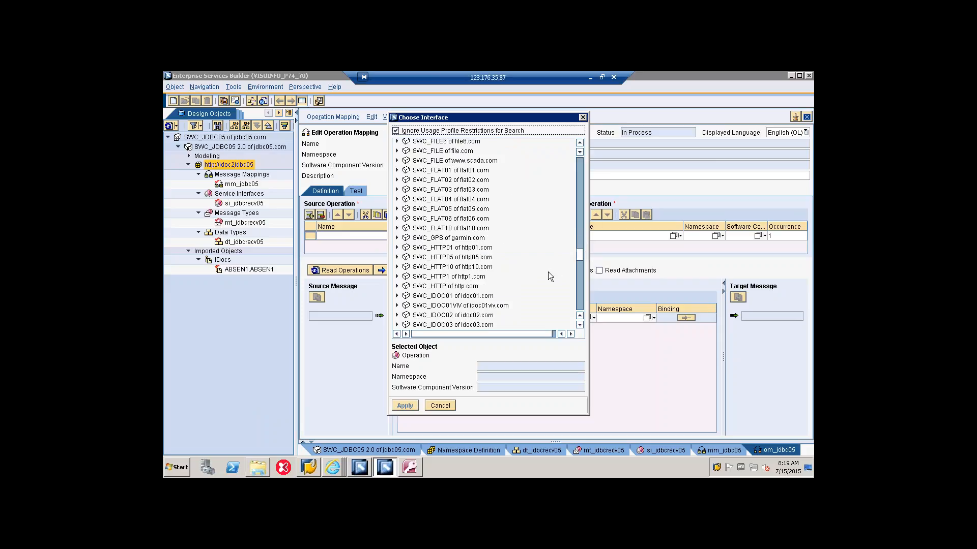
scroll(543, 274, down, 7)
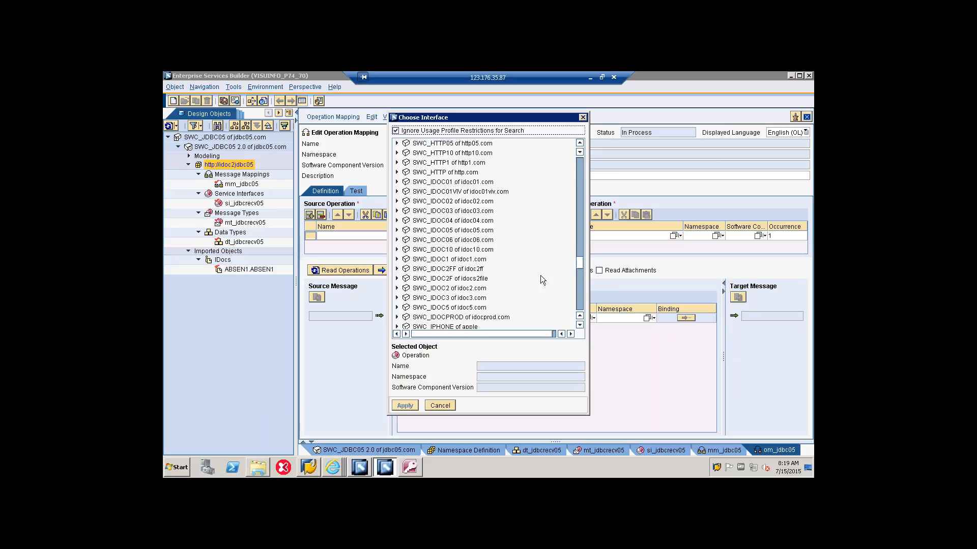
scroll(540, 277, down, 1)
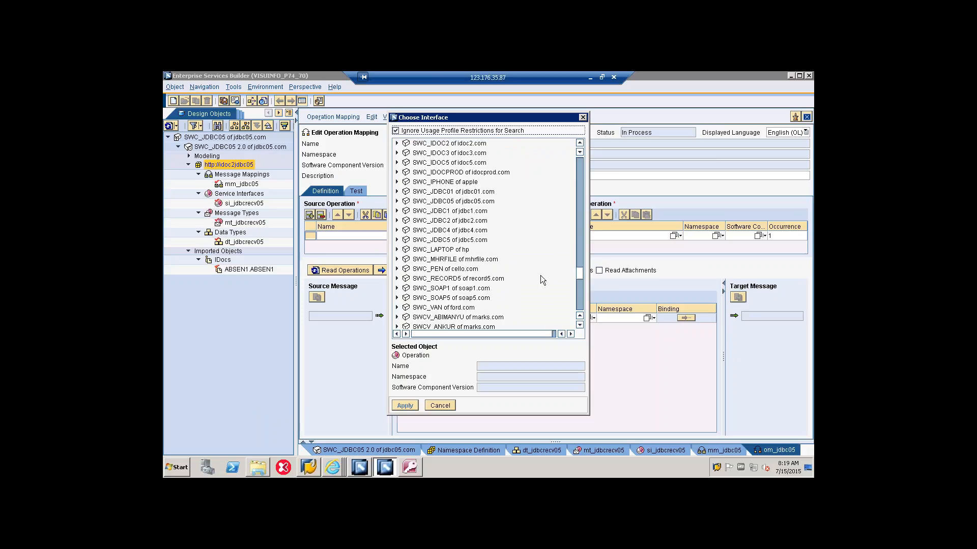
click(464, 202)
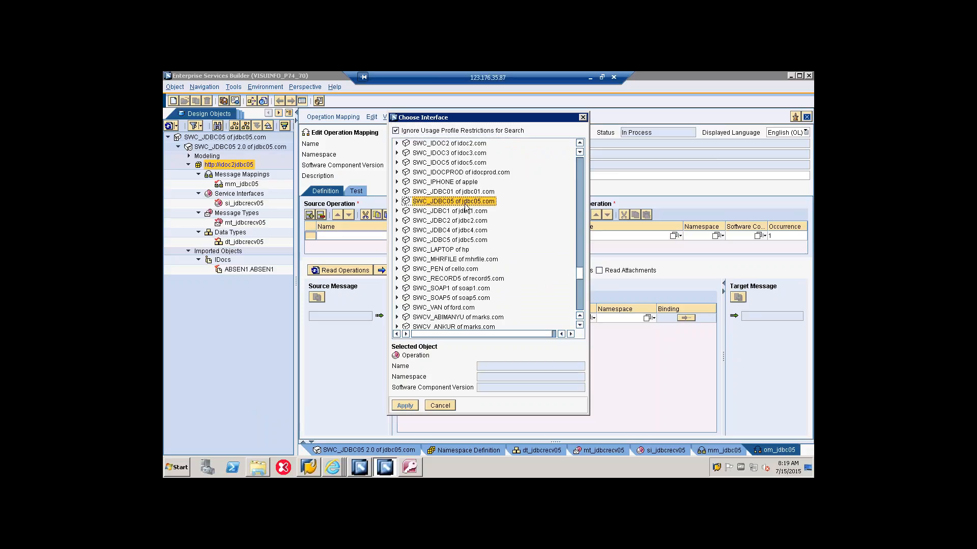
click(397, 201)
click(407, 211)
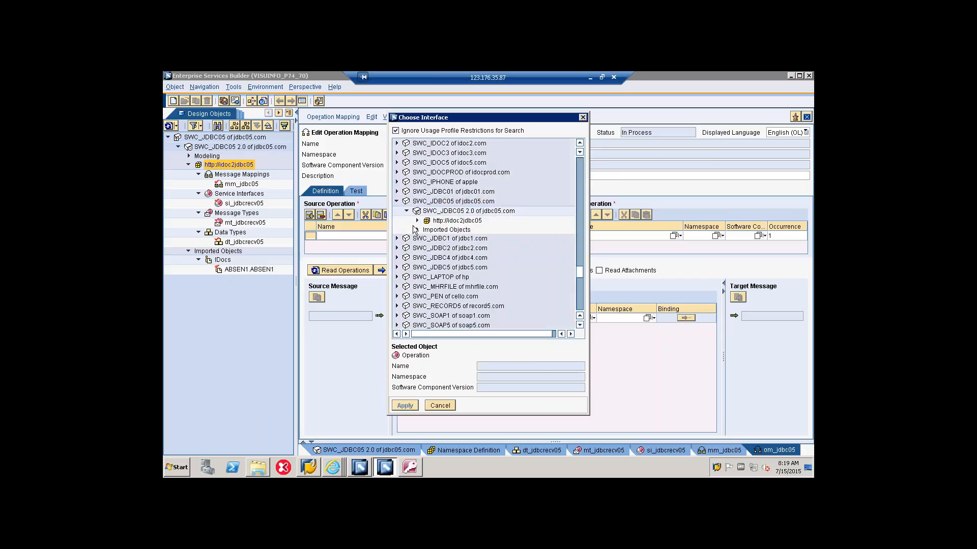
click(417, 230)
click(427, 239)
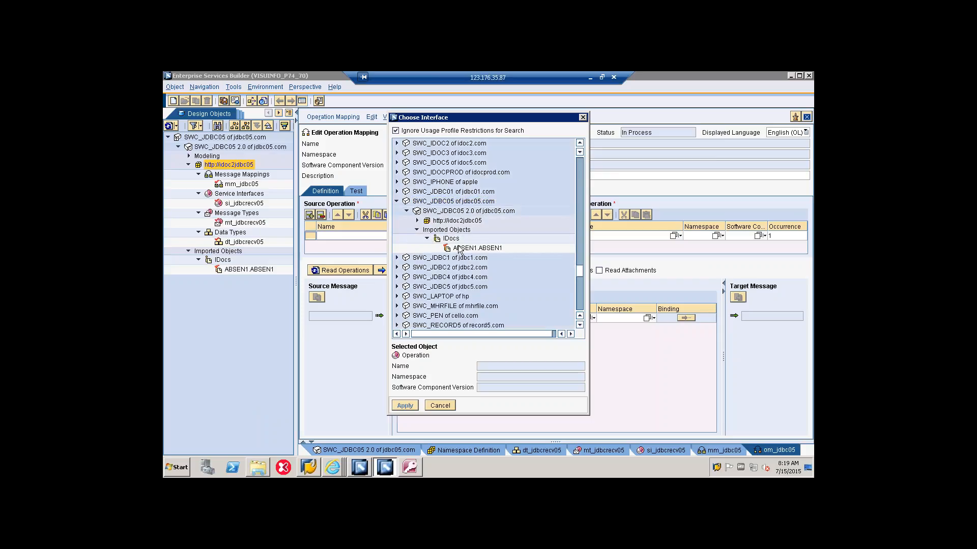
click(460, 248)
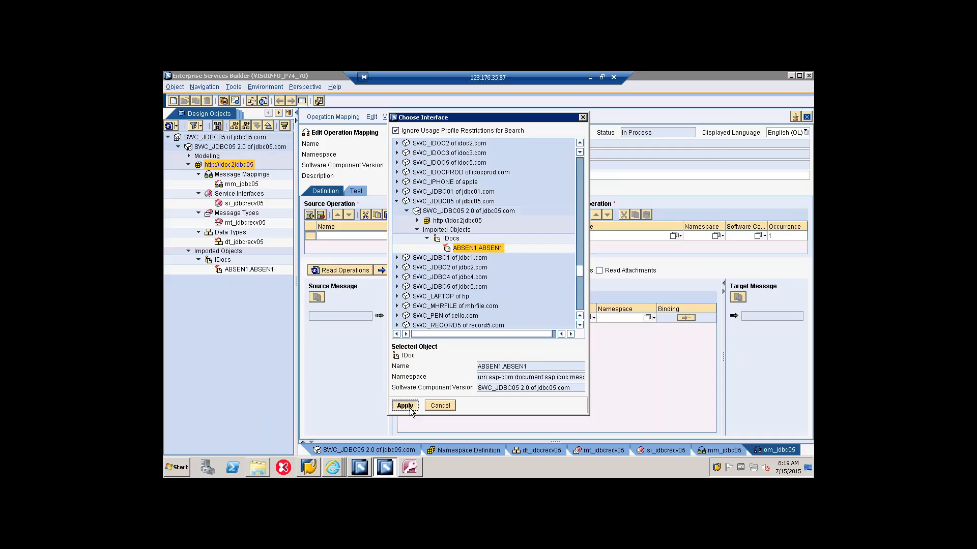
click(408, 408)
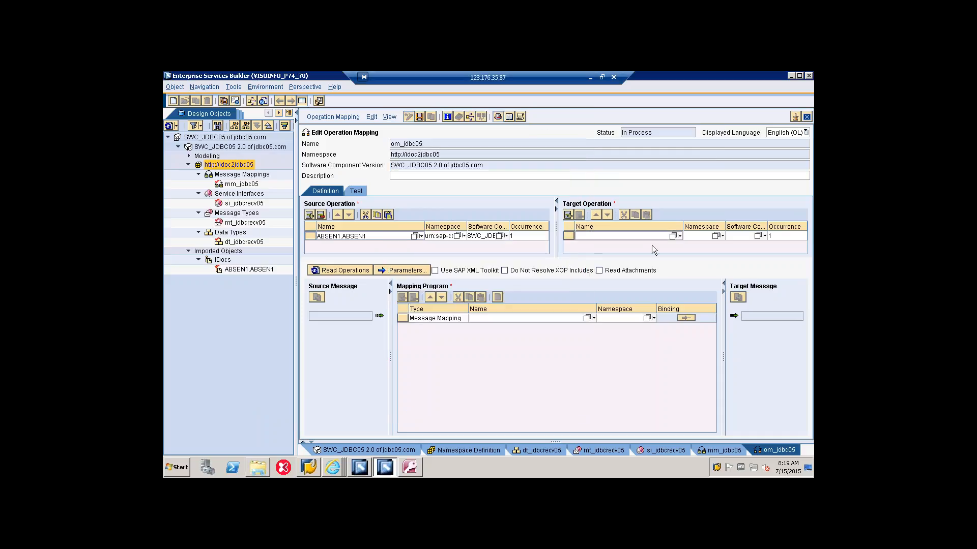
click(674, 236)
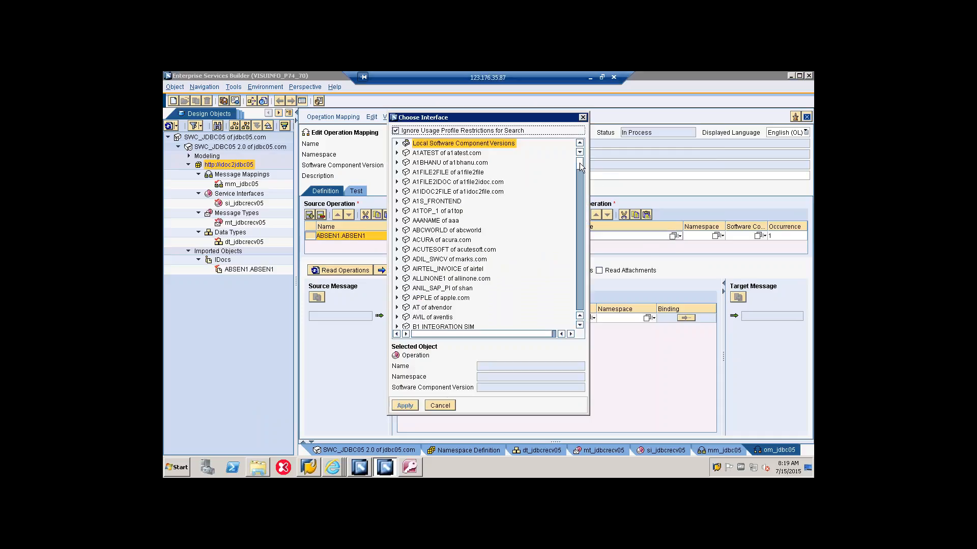
drag(579, 165, 578, 325)
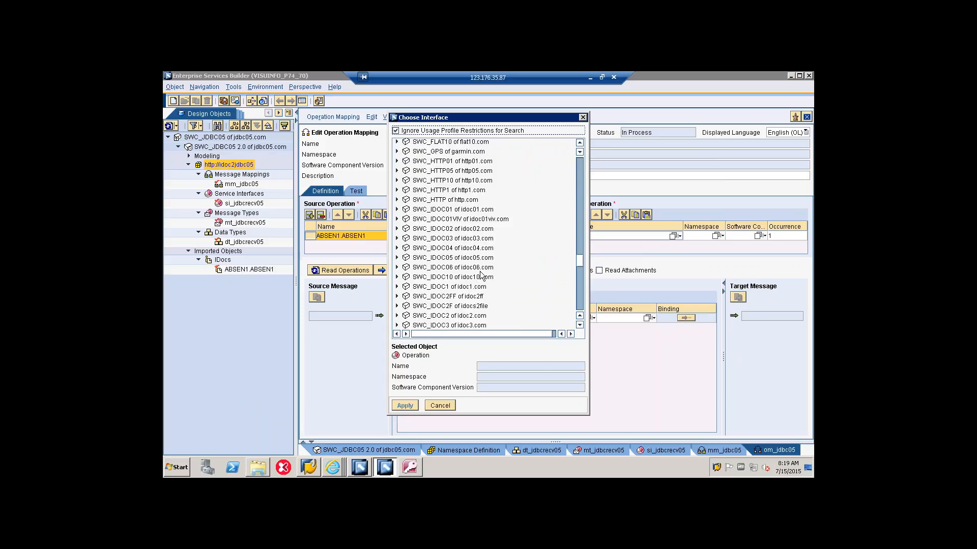
scroll(477, 278, down, 5)
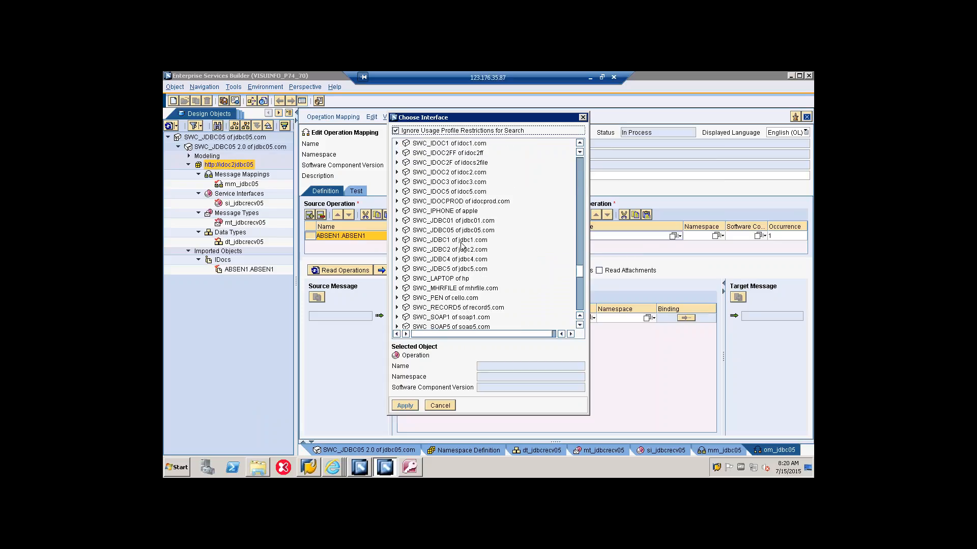
click(447, 231)
click(398, 231)
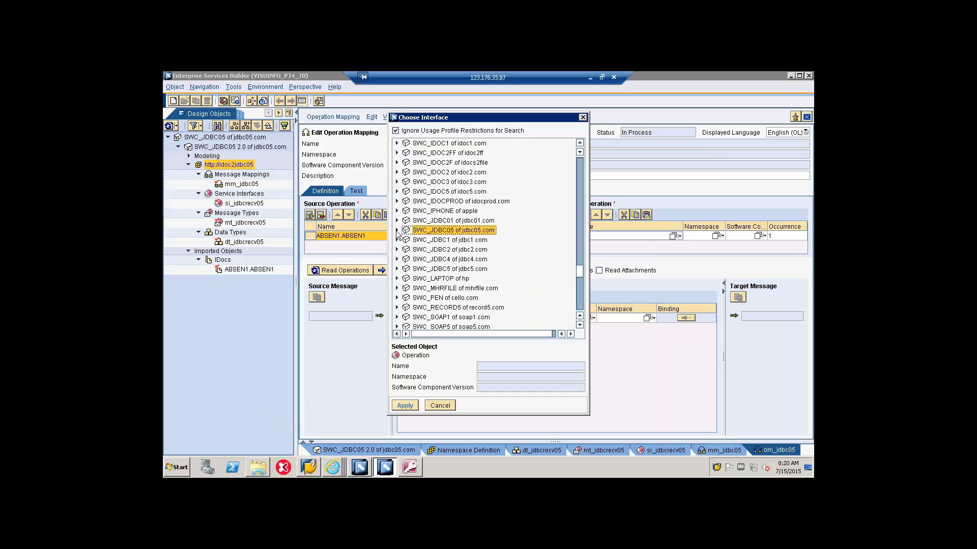
click(407, 239)
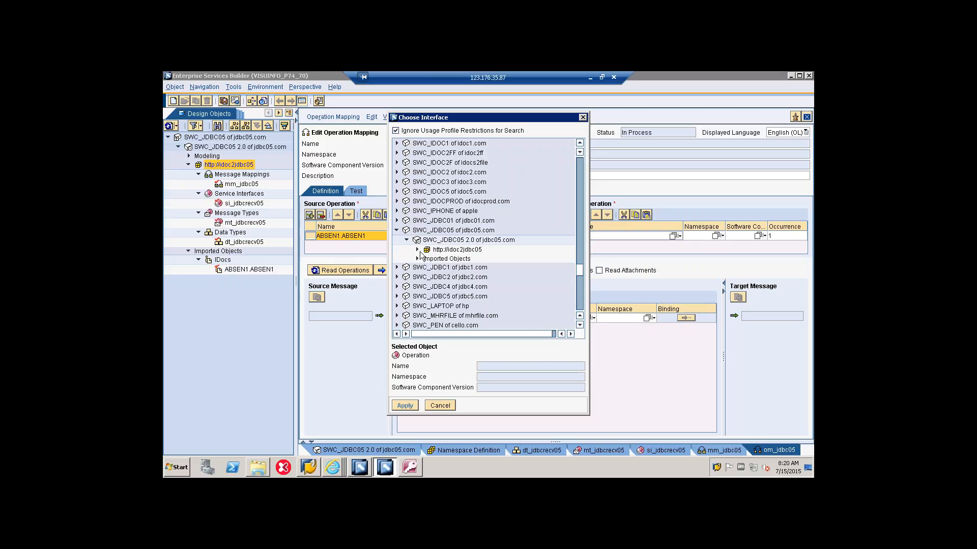
click(417, 249)
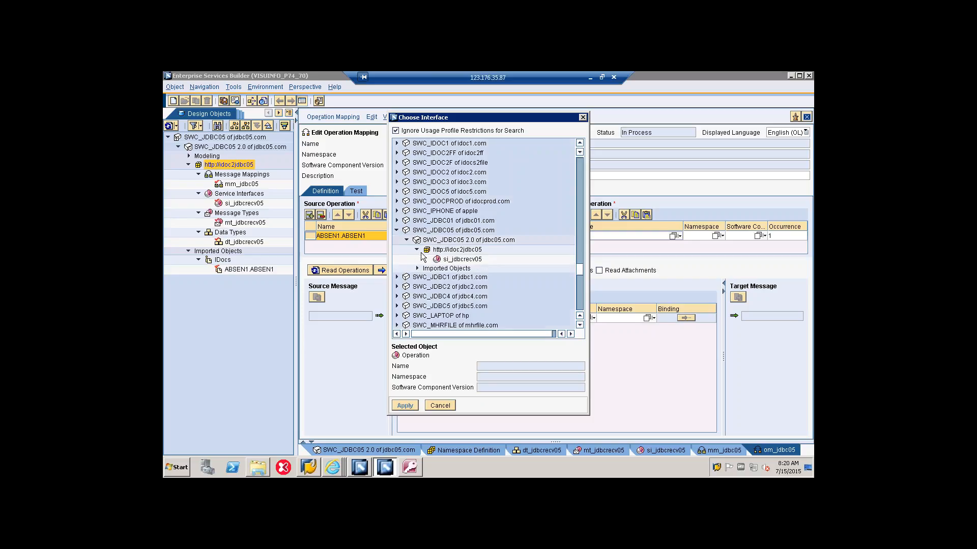
click(450, 260)
click(407, 409)
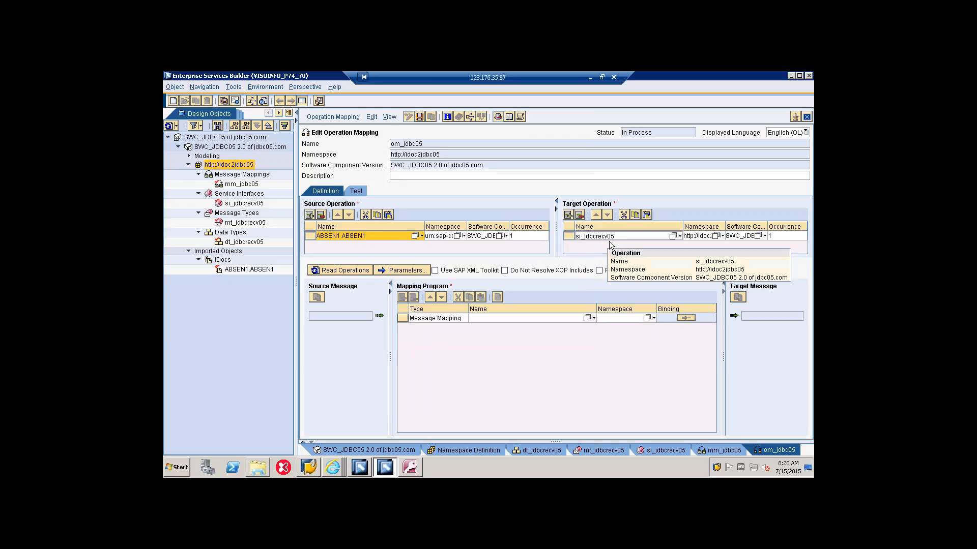
Step: Read the source and target operations, assign message mapping mm_jdbc05 as the mapping program, and save the operation mapping
click(356, 269)
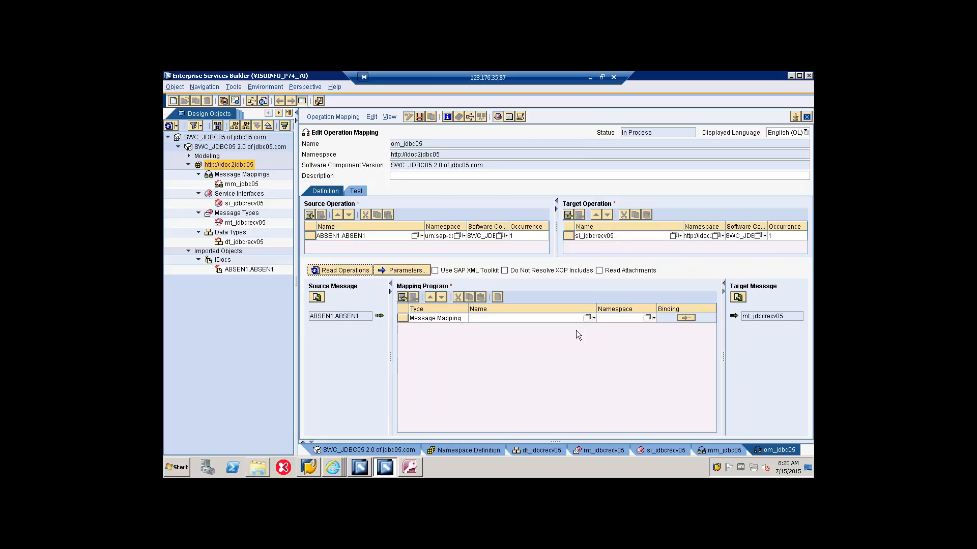
click(588, 319)
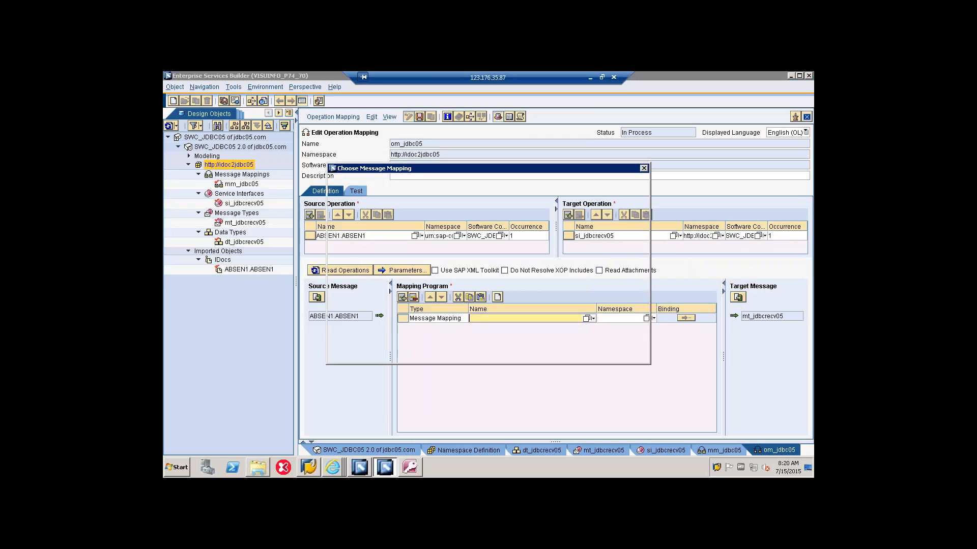
click(361, 273)
click(343, 355)
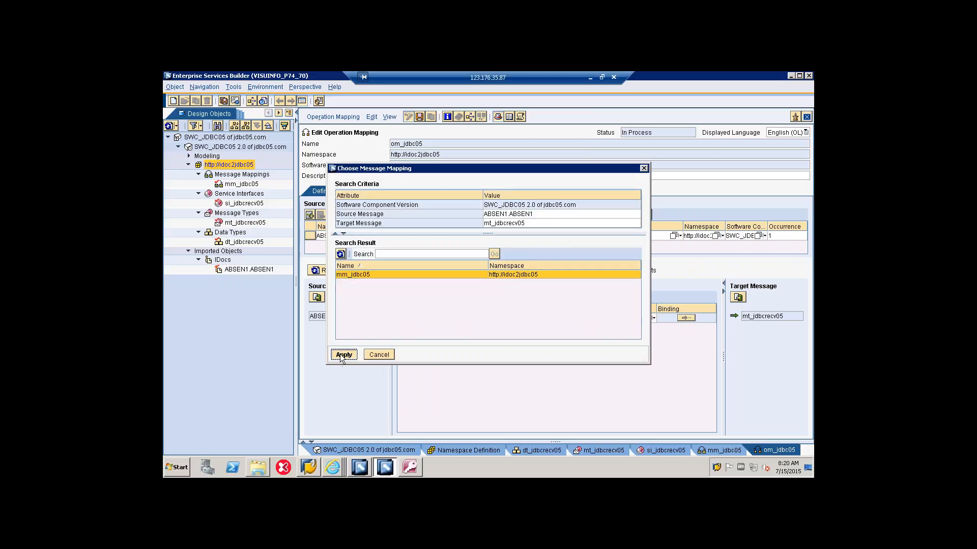
click(419, 118)
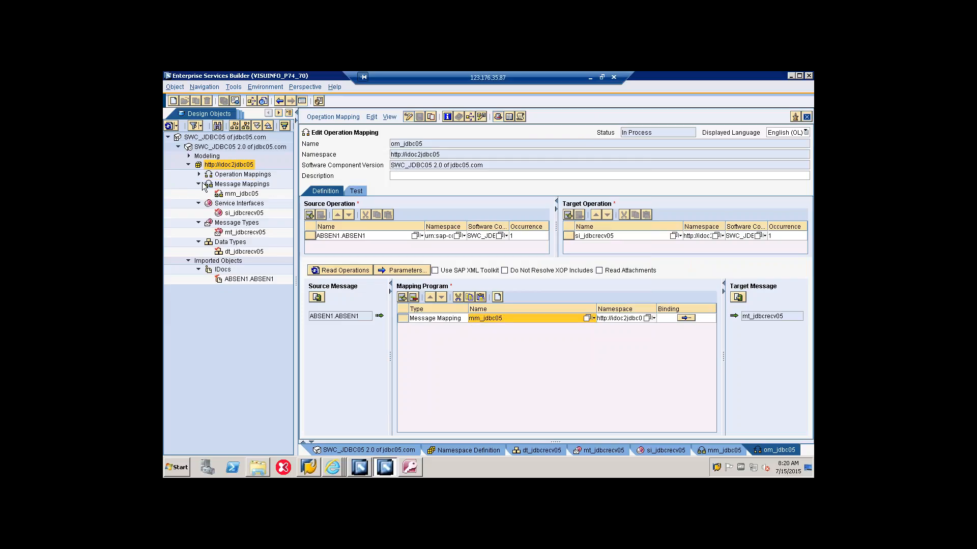
click(199, 174)
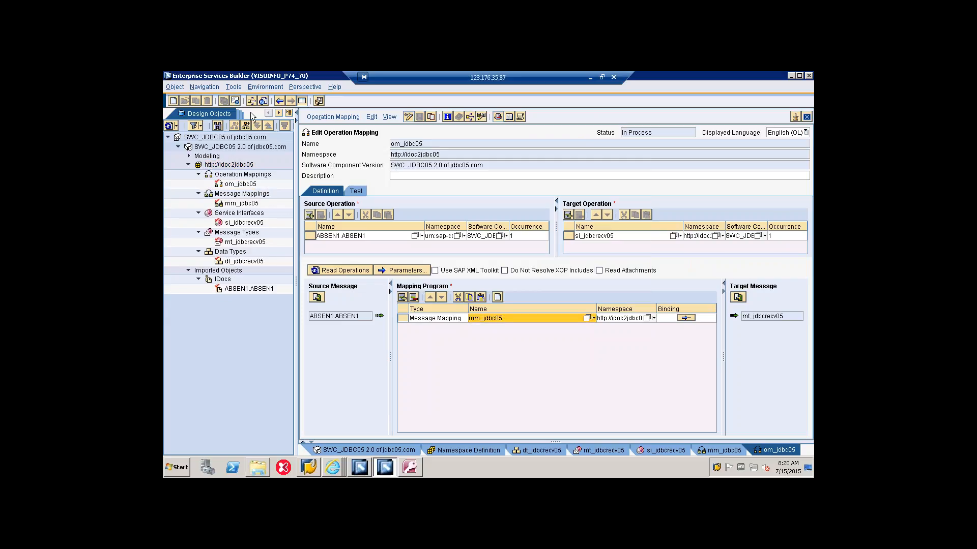
Step: Activate the standard change list of SWC_JDBC05 2.0 with all its listed objects
click(280, 113)
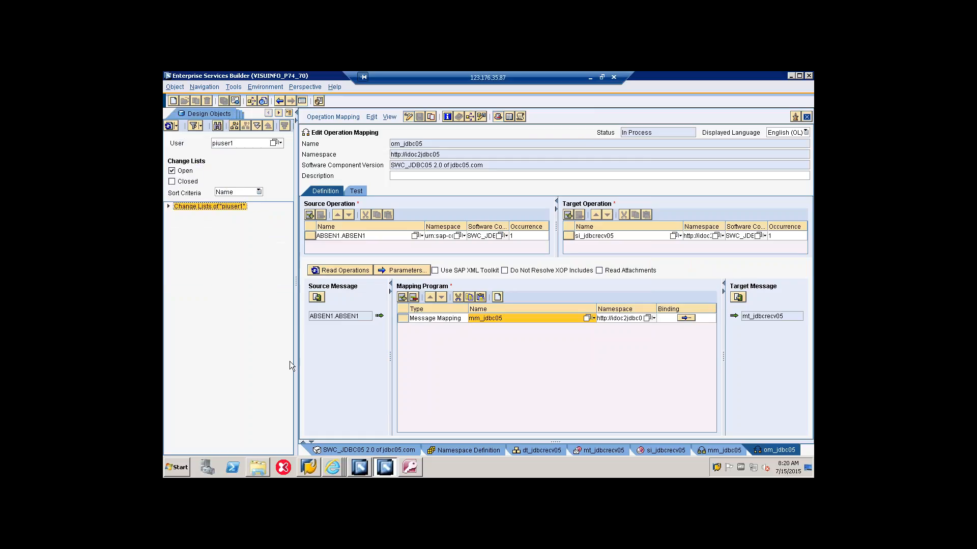
click(168, 208)
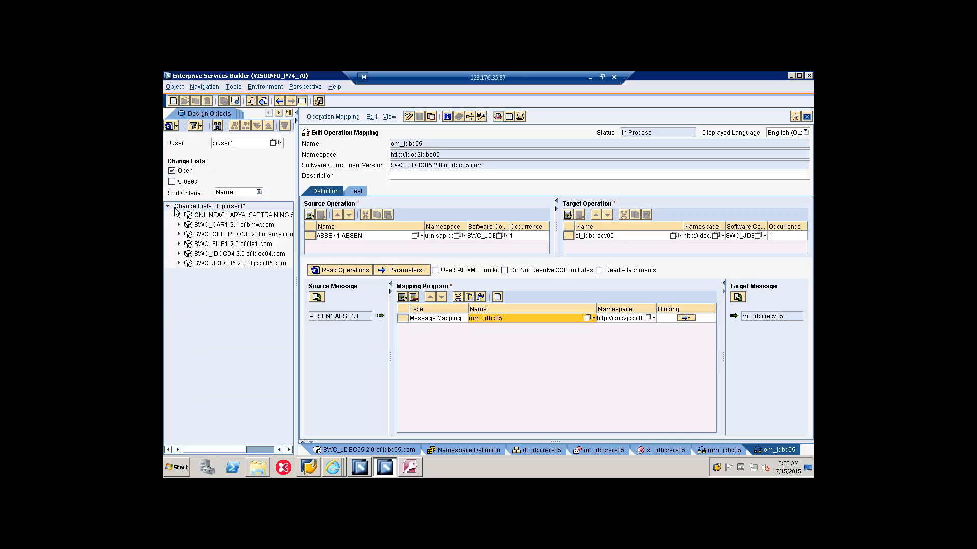
click(179, 264)
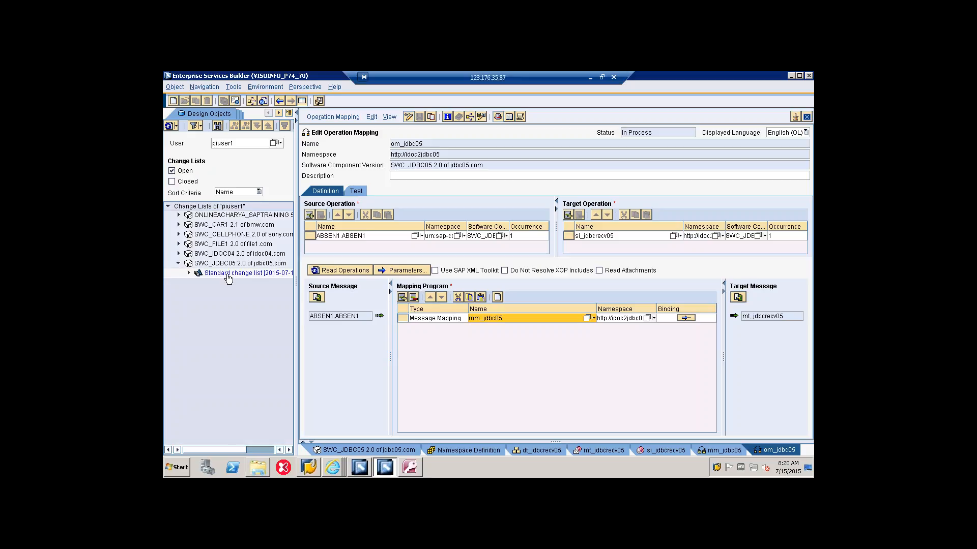
right_click(227, 275)
click(246, 291)
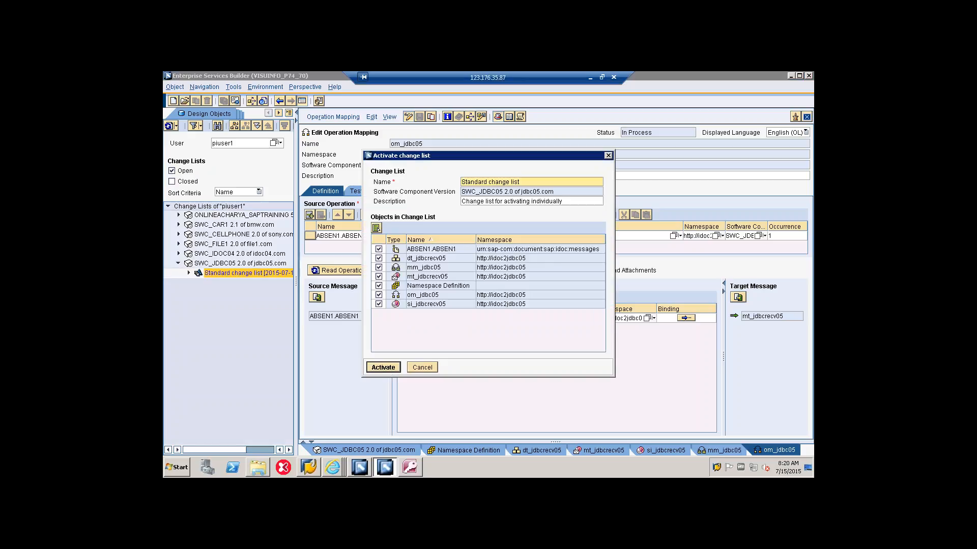
click(383, 369)
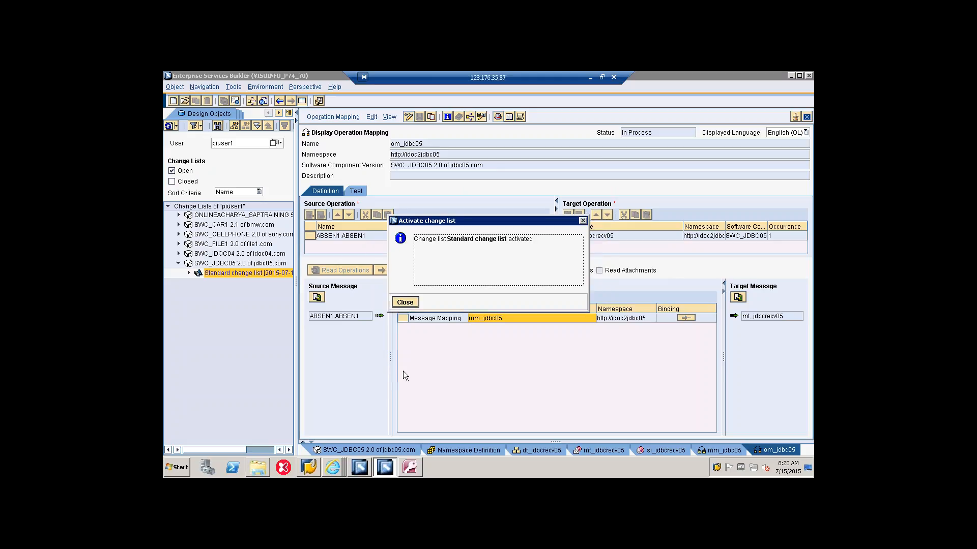
Step: Dismiss the activation notice, switch to the Integration Builder configuration window, and clear the SLD data cache
click(404, 303)
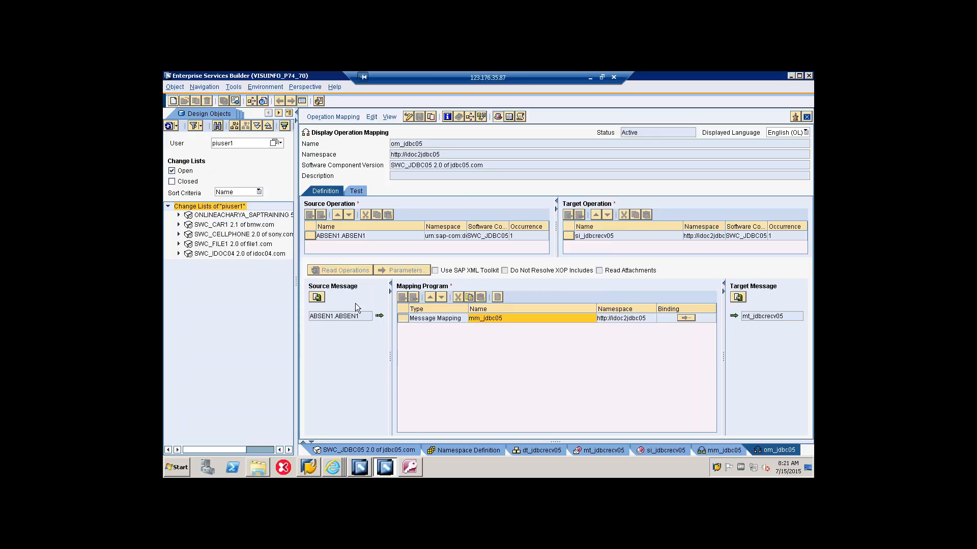
click(365, 462)
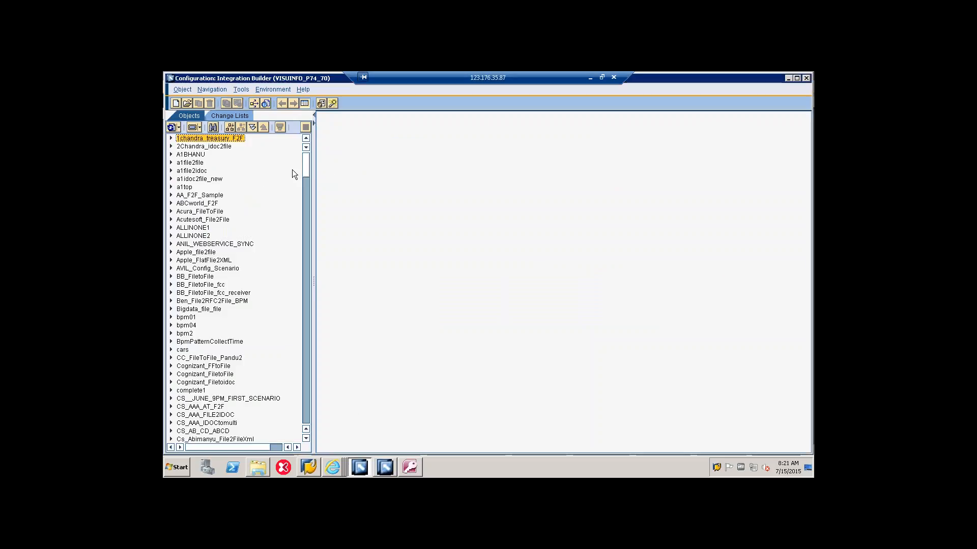
click(275, 93)
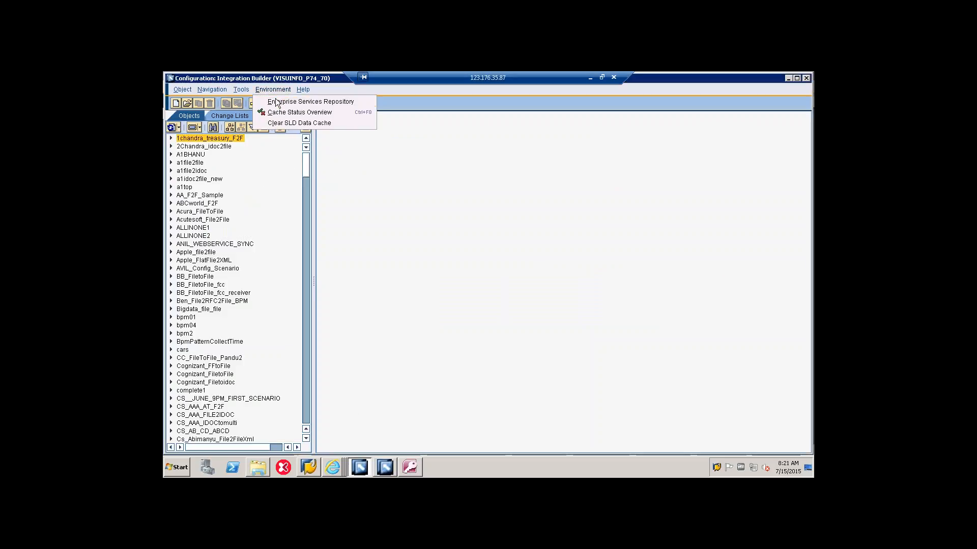
click(277, 122)
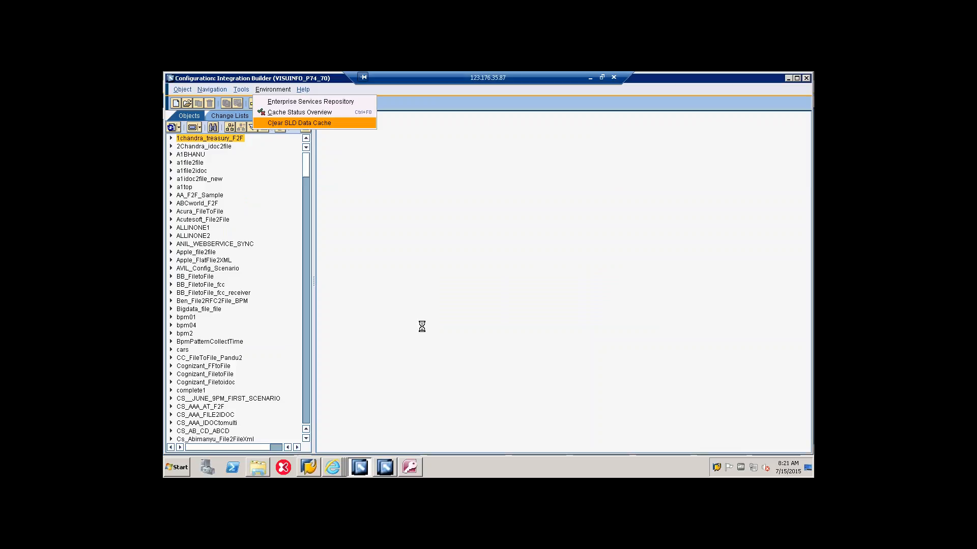
click(392, 304)
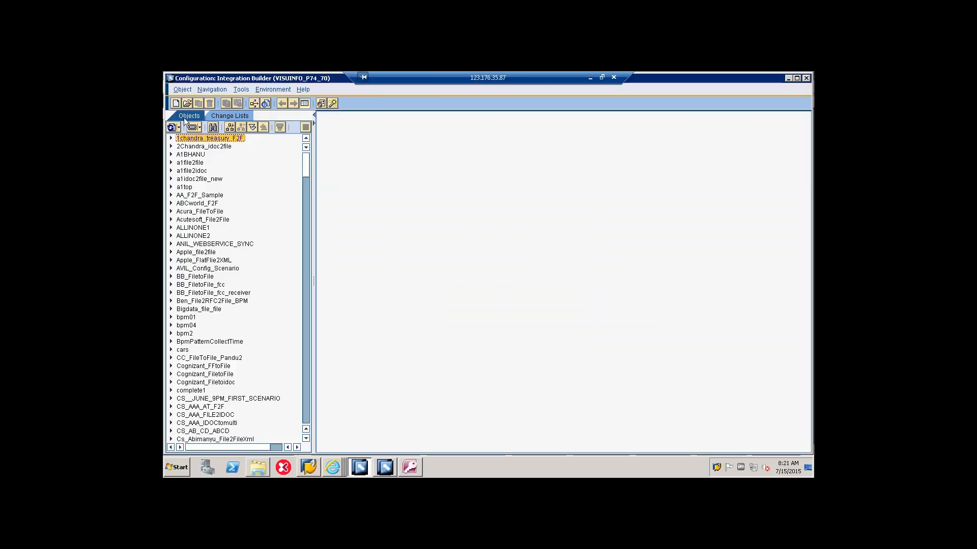
Step: Create a configuration scenario named jdbc05 with no ES Repository model and save it
click(173, 104)
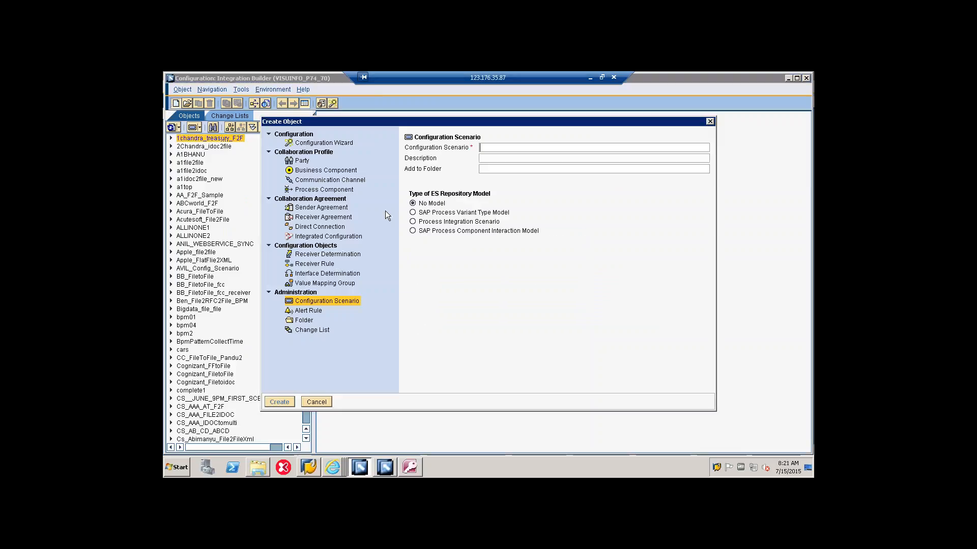
text(jdbc)
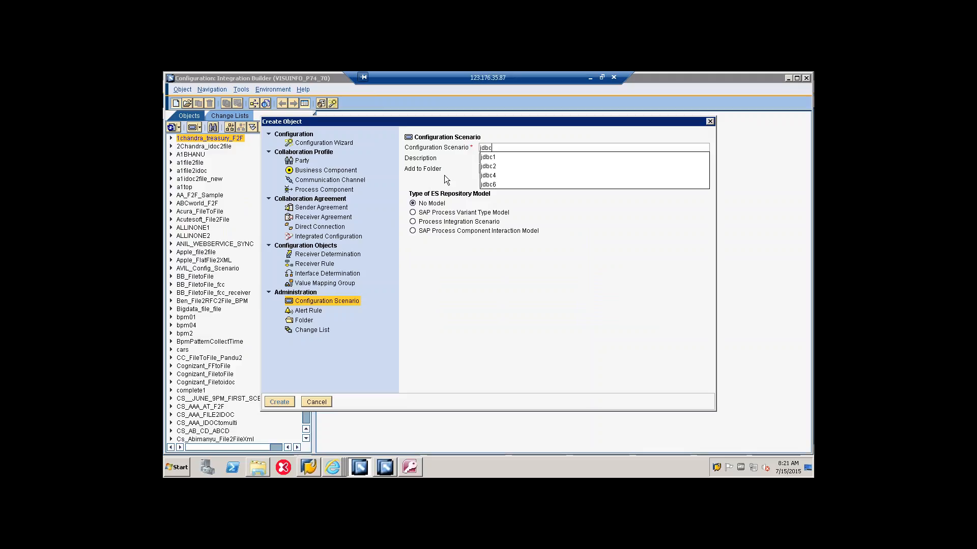
text(05)
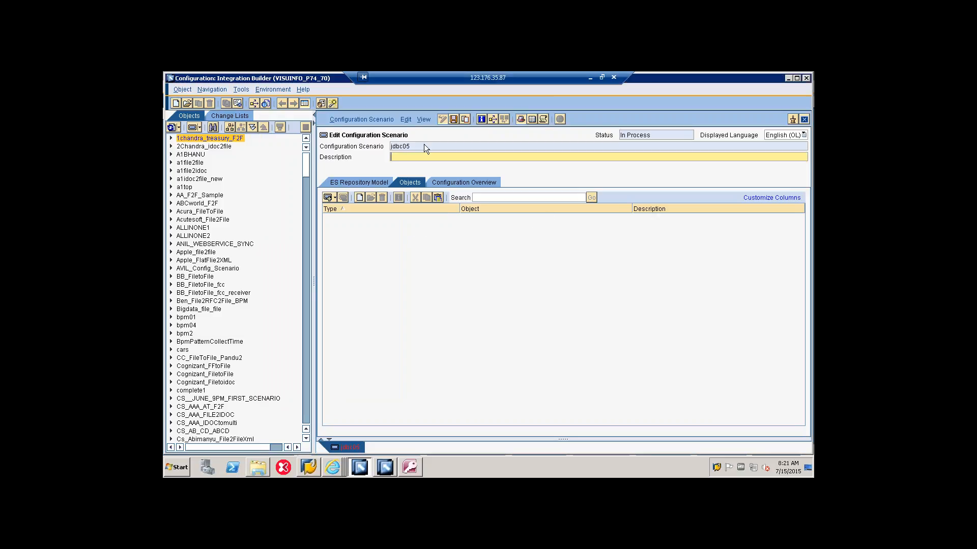
click(400, 156)
Step: Find configuration scenario jdbc05 in the object tree and restrict the tree to that scenario only
drag(306, 165, 300, 366)
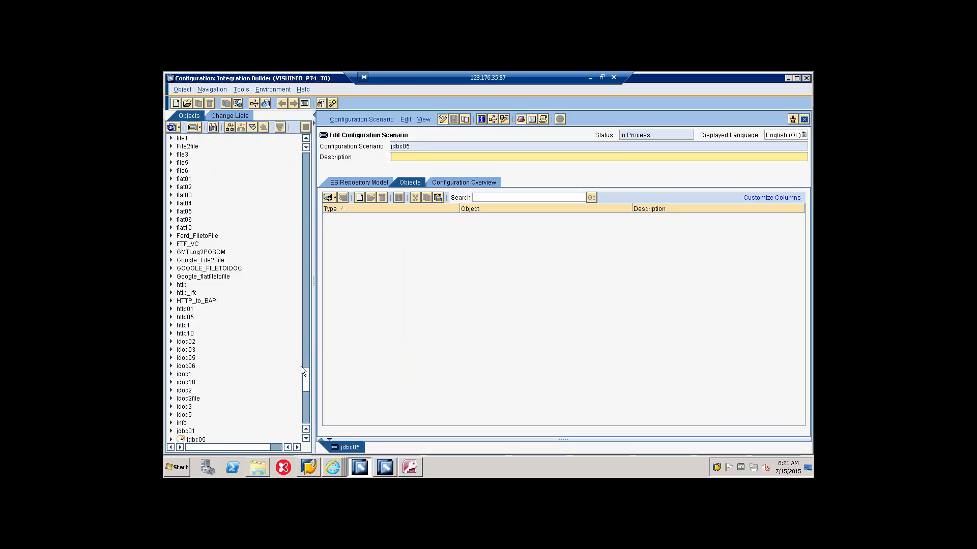
click(196, 342)
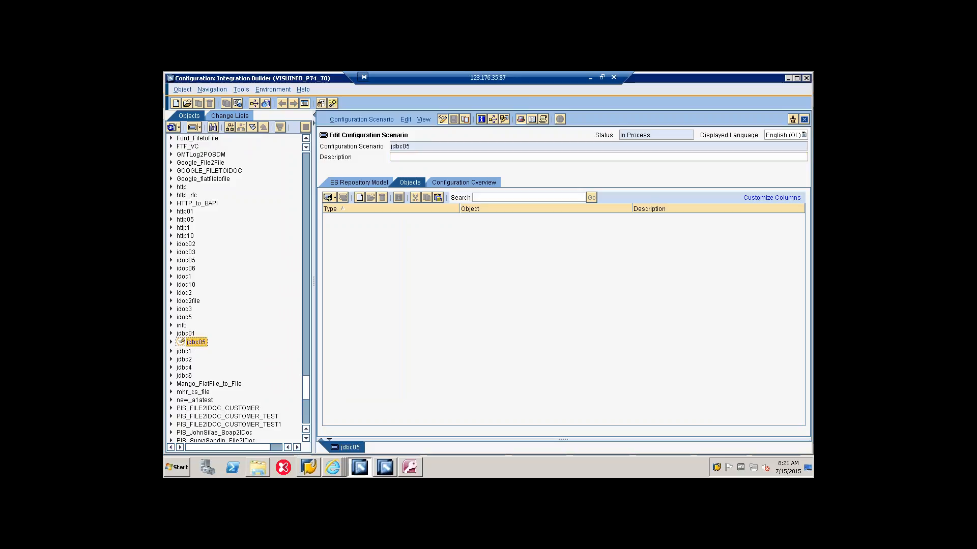
click(229, 127)
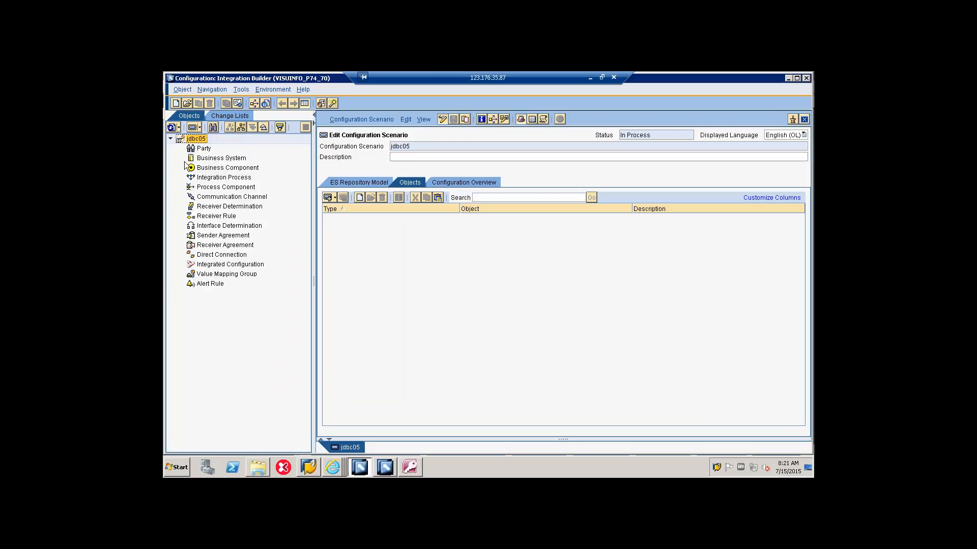
Step: Assign business system bs_jdbcrecv05 to scenario jdbc05 without a party or automatically created communication channels, and save the scenario
right_click(209, 159)
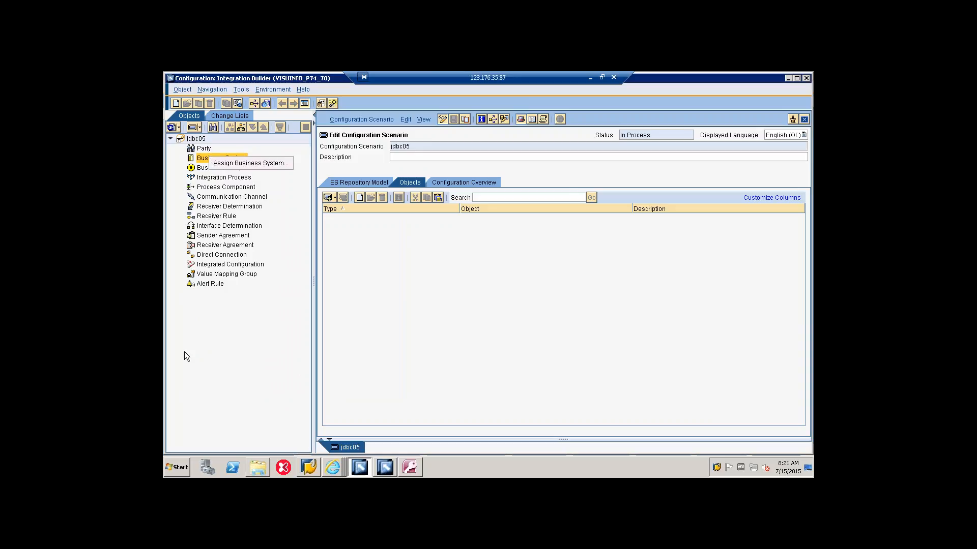
click(200, 353)
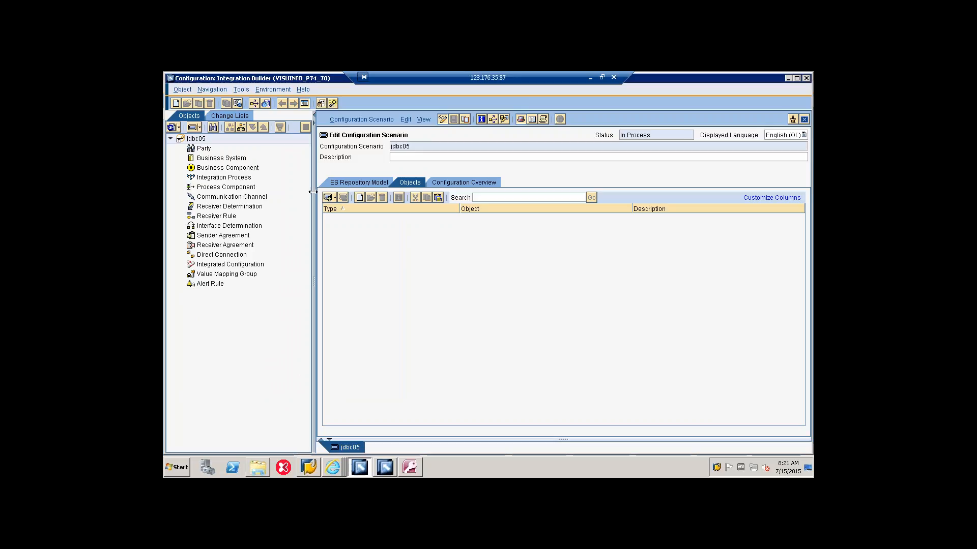
double_click(225, 159)
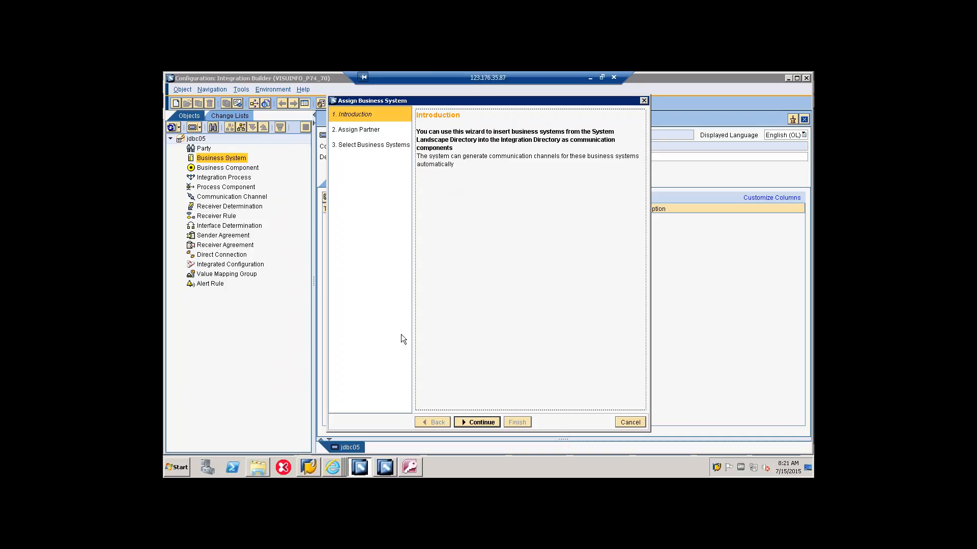
click(489, 423)
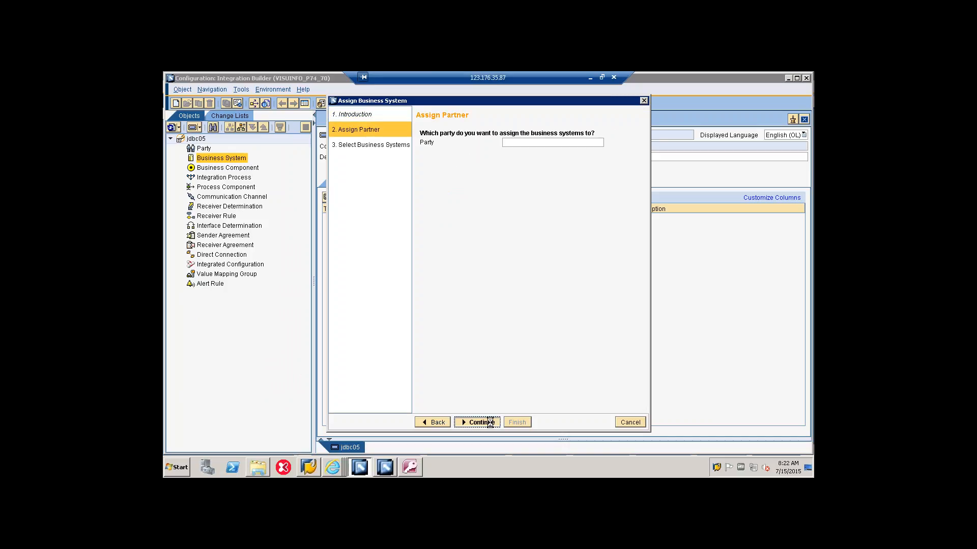
click(495, 425)
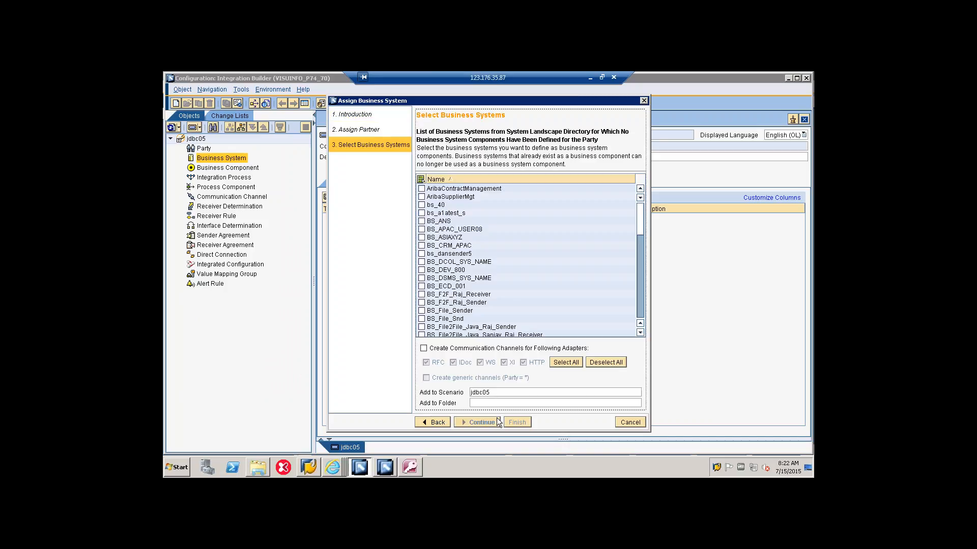
scroll(545, 257, down, 2)
scroll(544, 258, down, 2)
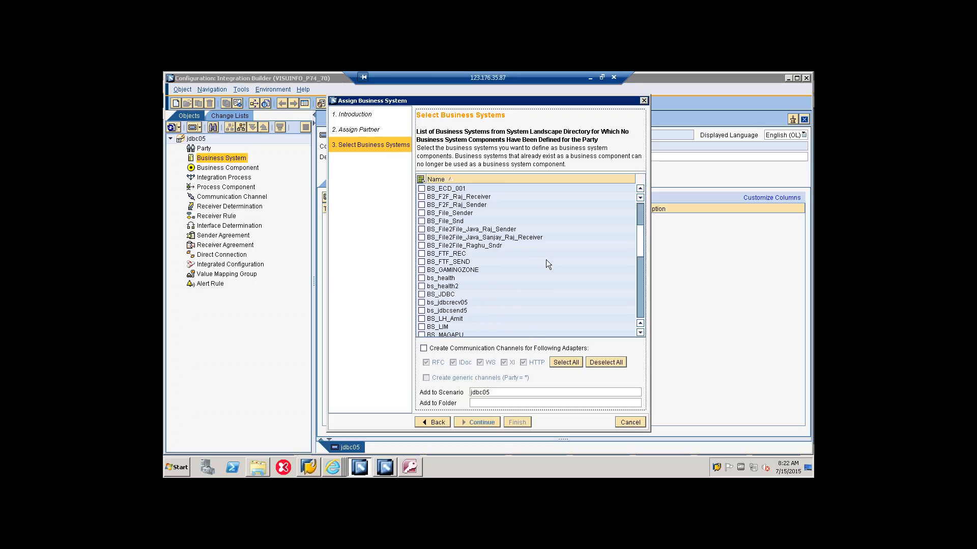
click(421, 302)
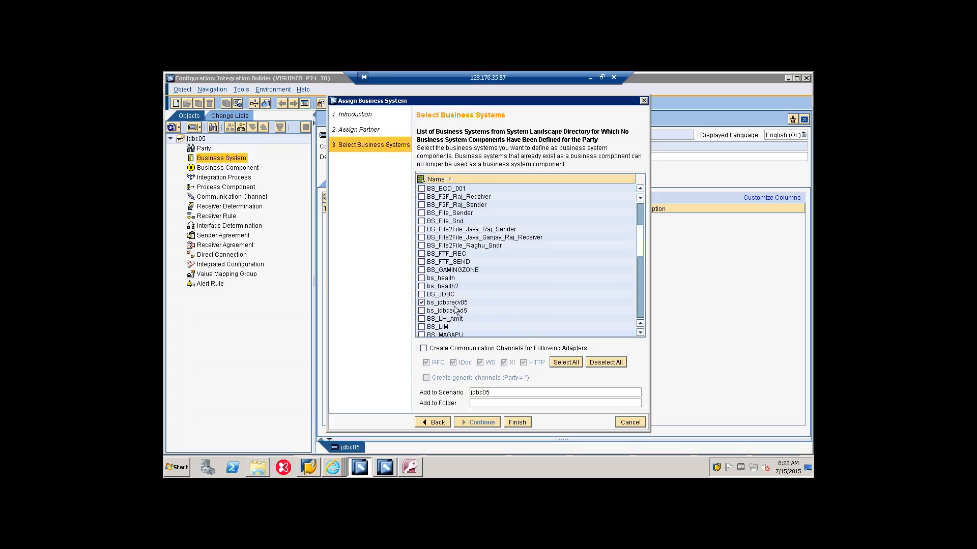
click(517, 422)
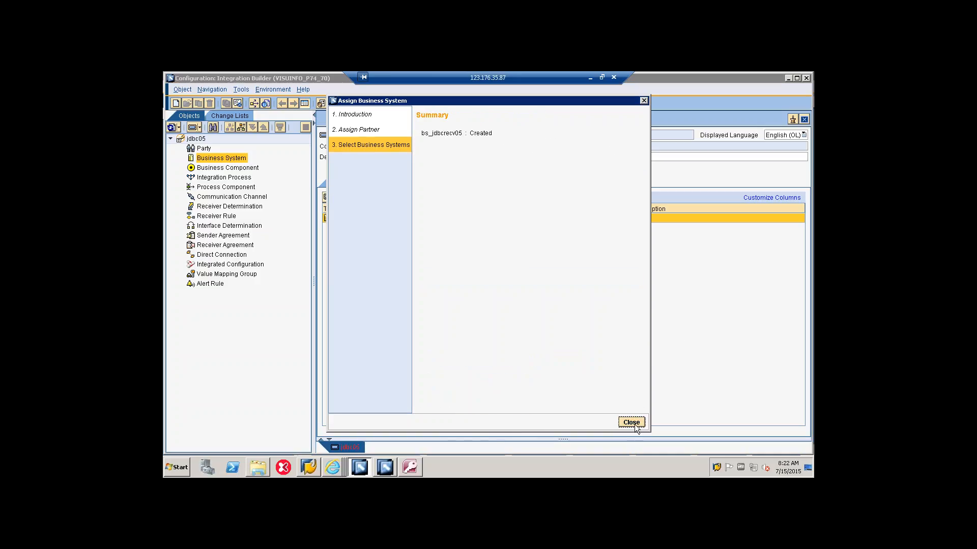
click(631, 423)
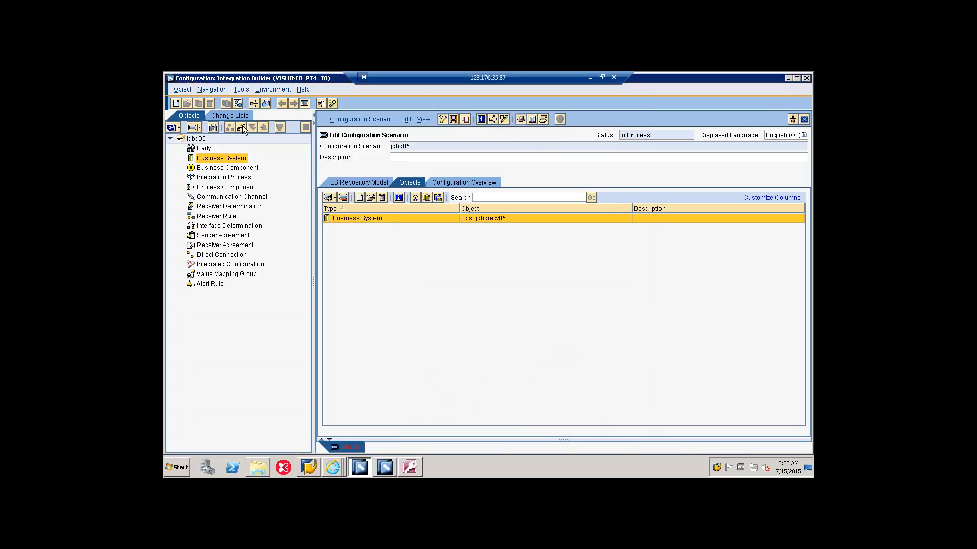
click(452, 121)
Step: Change the navigation tree to Object View and expand the business systems under Communication Component Without Party
click(200, 128)
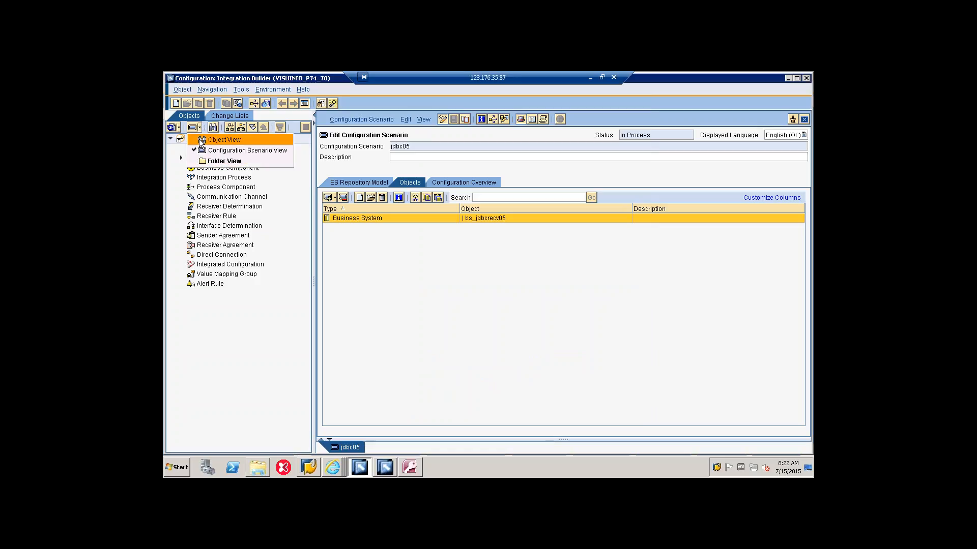
click(223, 140)
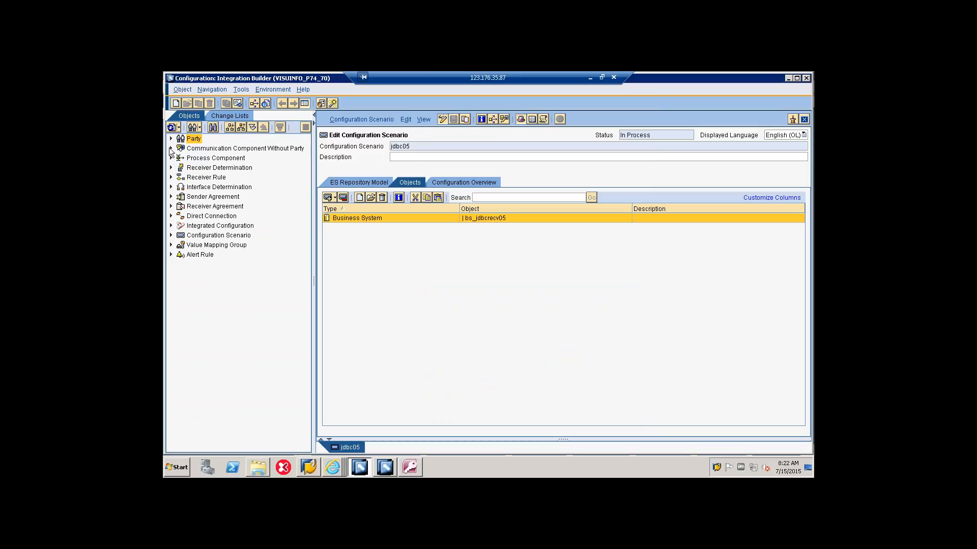
click(171, 148)
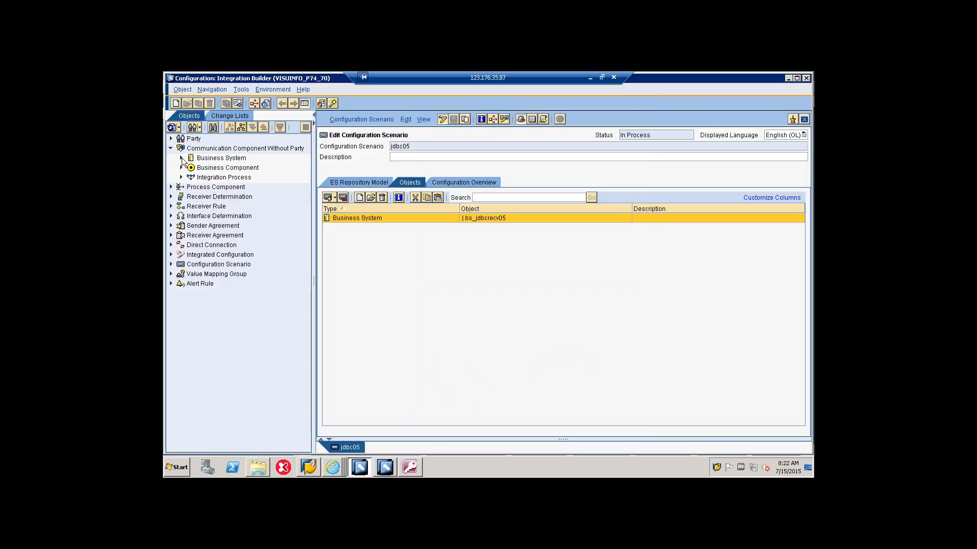
click(182, 157)
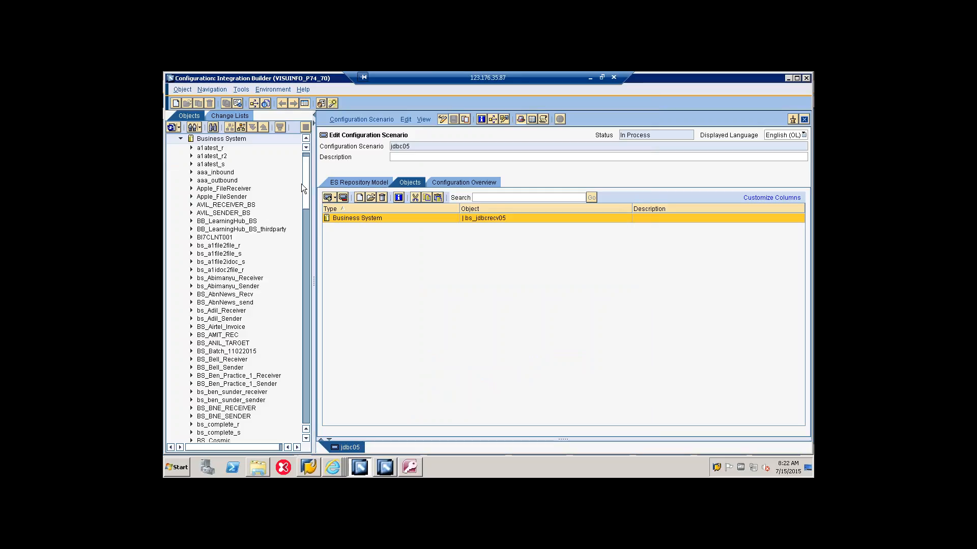
Step: Assign the existing business system SAPPRD to configuration scenario jdbc05
drag(306, 183, 299, 385)
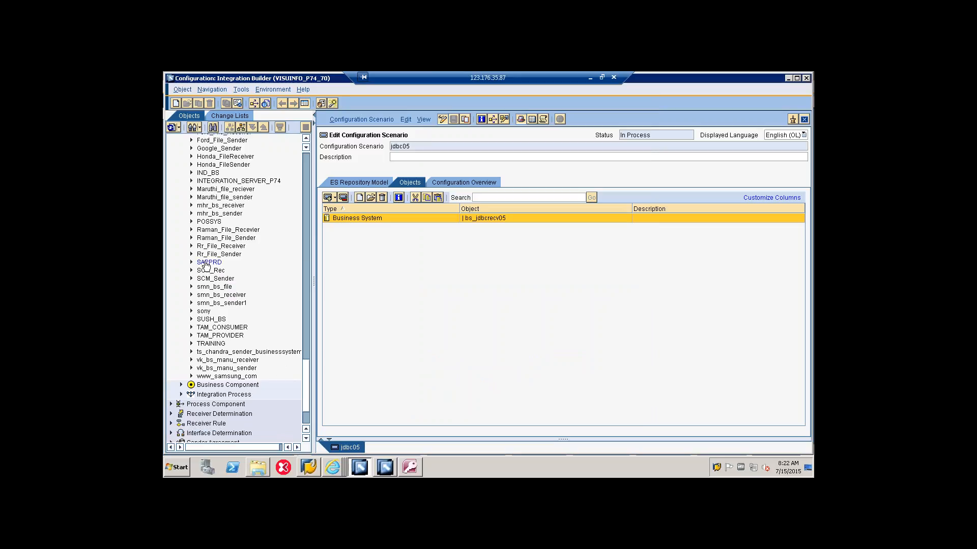
right_click(205, 265)
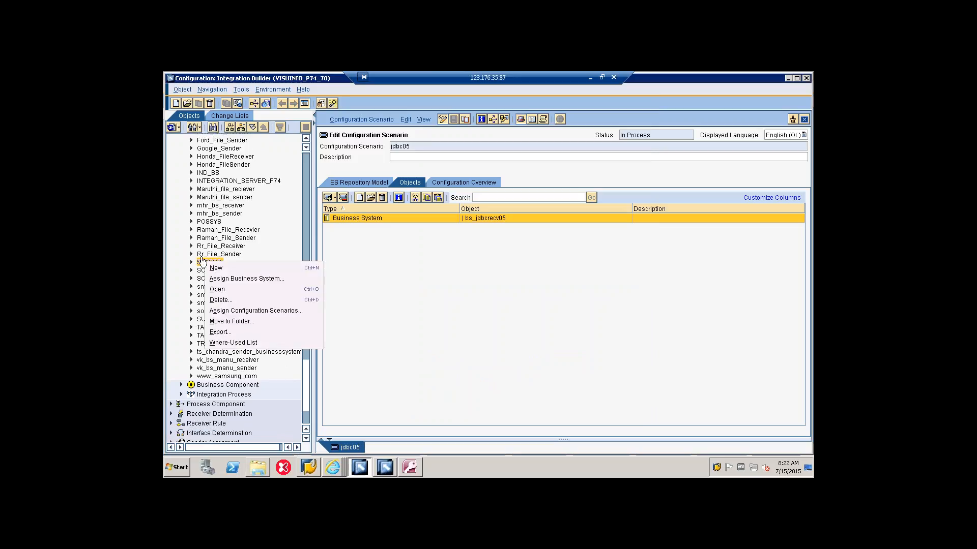
click(240, 311)
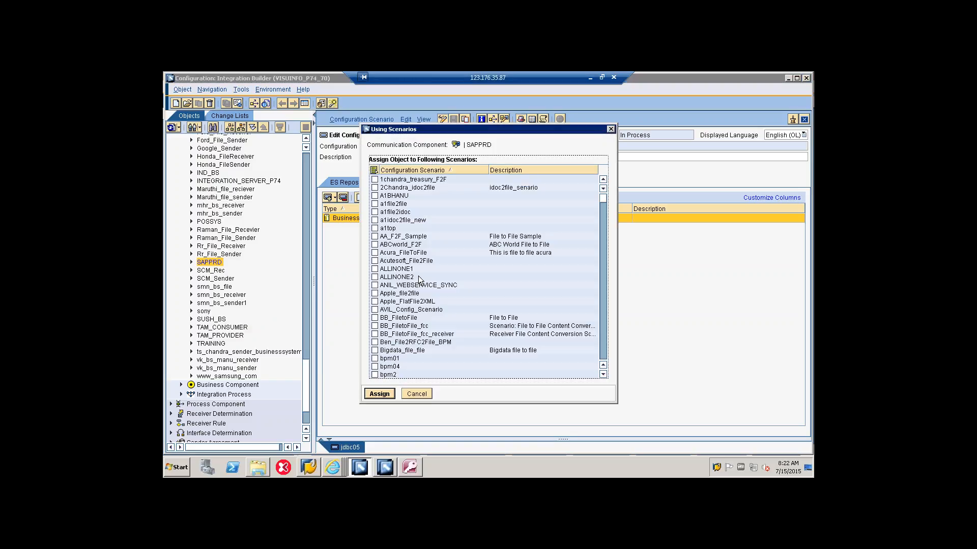
scroll(426, 289, down, 7)
scroll(427, 290, down, 15)
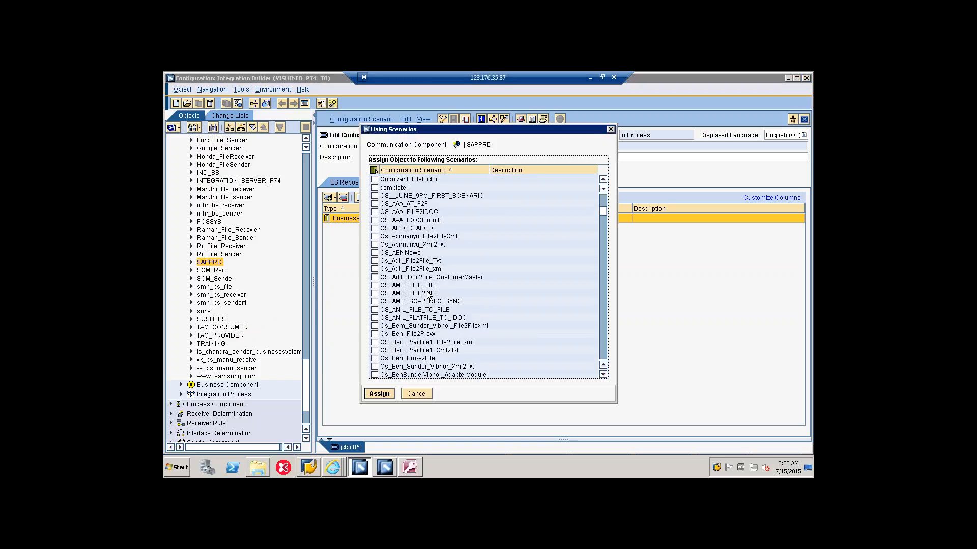
scroll(427, 294, down, 20)
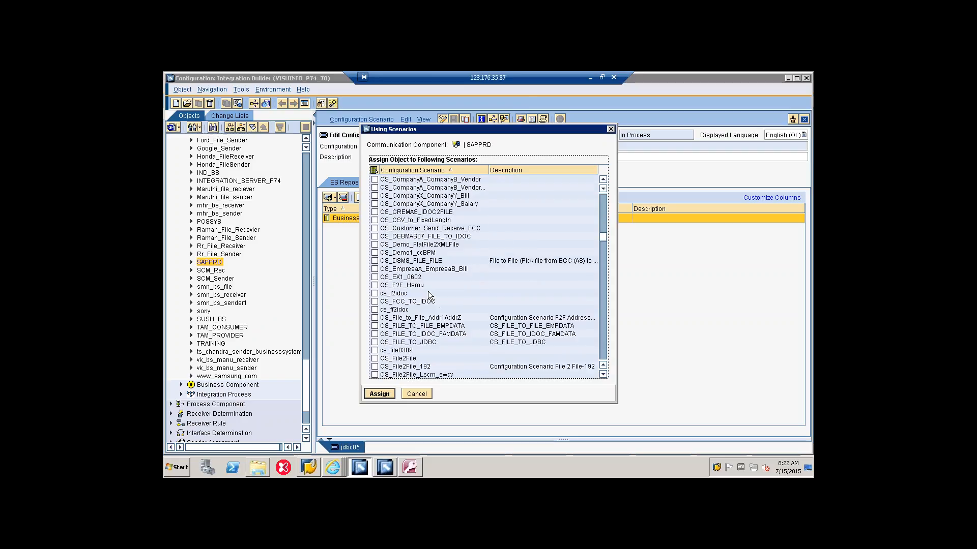
scroll(428, 295, down, 20)
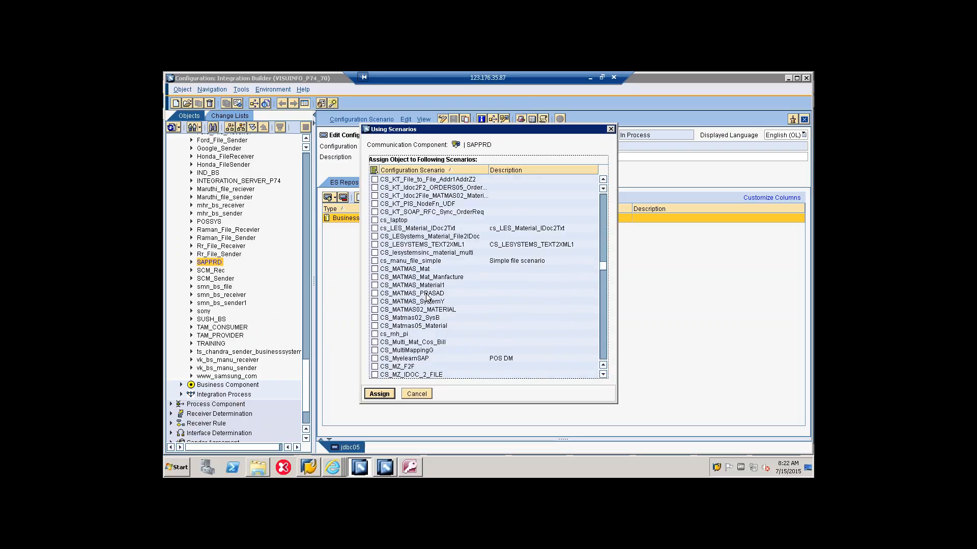
scroll(427, 298, down, 20)
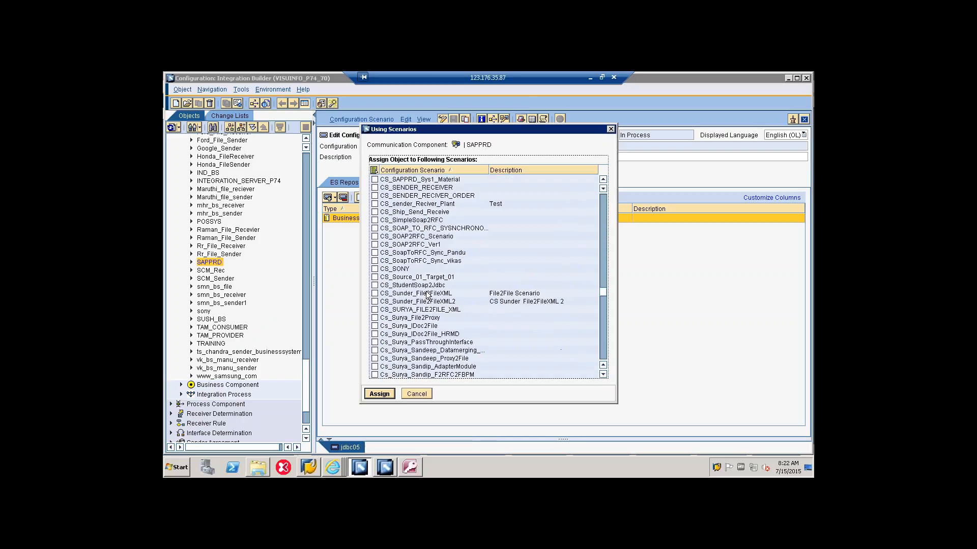
scroll(426, 294, down, 8)
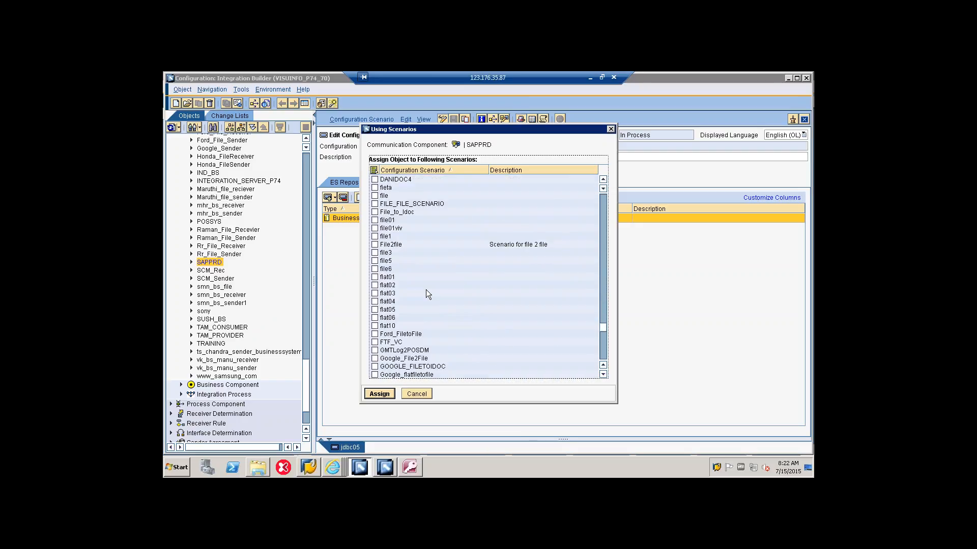
scroll(426, 294, down, 7)
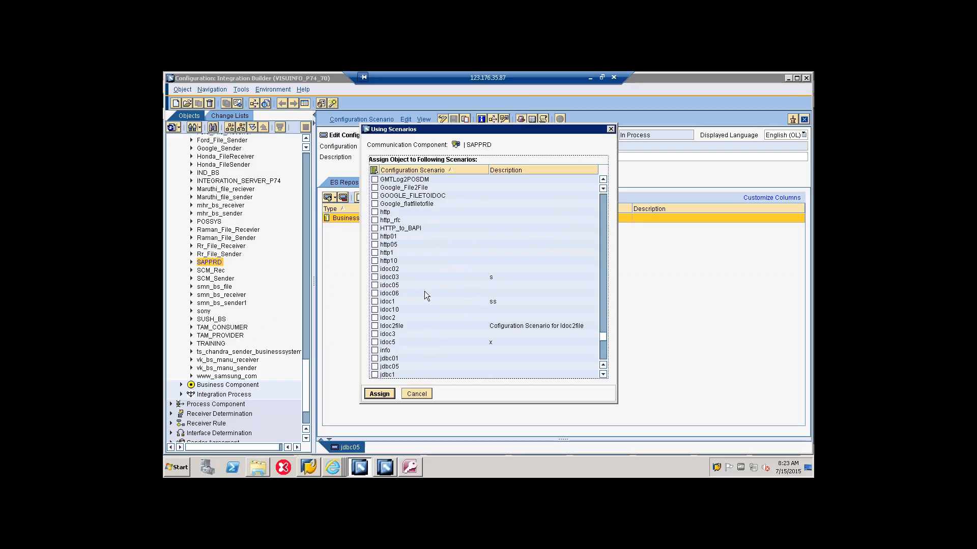
click(375, 367)
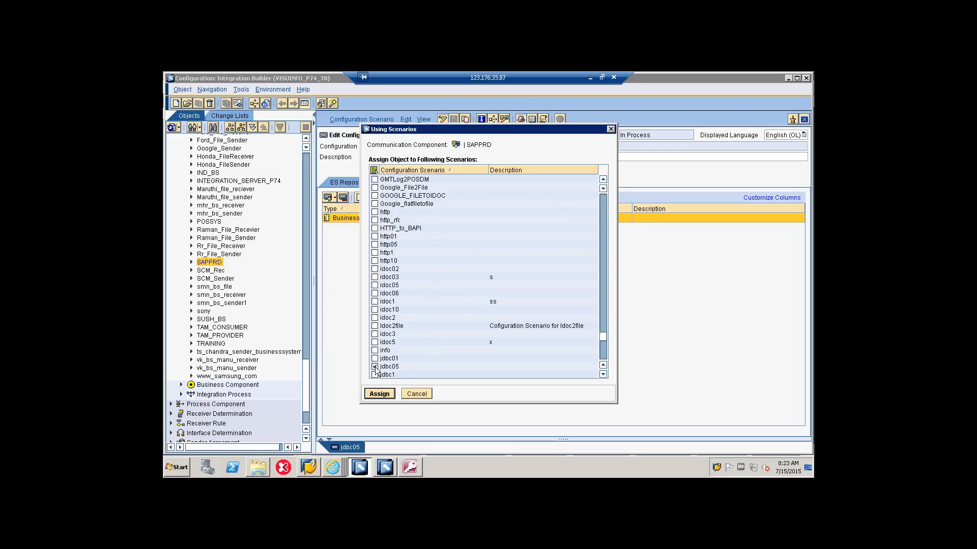
click(381, 397)
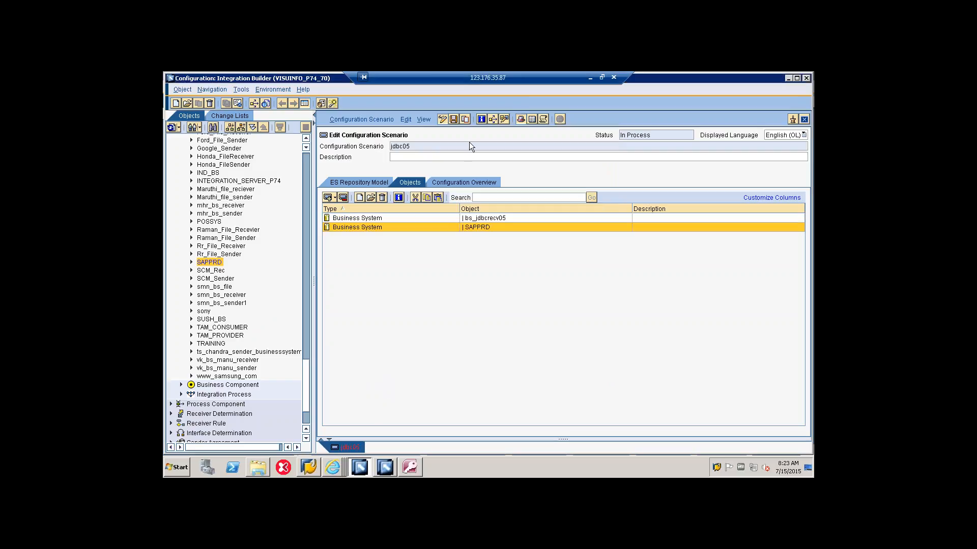
Step: Save configuration scenario jdbc05 and change the navigation tree to Configuration Scenario View
key(ctrl+s)
click(199, 128)
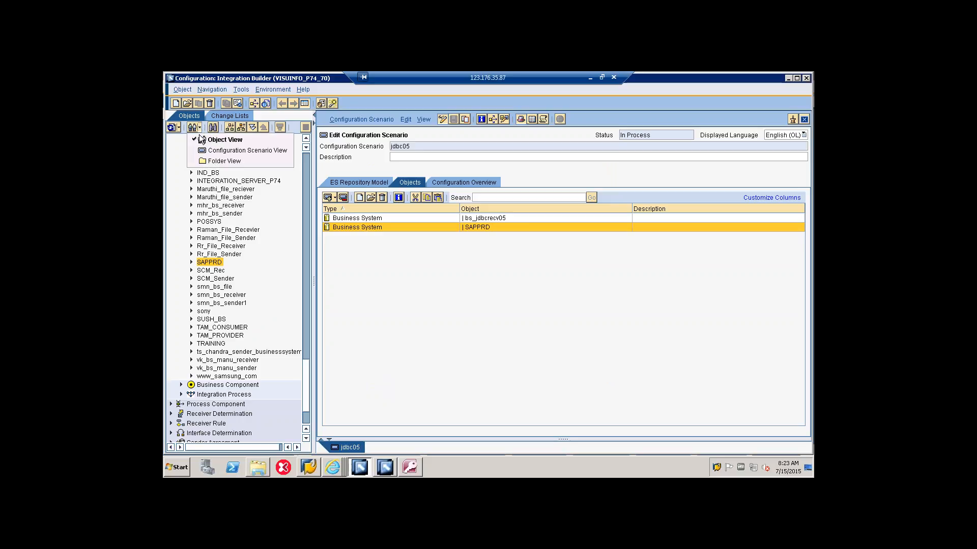
click(202, 151)
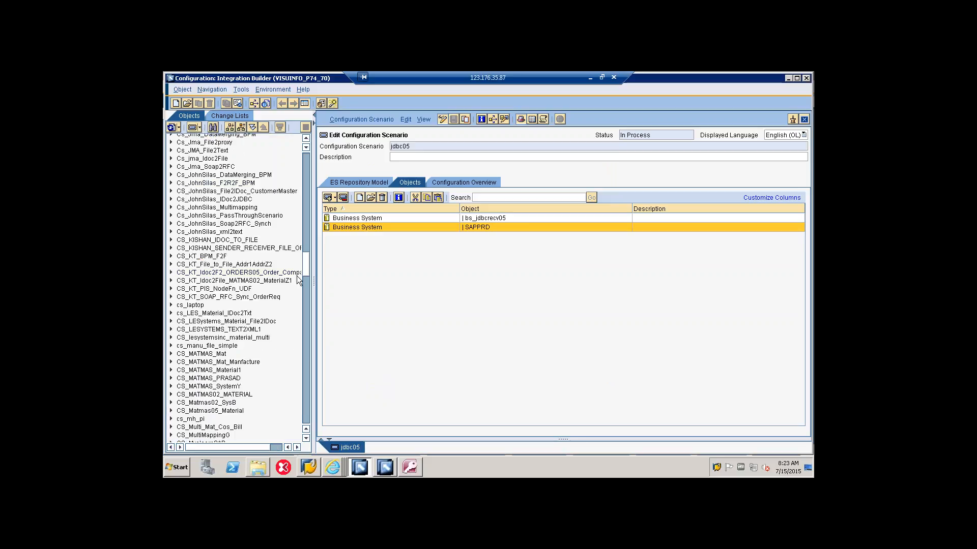
Step: Restrict the navigation tree to scenario jdbc05 and expand its business systems
drag(304, 273, 302, 399)
click(195, 290)
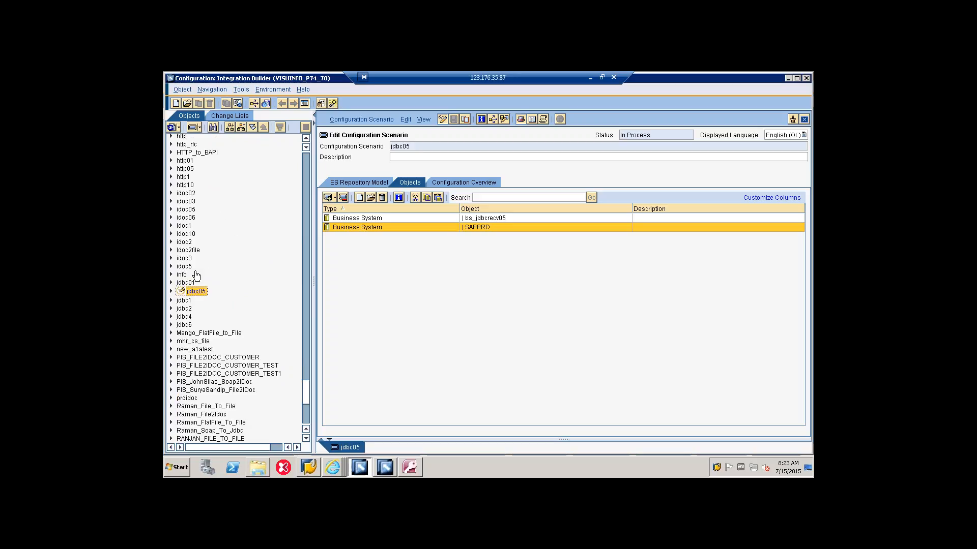
click(231, 126)
click(180, 159)
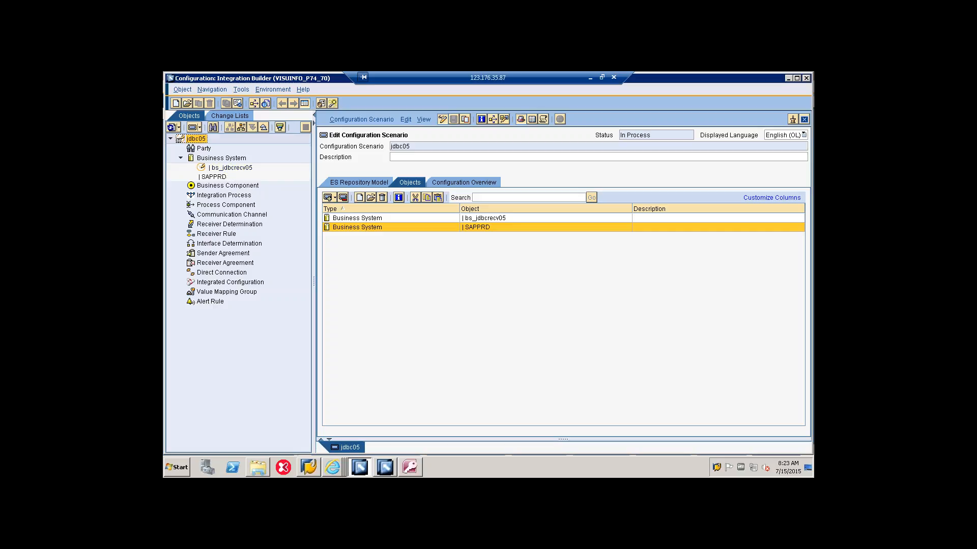
Step: Create communication channel cc_jdbcrecv05 for business system bs_jdbcrecv05 in scenario jdbc05
right_click(245, 168)
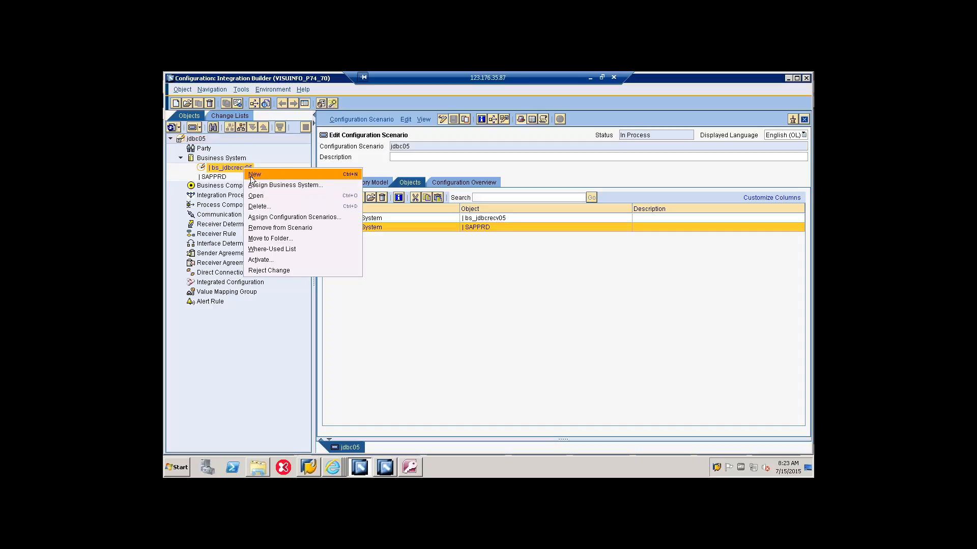
click(254, 174)
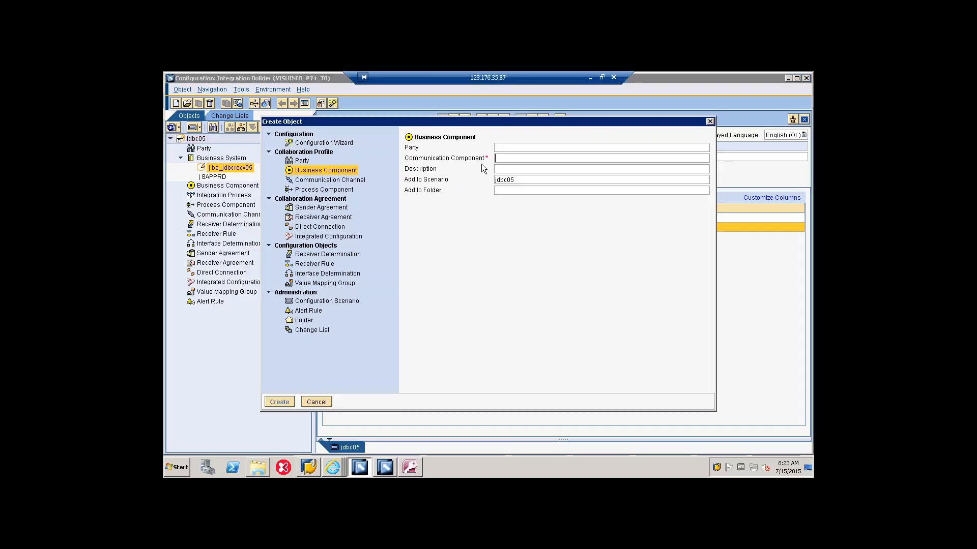
click(337, 180)
text(cc)
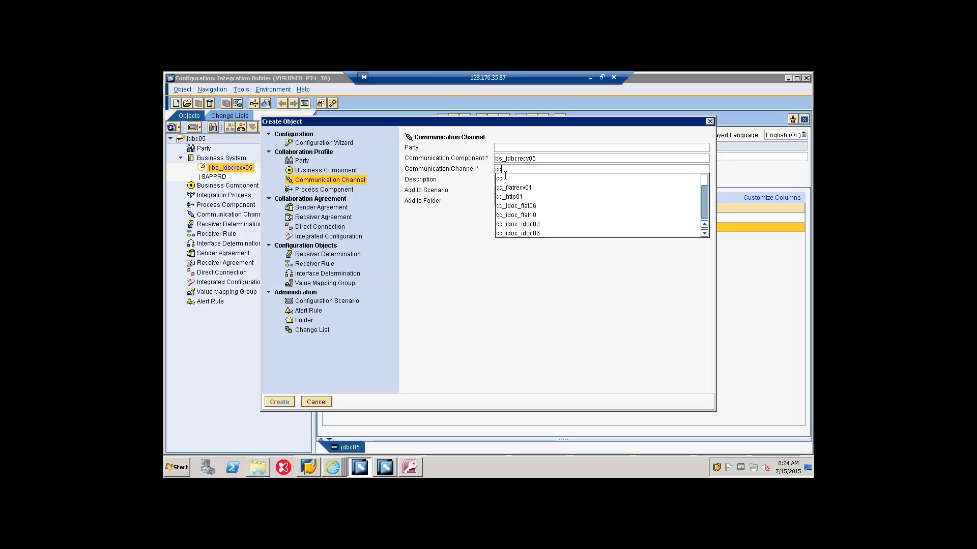
text(_)
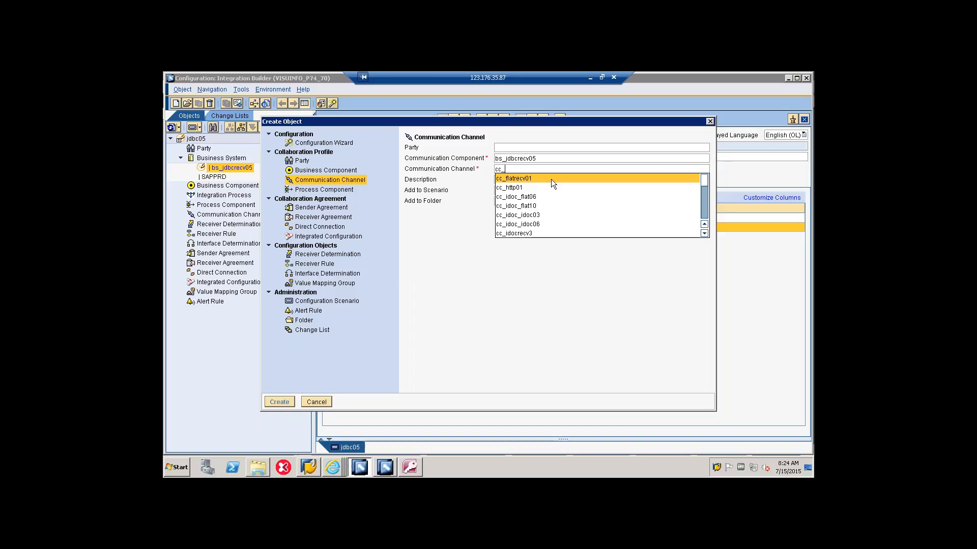
text(jdbcrecv05)
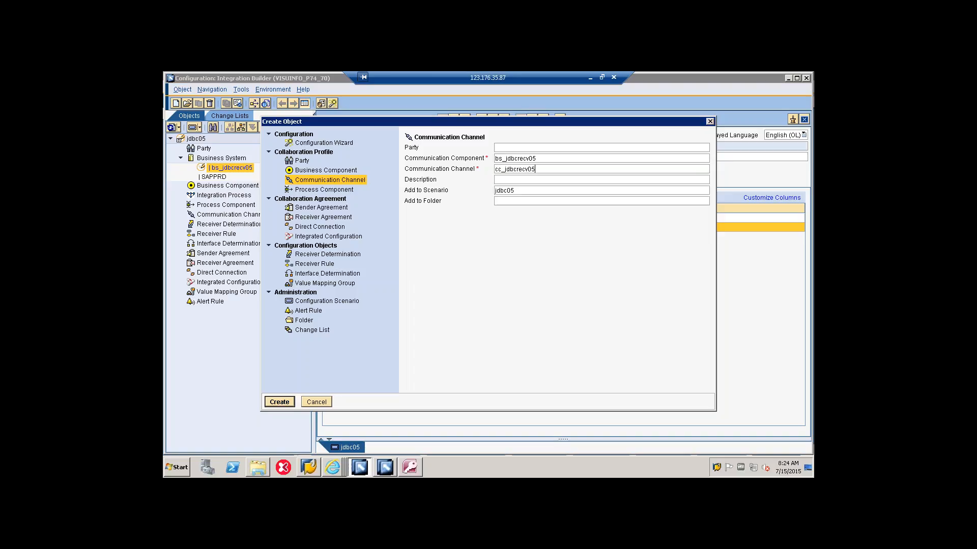
click(279, 403)
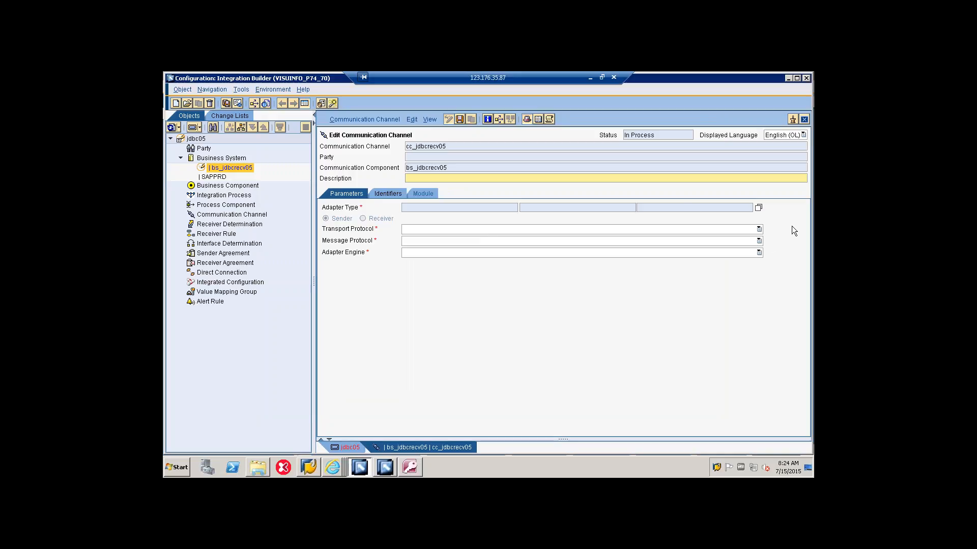
Step: Assign the SAP BASIS 7.40 JDBC adapter type to the channel and make it a Receiver
click(758, 207)
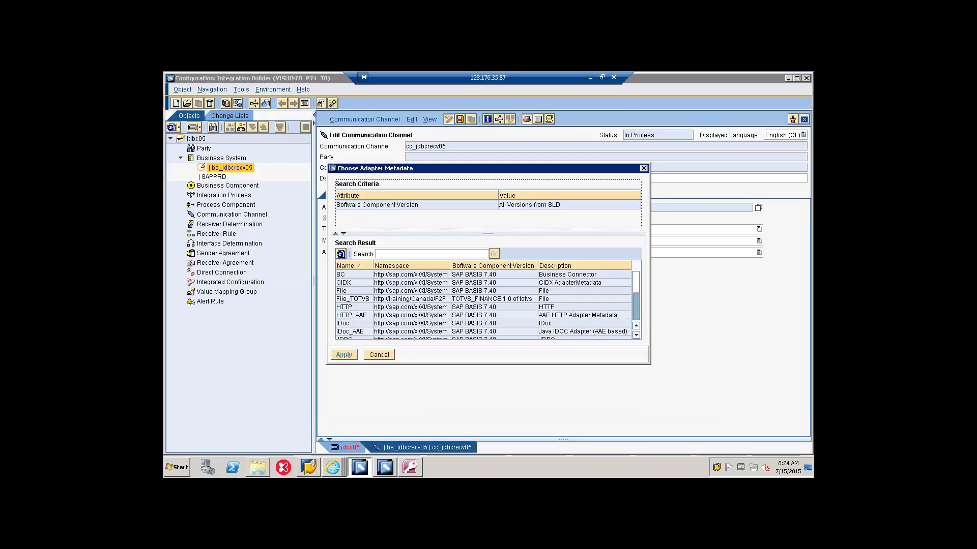
scroll(368, 320, down, 1)
click(359, 317)
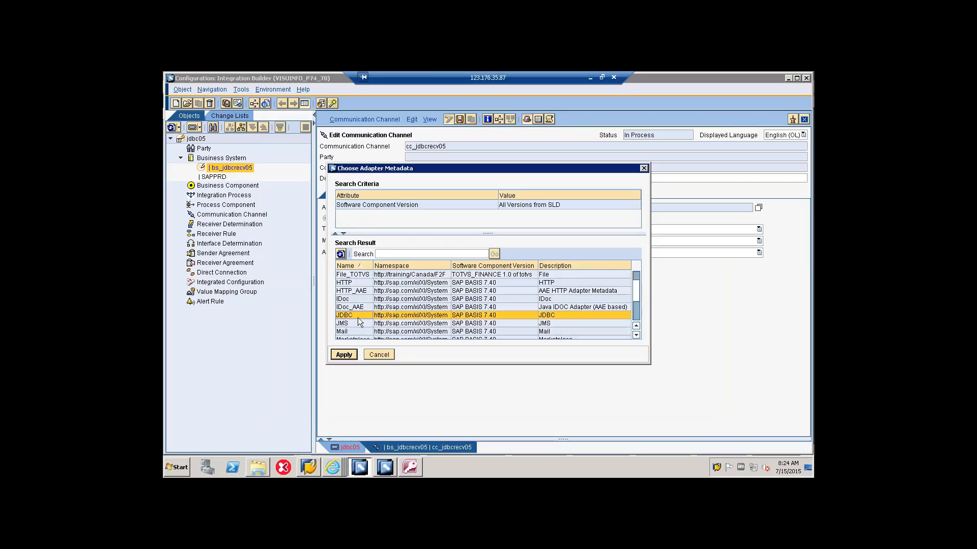
click(343, 355)
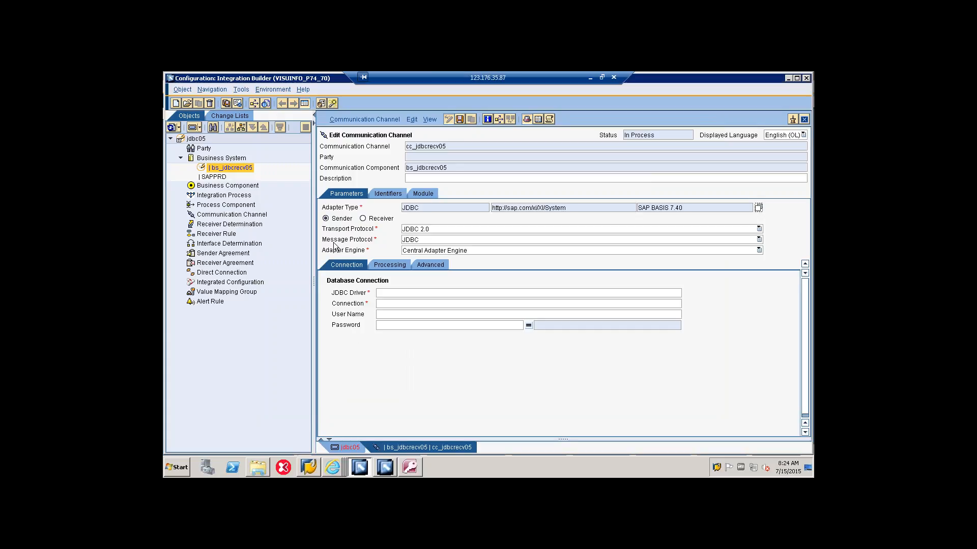
click(363, 218)
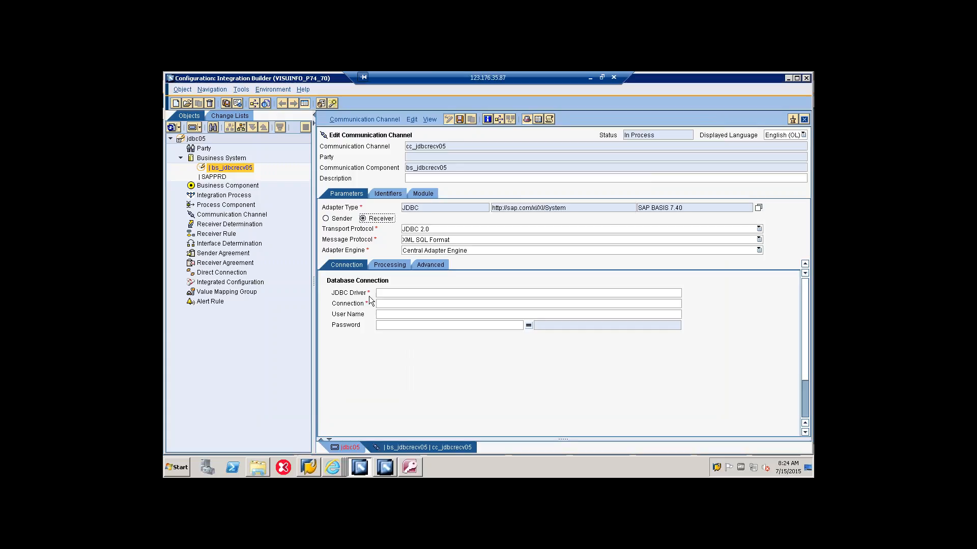
Step: Set the channel's JDBC driver to sun.jdbc.odbc.JdbcOdbcDriver, copied from the ss notes file on the local desktop
click(394, 290)
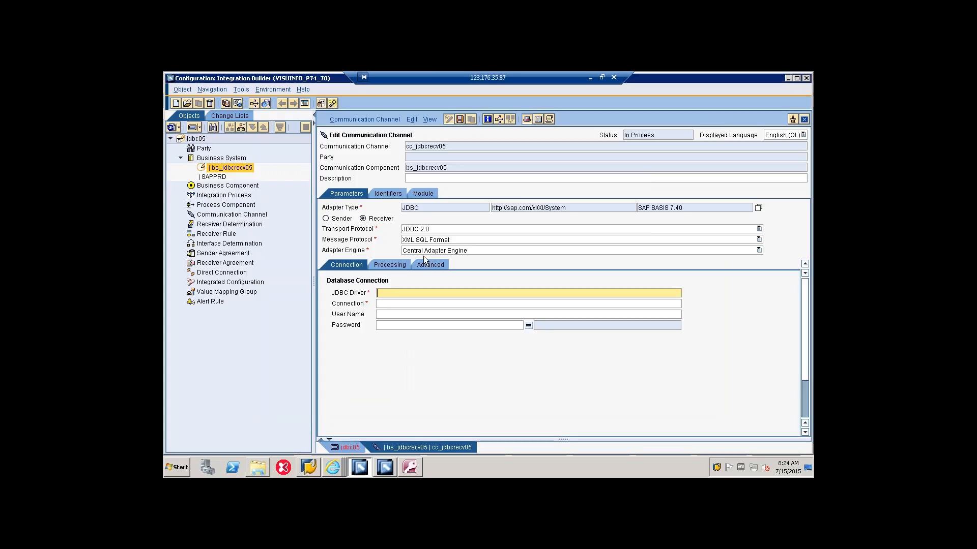
click(589, 79)
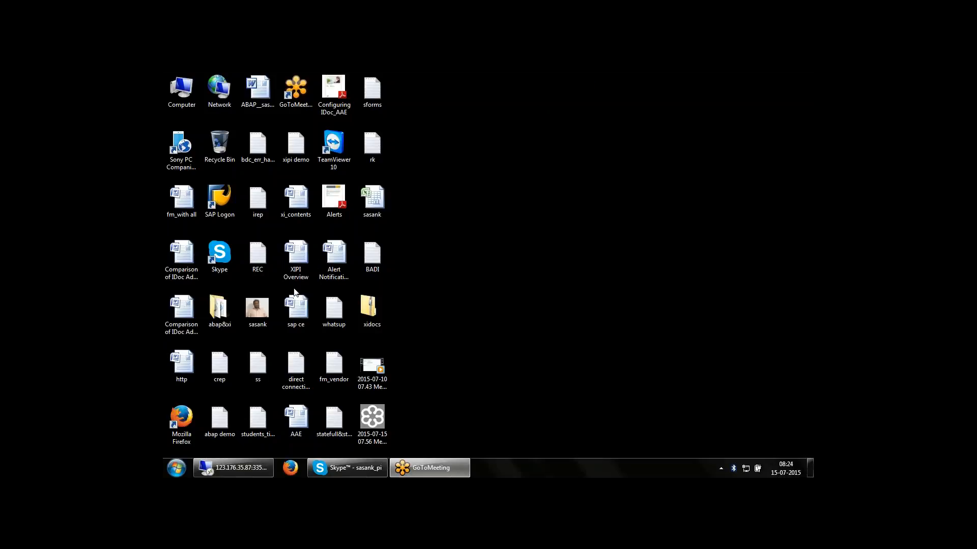
double_click(258, 365)
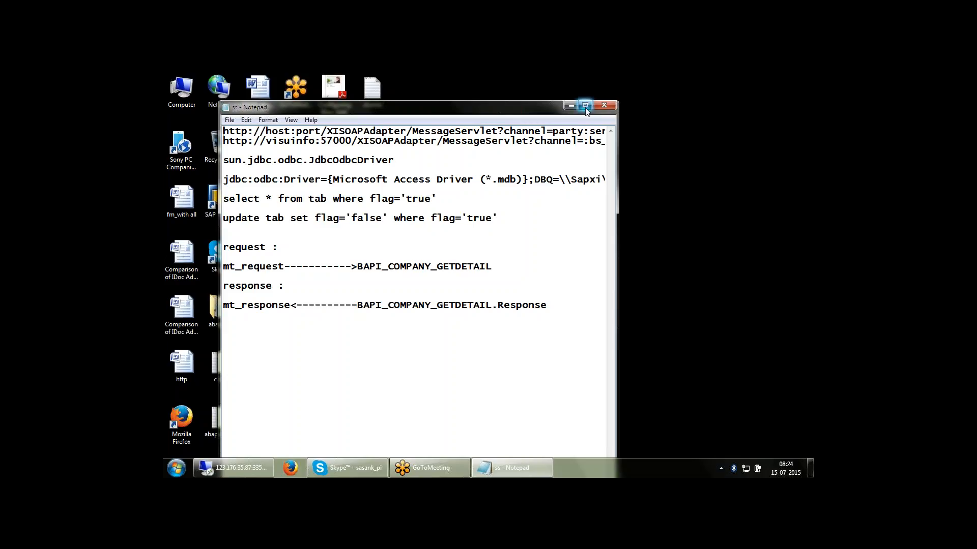
click(585, 105)
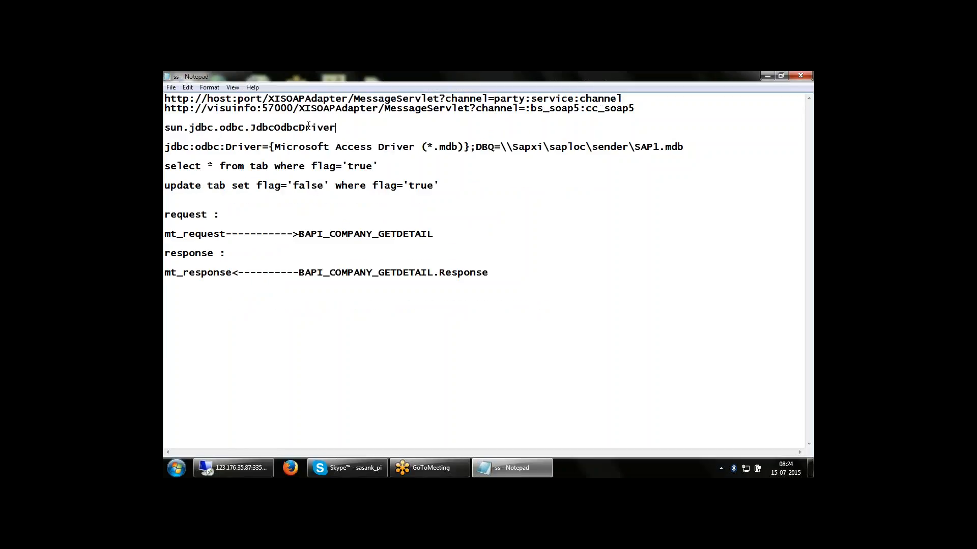
drag(338, 128, 164, 128)
key(ctrl+c)
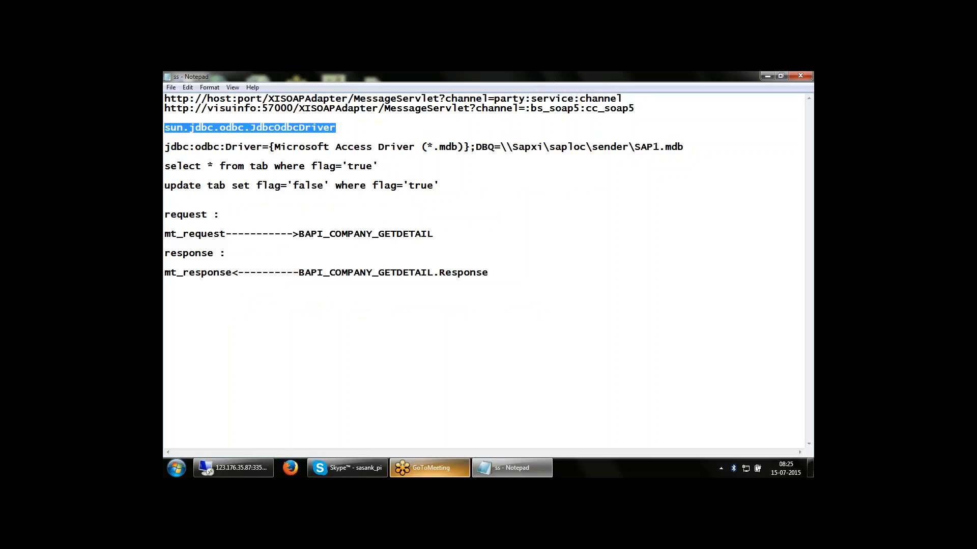
click(233, 468)
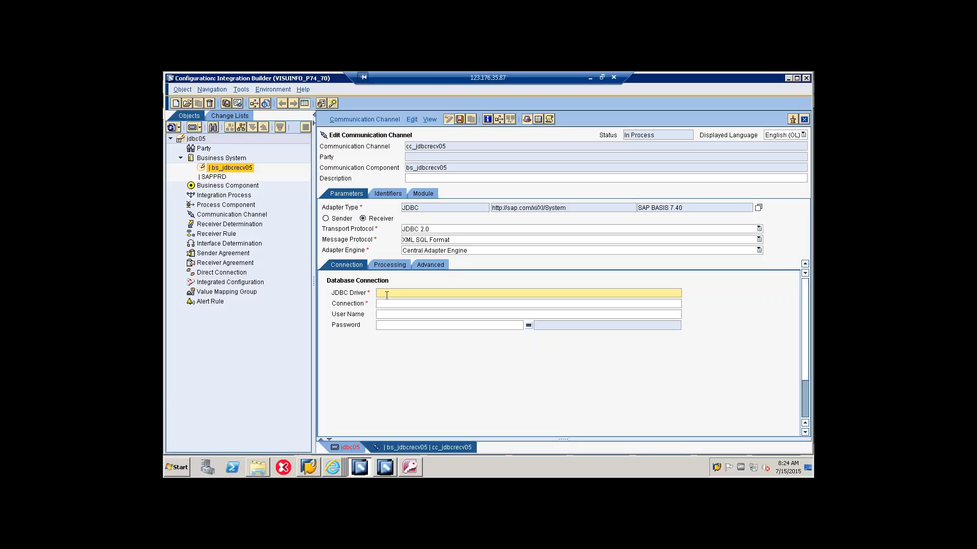
key(ctrl+v)
Step: Fill the channel's connection with jdbc:odbc:Driver={Microsoft Access Driver (*.mdb)};DBQ= copied from the ss notes file
click(381, 302)
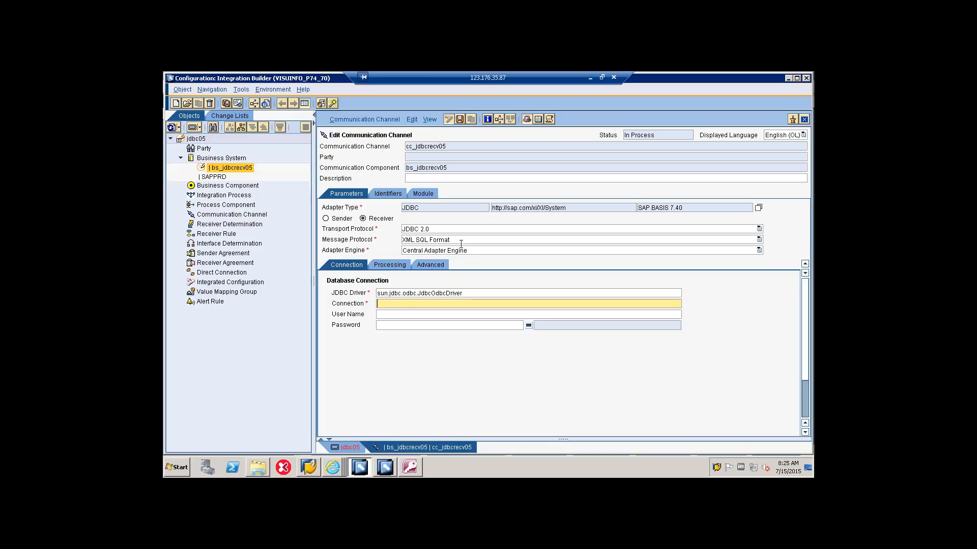
click(589, 78)
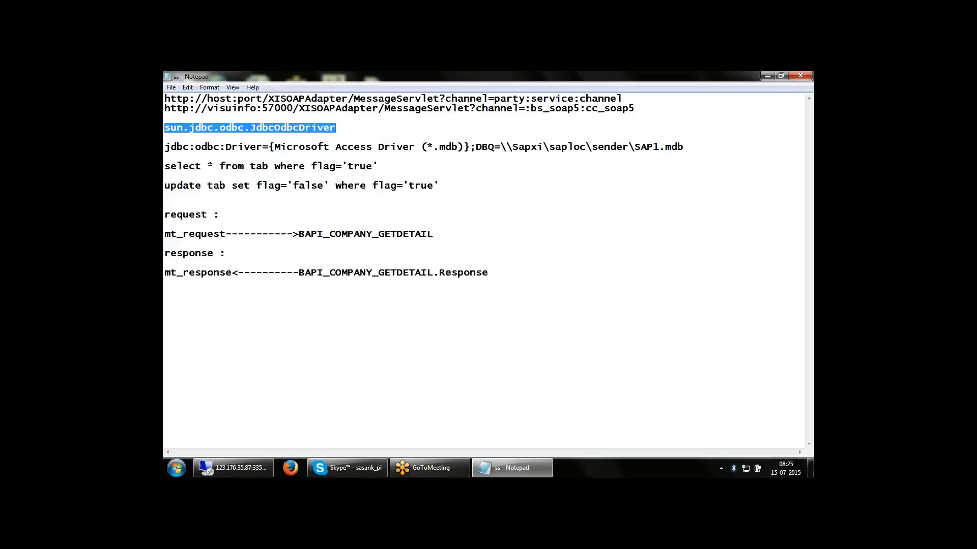
drag(164, 148, 501, 148)
key(ctrl+c)
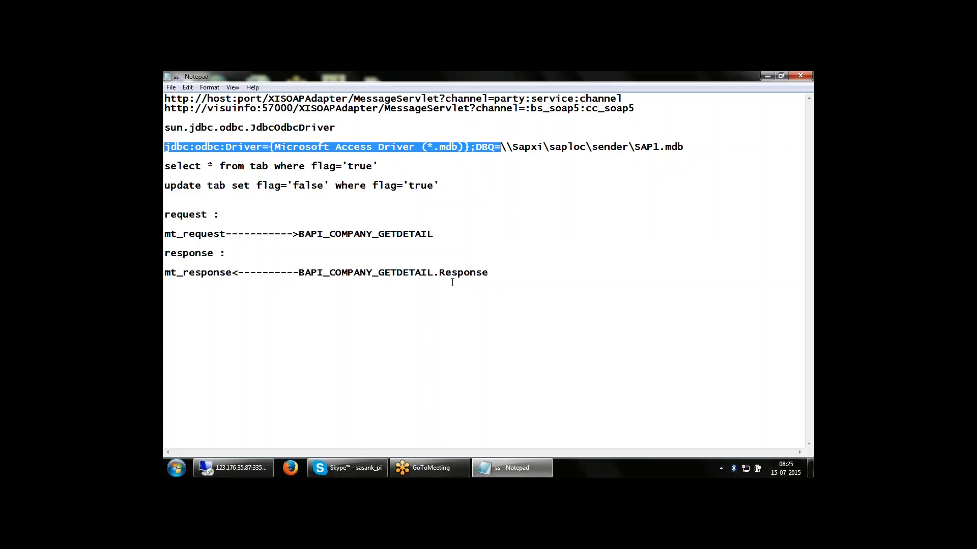
click(233, 468)
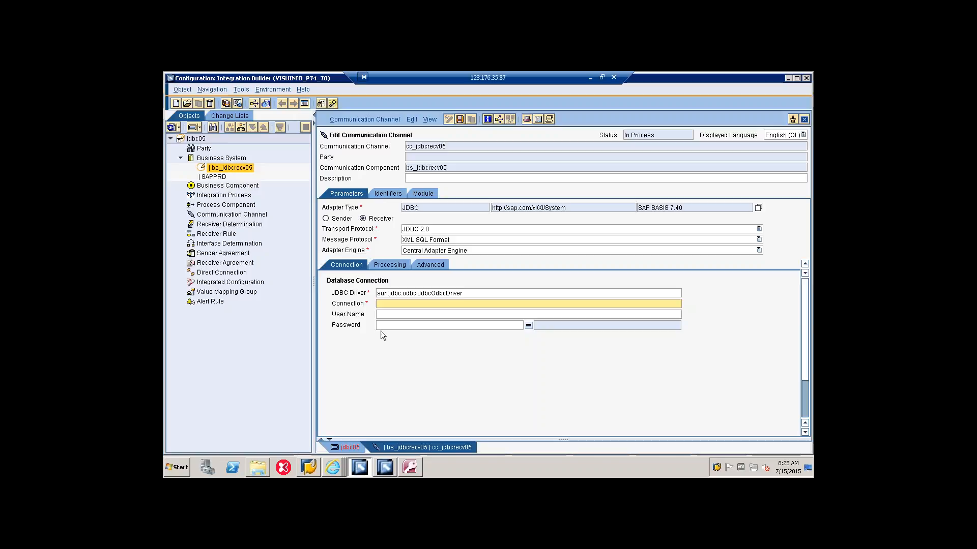
key(ctrl+v)
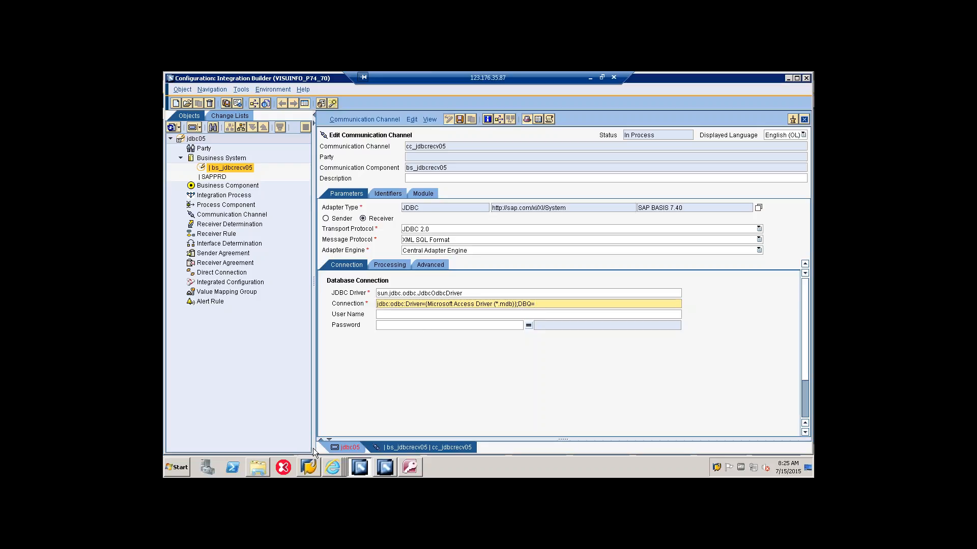
Step: Append the recv folder's network path \\visuinfo1\saploc\recv, copied from the file explorer, to the channel's connection string
click(261, 464)
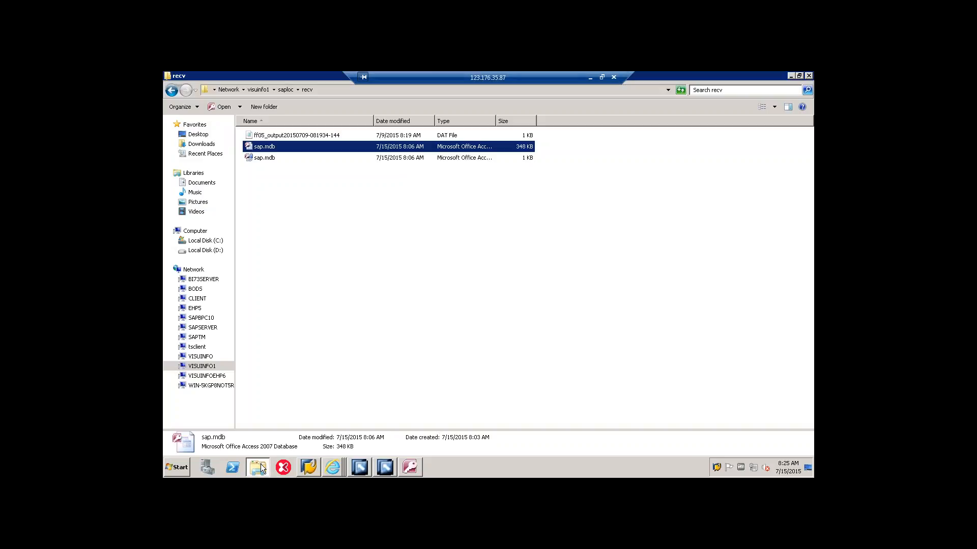
click(358, 90)
key(ctrl+c)
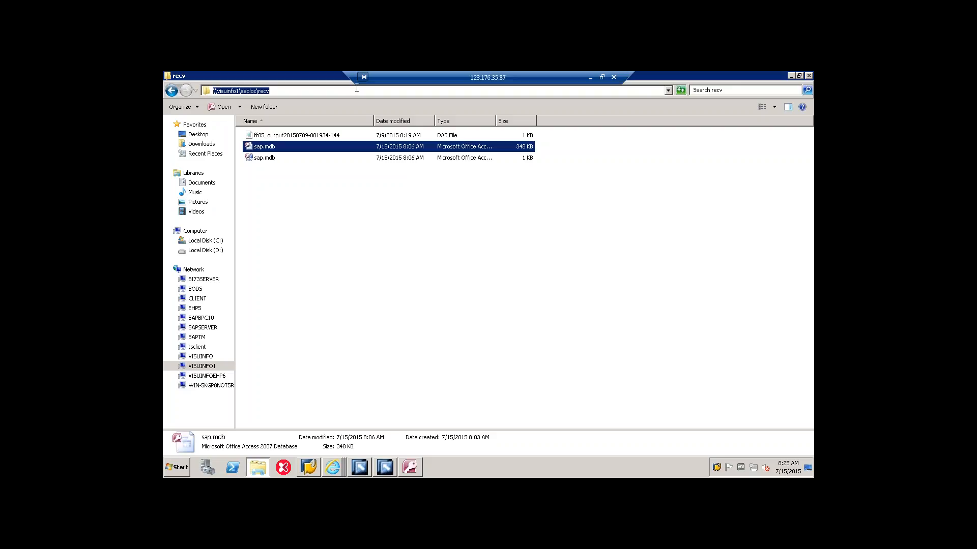
click(392, 471)
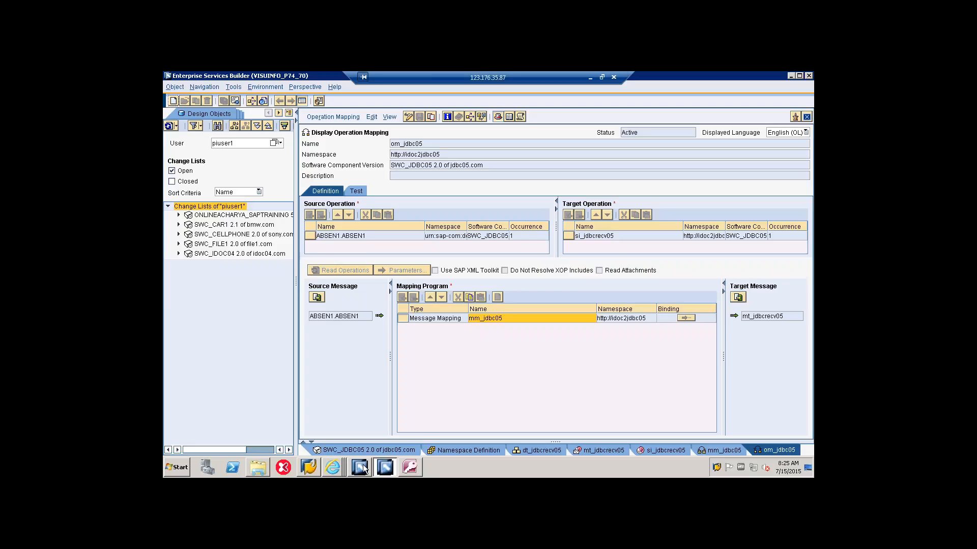
click(360, 467)
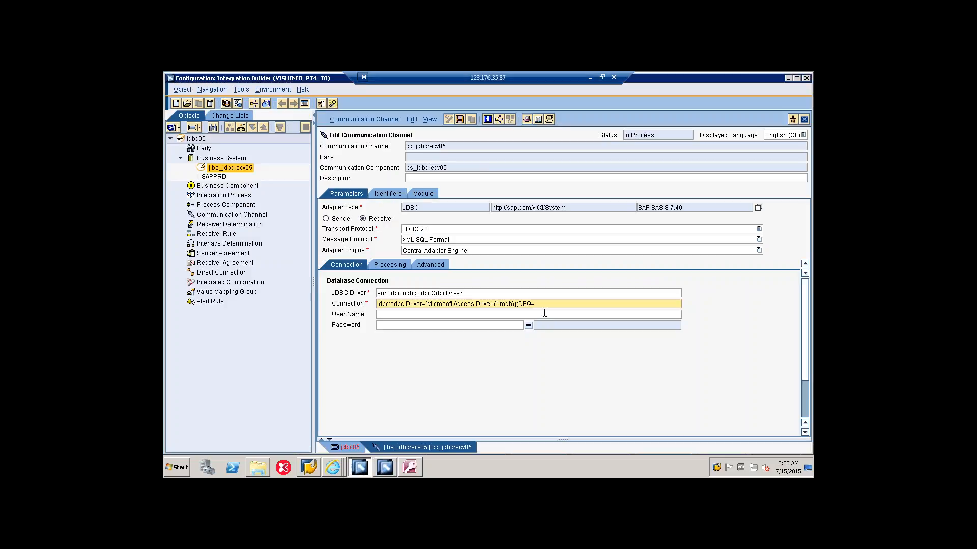
key(ctrl+v)
Step: Examine the sample connection and SQL statements in the ss notes file, and return to the communication channel
click(589, 78)
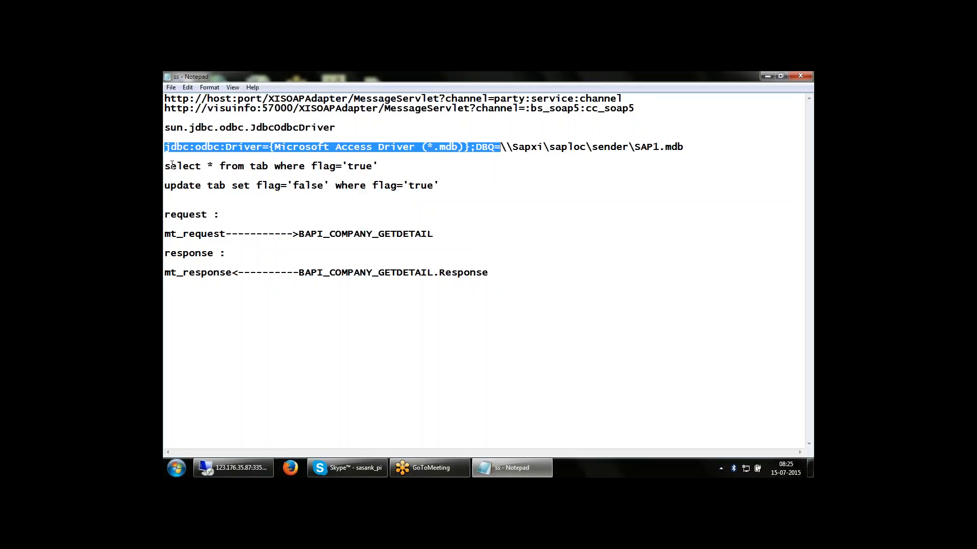
click(180, 159)
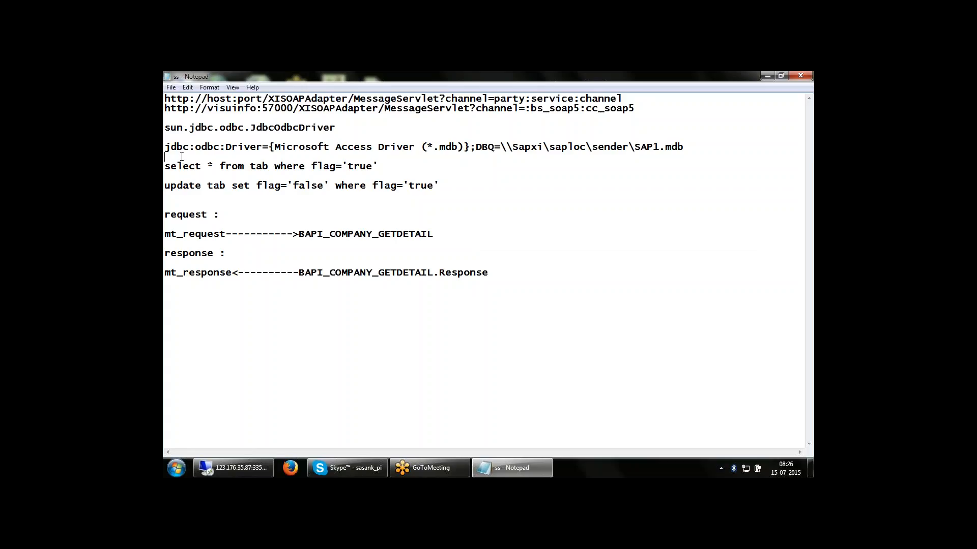
click(233, 468)
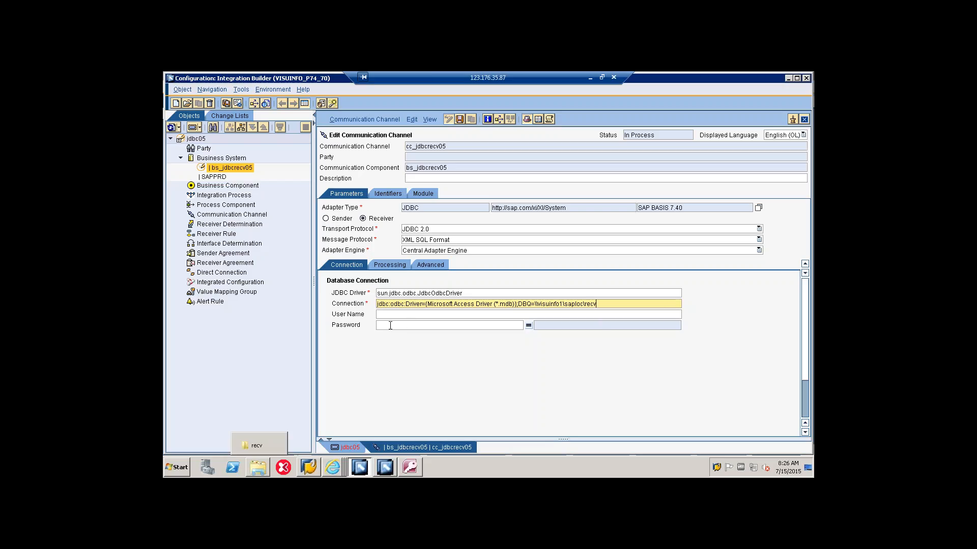
Step: Check the channel's Processing and Advanced settings, and save the channel and configuration scenario jdbc05
click(402, 267)
click(423, 266)
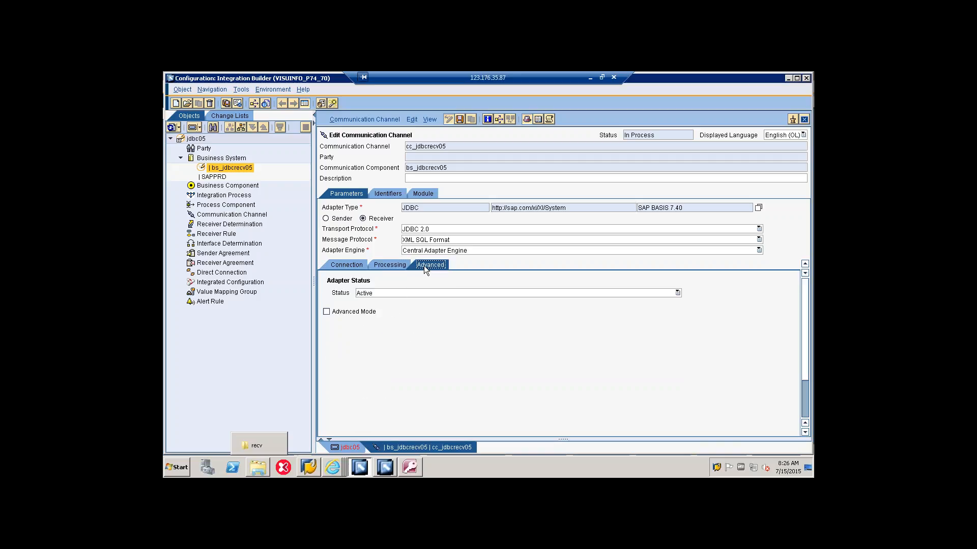
click(346, 267)
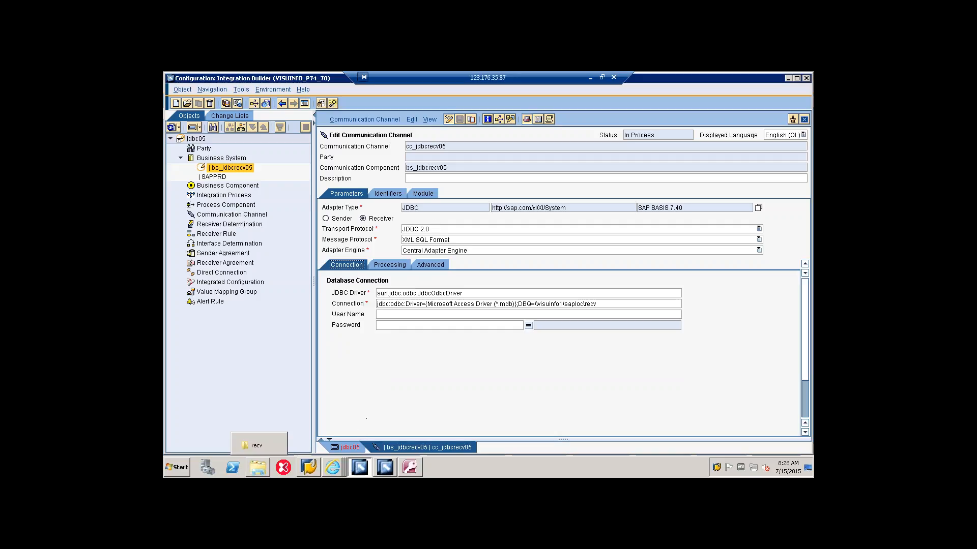
click(349, 447)
click(453, 119)
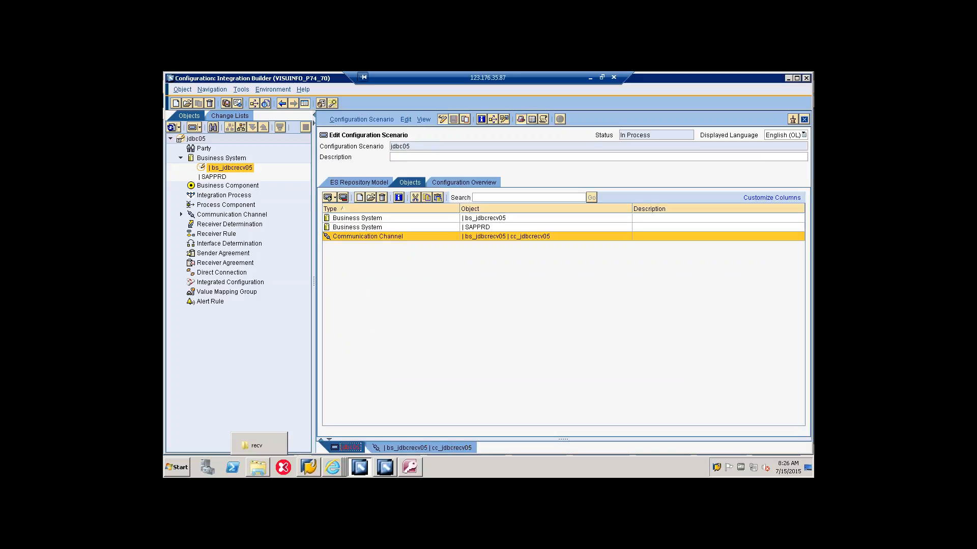
Step: Start a new receiver determination in scenario jdbc05 with SAPPRD as the sender communication component
click(181, 214)
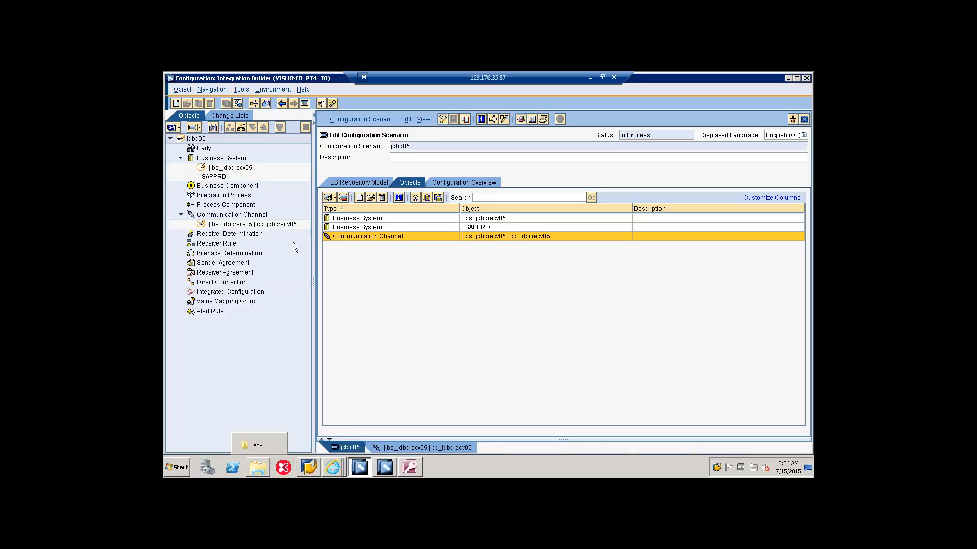
right_click(251, 233)
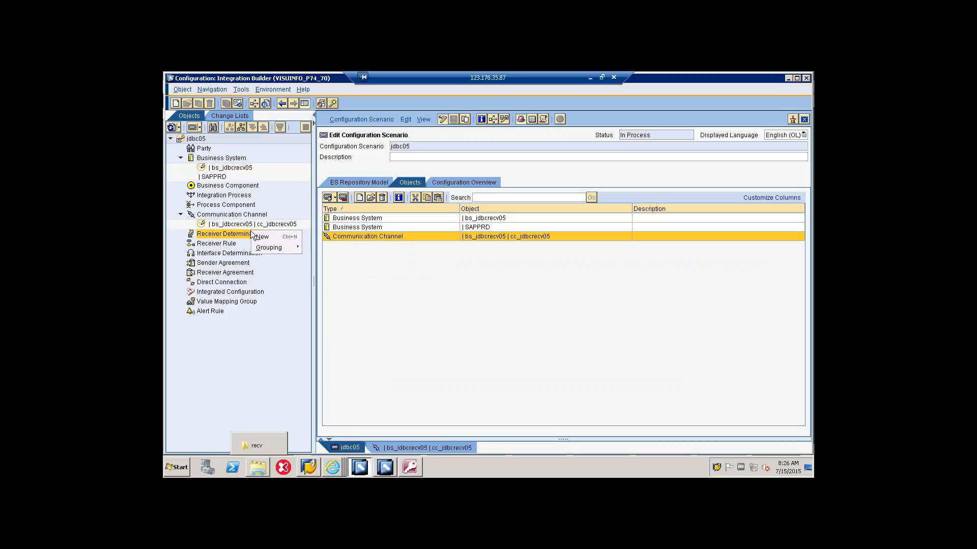
click(255, 236)
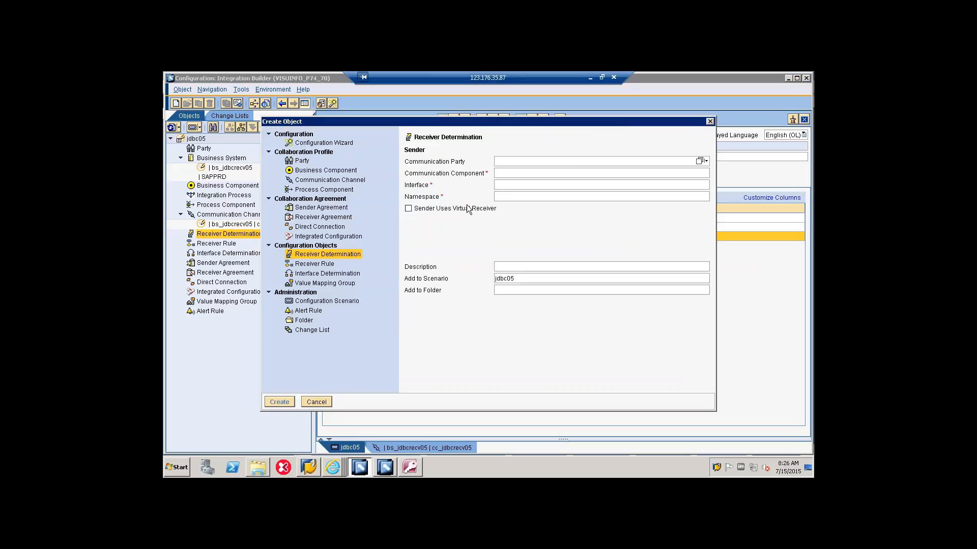
click(502, 176)
click(706, 173)
click(710, 183)
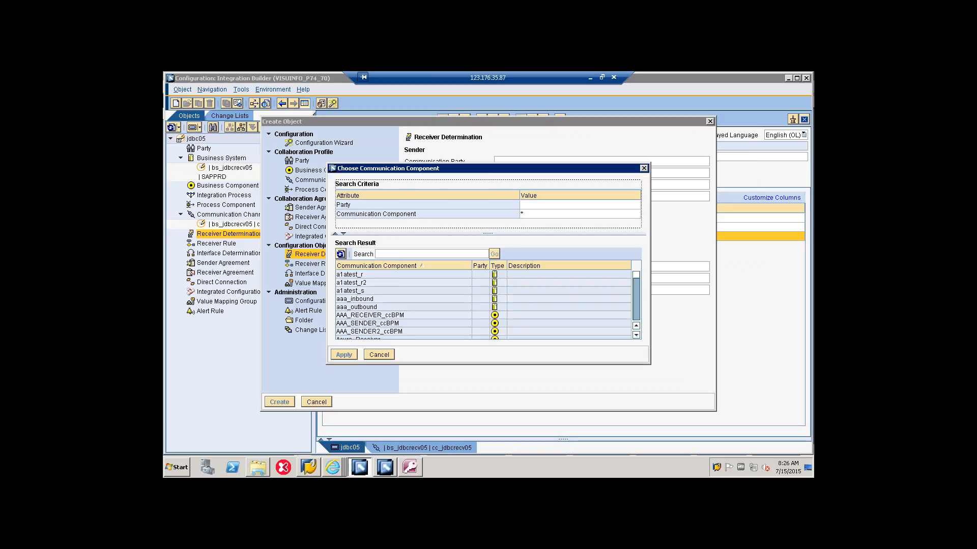
click(407, 252)
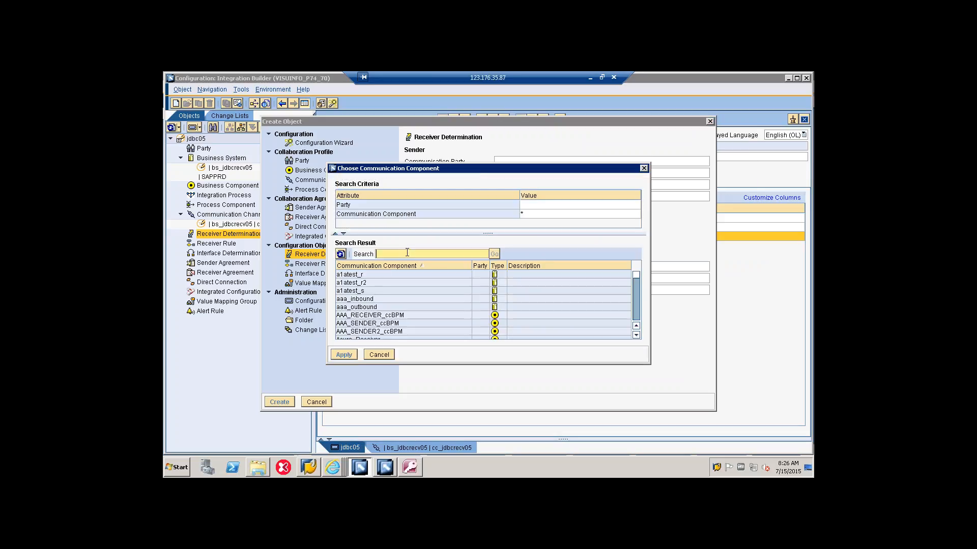
text(sapprd)
click(366, 336)
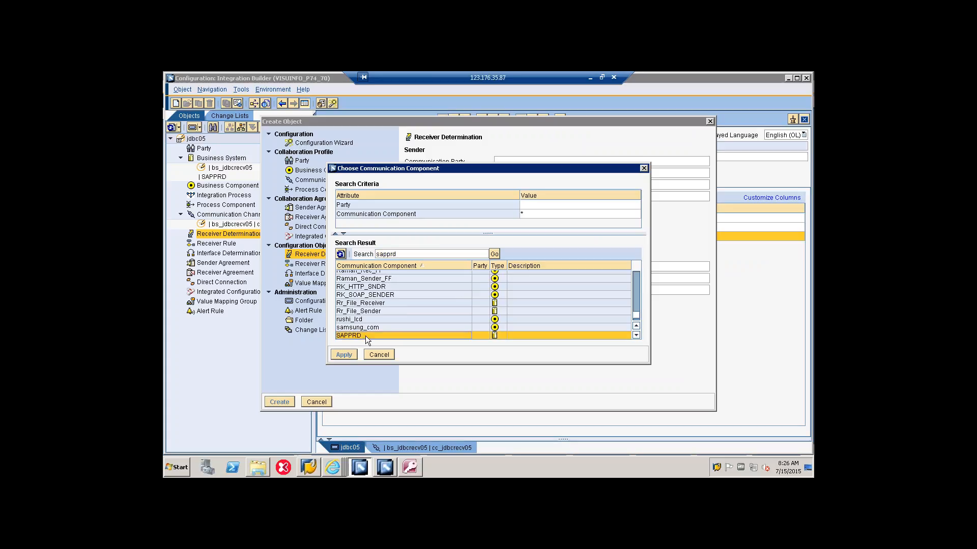
click(344, 355)
Step: Choose the ABSEN1.ABSEN1 interface of SWC_JDBC05 2.0 and try to create the receiver determination
click(565, 186)
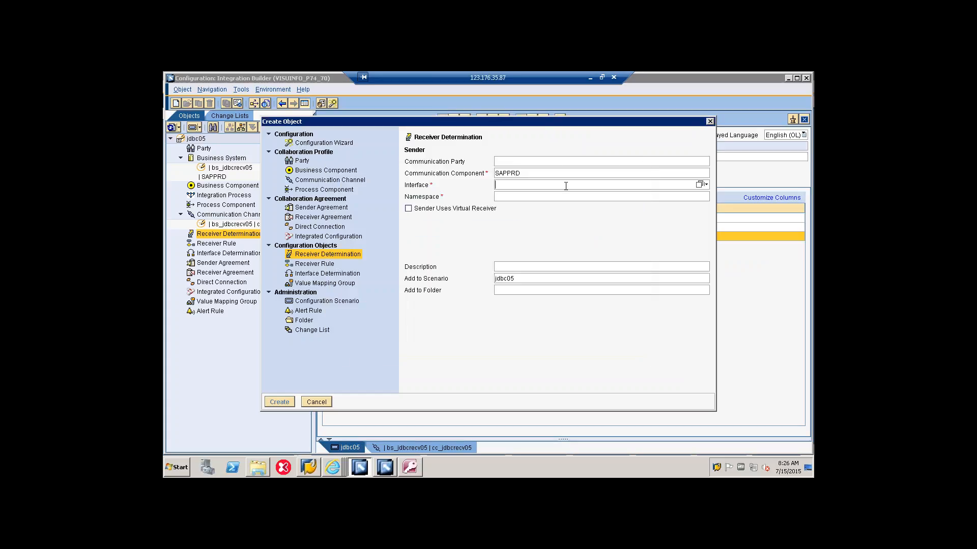
click(698, 184)
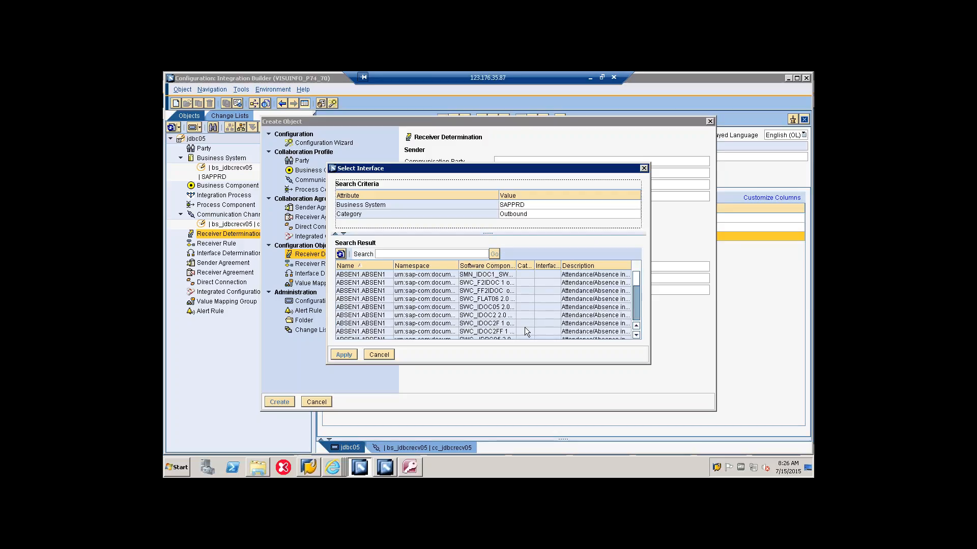
scroll(526, 329, down, 2)
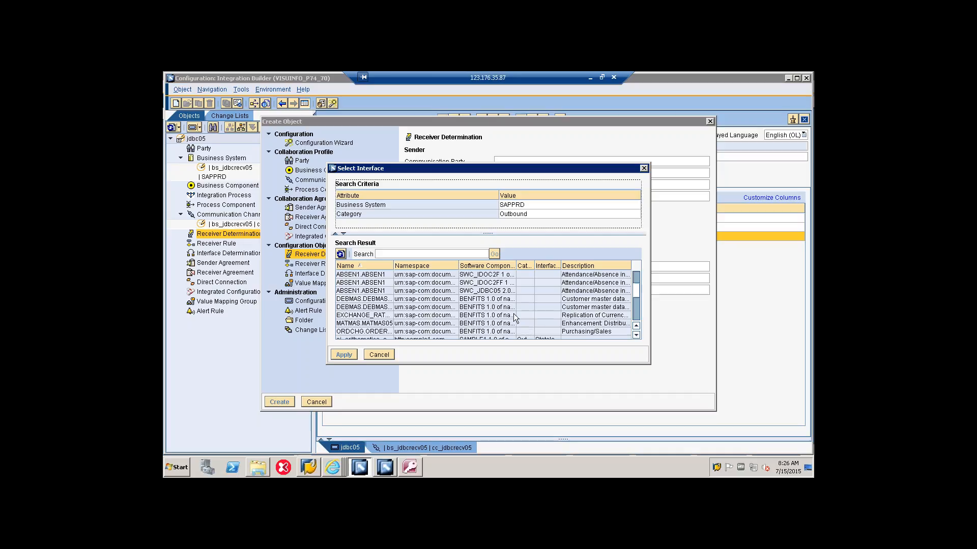
click(501, 293)
click(499, 296)
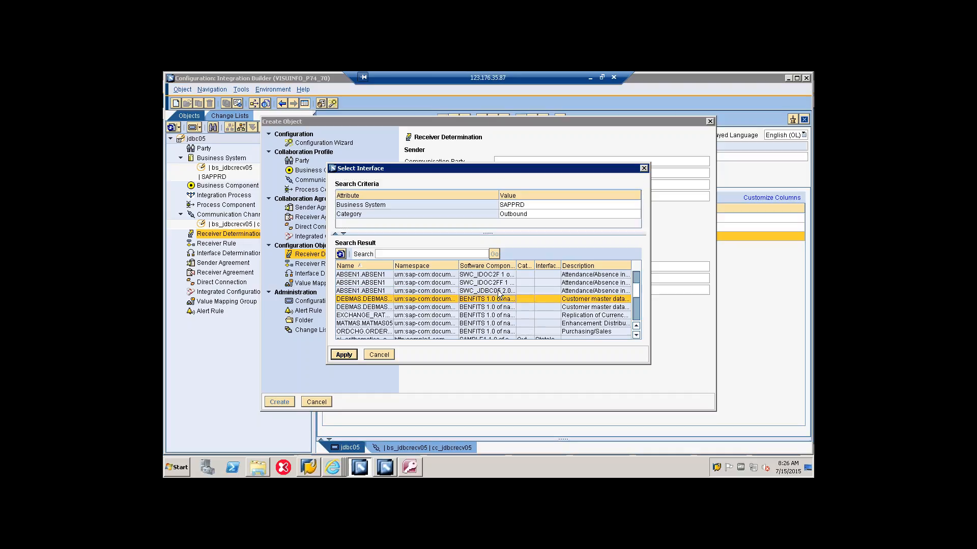
click(498, 291)
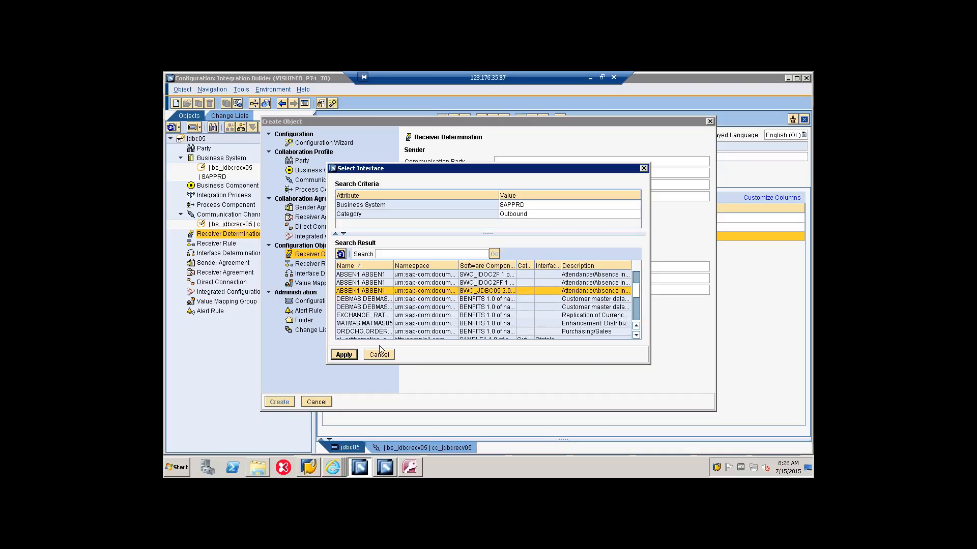
click(348, 359)
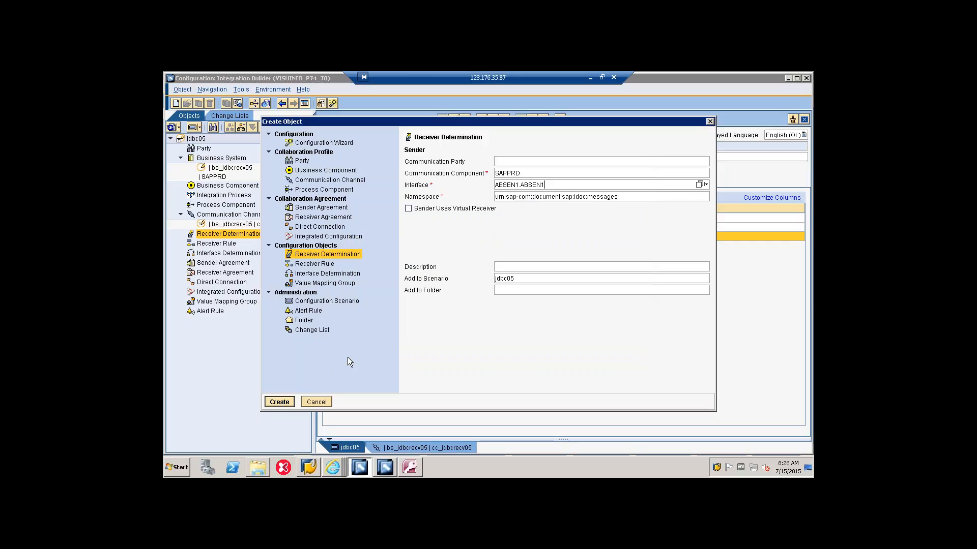
click(291, 401)
click(320, 402)
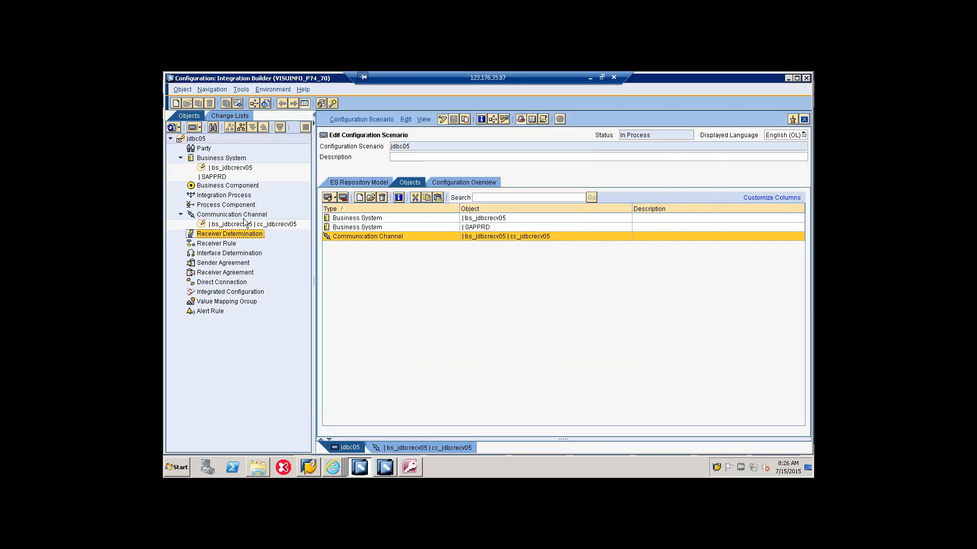
Step: Delete the existing receiver determination SAPPRD | ABSEN1.ABSEN1 from the object view
click(199, 128)
click(202, 144)
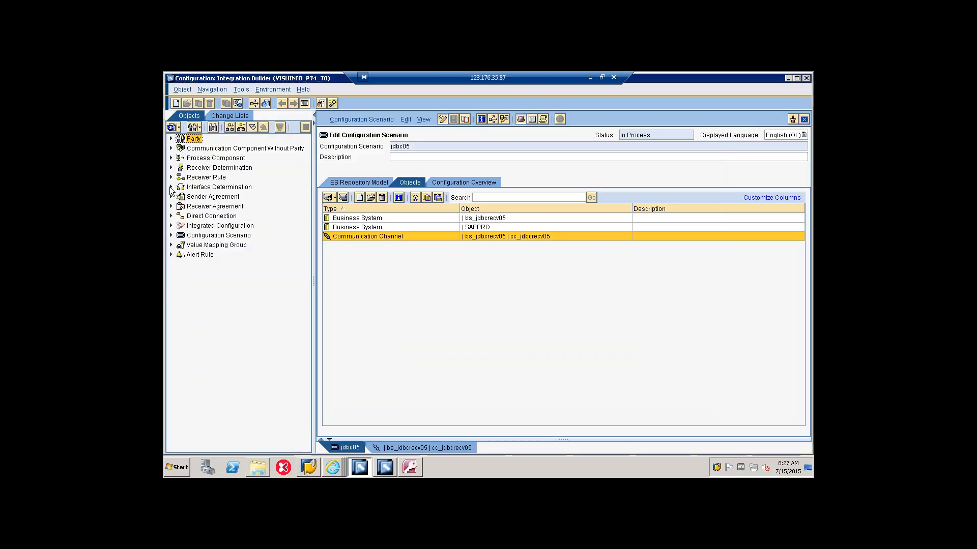
click(171, 167)
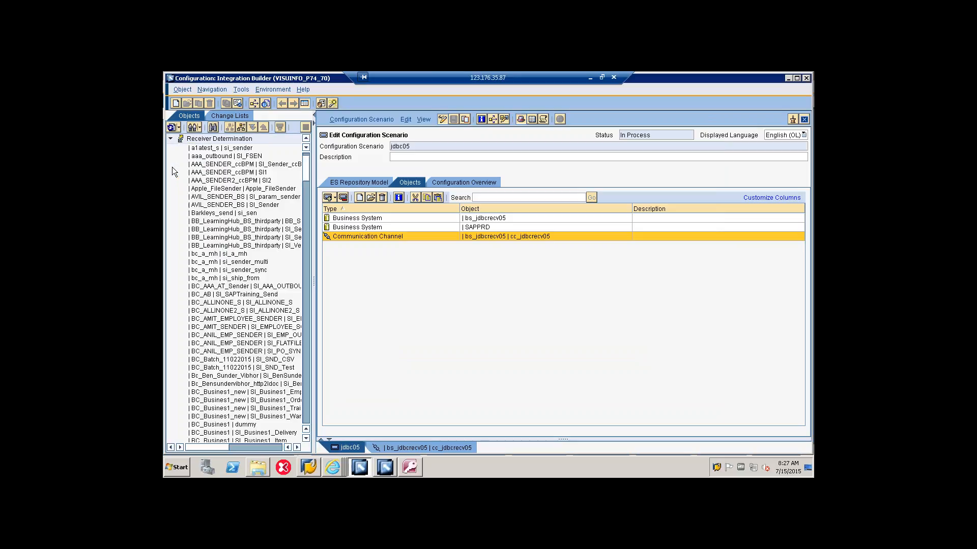
drag(307, 170, 287, 411)
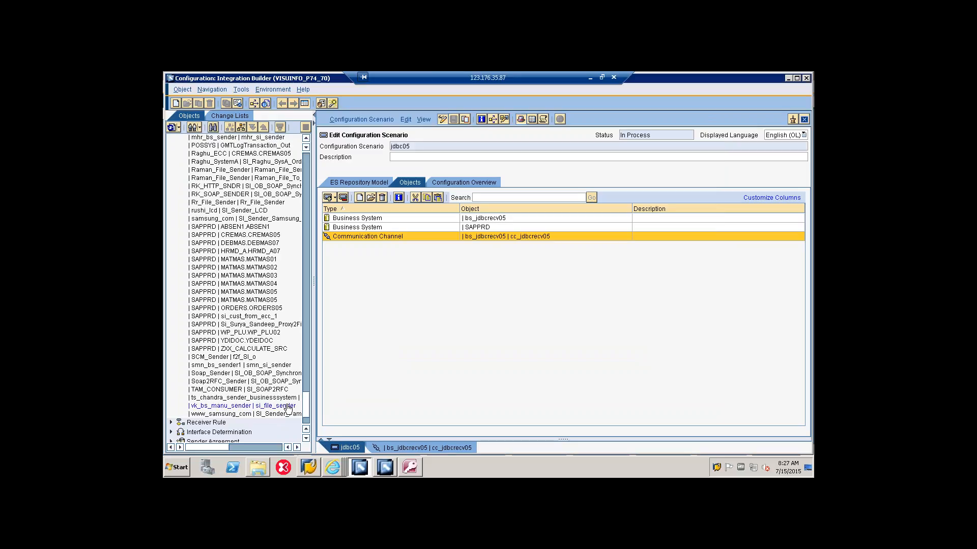
right_click(261, 227)
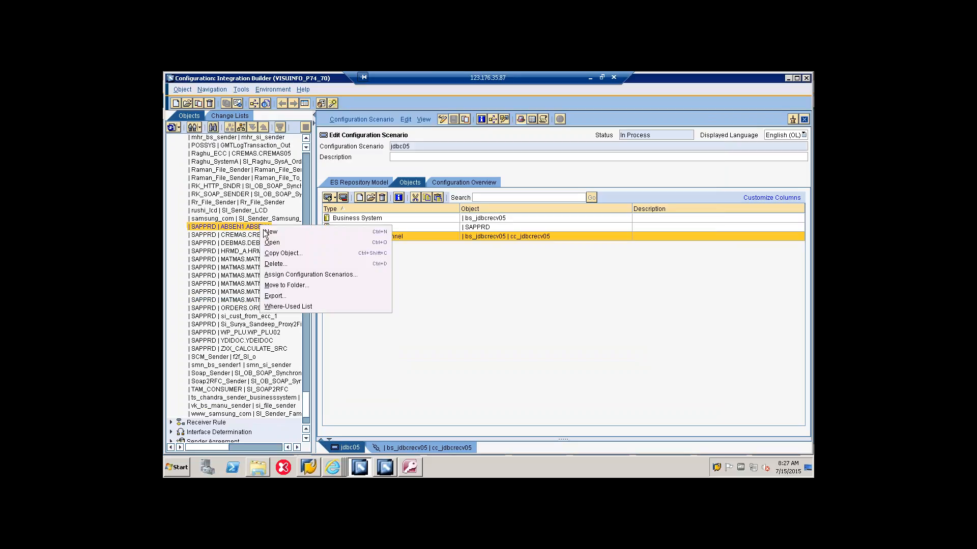
click(267, 261)
click(405, 302)
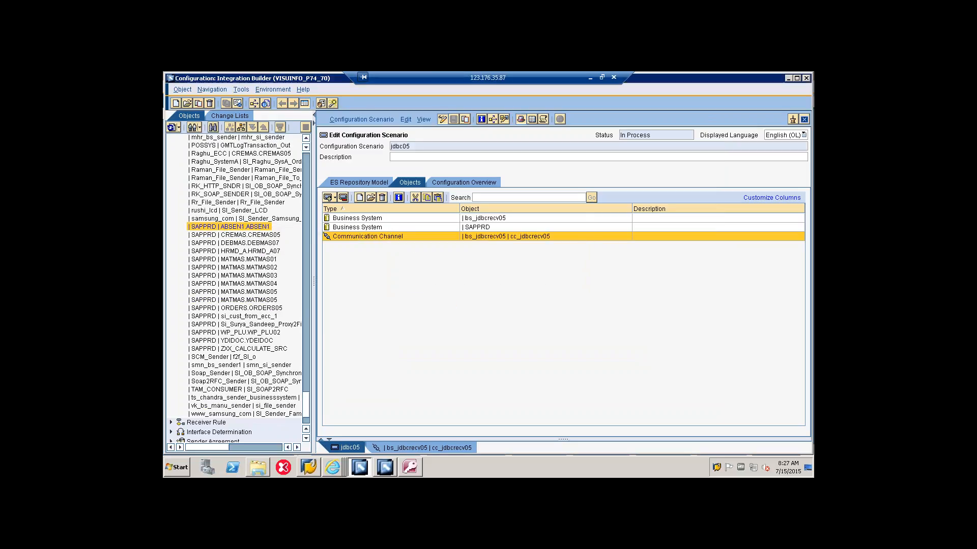
click(404, 303)
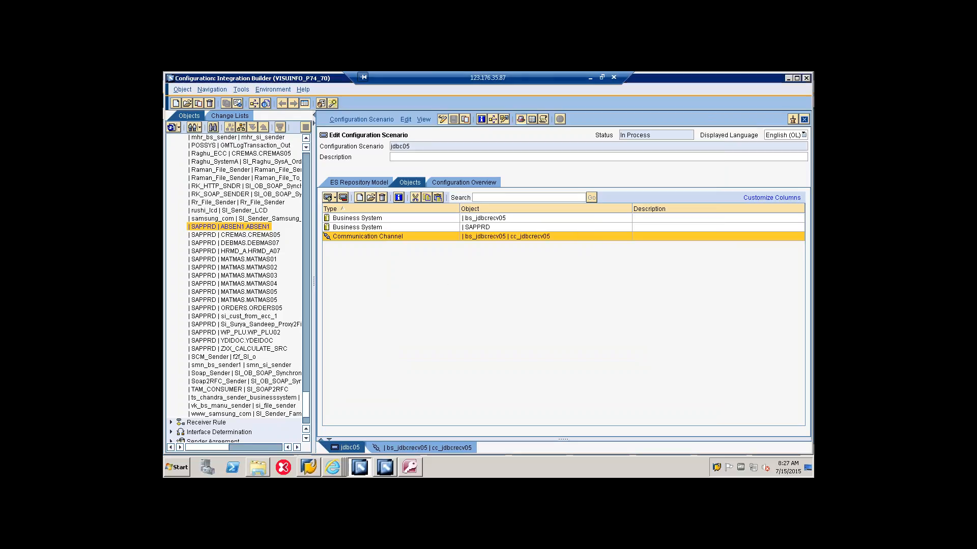
Step: Return to the configuration scenario view and restrict the object tree to scenario jdbc05
click(199, 127)
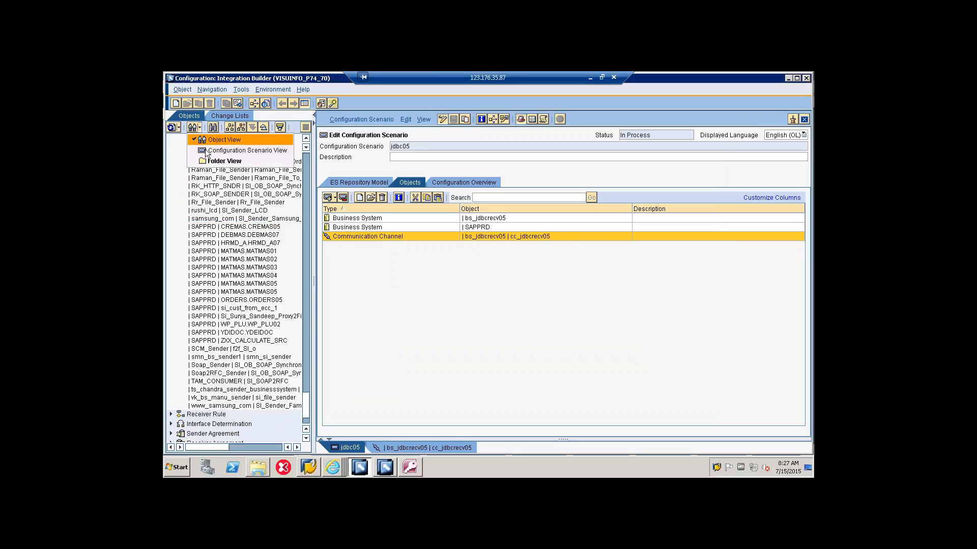
click(219, 147)
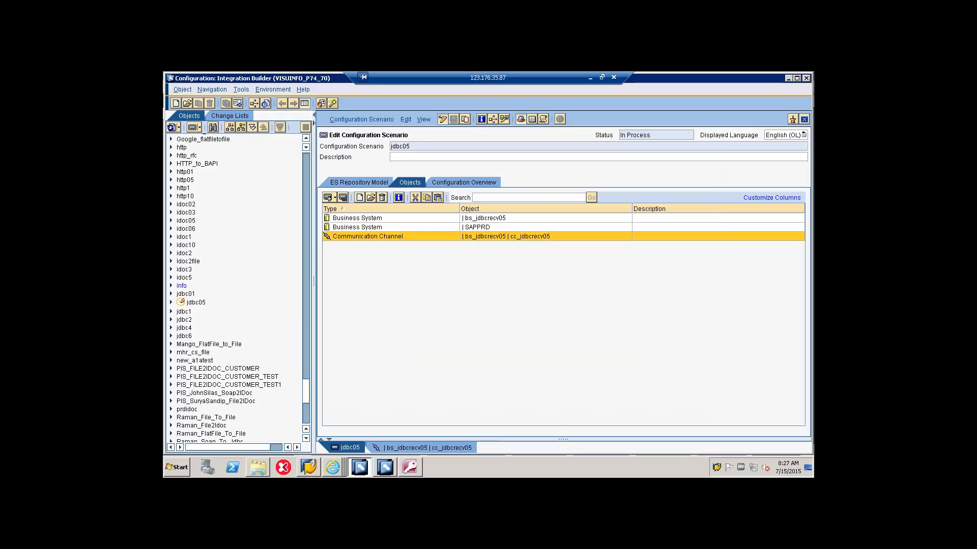
click(197, 303)
click(229, 127)
click(181, 197)
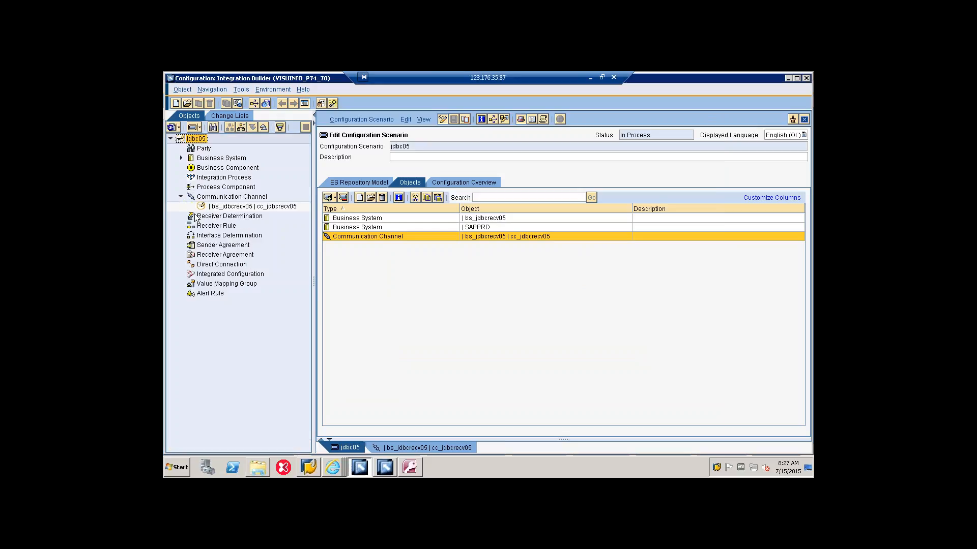
Step: Begin a receiver determination for jdbc05 again, with SAPPRD as the sender communication component
double_click(208, 219)
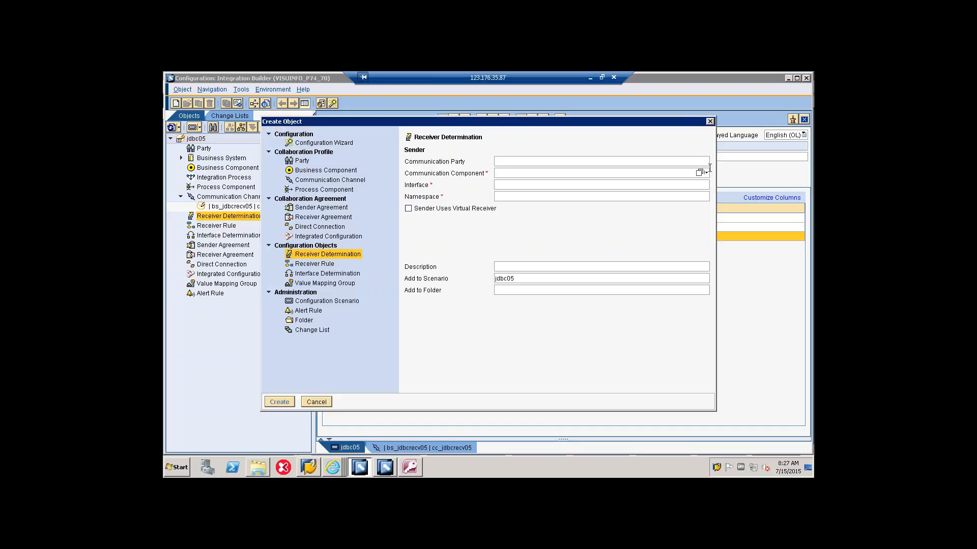
click(700, 172)
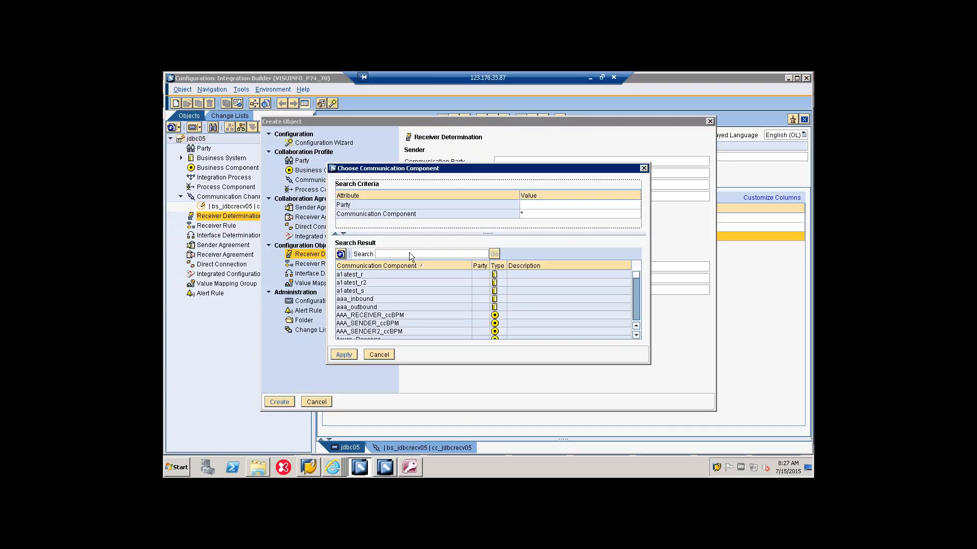
click(409, 254)
text(sapprd)
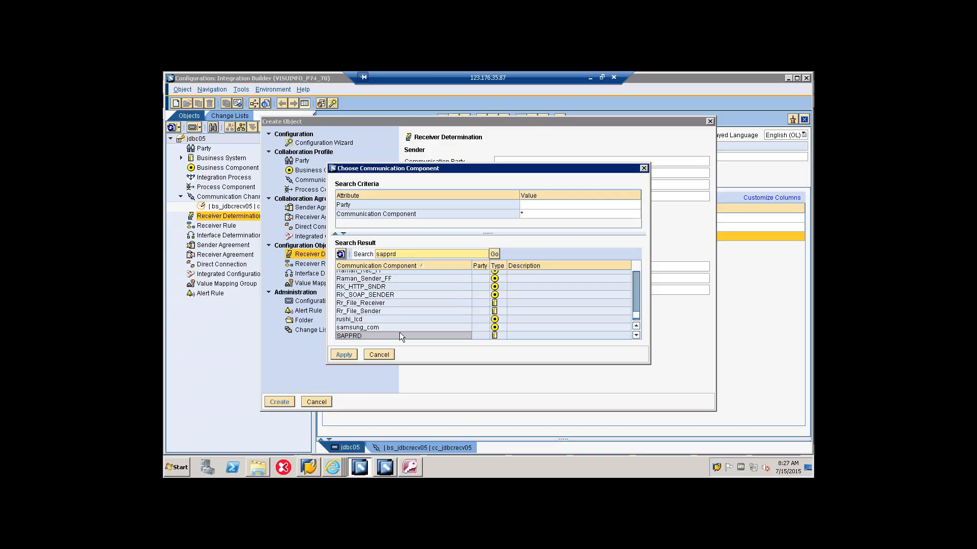
click(399, 334)
click(346, 354)
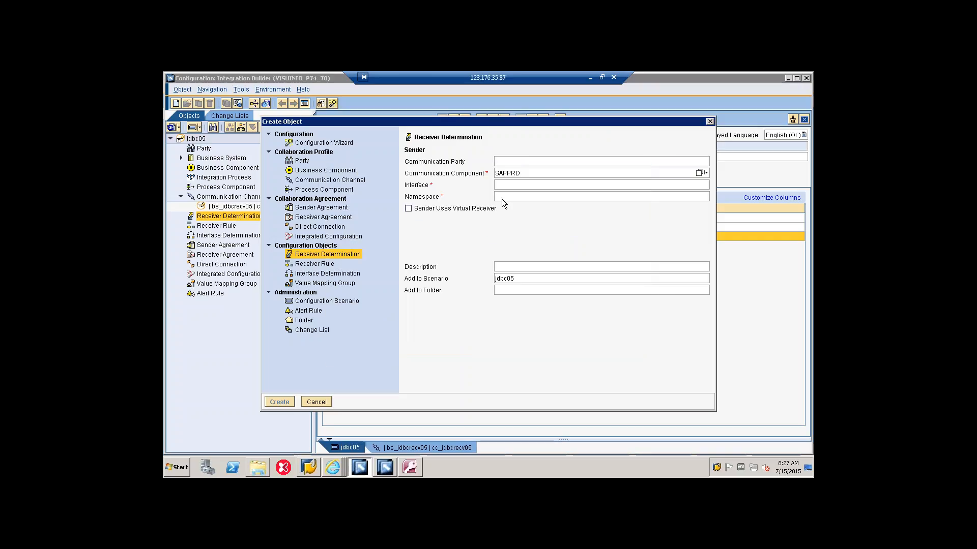
Step: Assign the ABSEN1.ABSEN1 interface from SWC_JDBC05 2.0 as the sender interface and create the receiver determination
click(558, 185)
click(699, 184)
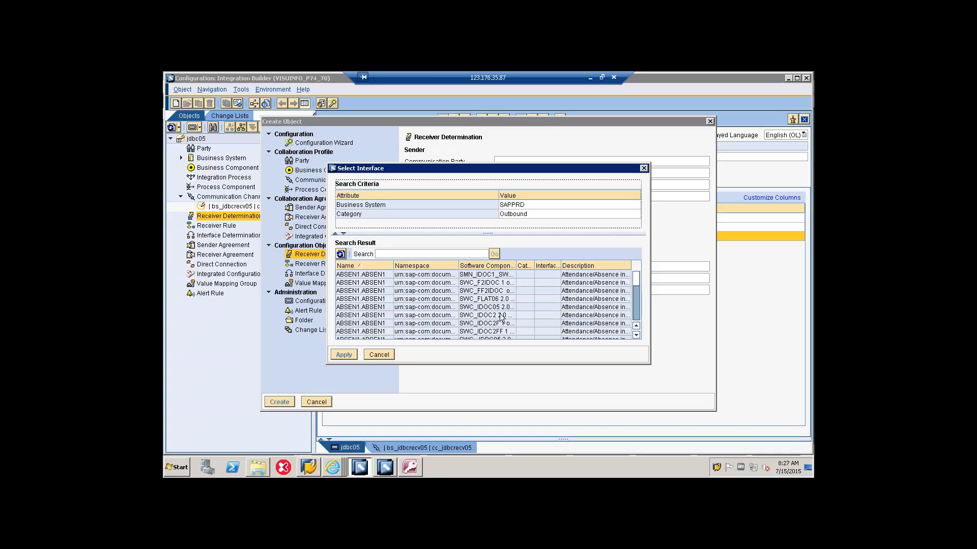
scroll(501, 317, down, 2)
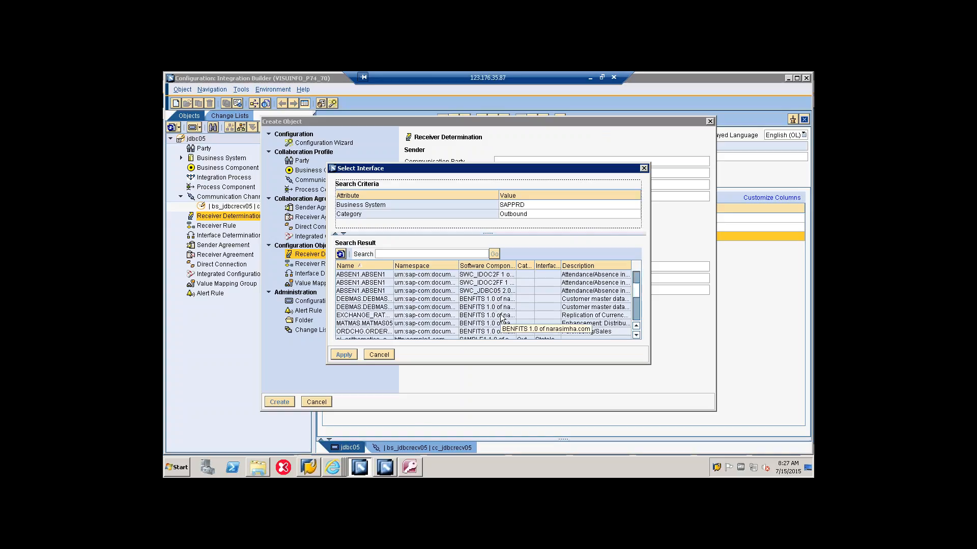
click(500, 293)
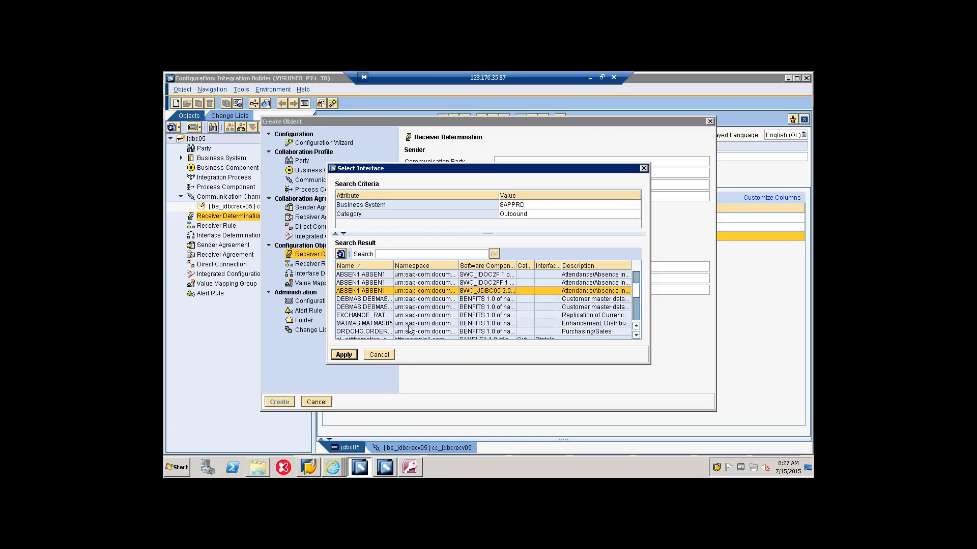
click(337, 355)
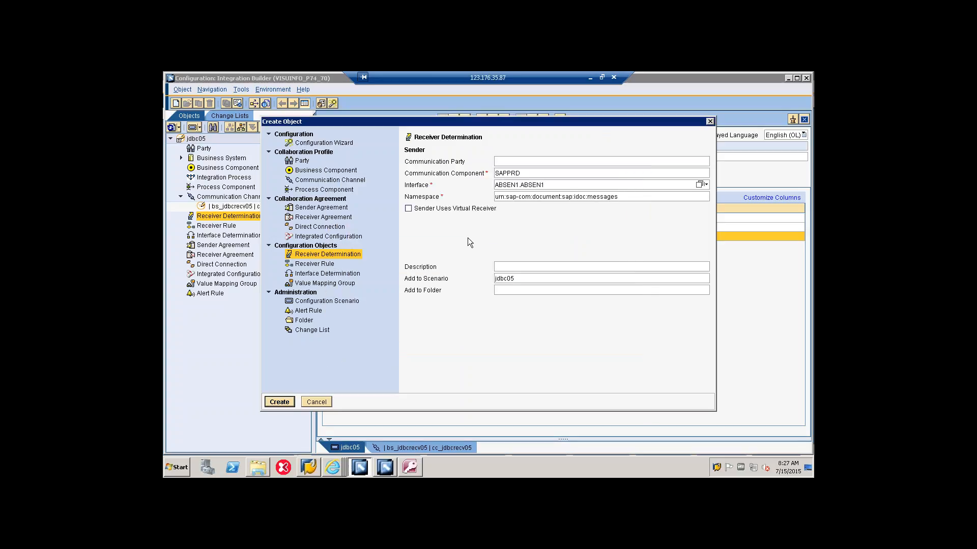
click(273, 405)
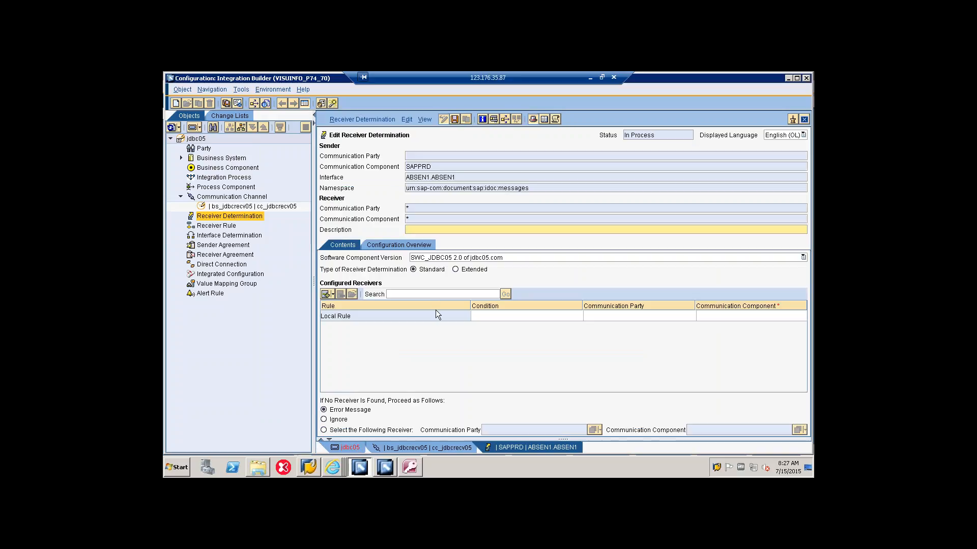
Step: Assign bs_jdbcrecv05 as the receiver communication component of the local rule in the receiver determination
click(753, 315)
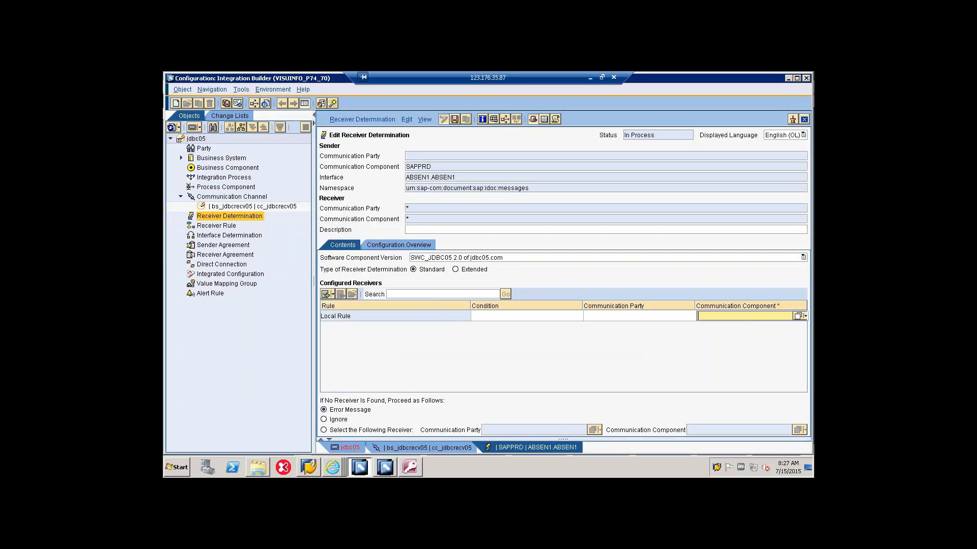
click(796, 316)
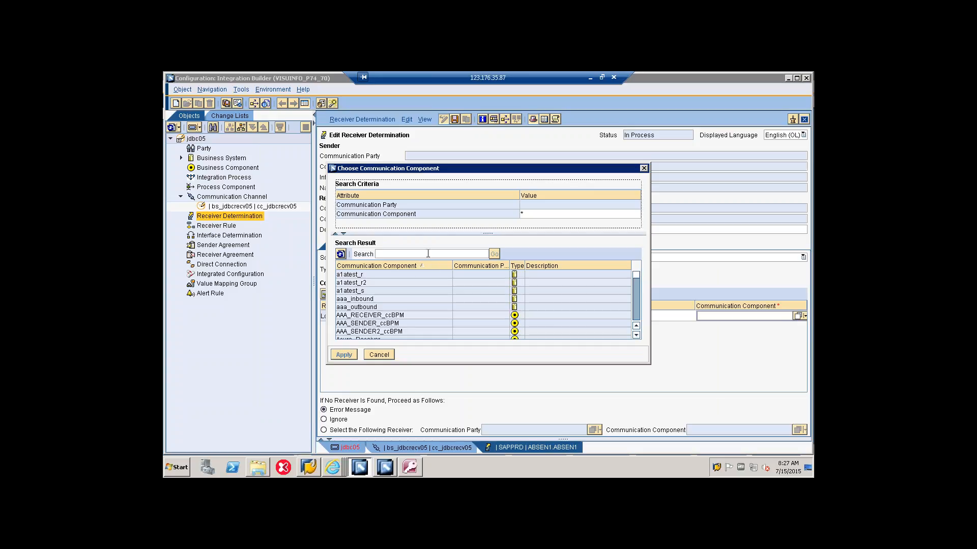
click(437, 253)
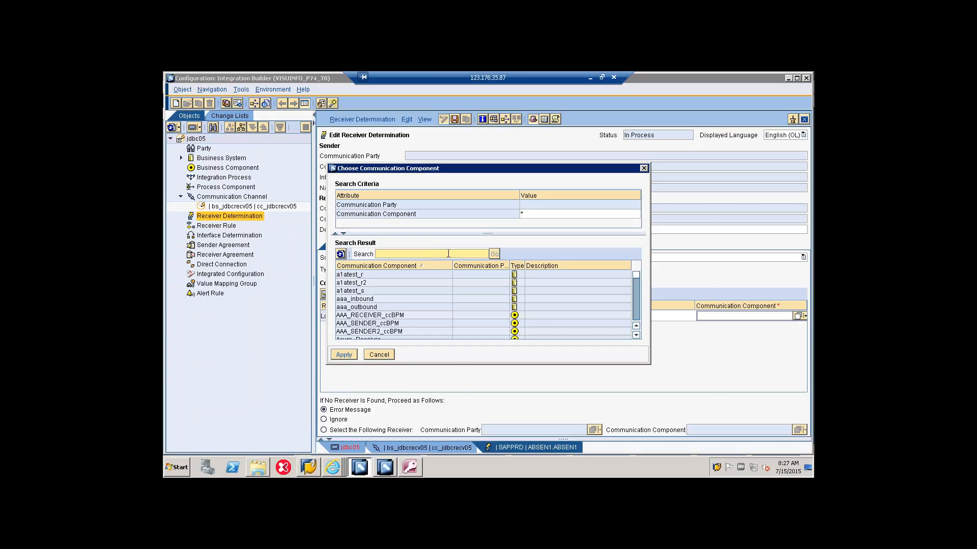
text(bs_jdbcrec0)
key(Return)
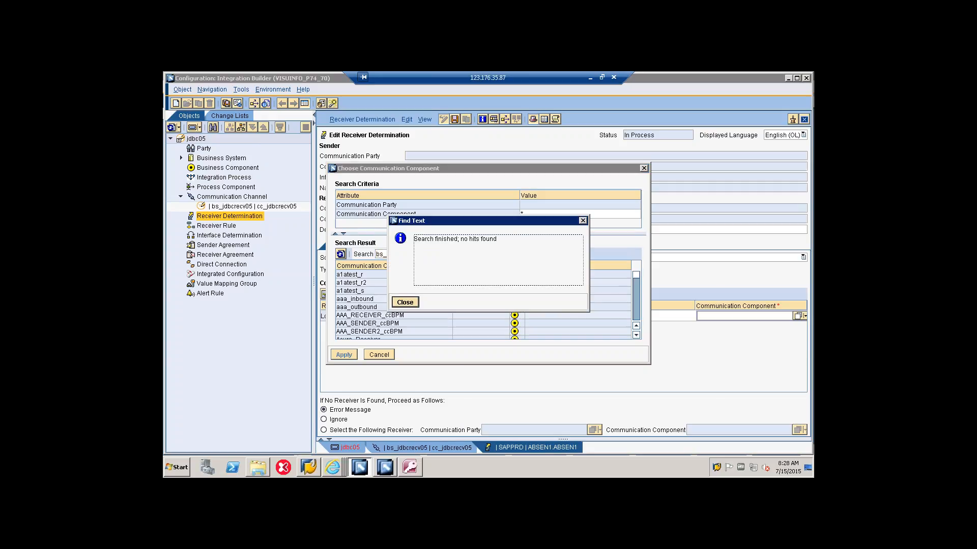
click(404, 303)
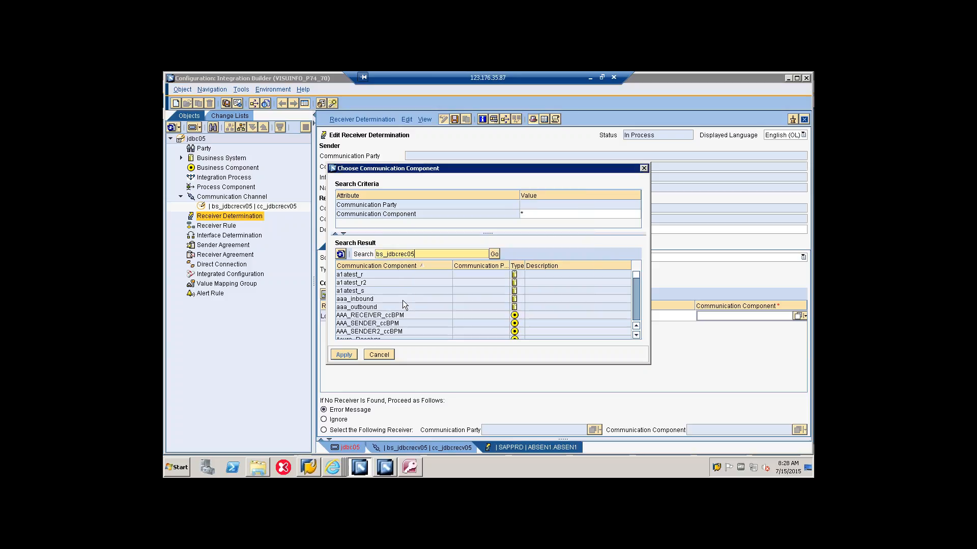
click(407, 254)
text(v)
key(Return)
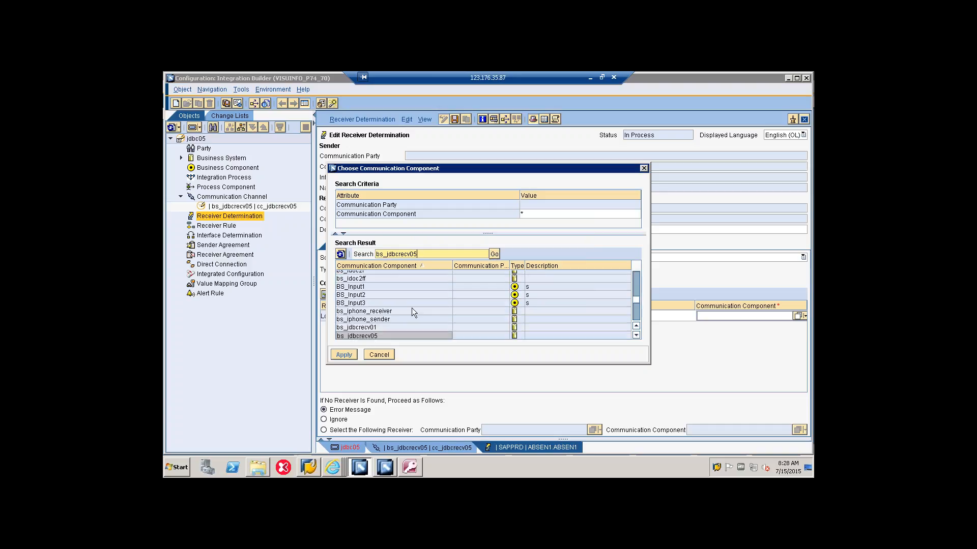
click(382, 336)
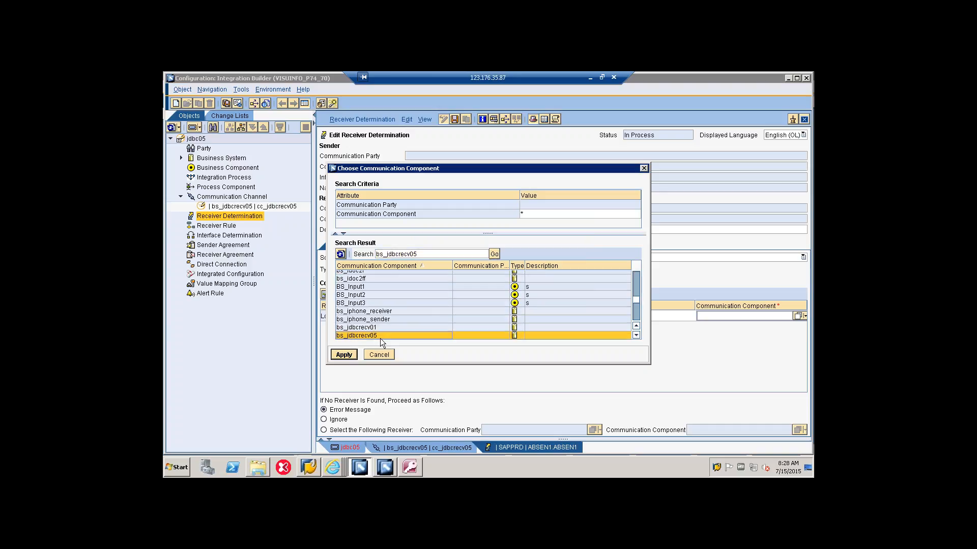
click(344, 354)
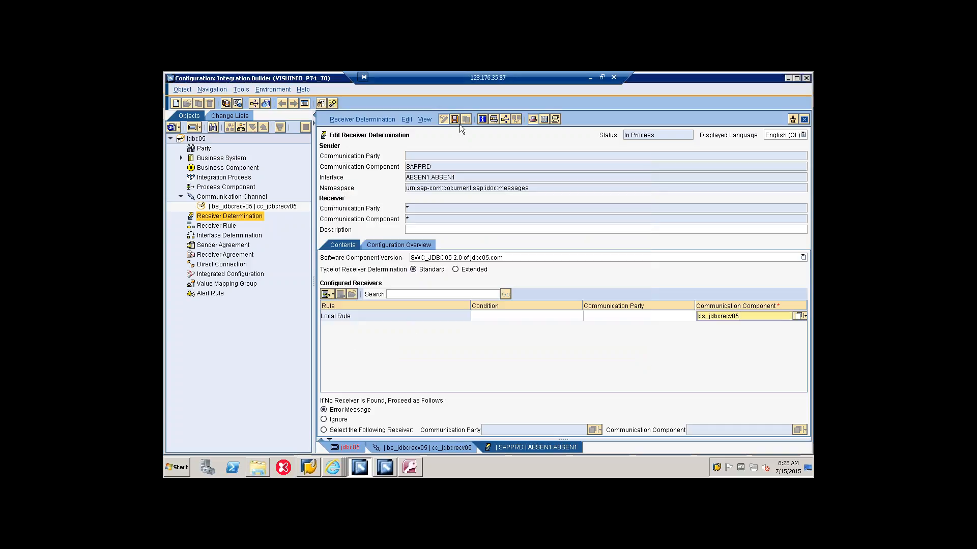
Step: Save the receiver determination and the jdbc05 configuration scenario, and expand the Receiver Determination node in the object tree
click(455, 121)
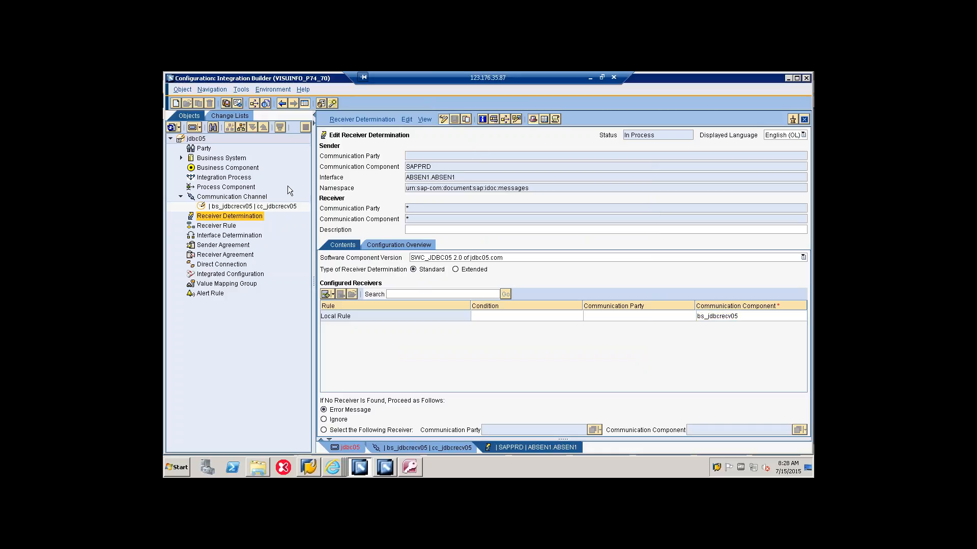
click(346, 447)
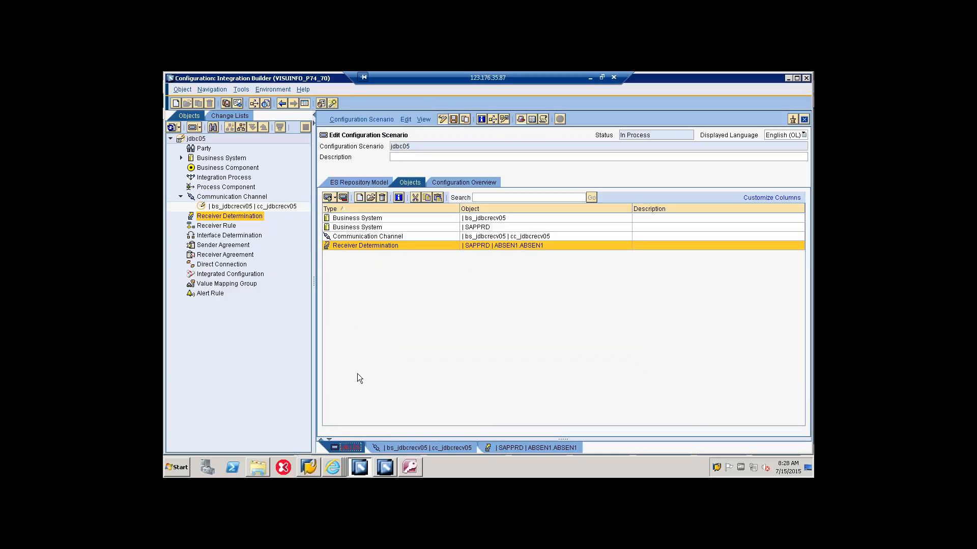
click(453, 118)
click(183, 215)
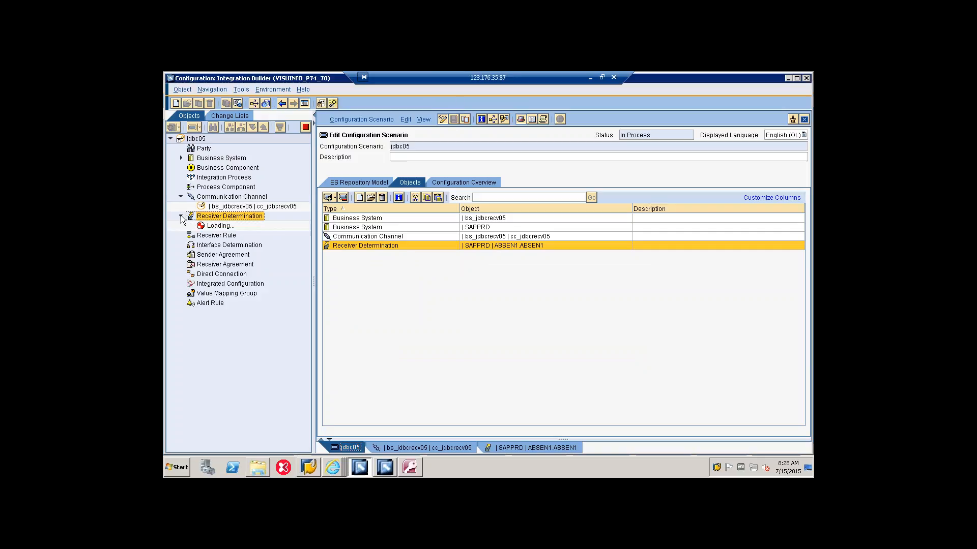
Step: Begin an interface determination for scenario jdbc05 with SAPPRD as the sender communication component
right_click(204, 245)
click(213, 249)
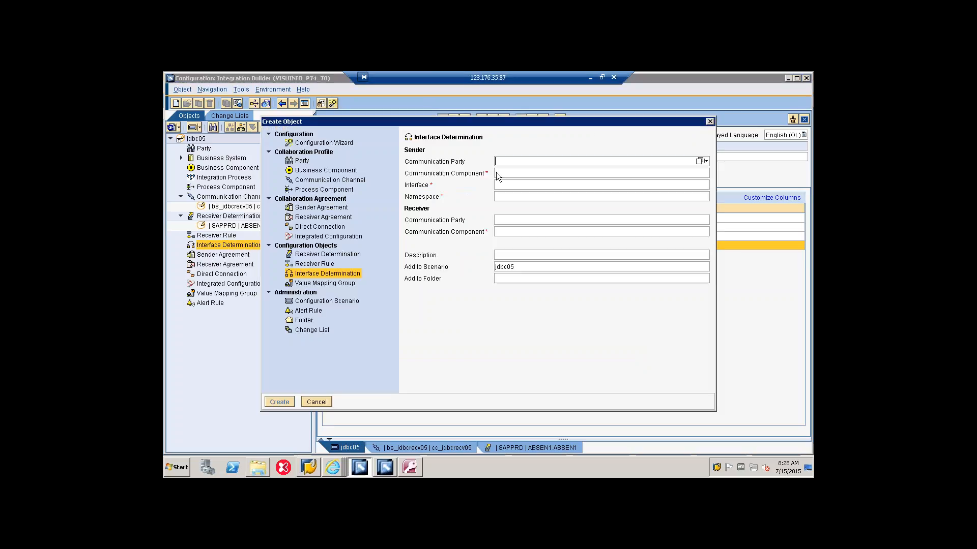
click(700, 172)
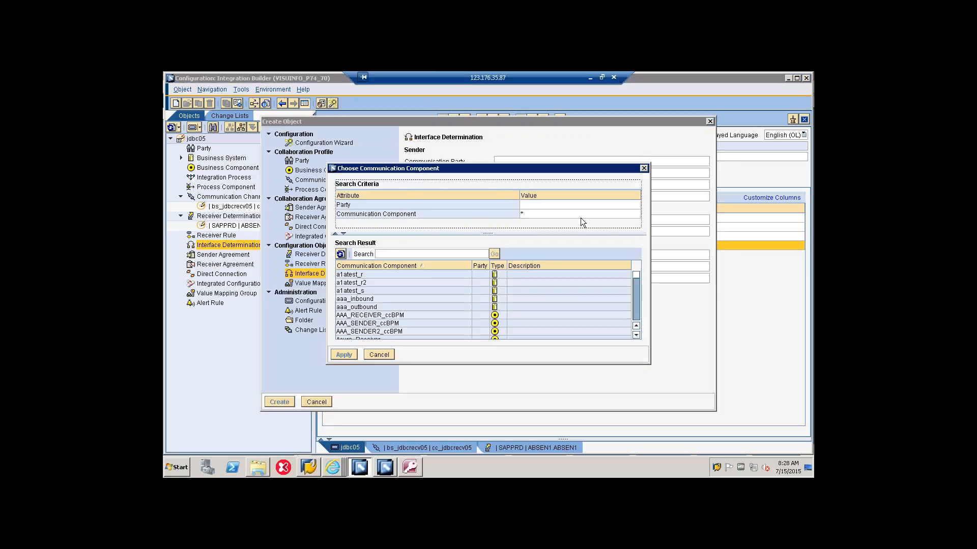
text(sapprd)
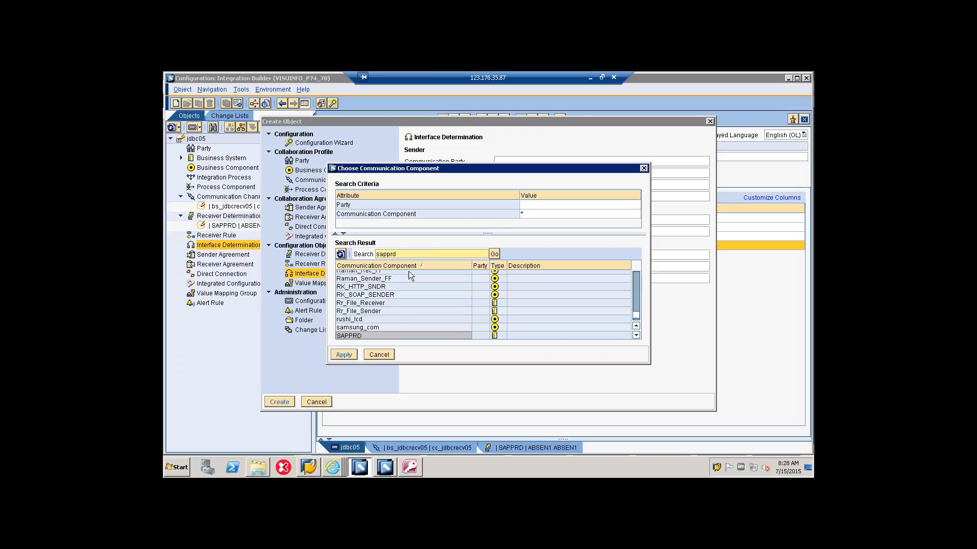
click(357, 336)
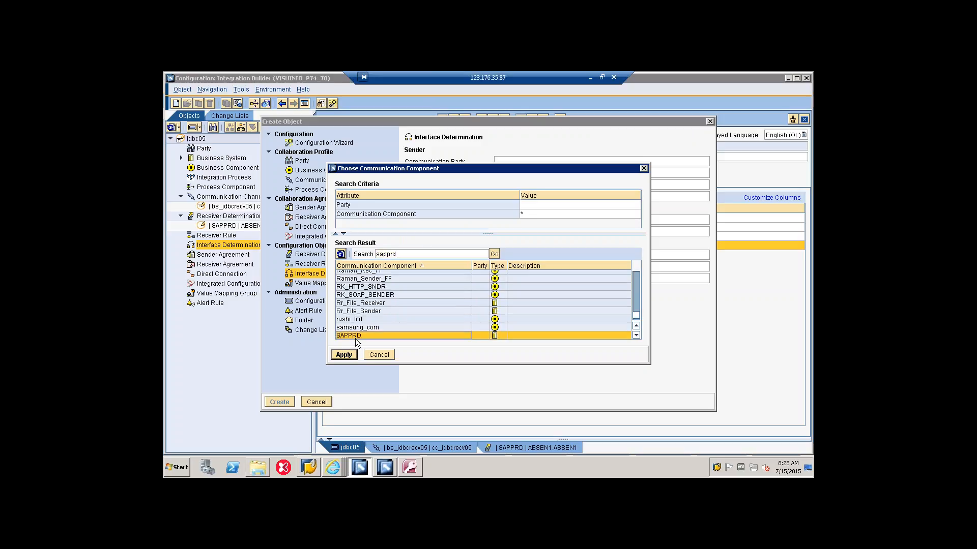
click(350, 354)
Step: Set the interface determination's sender interface to ABSEN1.ABSEN1 from software component version SWC_JDBC05 2.0
click(583, 185)
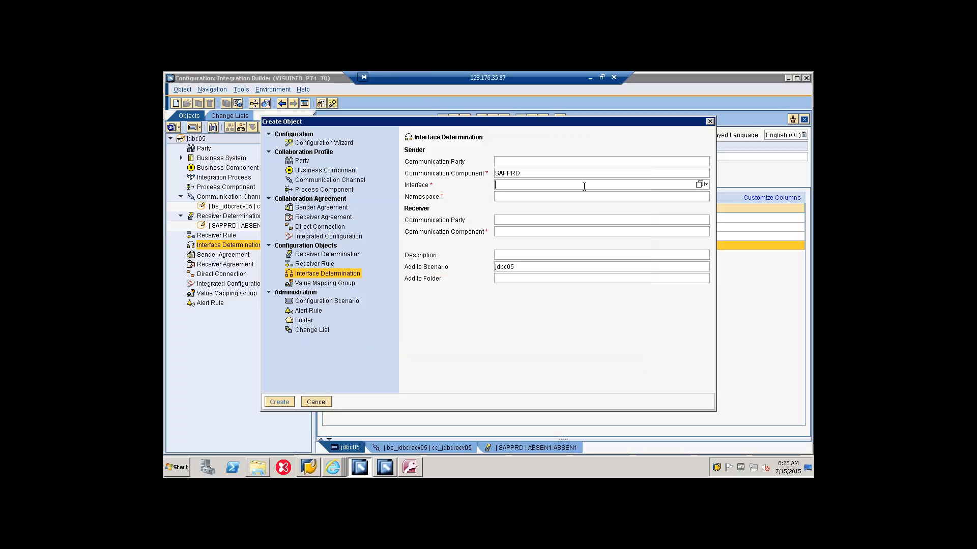
click(700, 185)
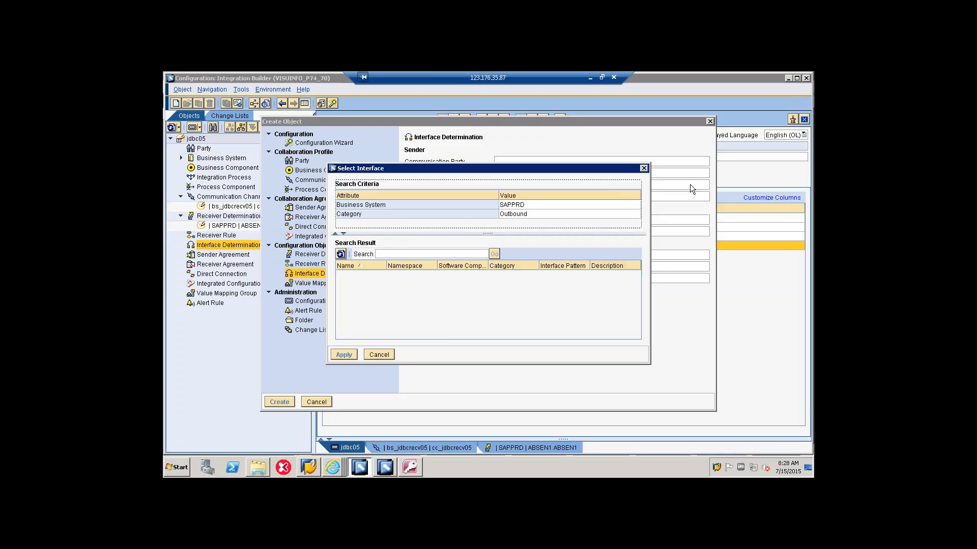
click(386, 254)
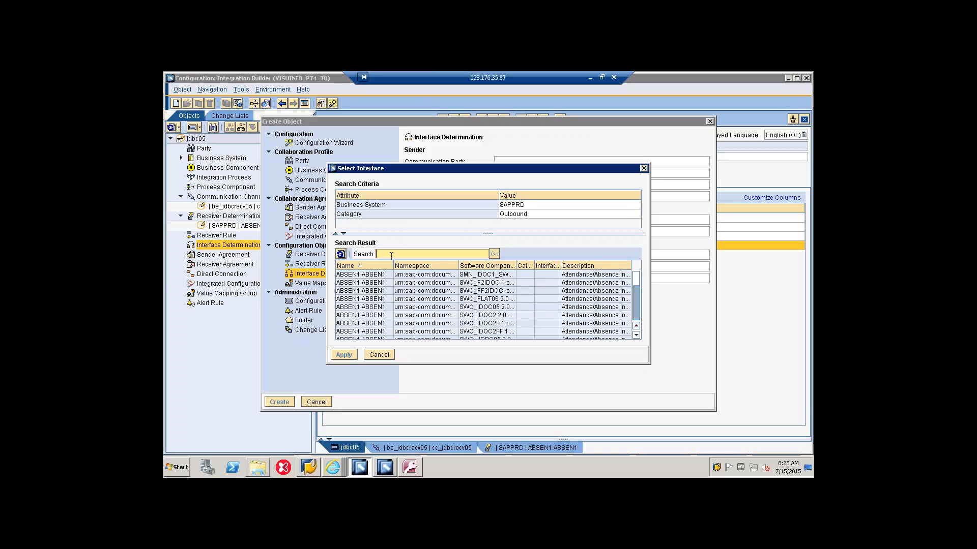
scroll(497, 307, down, 1)
scroll(505, 305, down, 1)
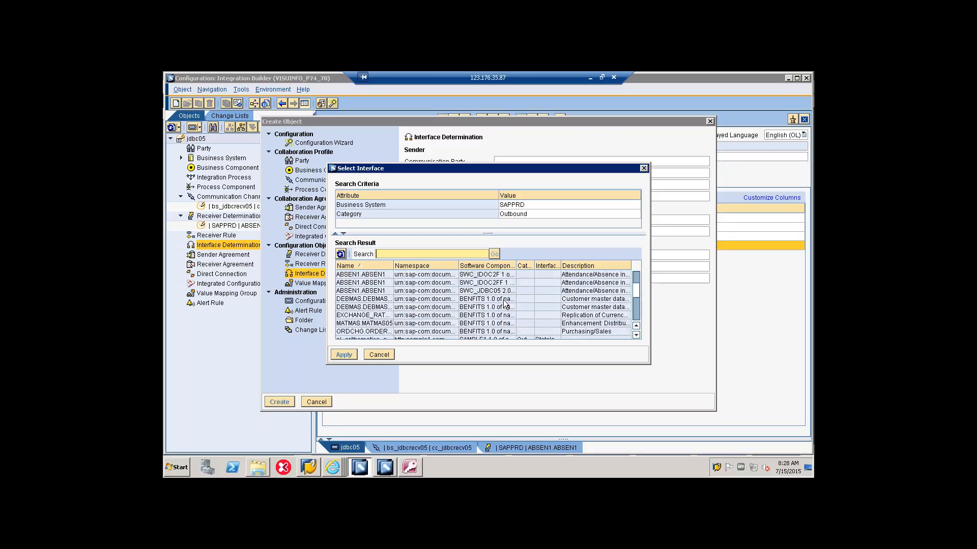
scroll(506, 298, up, 1)
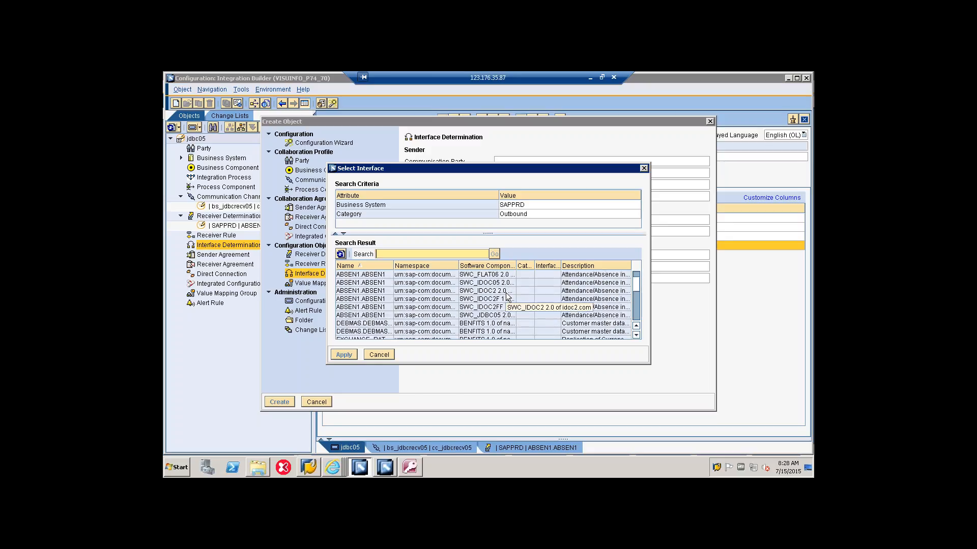
click(492, 323)
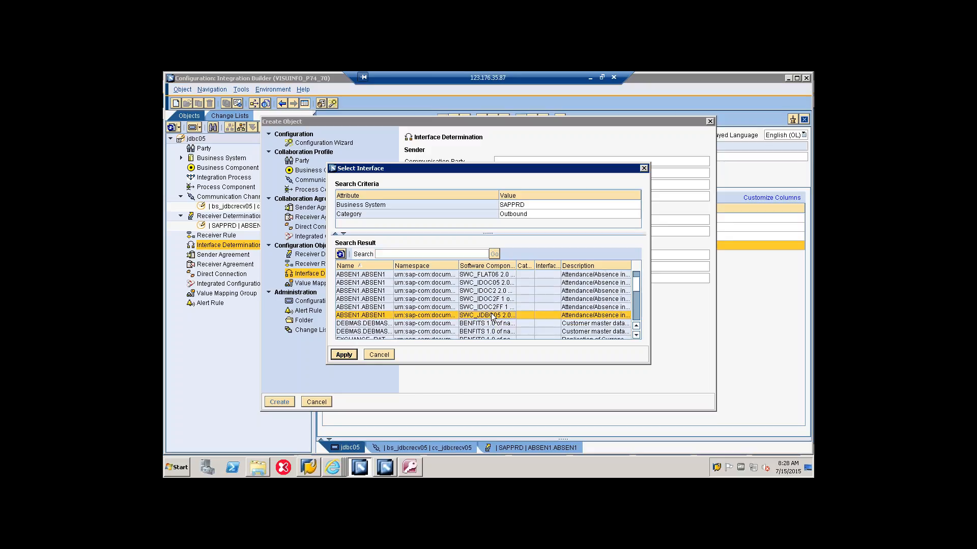
click(492, 316)
click(343, 356)
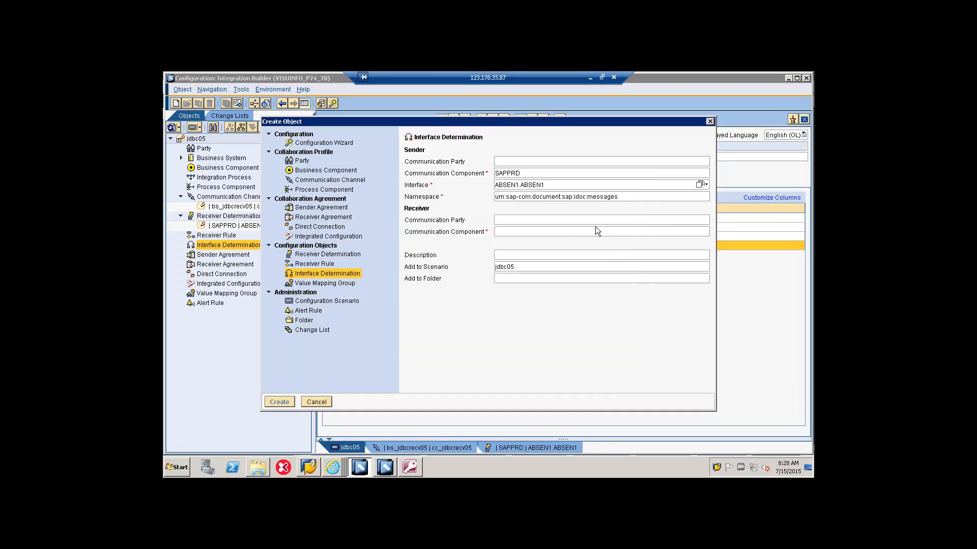
Step: Set bs_jdbcrecv05 as the receiver communication component and create the interface determination
click(676, 231)
click(700, 231)
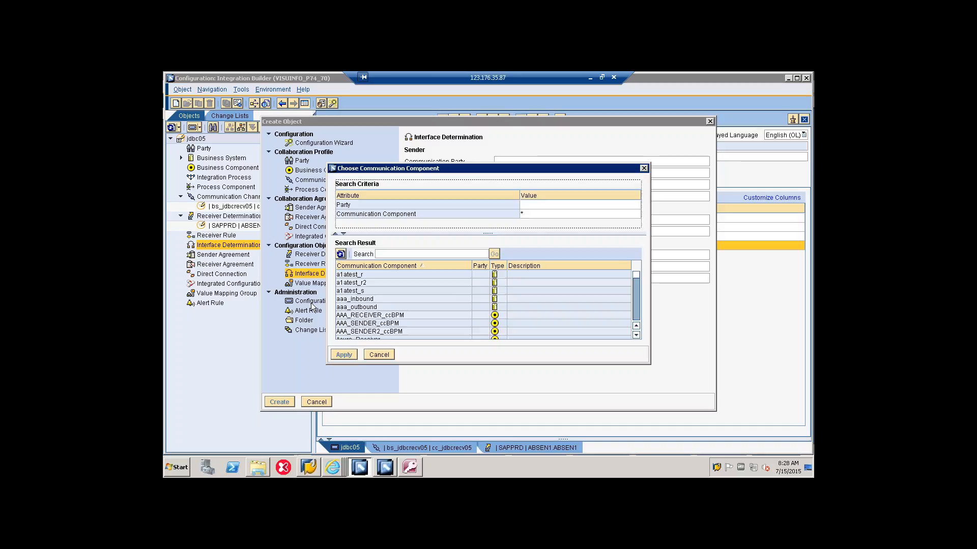
click(395, 254)
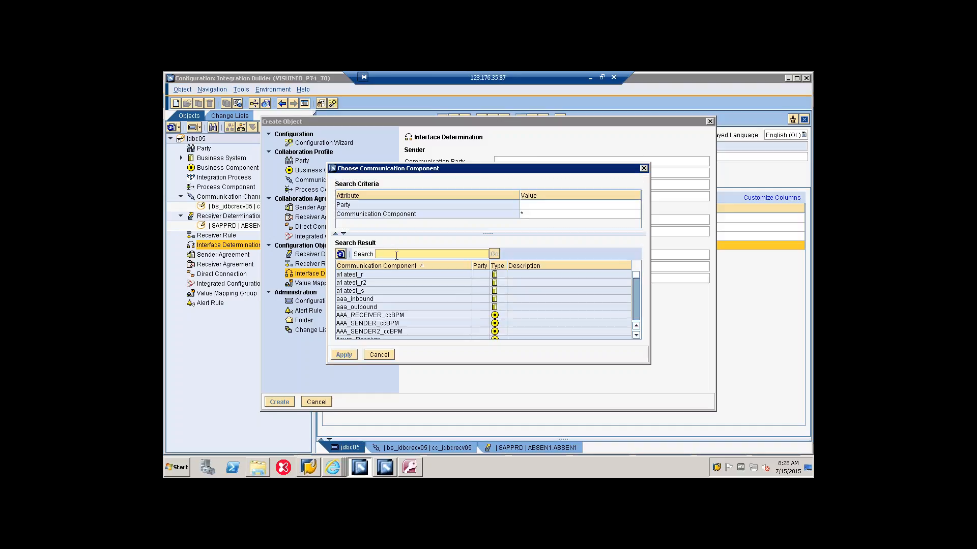
text(bs_jdbcrecv05)
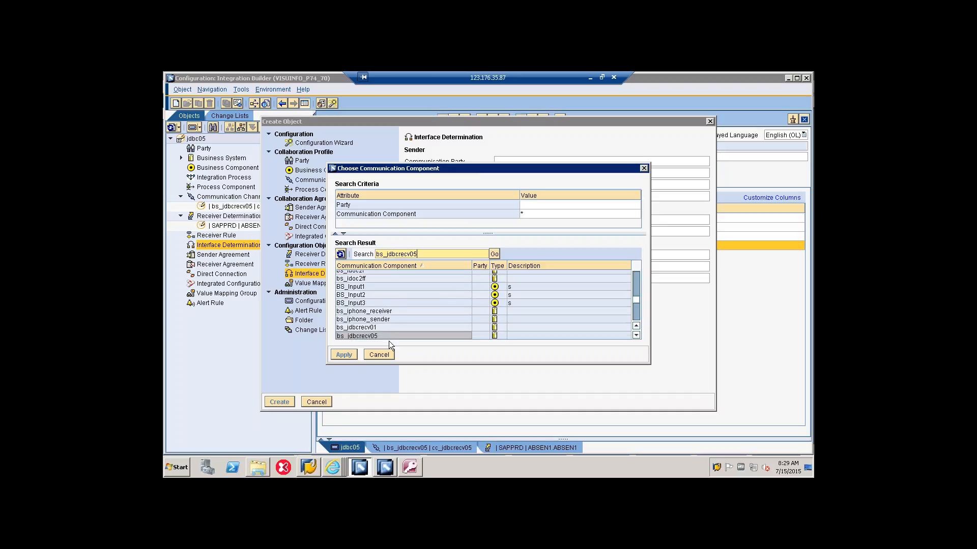
click(396, 334)
click(344, 355)
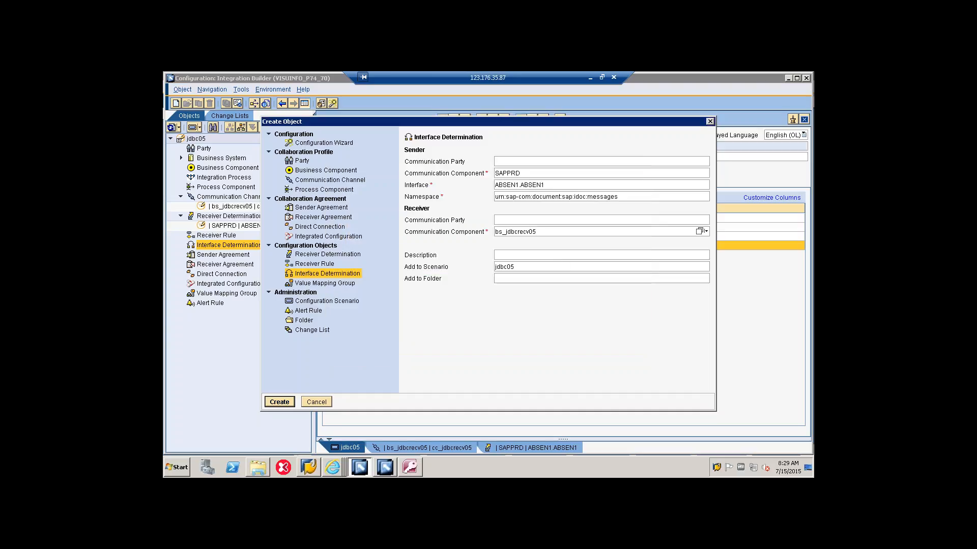
click(280, 402)
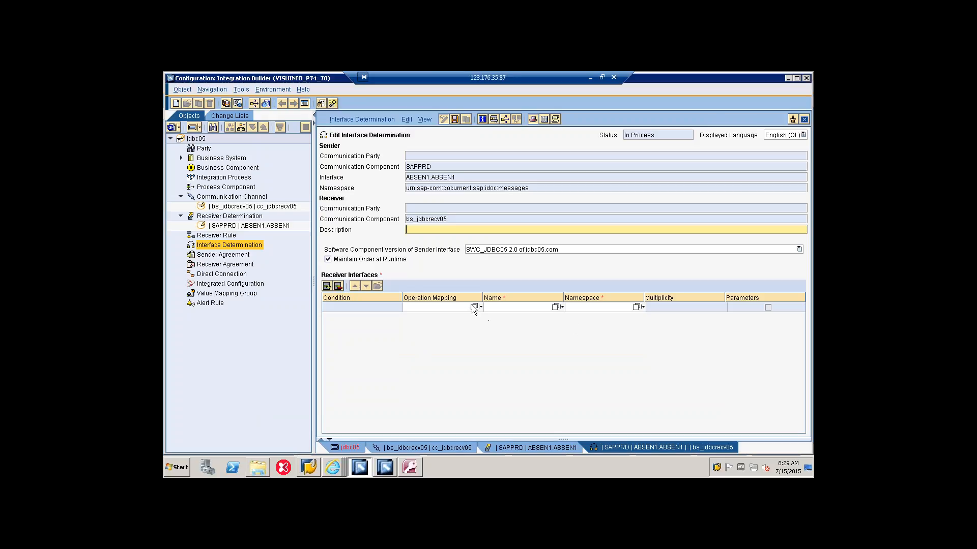
Step: Assign operation mapping om_jdbc05 from SWC_JDBC05 2.0 to the receiver interface row of the interface determination
click(554, 307)
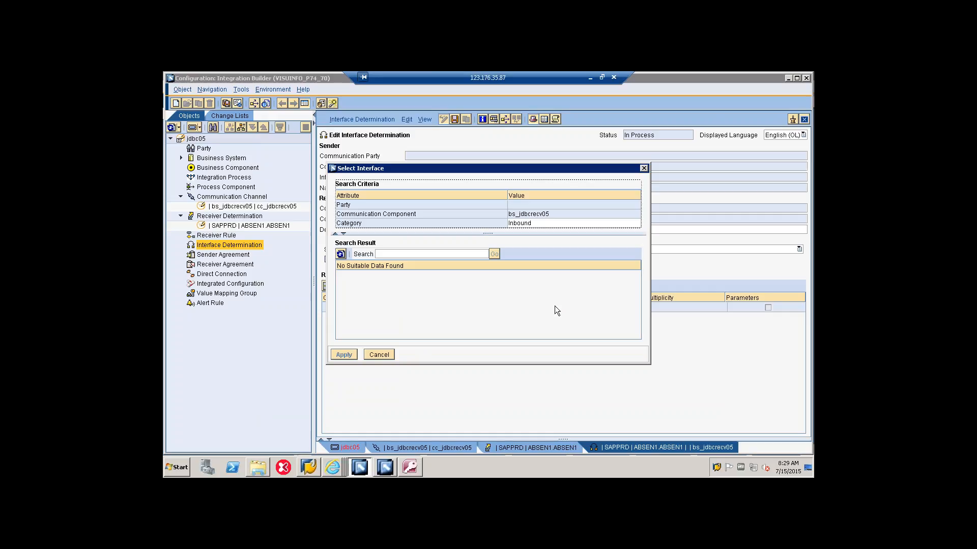
click(644, 169)
click(474, 307)
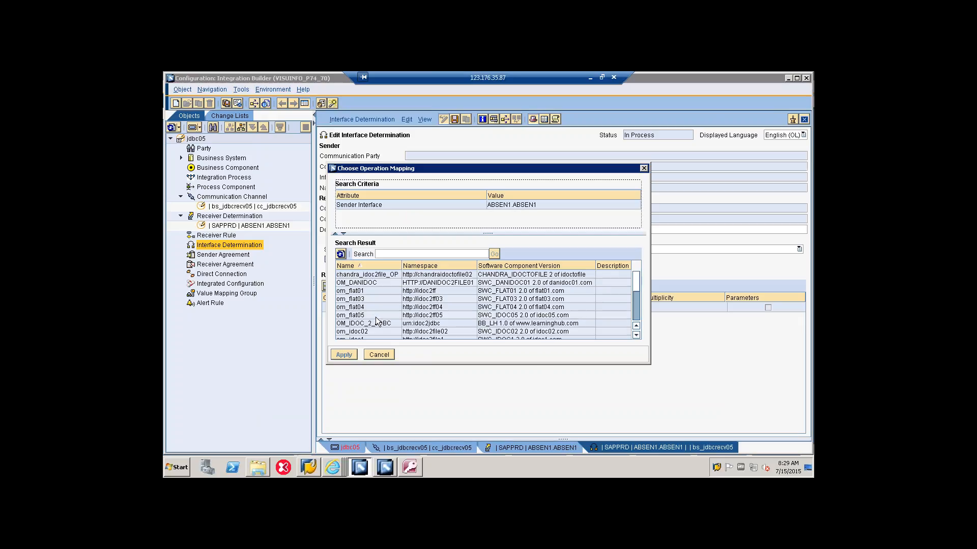
scroll(374, 318, down, 1)
scroll(375, 319, down, 1)
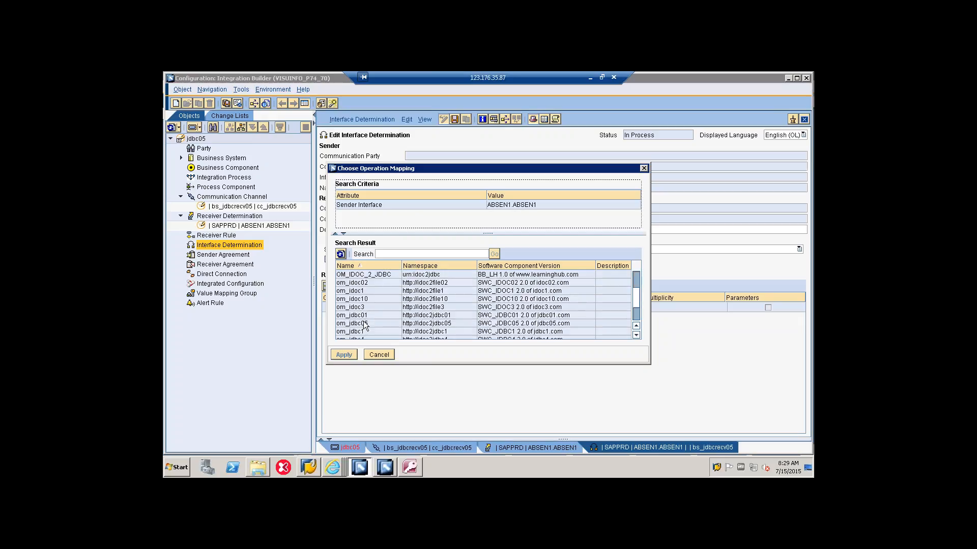
click(356, 325)
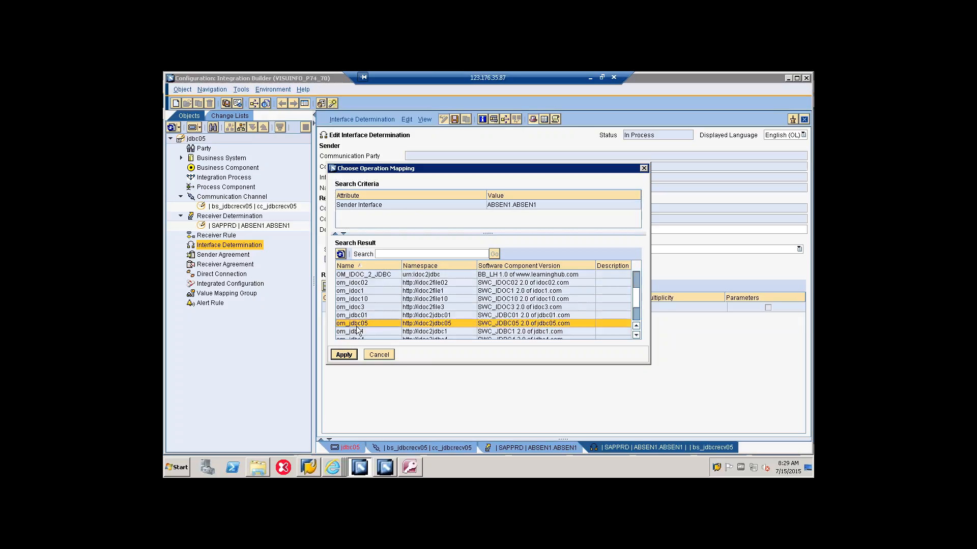
click(344, 355)
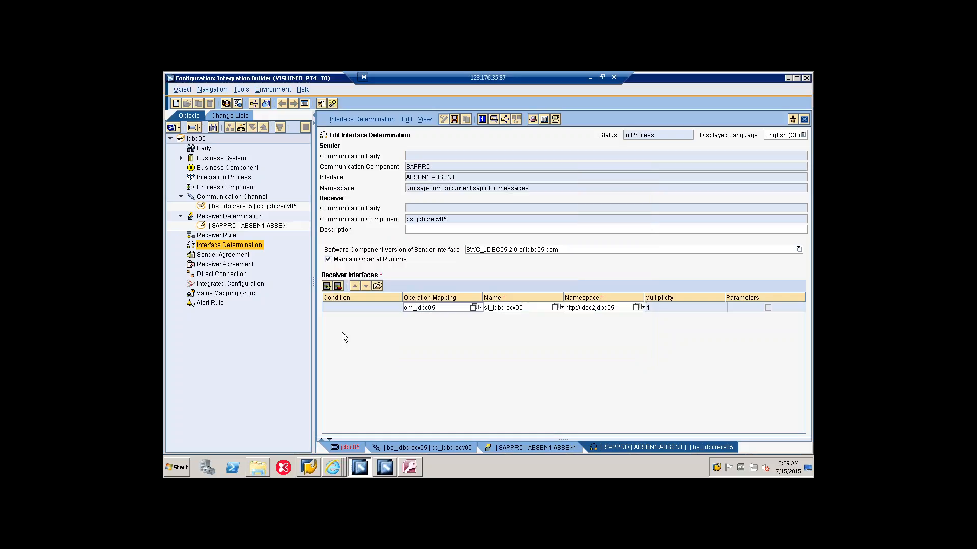
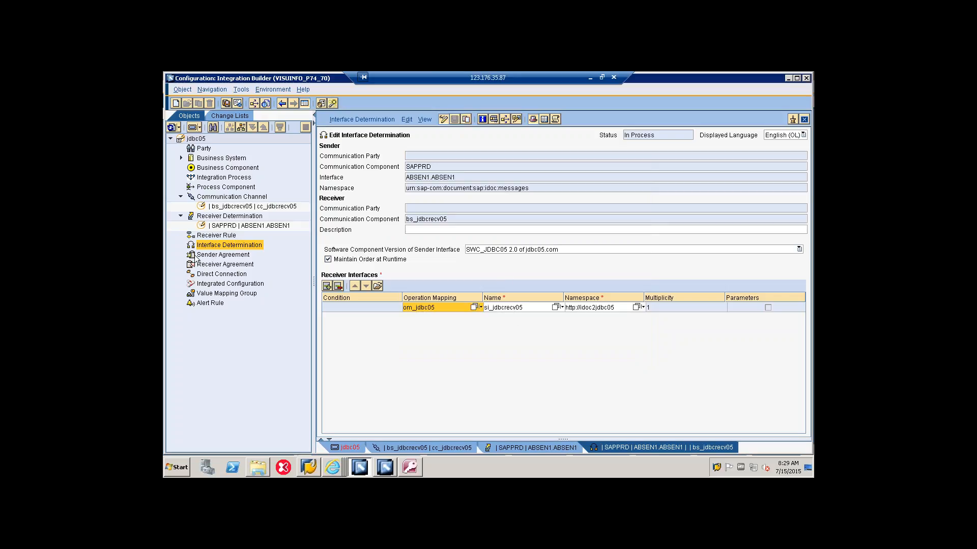
Step: Save configuration scenario jdbc05 with the new interface determination and list that determination in the object tree
click(351, 448)
click(453, 119)
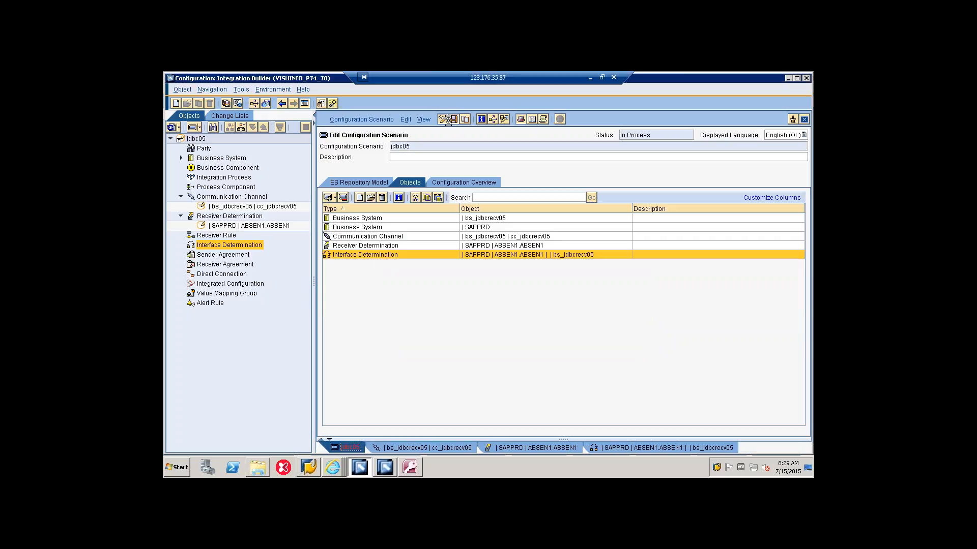
click(181, 246)
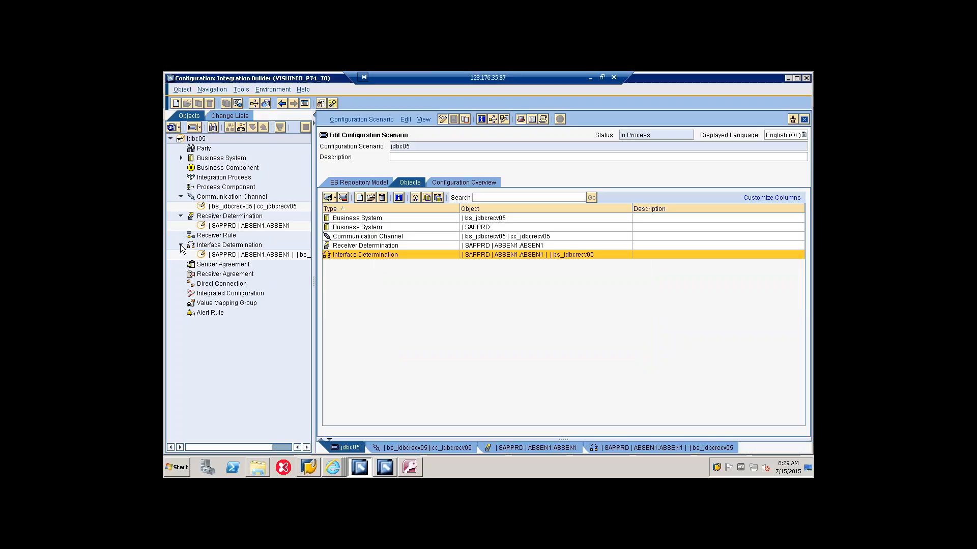
Step: Begin a receiver agreement for scenario jdbc05 with SAPPRD as the sender communication component
right_click(228, 276)
click(237, 284)
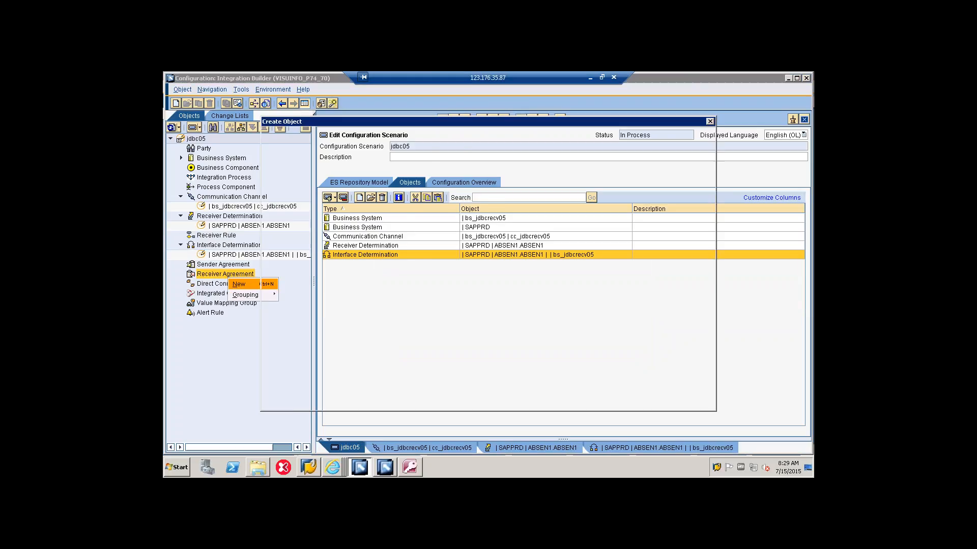
click(511, 168)
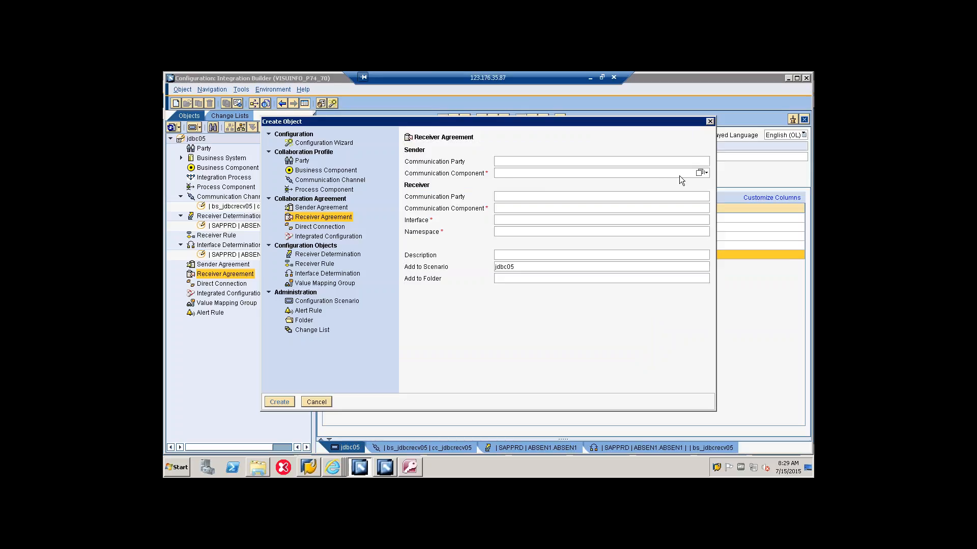
click(700, 173)
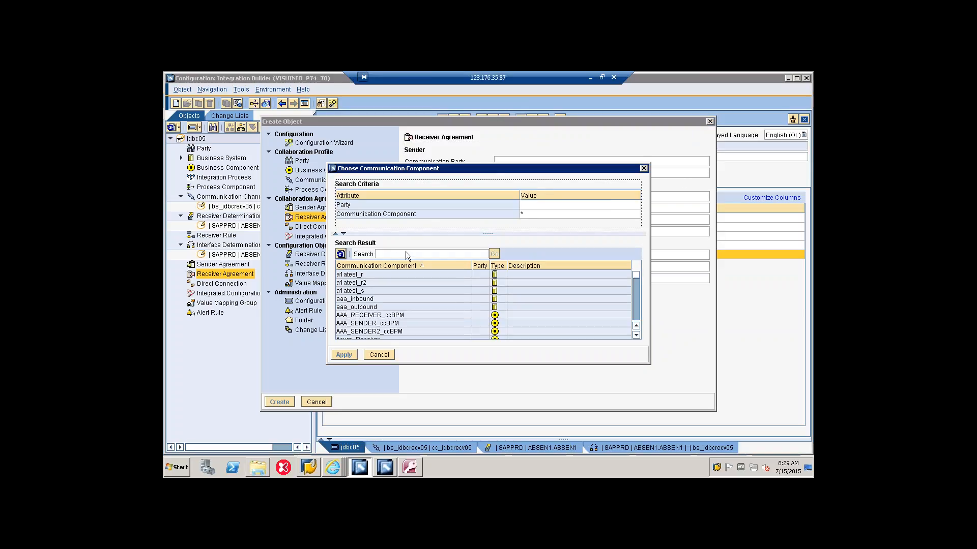
click(400, 254)
text(sapprd)
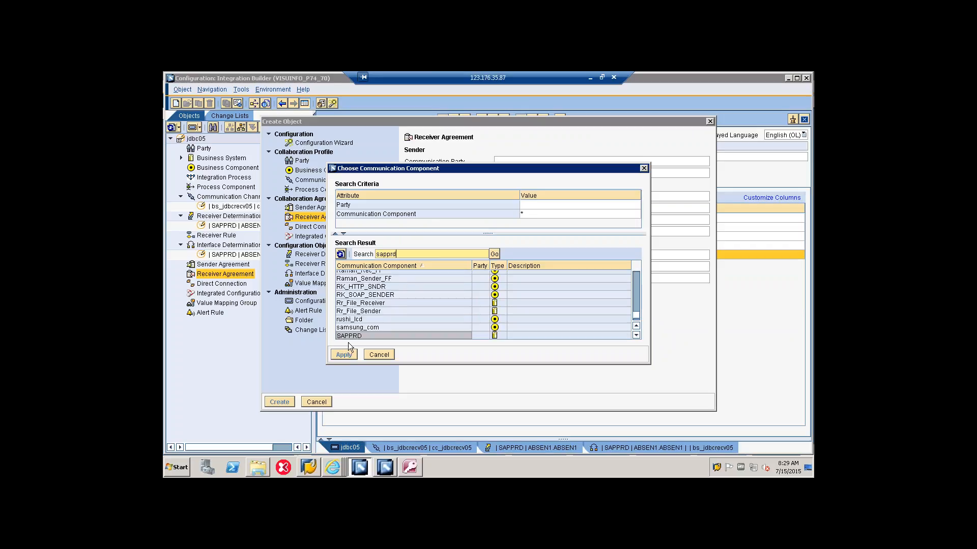
click(352, 334)
click(348, 358)
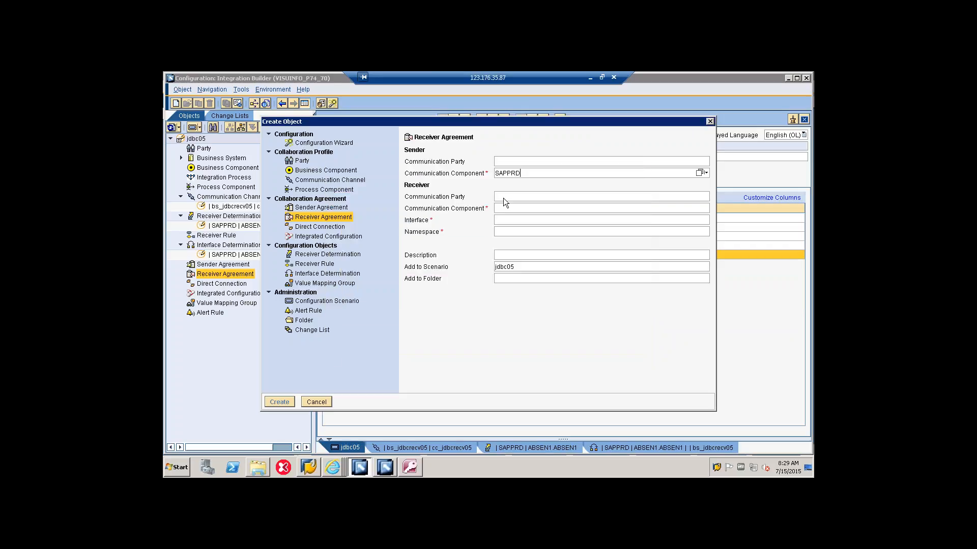
Step: Set the receiver agreement's receiver communication component to bs_jdbcrecv05
click(511, 208)
click(699, 209)
click(453, 255)
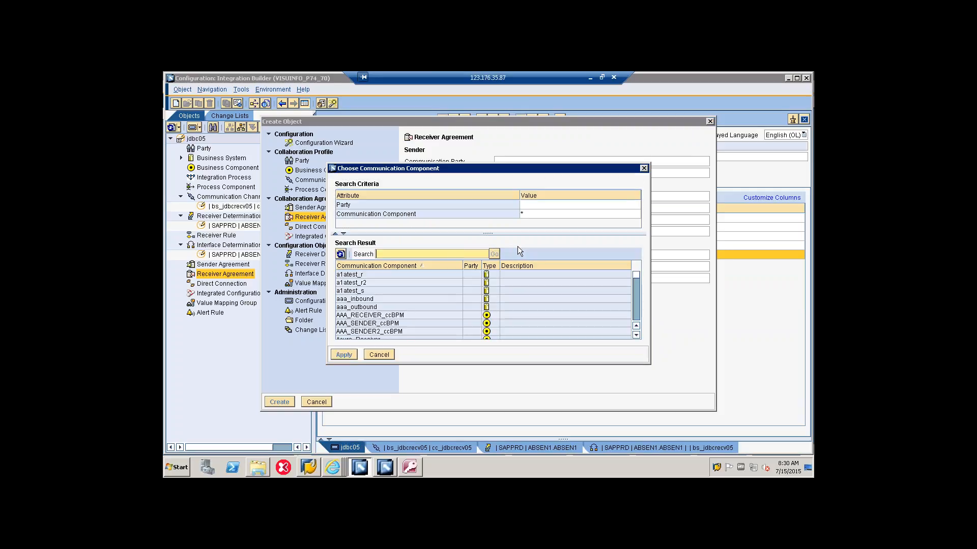
text(bs_jdbcrecv05)
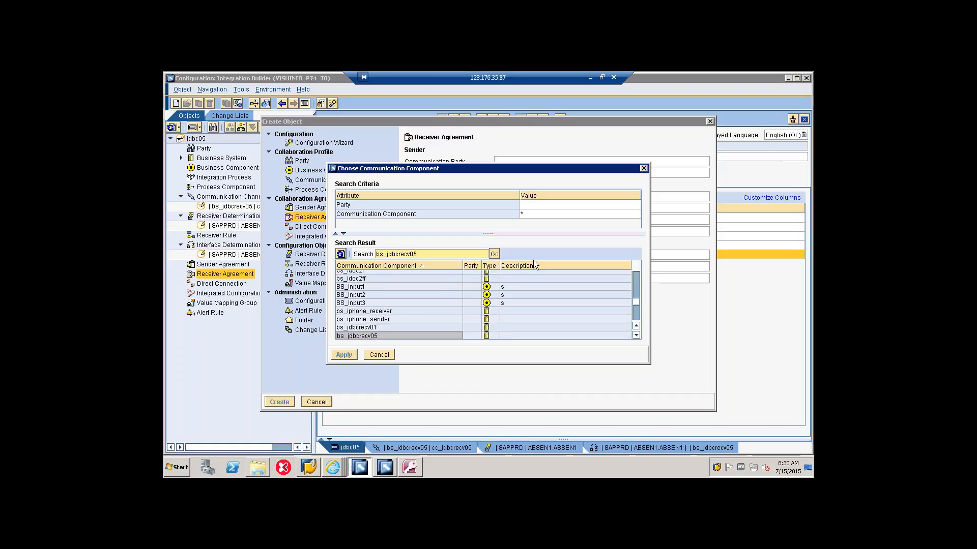
double_click(378, 335)
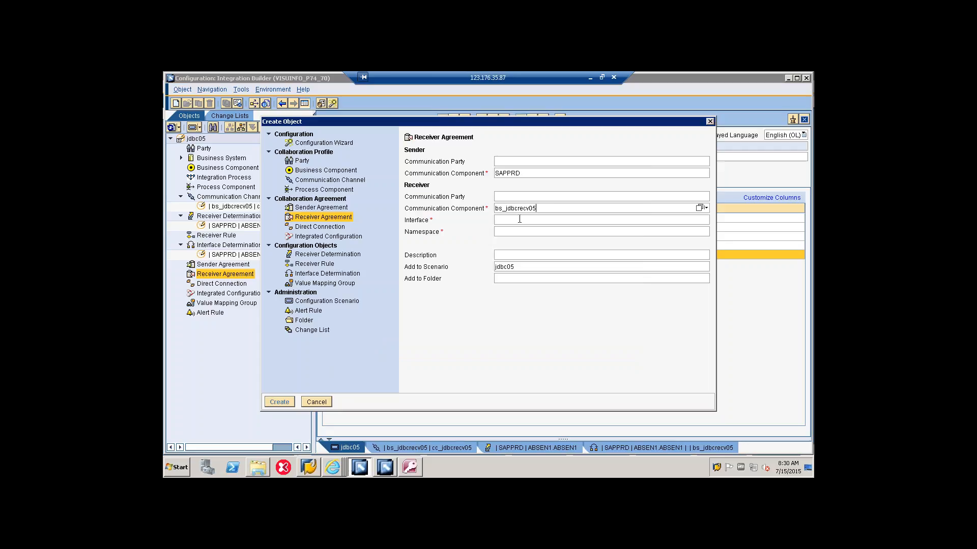
Step: Look up the receiver's inbound interfaces, then enter si_jdbcrecv05 as the receiver agreement's interface
click(704, 220)
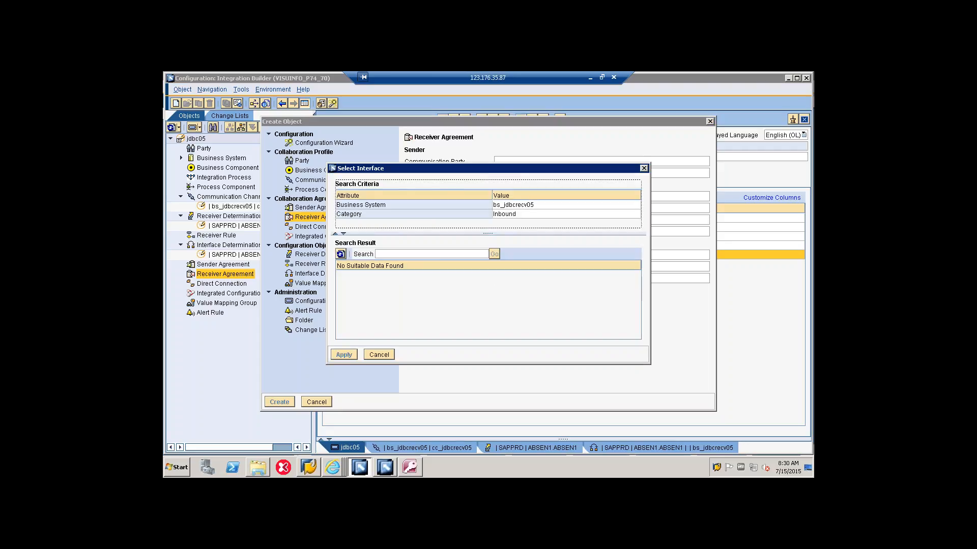
click(644, 168)
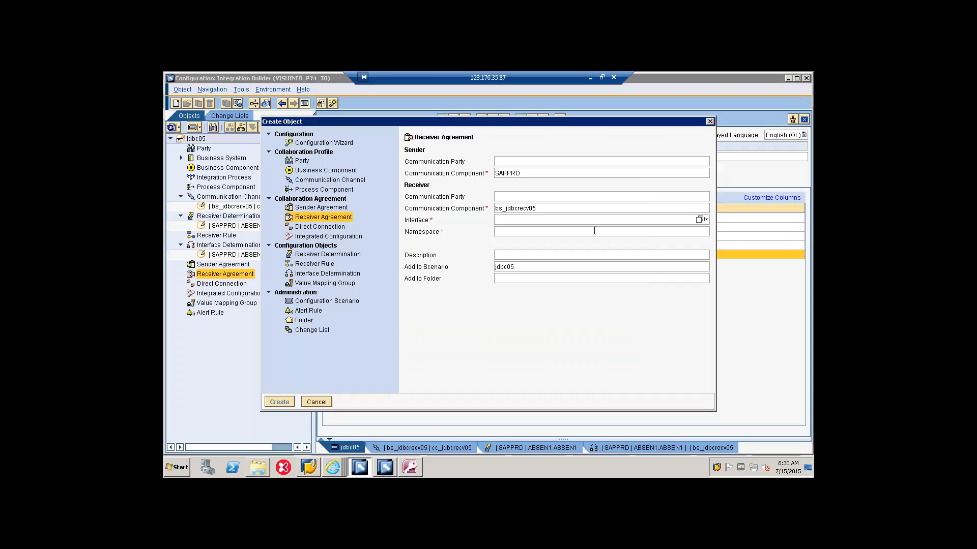
click(520, 232)
text(si)
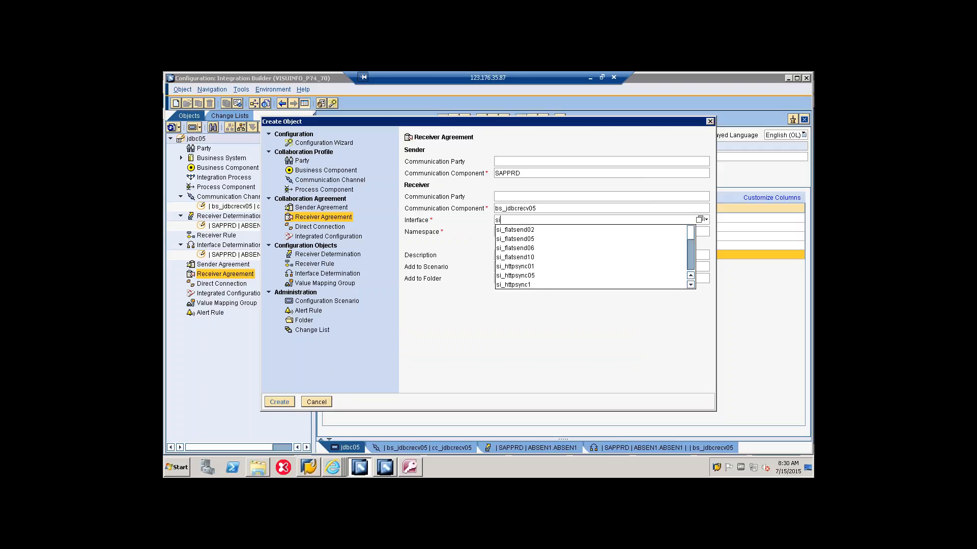
text(_jdbcrec0)
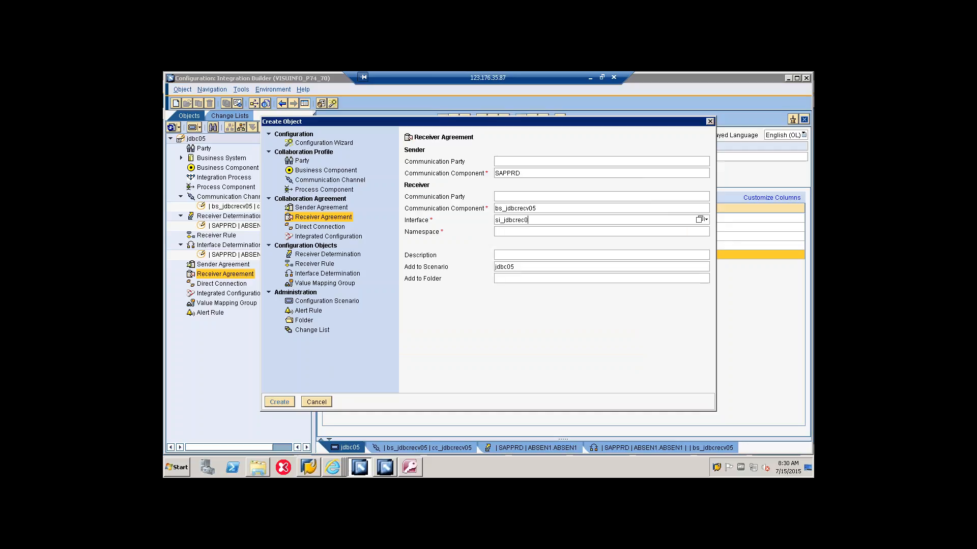
text(5)
click(526, 221)
text(v)
click(505, 233)
text(http)
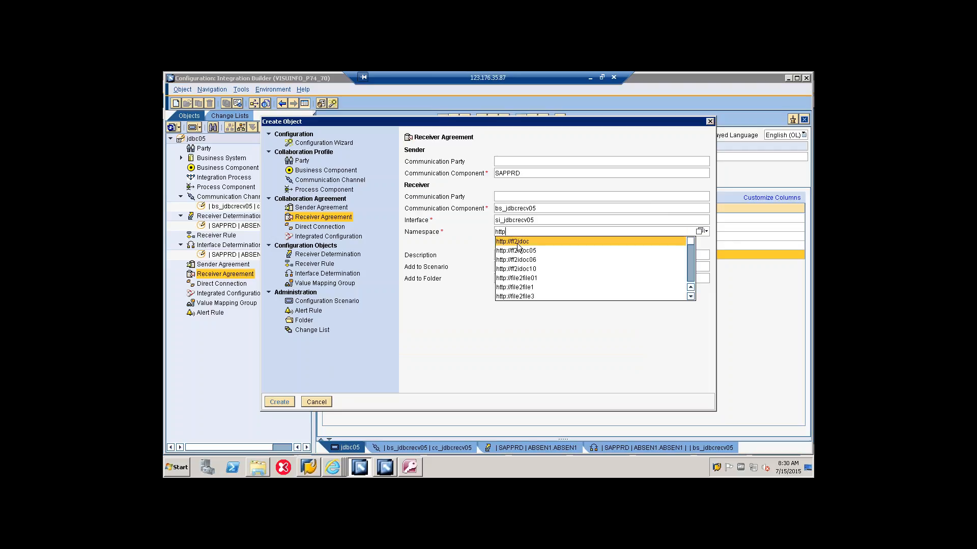
text(://jdbc)
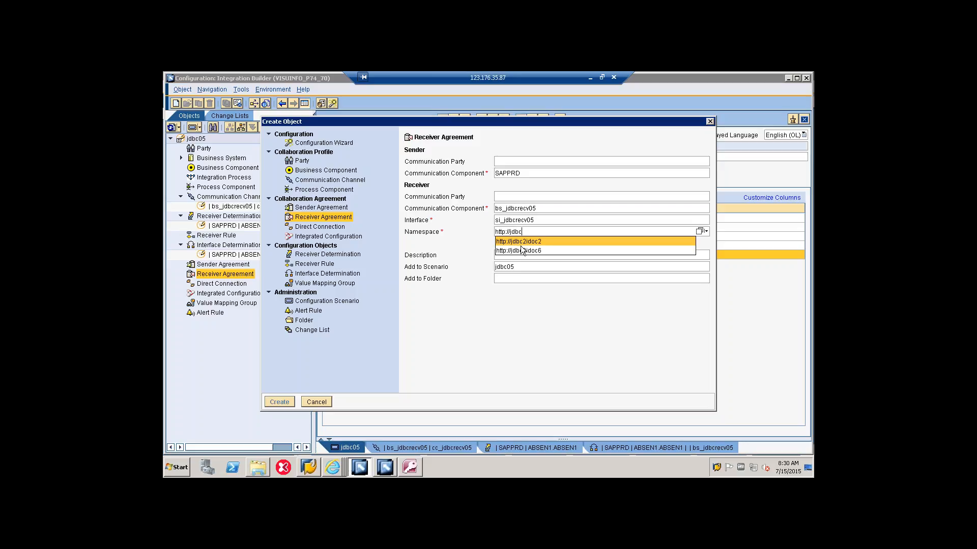
text(2idoc)
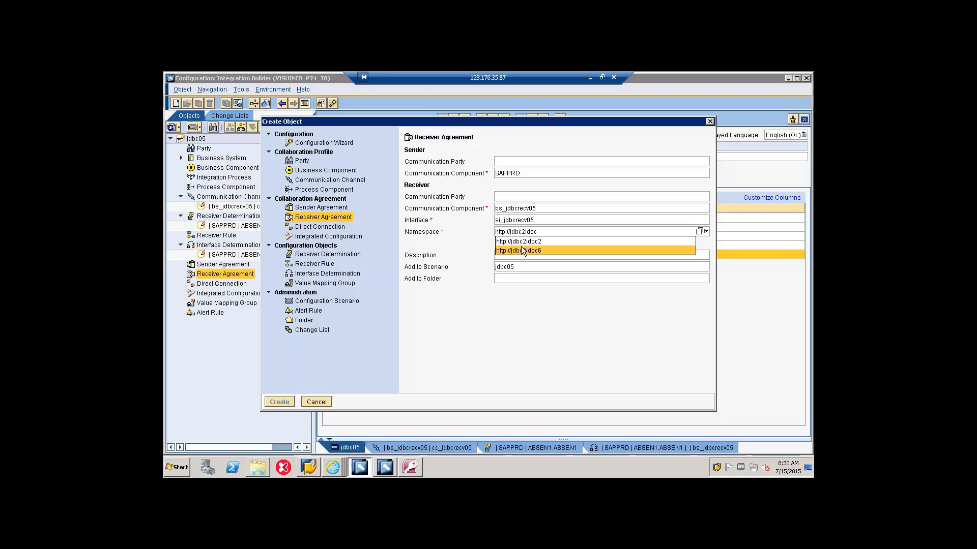
text(05)
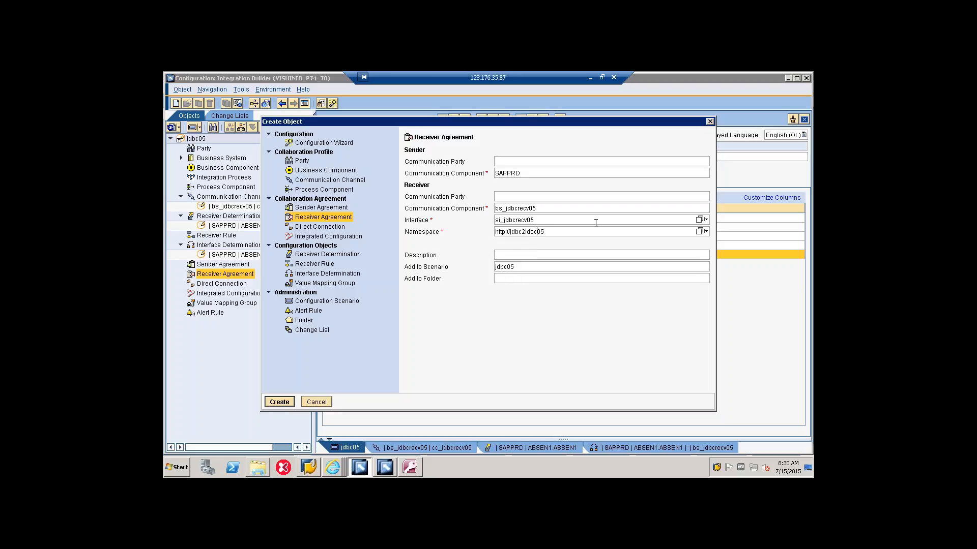
key(BackSpace)
key(BackSpace)
key(BackSpace)
key(BackSpace)
key(BackSpace)
key(BackSpace)
key(BackSpace)
key(BackSpace)
key(BackSpace)
text(idoc2jdbc05)
key(Delete)
key(Delete)
Step: Check the namespace against om_jdbc05 in the Enterprise Services Builder, then return to the Integration Builder and create the receiver agreement
click(396, 468)
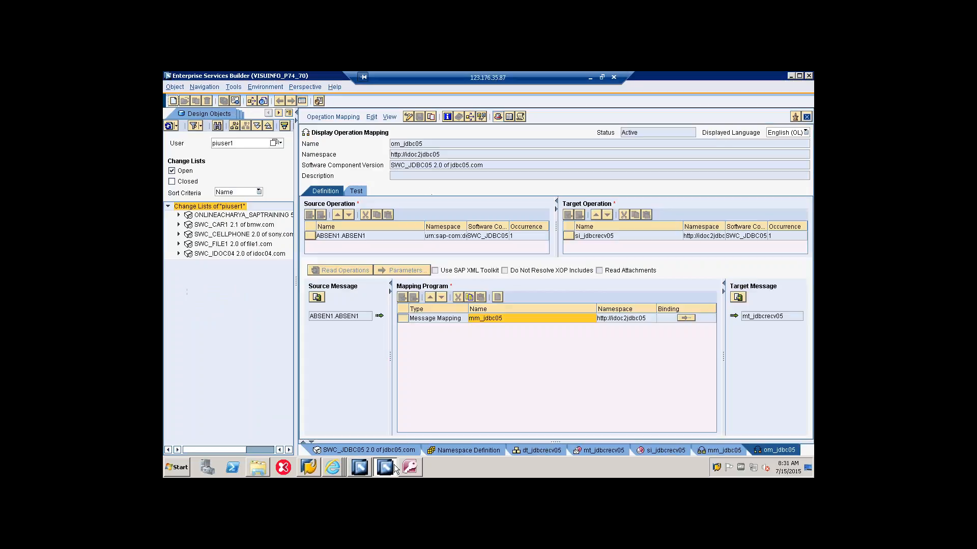
click(395, 468)
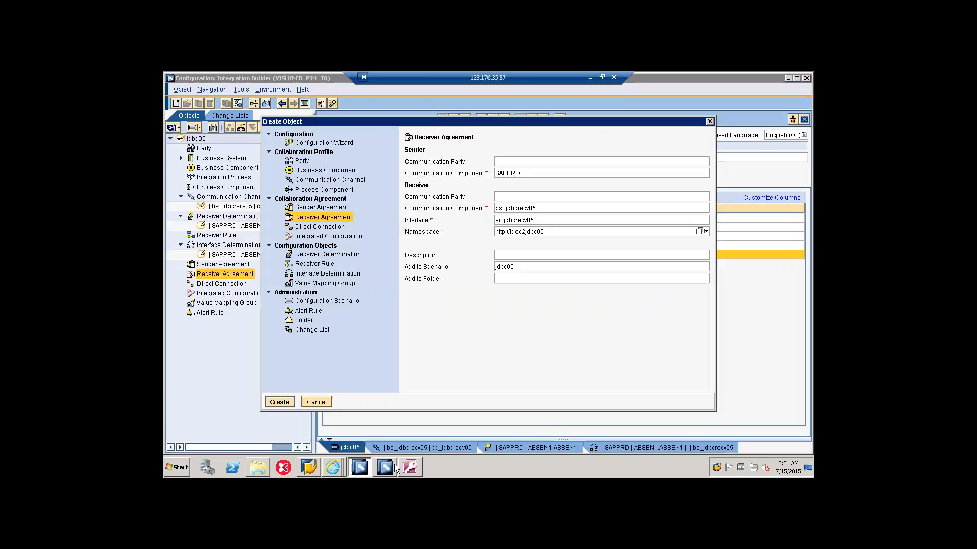
click(292, 401)
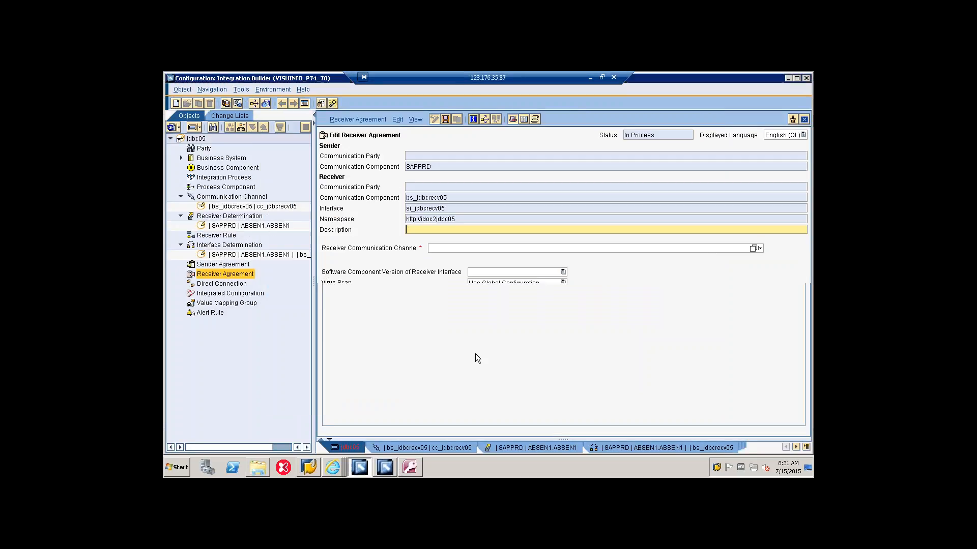
Step: Assign cc_jdbcrecv05 as the receiver communication channel and save the receiver agreement
click(753, 248)
click(468, 287)
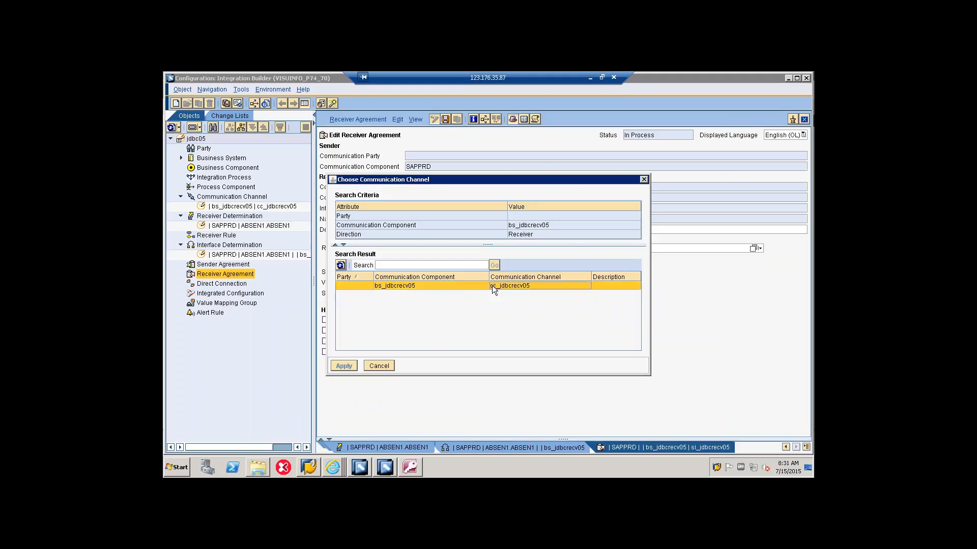
click(344, 366)
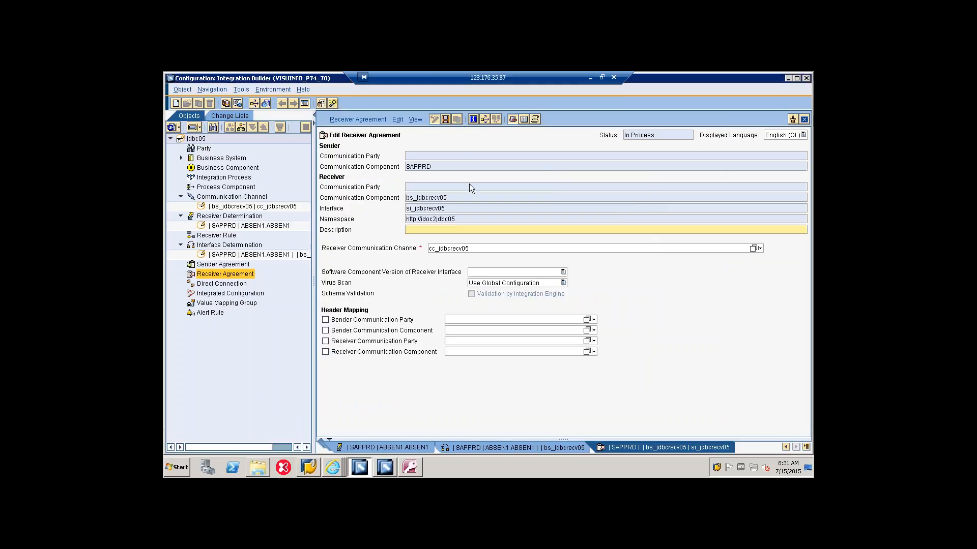
click(445, 119)
Step: Save configuration scenario jdbc05 with the new receiver agreement and list that agreement in the object tree
click(786, 447)
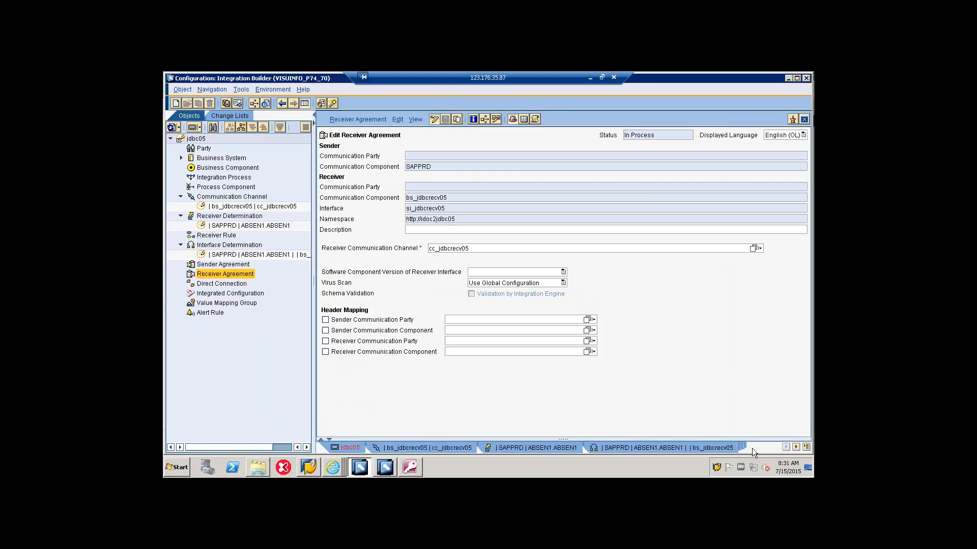
click(343, 448)
click(452, 119)
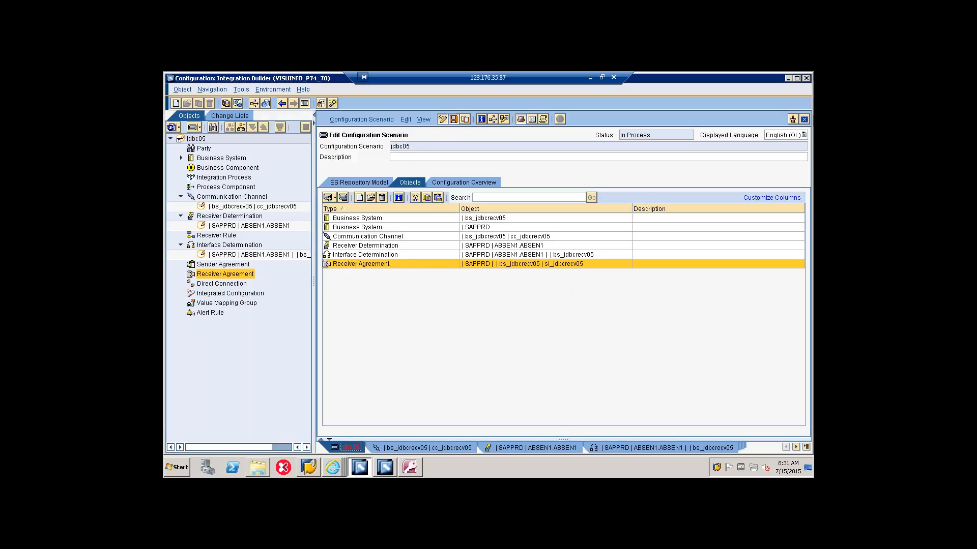
click(180, 274)
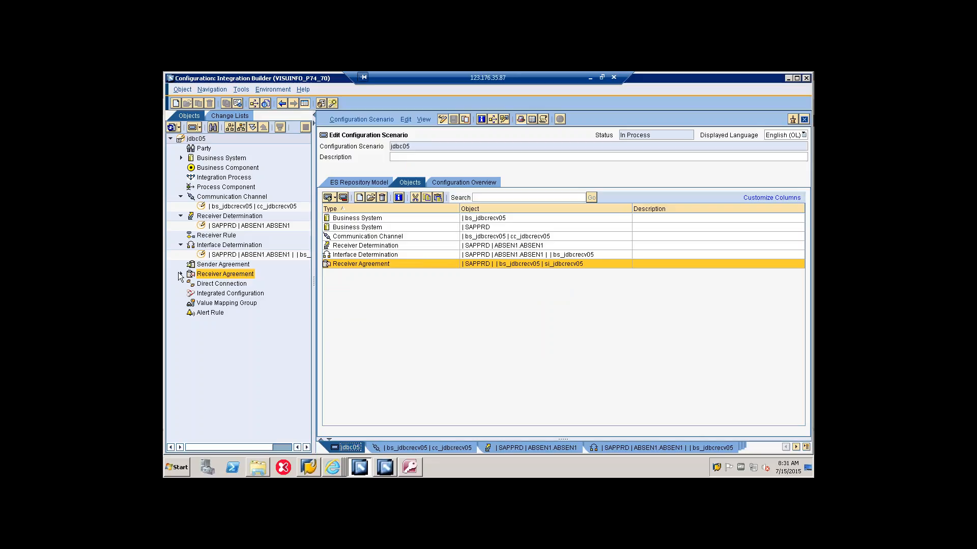
Step: Activate the standard change list with all its jdbc05 configuration objects and return to the scenario's object tree
click(241, 118)
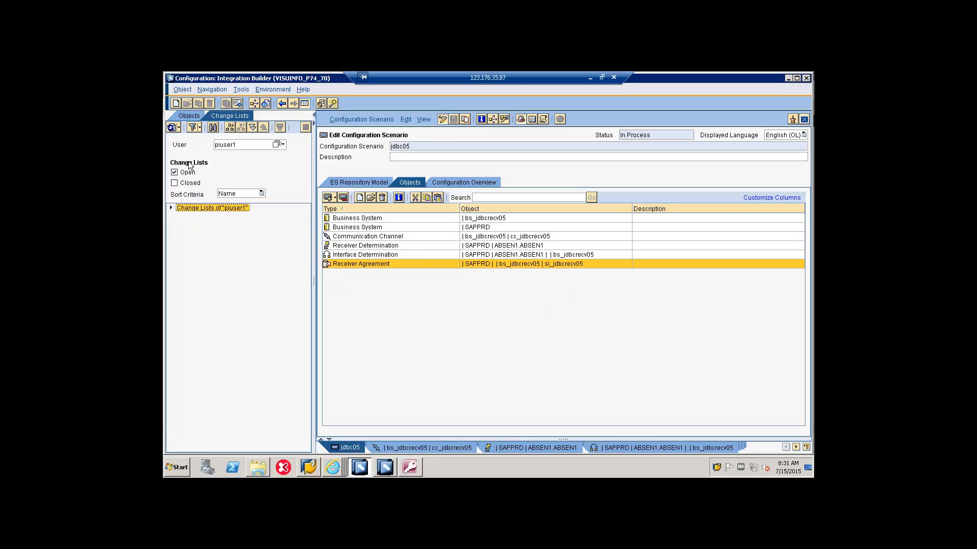
click(171, 208)
click(180, 217)
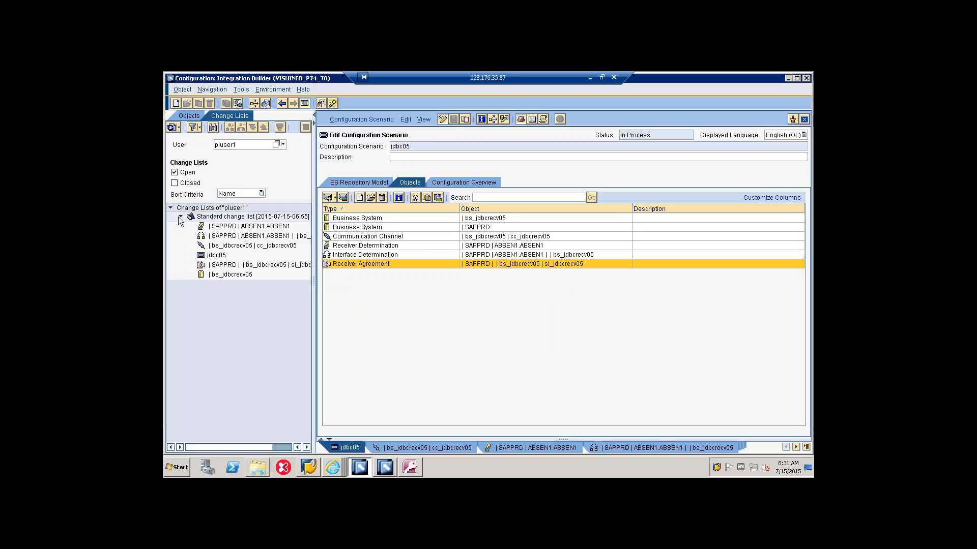
click(180, 218)
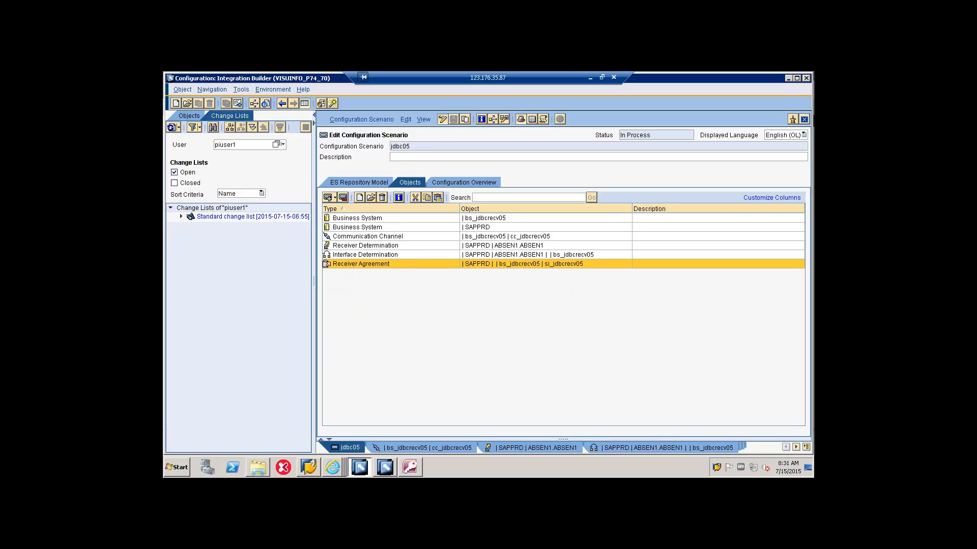
right_click(204, 219)
click(218, 235)
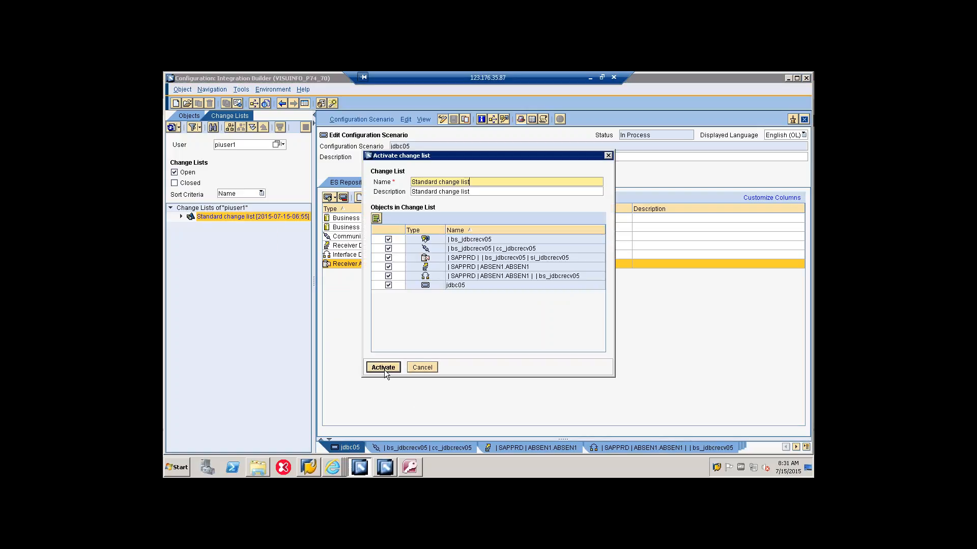
click(383, 369)
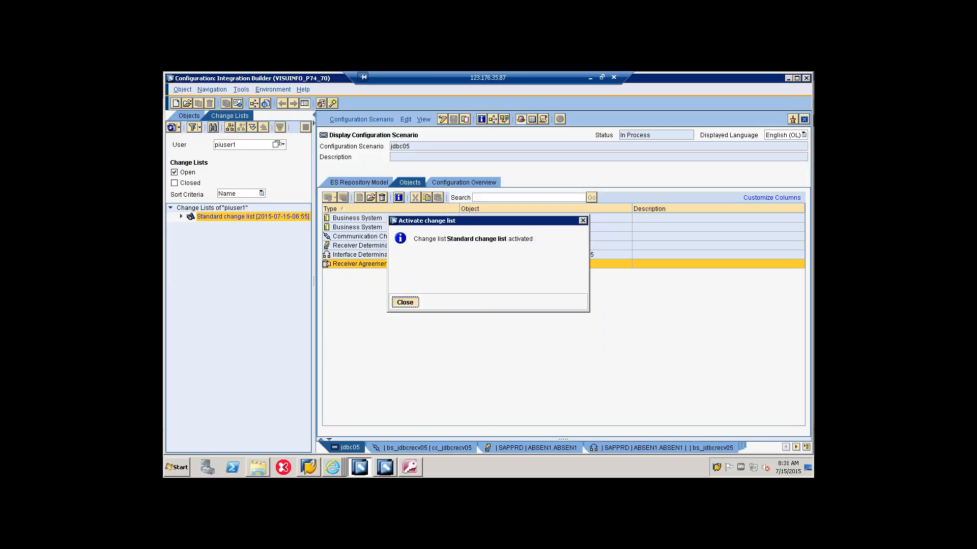
click(405, 302)
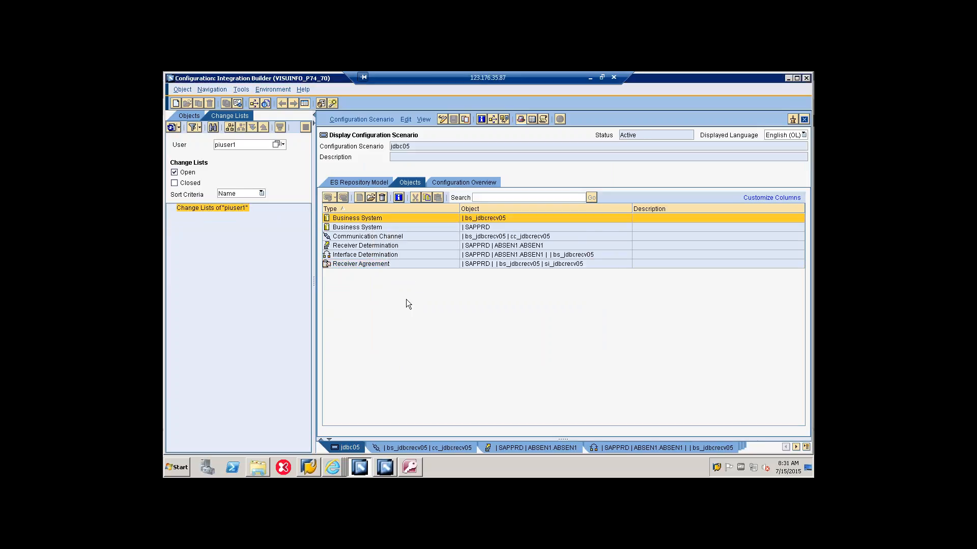
click(186, 116)
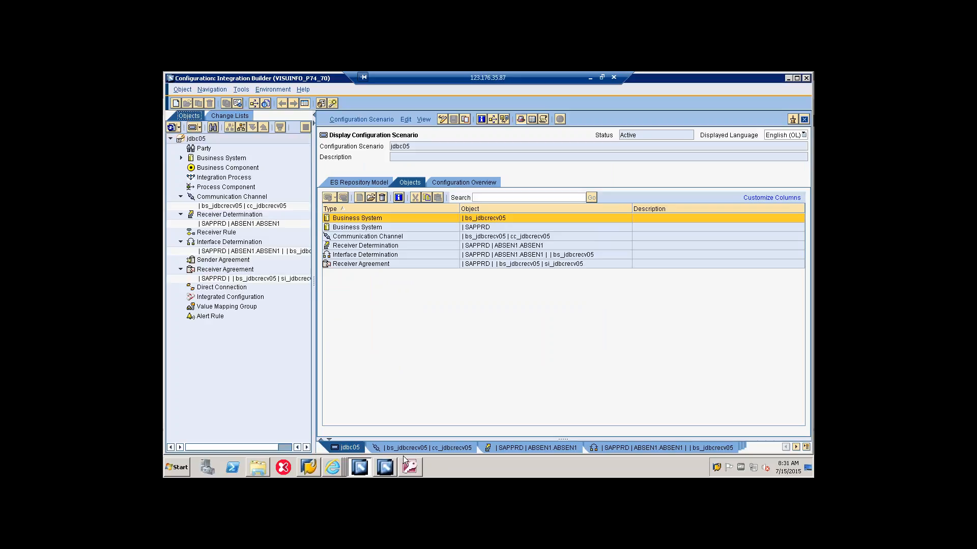
Step: Switch to the P74 SAP GUI session and run transaction sxi_cache
click(305, 468)
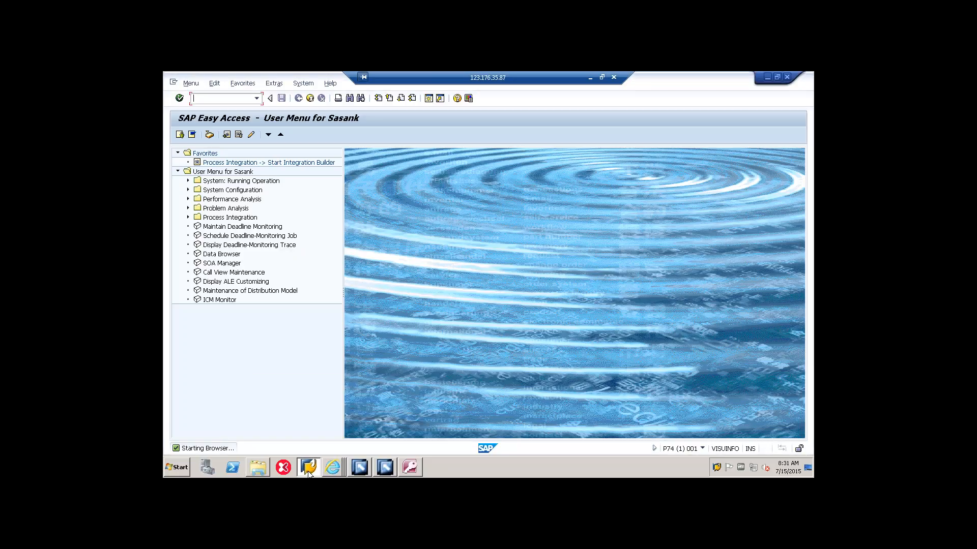
click(309, 472)
click(308, 472)
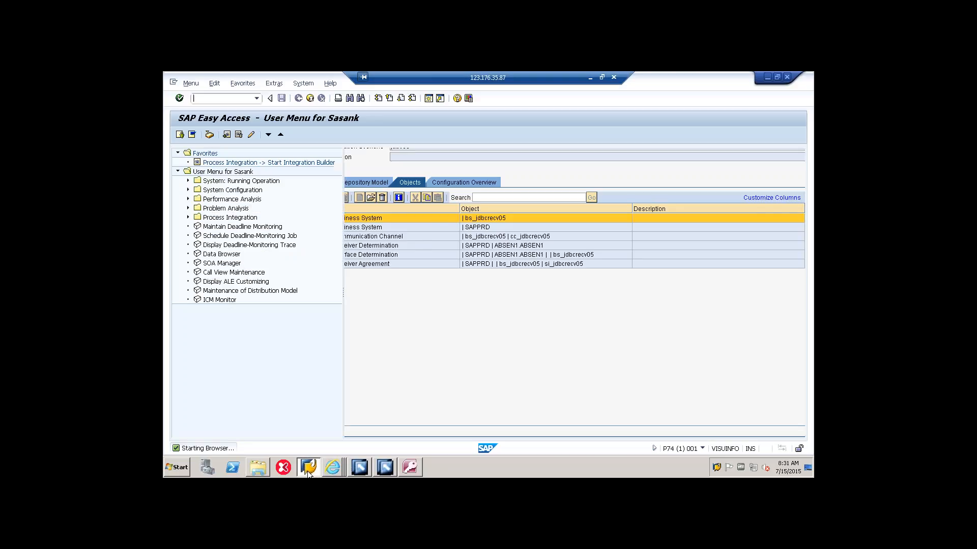
click(256, 97)
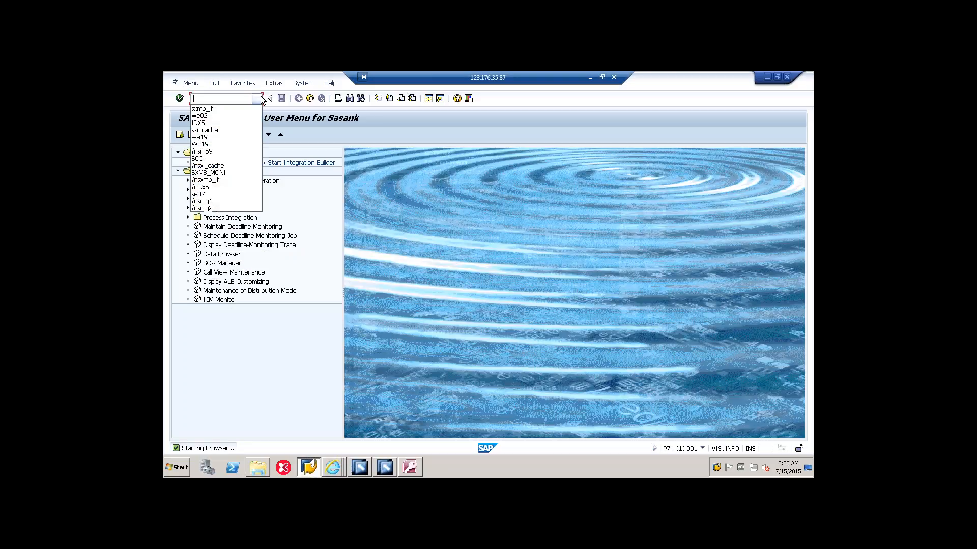
click(230, 130)
key(Return)
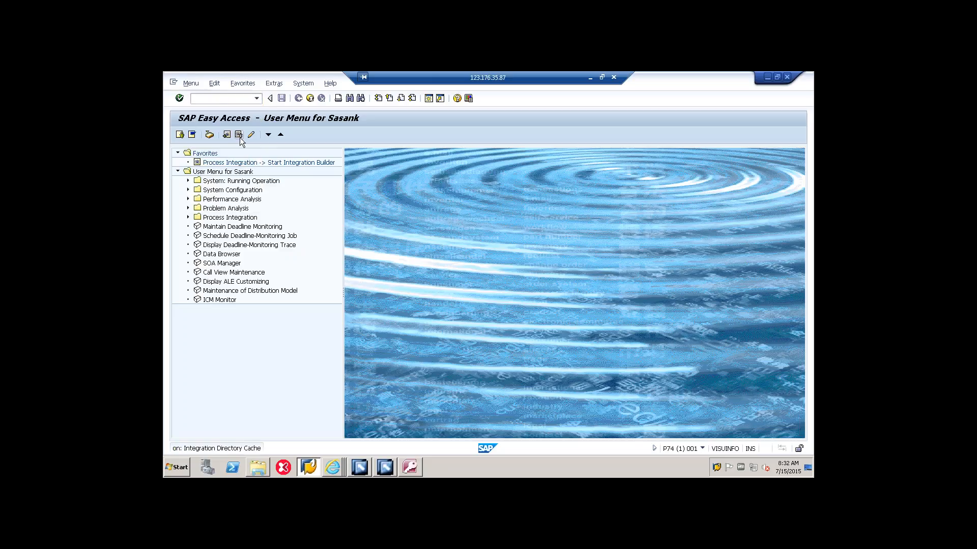
Step: Start a delta refresh of the runtime cache and dismiss its information message and help window
click(215, 82)
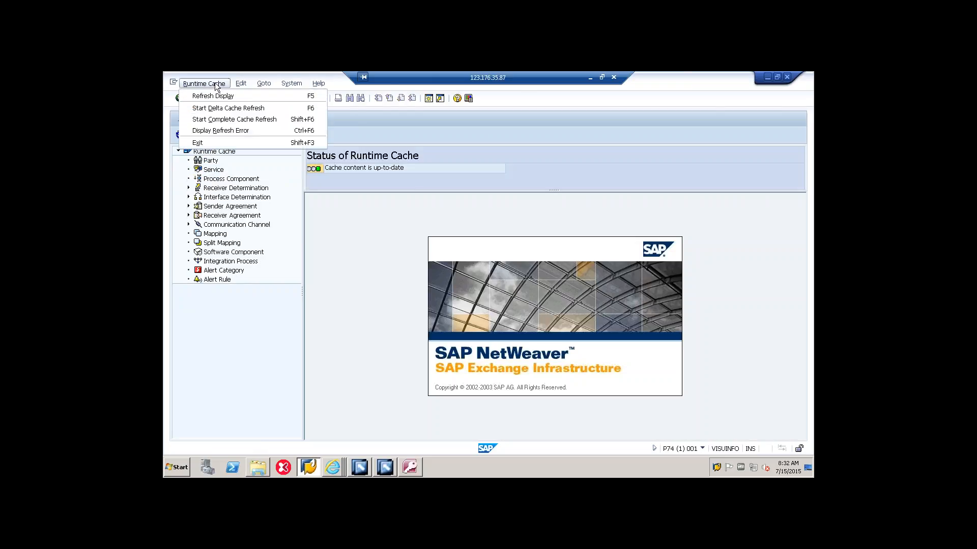
click(221, 110)
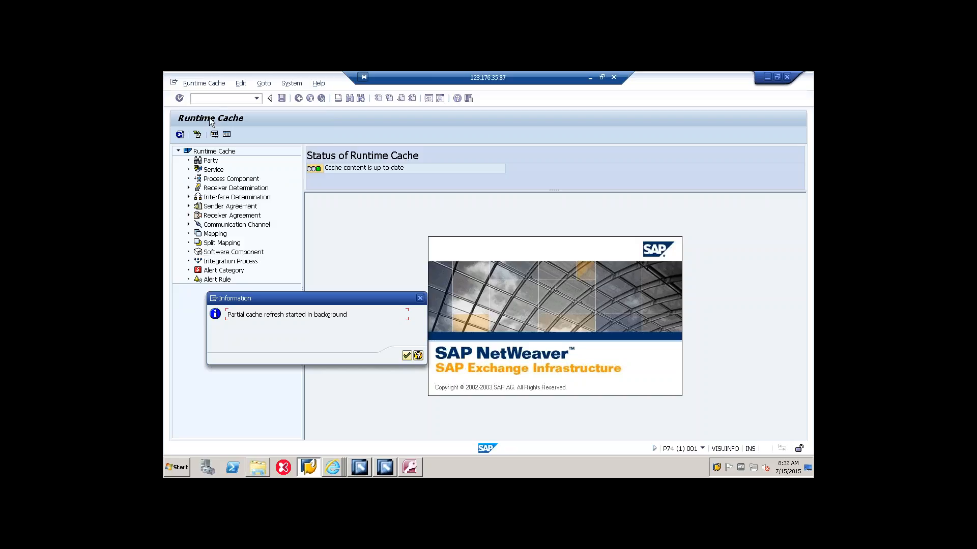
click(414, 357)
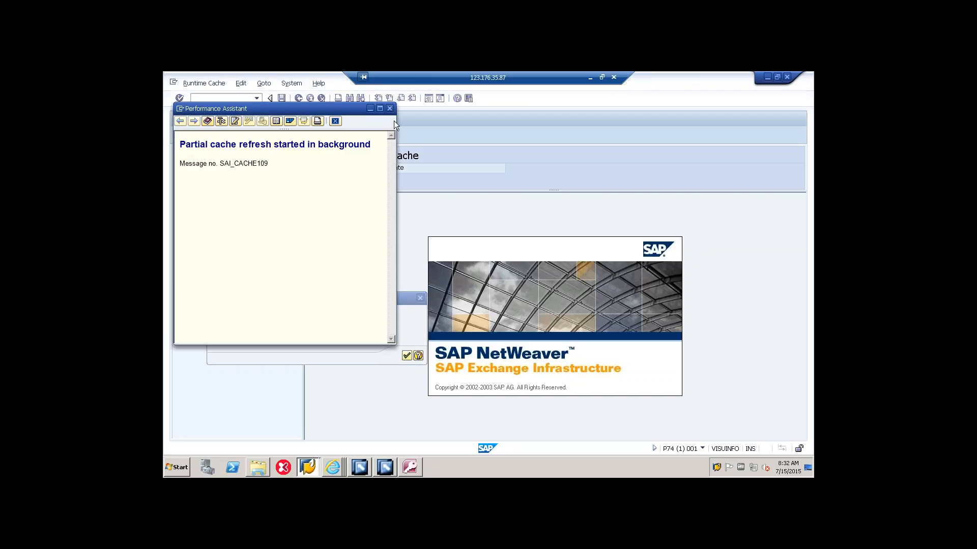
click(389, 109)
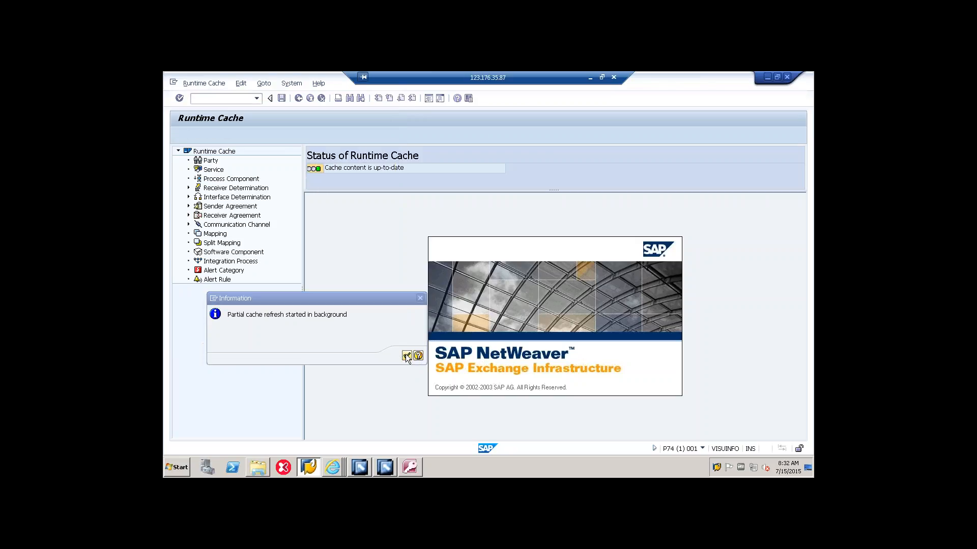
click(407, 356)
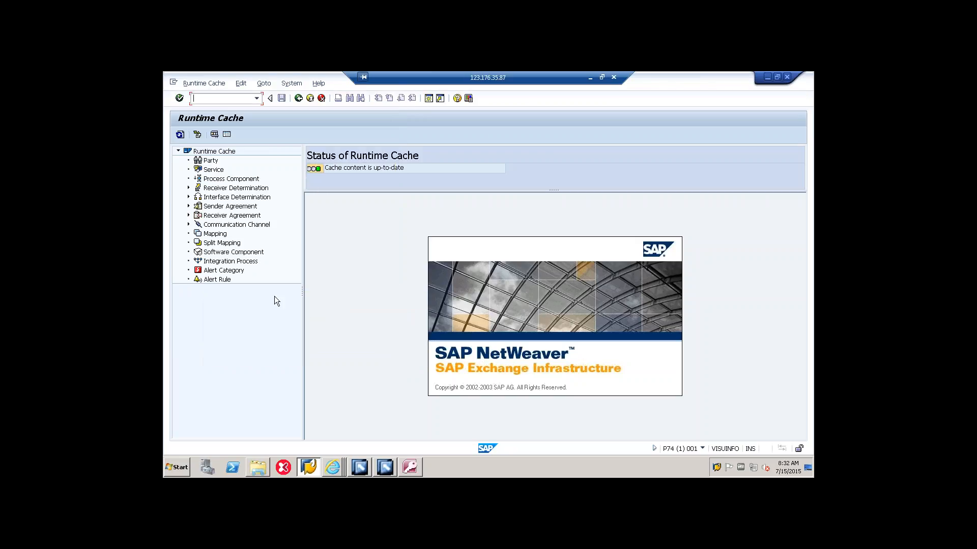
Step: Refresh the display to check the status of the runtime cache
click(181, 136)
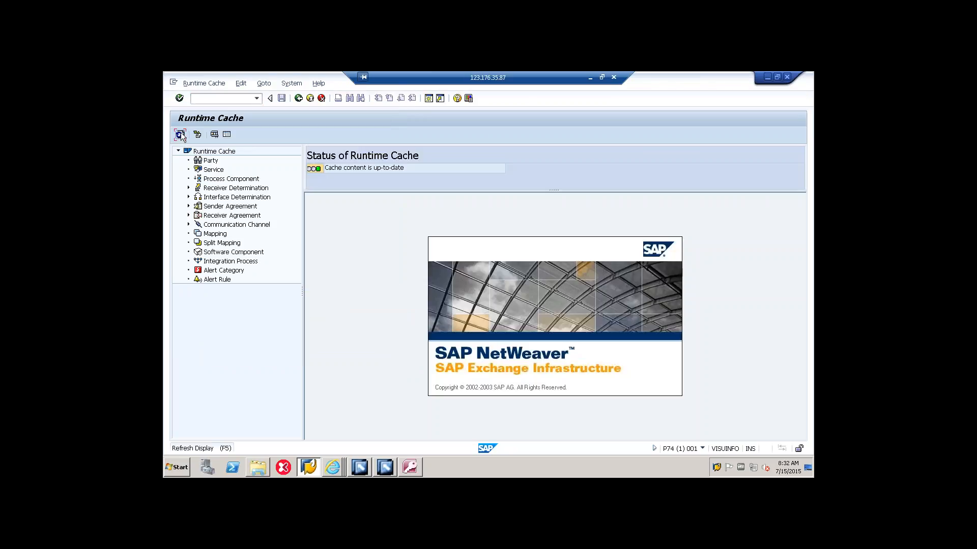
click(181, 135)
click(181, 135)
click(182, 135)
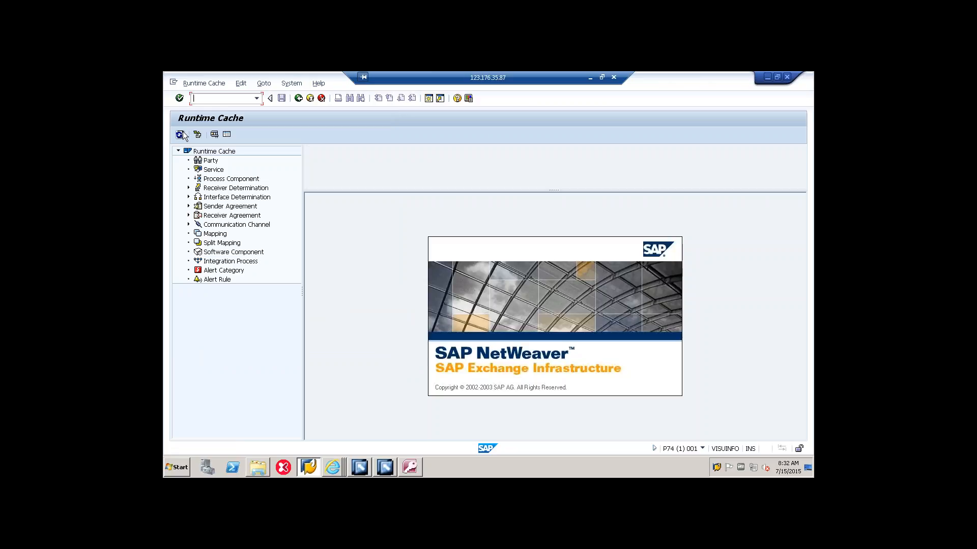
Step: Start a second delta refresh of the runtime cache and acknowledge the information message
click(201, 84)
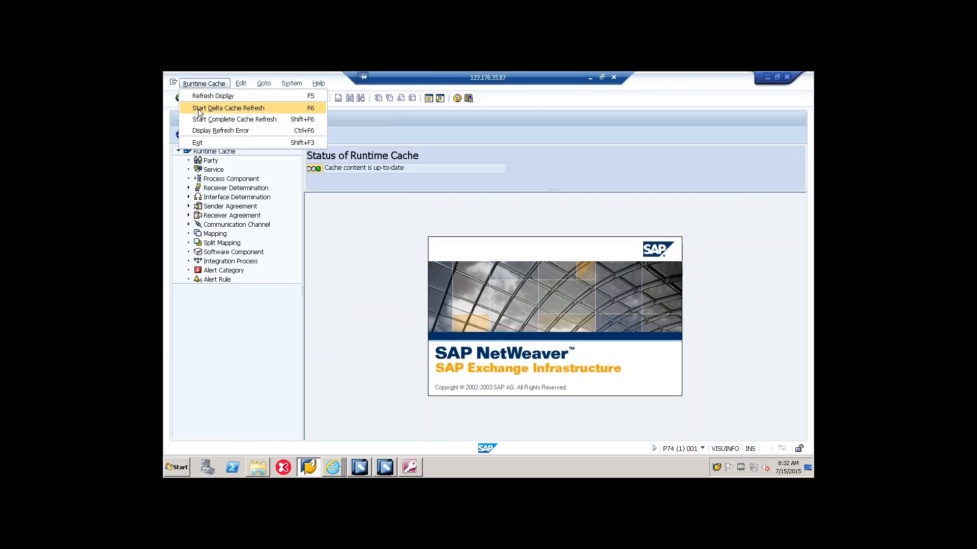
click(200, 108)
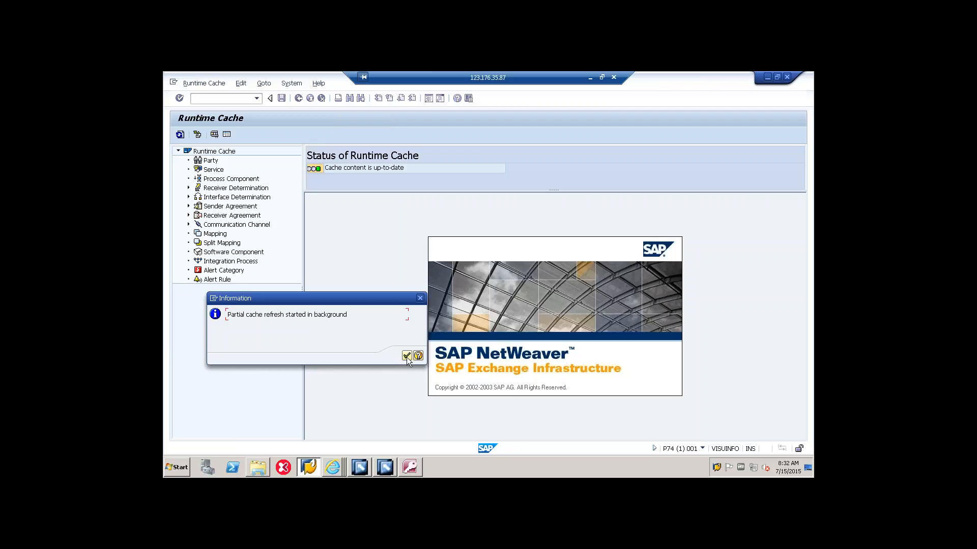
click(407, 355)
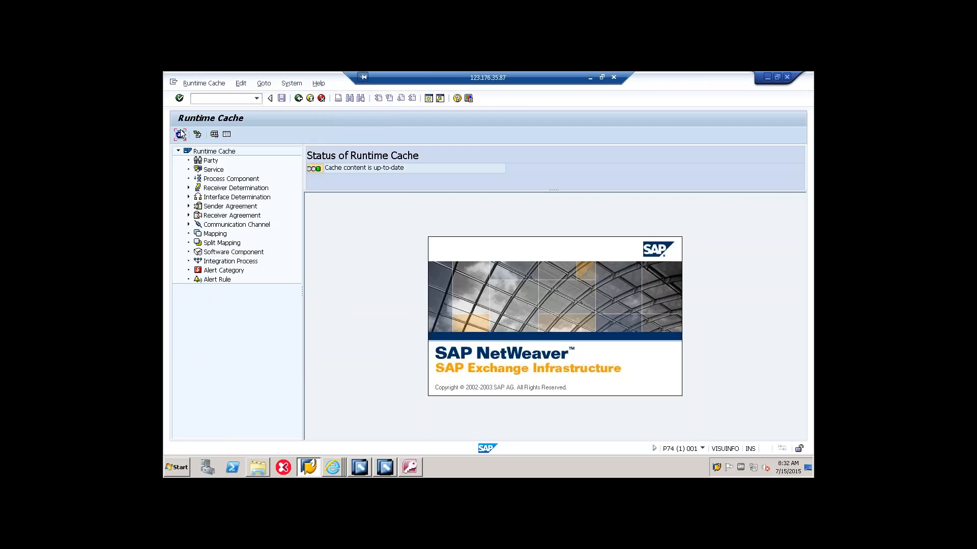
Step: Refresh the runtime cache display repeatedly to monitor whether the cache content is up to date
click(181, 135)
click(181, 136)
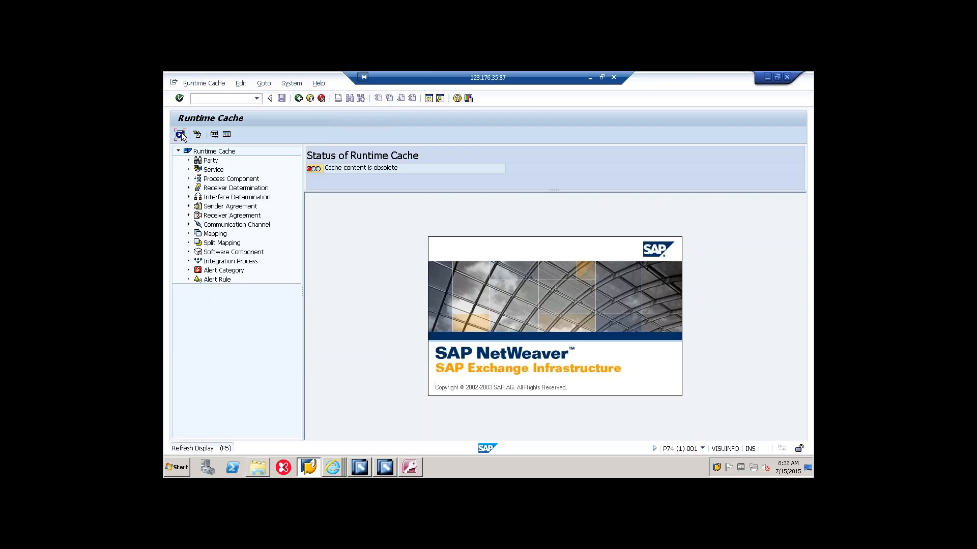
click(181, 135)
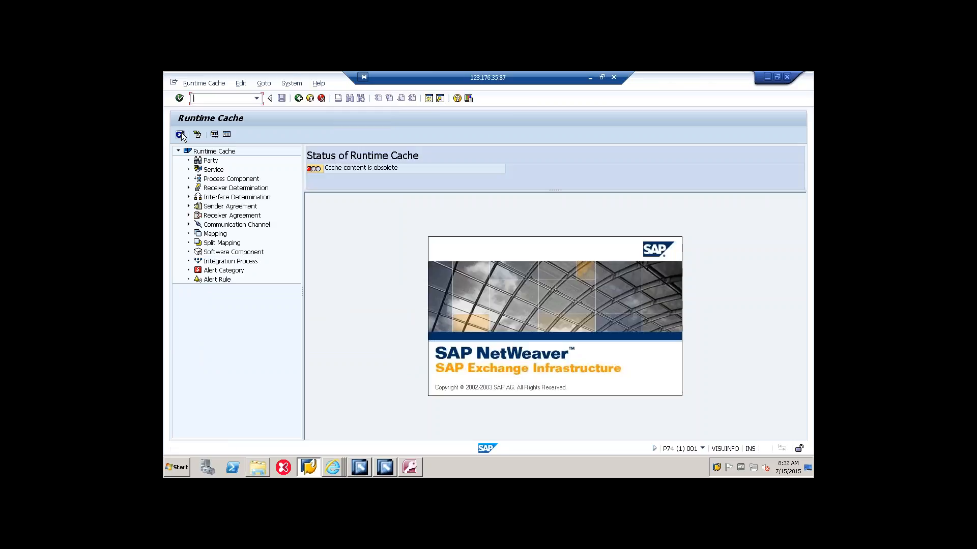
click(181, 135)
click(181, 135)
click(181, 135)
click(181, 135)
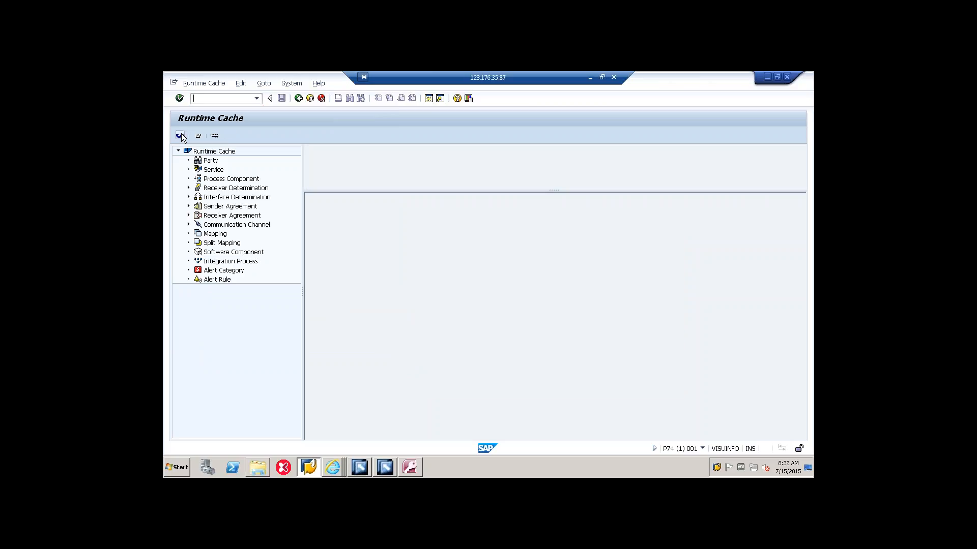
click(181, 135)
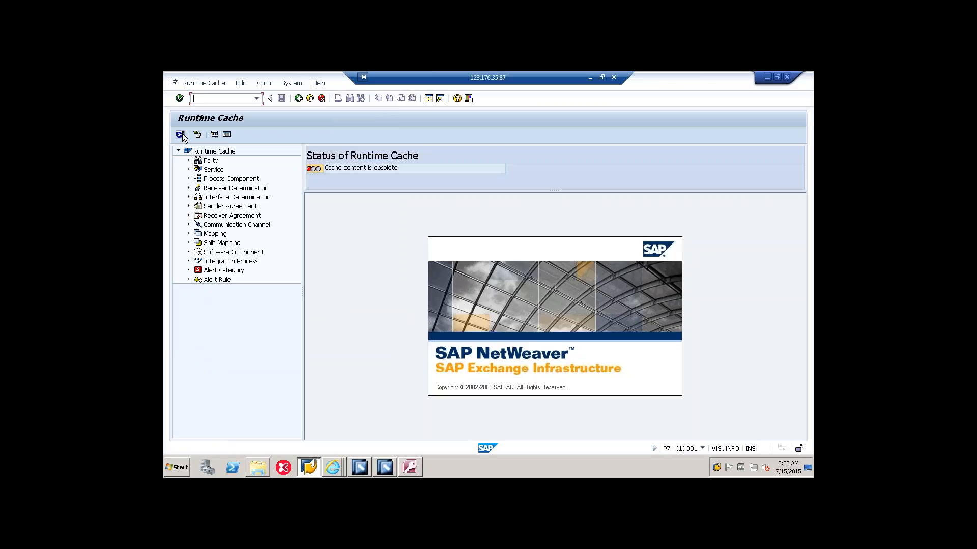
click(182, 135)
click(181, 135)
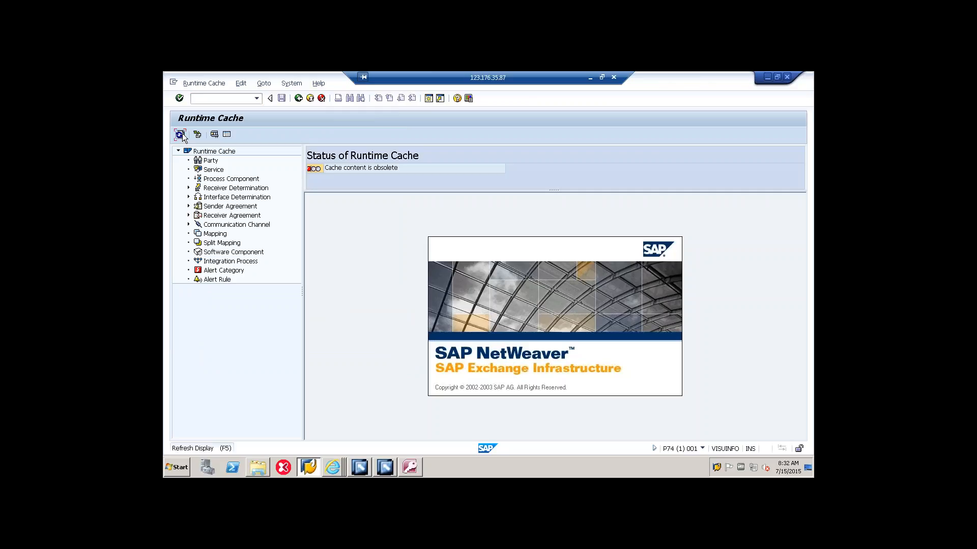
click(181, 136)
click(183, 135)
click(183, 135)
click(181, 135)
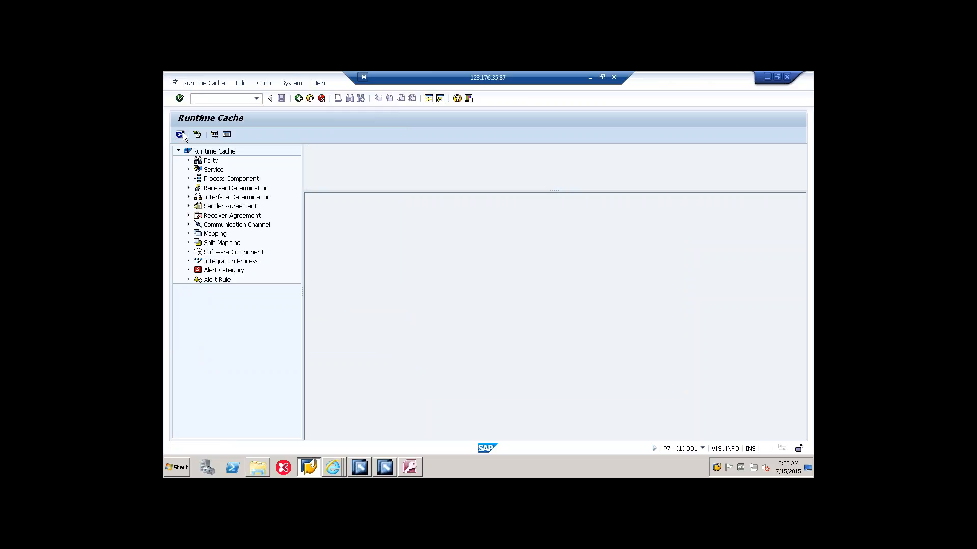
click(181, 135)
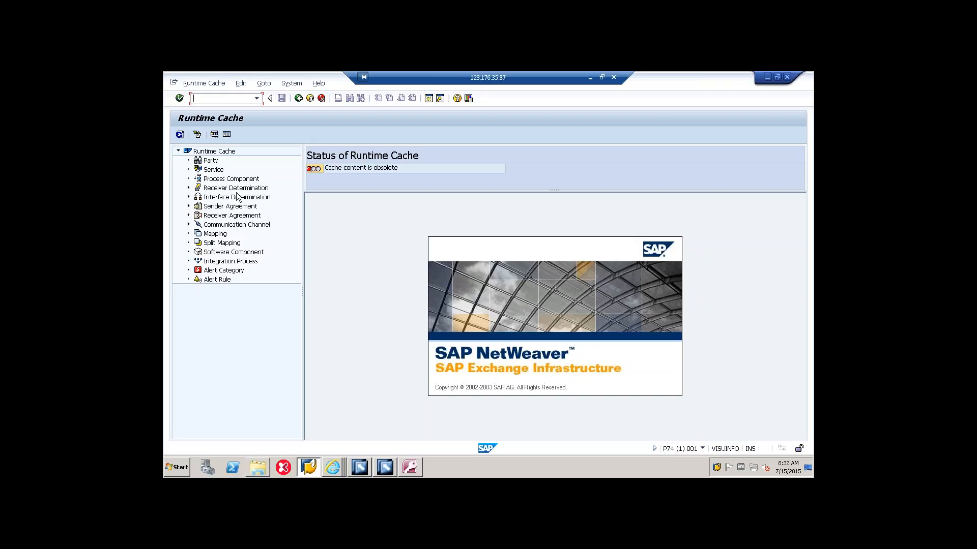
click(180, 136)
click(180, 135)
click(180, 135)
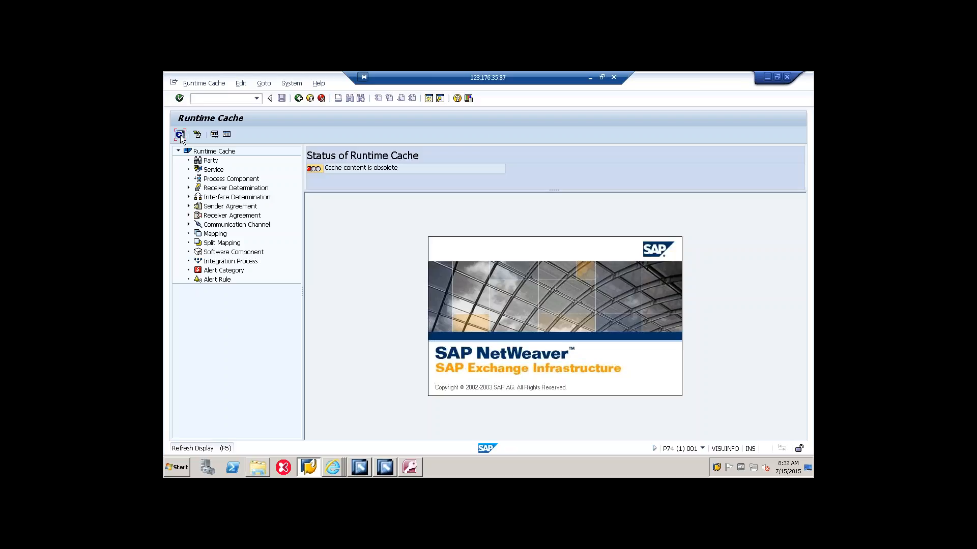
click(181, 134)
click(181, 134)
click(181, 134)
click(181, 134)
click(181, 134)
click(181, 134)
click(181, 134)
click(181, 134)
click(181, 134)
click(181, 134)
click(180, 134)
click(181, 135)
Step: Start the delta cache refresh once more and acknowledge its background-start message
click(203, 83)
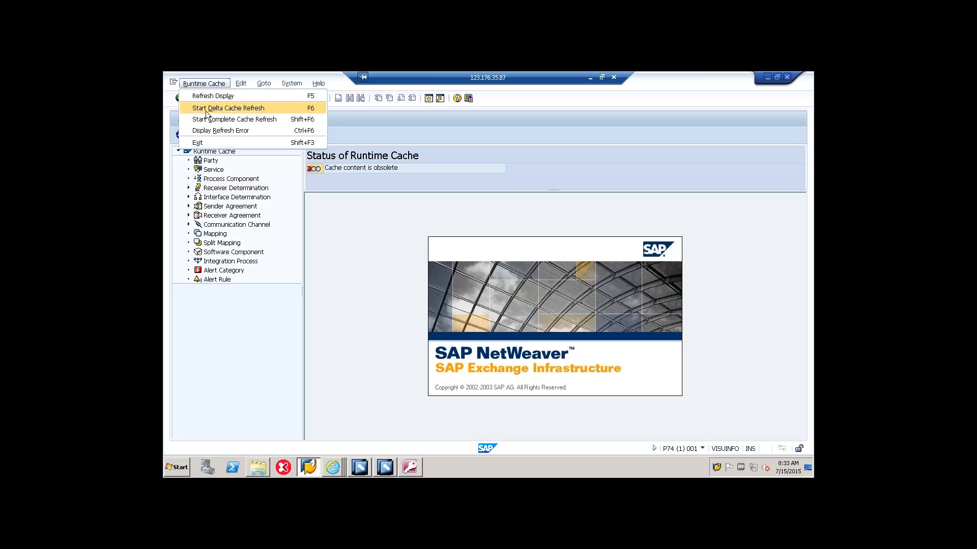
click(228, 108)
click(406, 356)
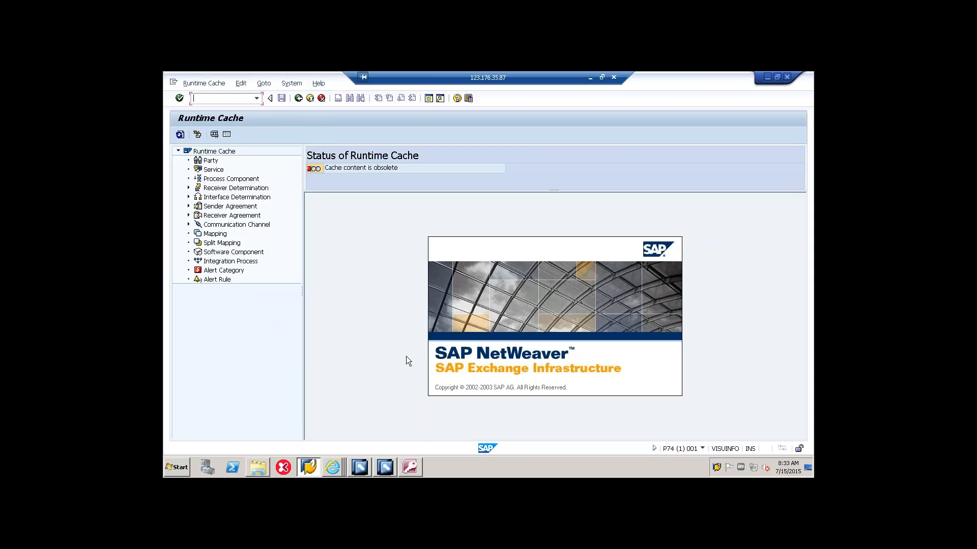
Step: Recheck the runtime cache status and display the Adapter Engine Connection Data Cache
click(181, 133)
click(264, 84)
click(290, 96)
Step: Switch to the Process Integration Tools page in Internet Explorer and open the Adapter Engine's Communication Channel Monitor
click(333, 468)
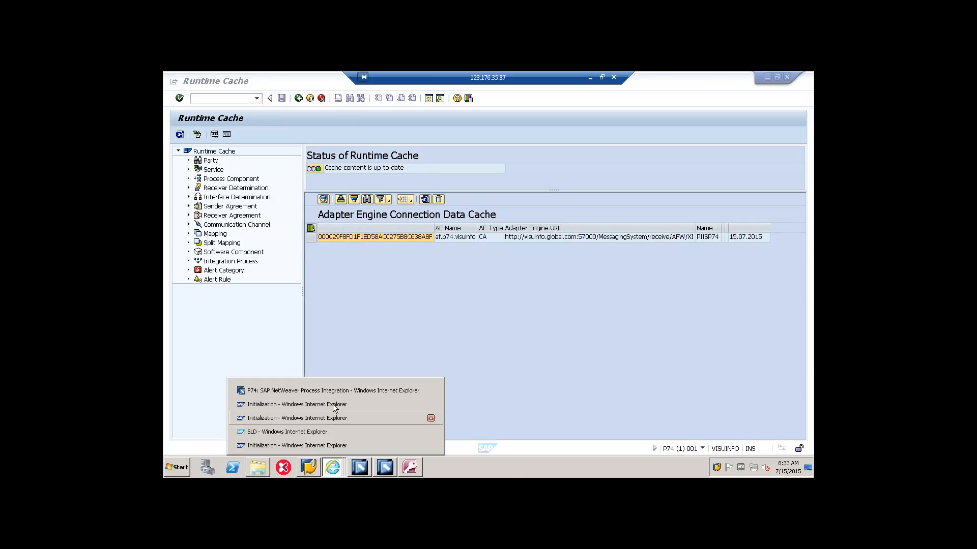
click(339, 392)
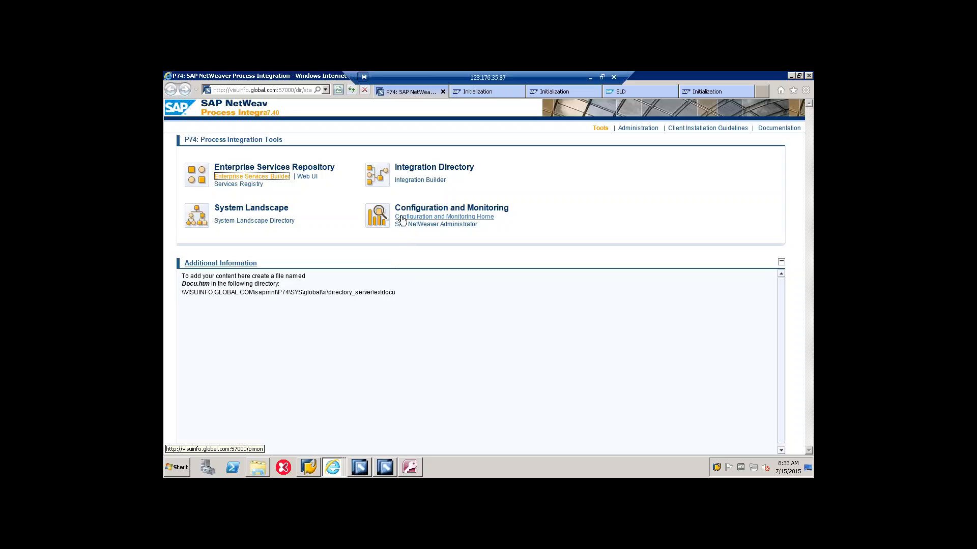
click(399, 214)
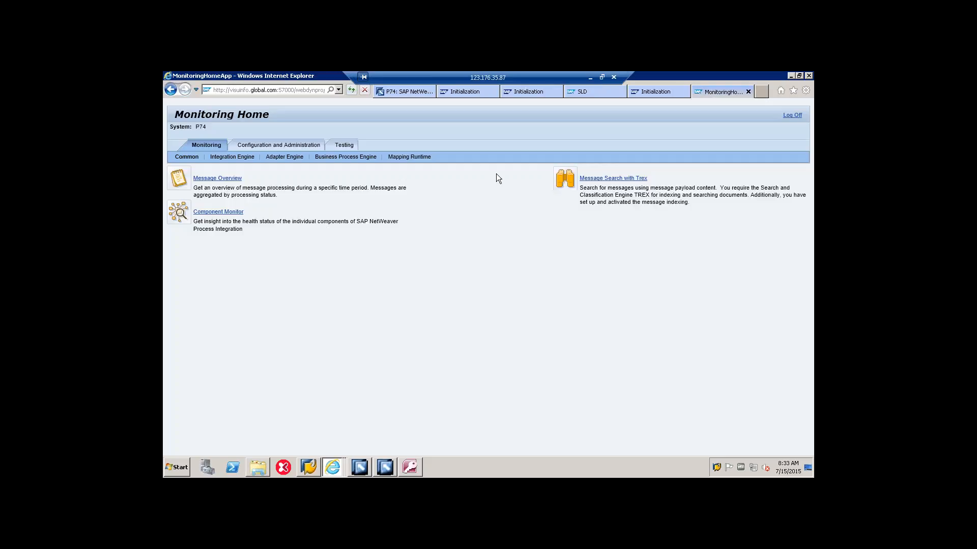
click(279, 156)
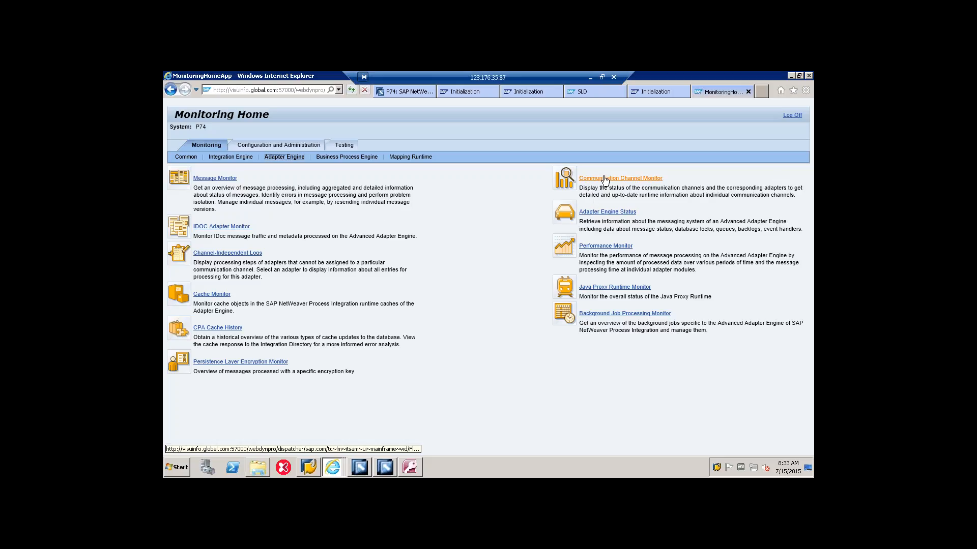
click(605, 179)
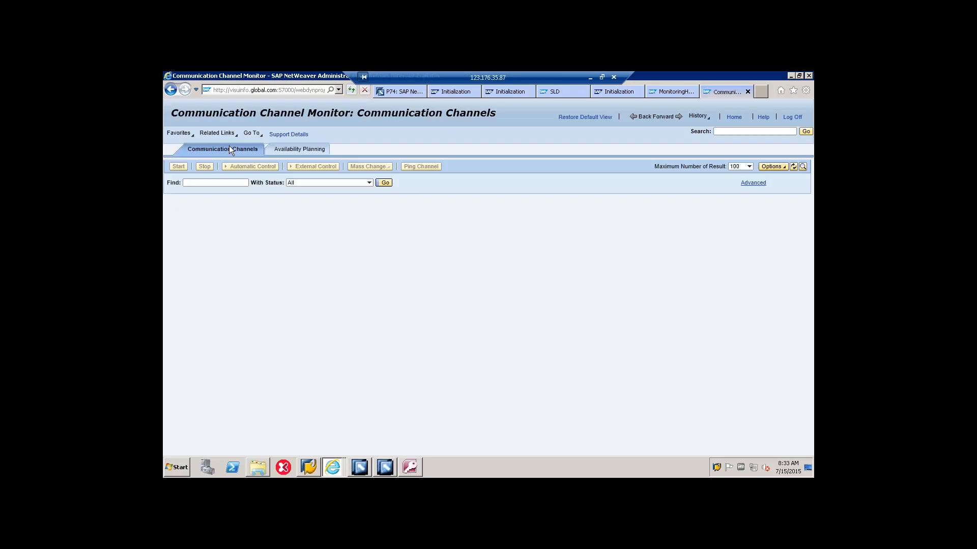
Step: Search for communication channel cc_jdbcrecv05 to check its status
click(218, 183)
text(cc_jdbcrecv05)
key(Return)
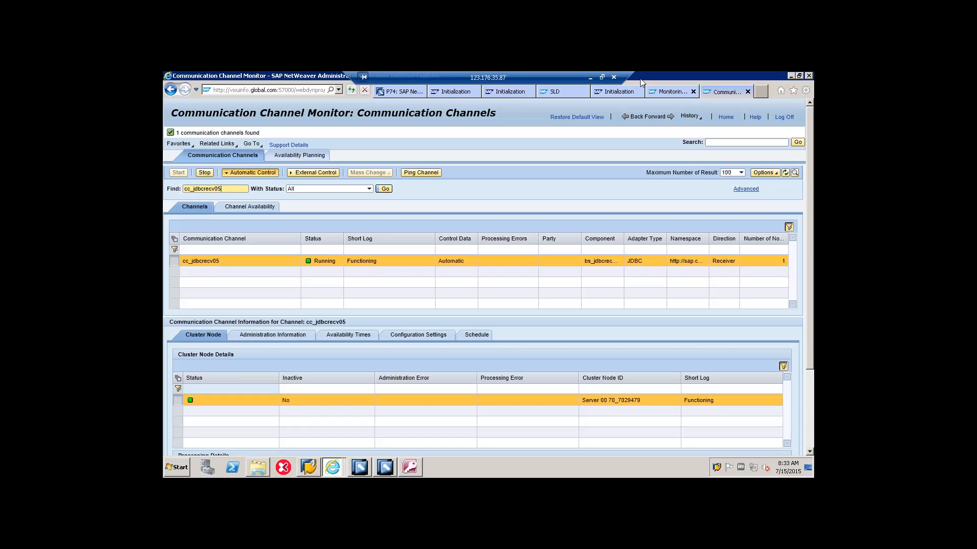
Step: Switch to SAP Logon and open the logon screen of the ECC system
click(309, 467)
click(309, 468)
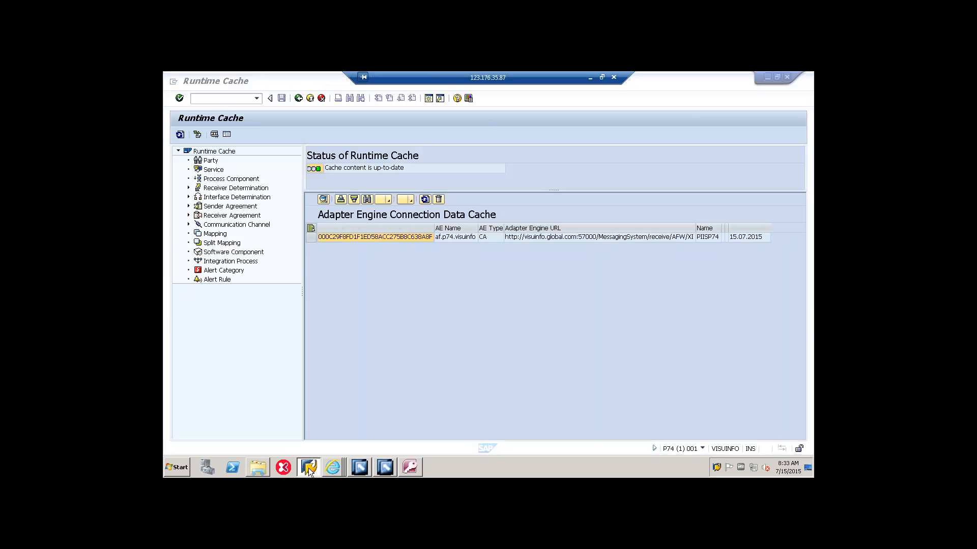
click(309, 468)
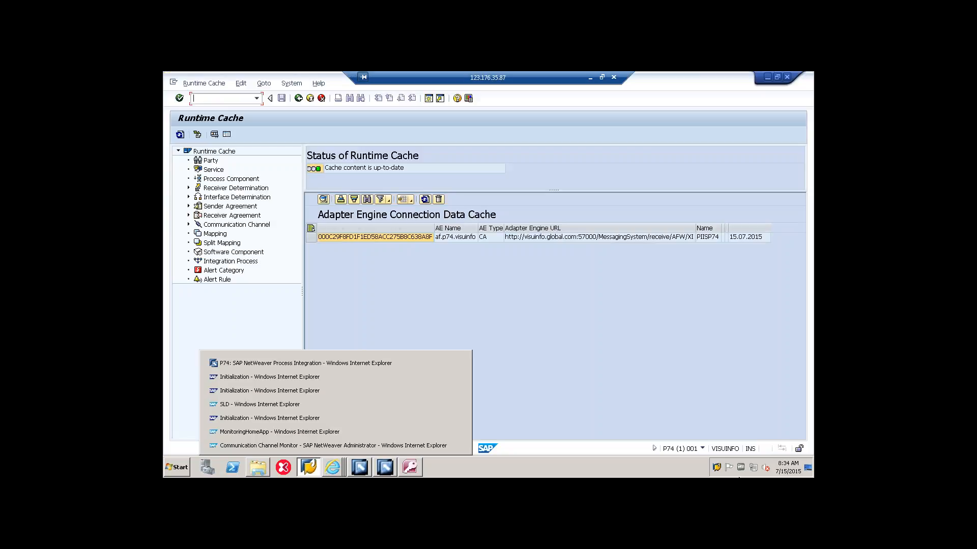
click(717, 468)
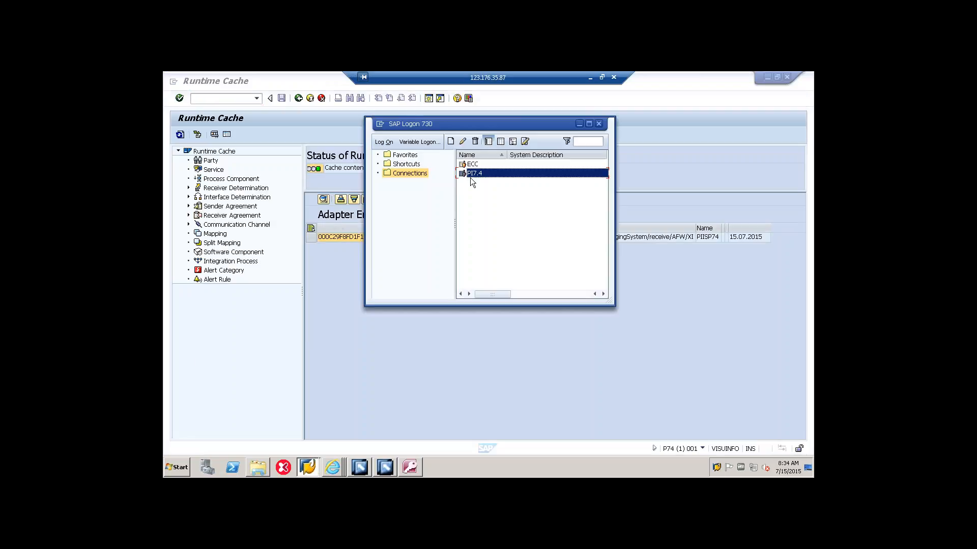
click(487, 163)
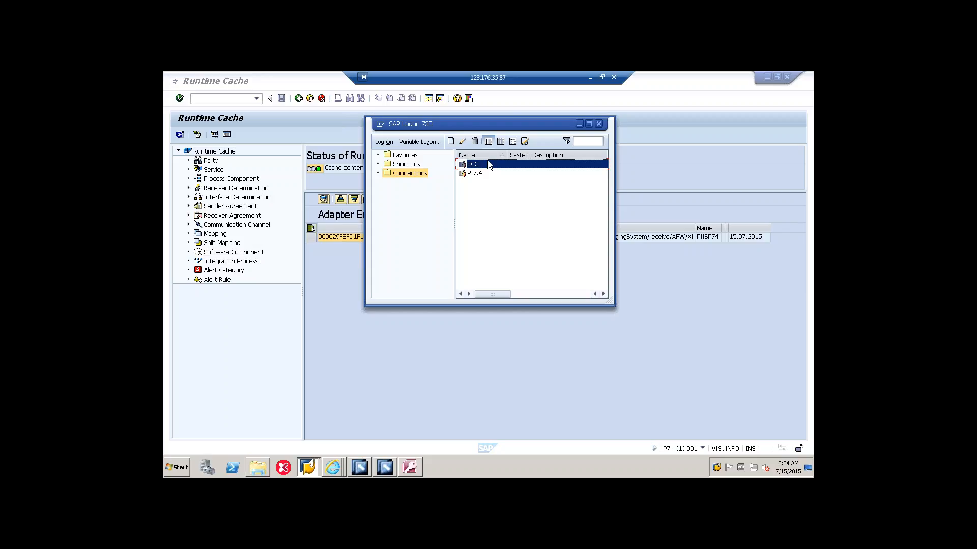
double_click(488, 162)
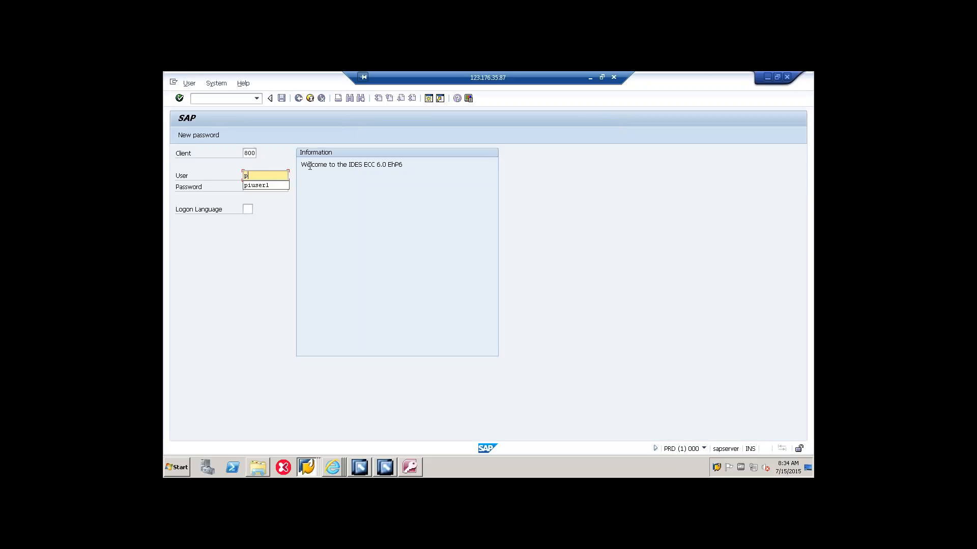
Step: Try to log on to ECC client 800 with the PI user name and account password
key(Down)
key(Return)
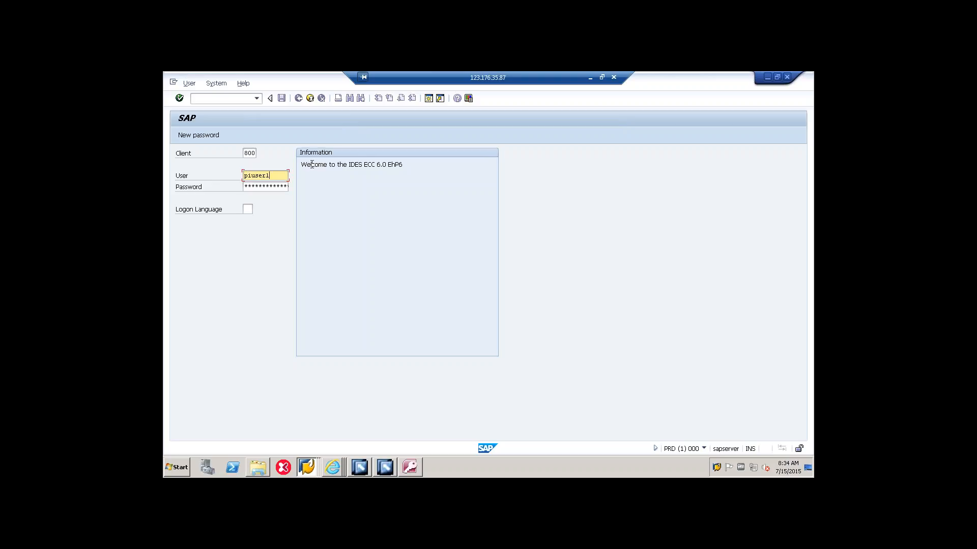
key(Tab)
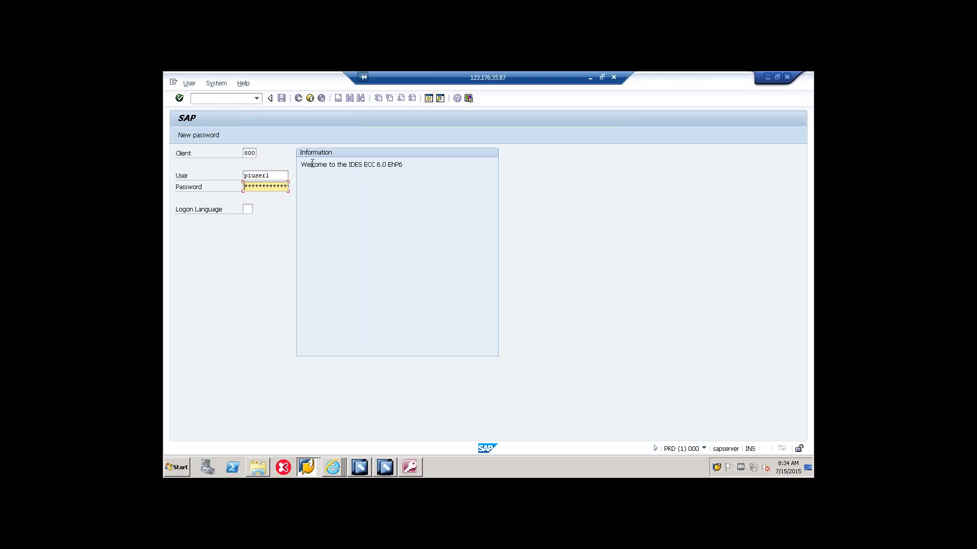
key(Return)
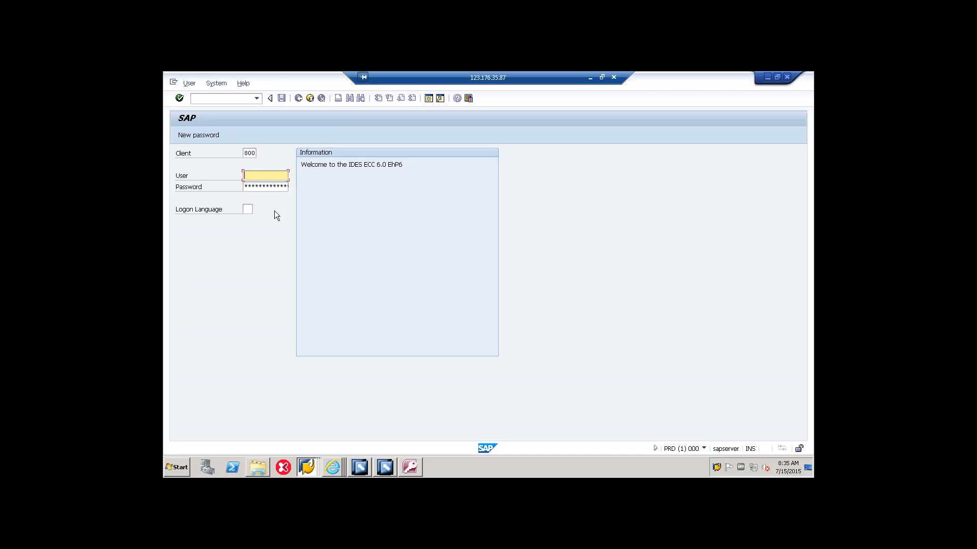
Step: Log on to ECC client 800 by entering the PI user name and account password again
text(piuser1)
key(Tab)
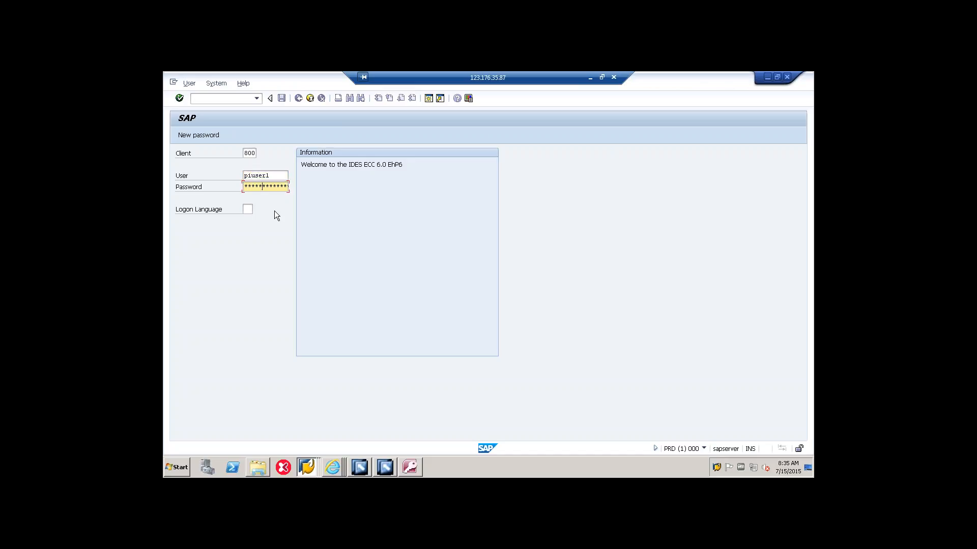
key(Return)
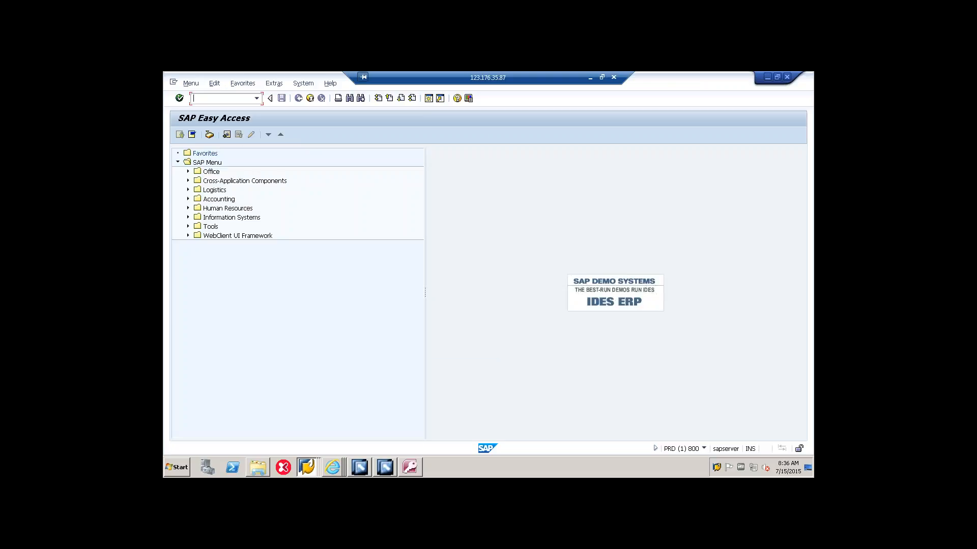
Step: Start the IDoc test tool with transaction WE19 and create a test IDoc from basic type ABSEN1
text(WE19)
key(Return)
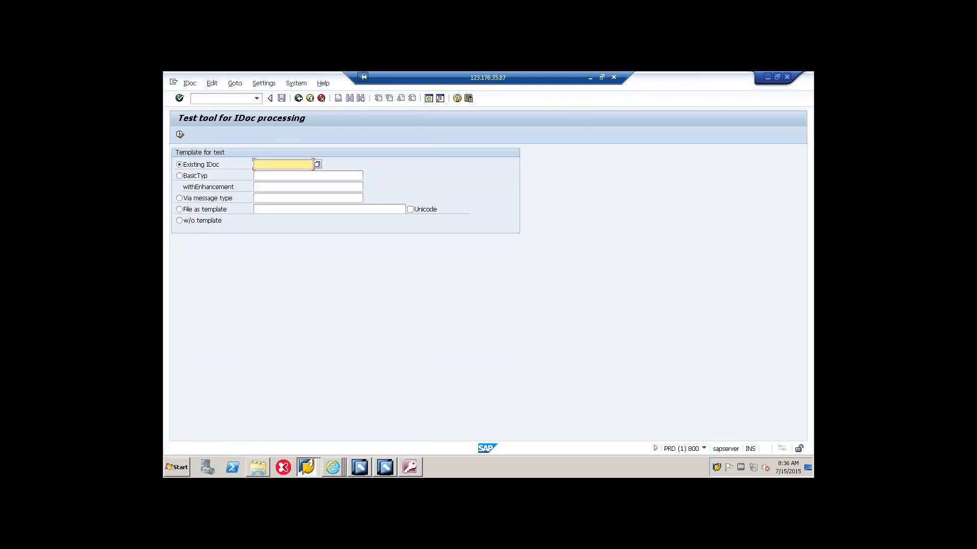
click(196, 177)
click(258, 178)
text(A)
click(277, 185)
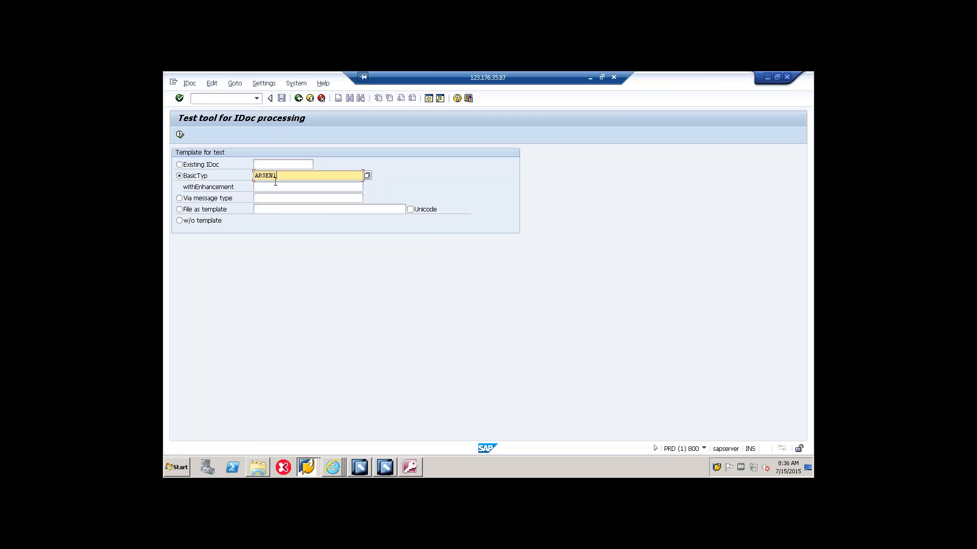
click(181, 134)
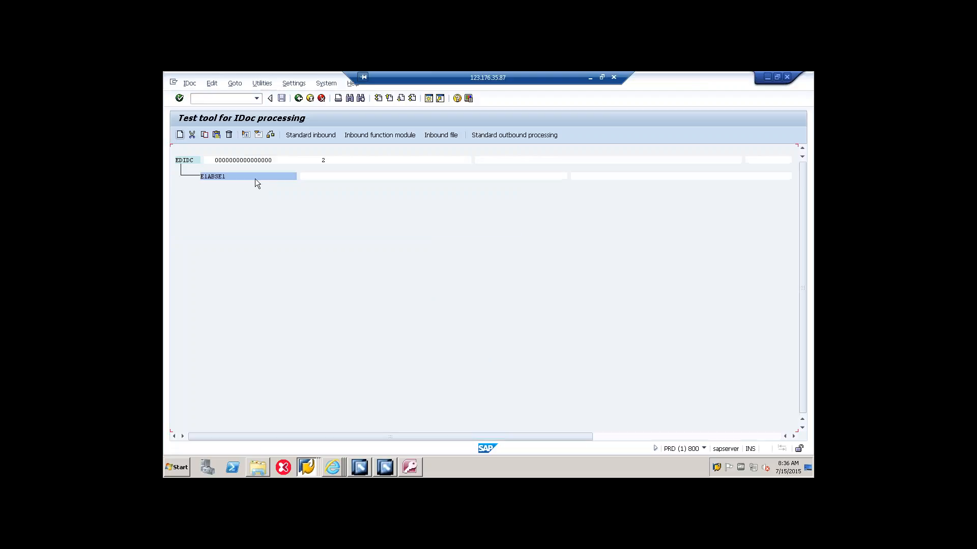
Step: Edit the IDoc's control record and set the sender to port SAPPRD, partner number T90CLNT090 and partner type LS
double_click(295, 163)
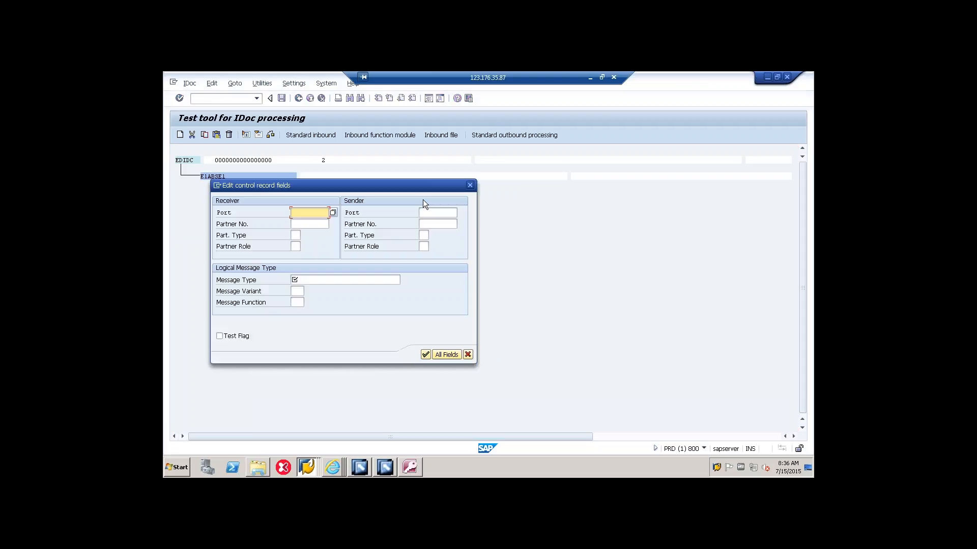
text(SAPPRD)
key(Tab)
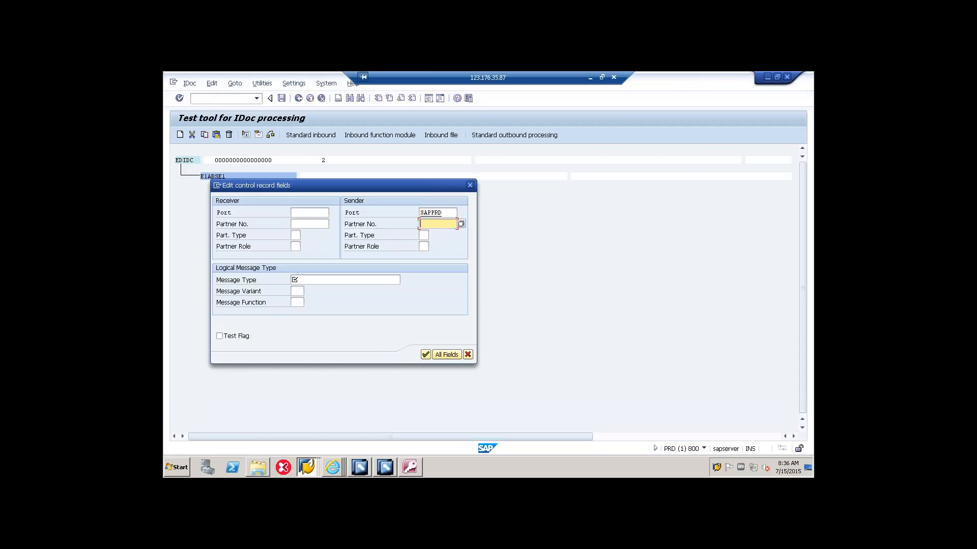
text(T)
click(431, 233)
key(Tab)
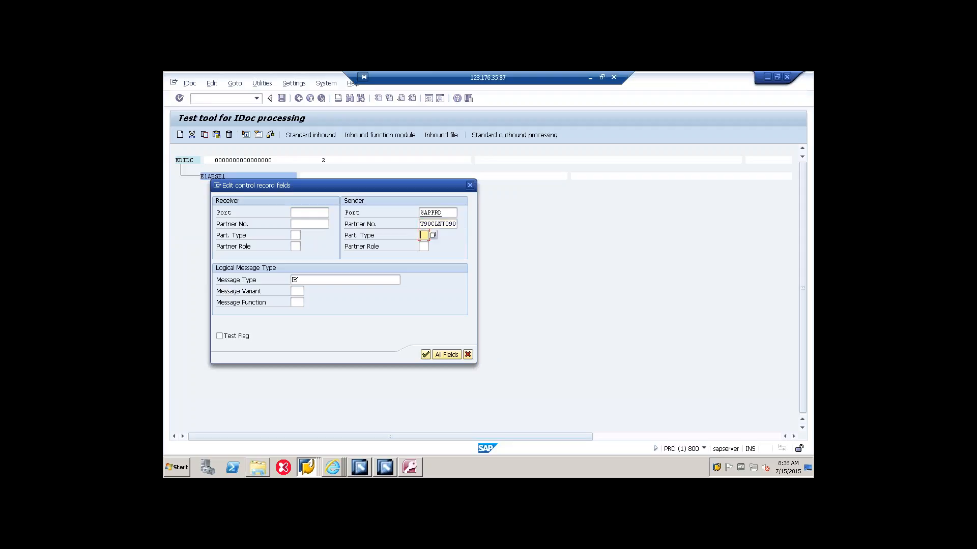
text(LS)
Step: Set the receiver's port and partner number to P74CLNT001 and its partner type to LS
click(315, 215)
text(P)
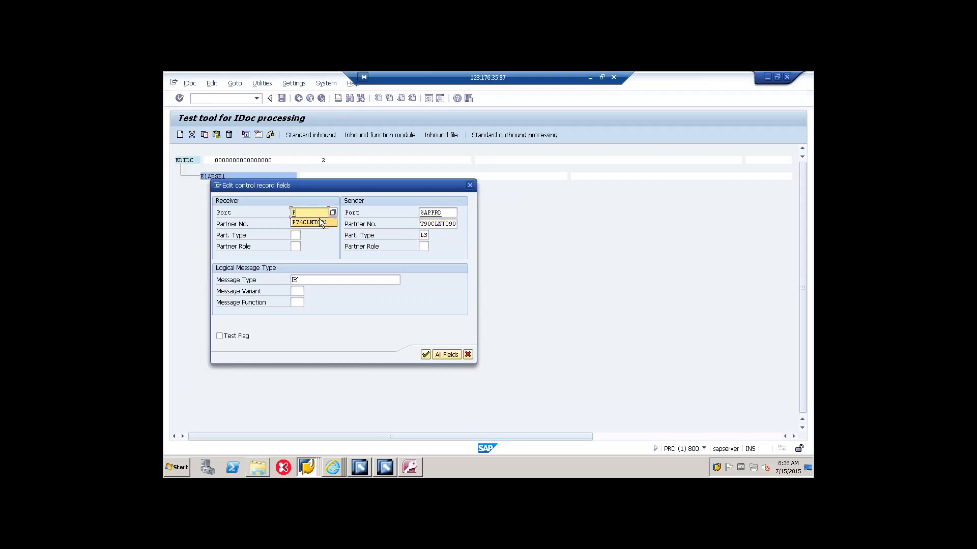
click(319, 224)
key(Tab)
text(P)
click(319, 229)
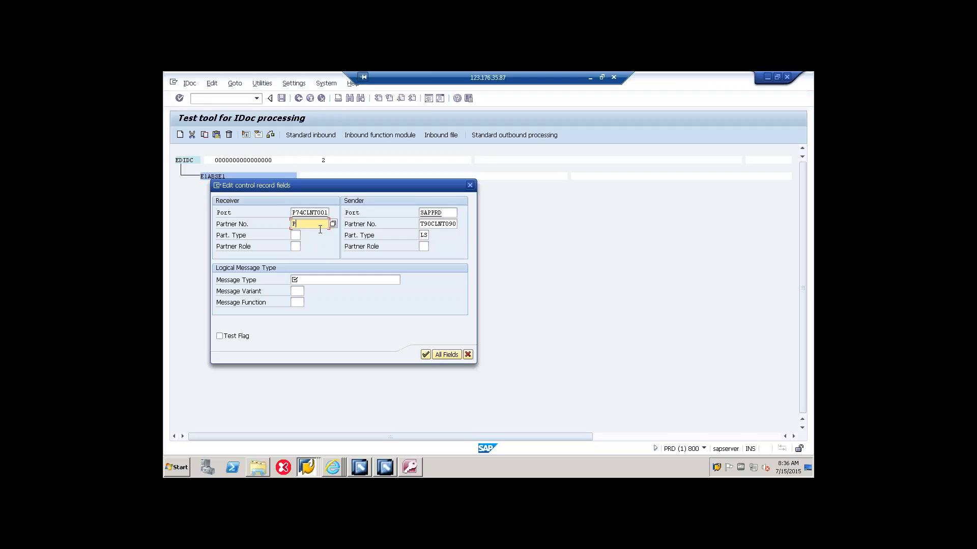
click(313, 234)
click(296, 235)
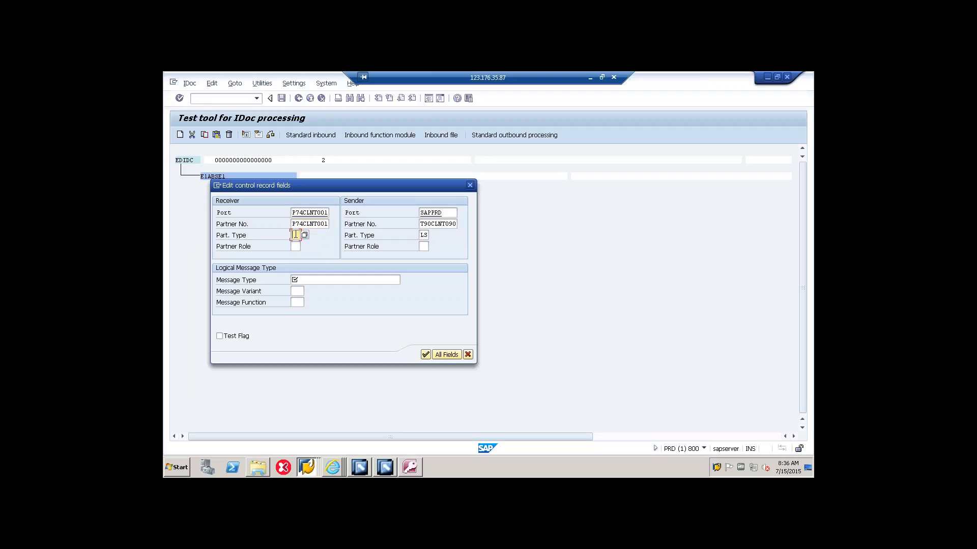
text(LS)
Step: Fill in the logical message type from the suggested entry starting with A and confirm the control record
click(305, 280)
text(A)
click(306, 289)
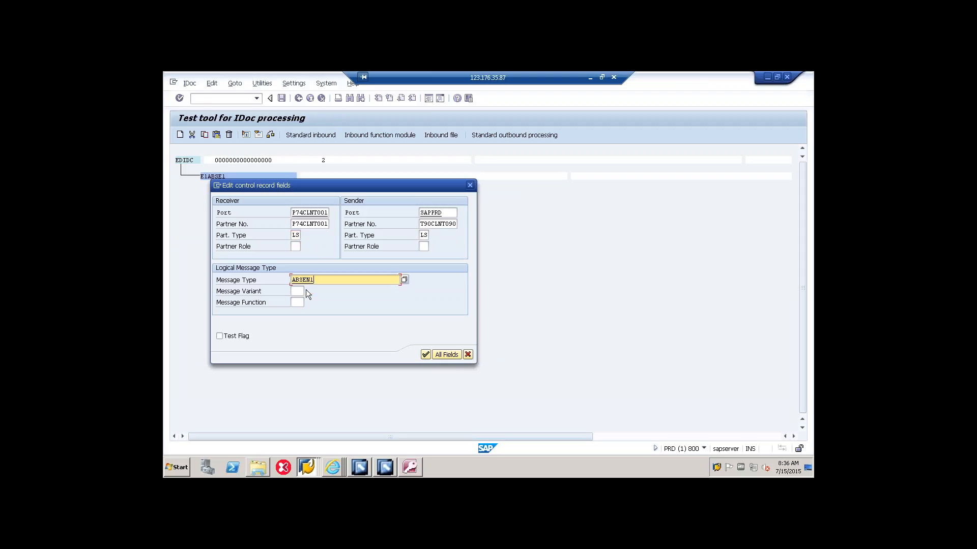
click(424, 354)
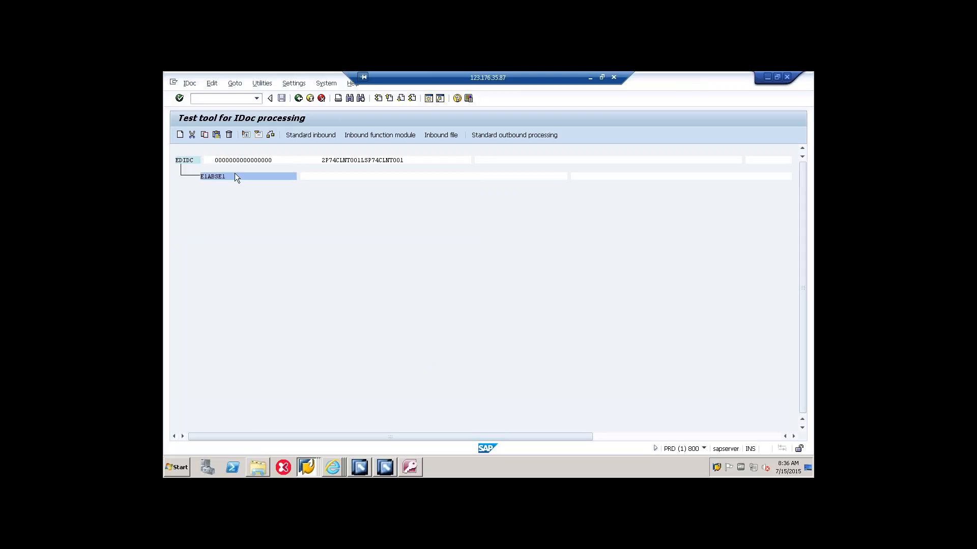
Step: Fill the E1ABSK1 data record with ES grouping 2 and attendance/absence reason SSSS
double_click(234, 176)
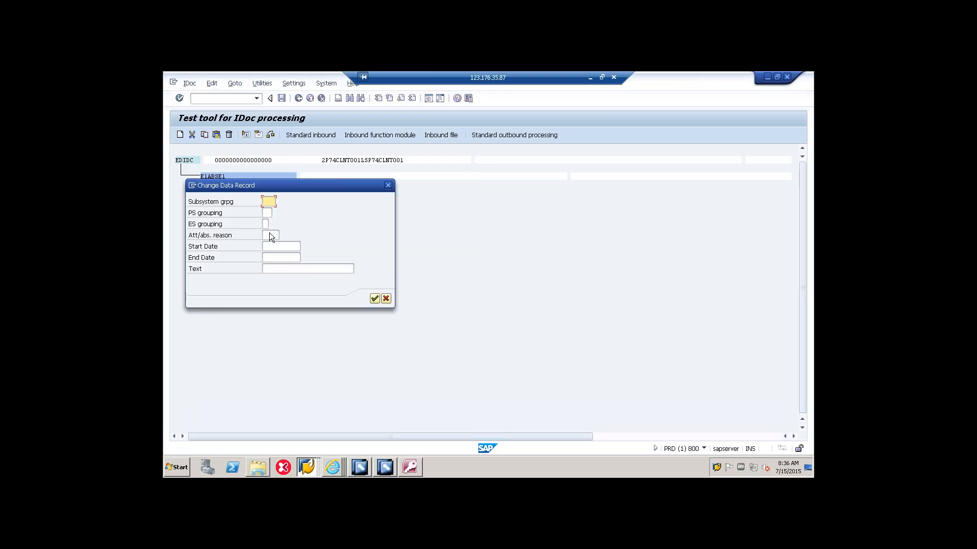
click(269, 234)
click(264, 224)
text(2)
click(272, 232)
text(SSSS)
click(374, 298)
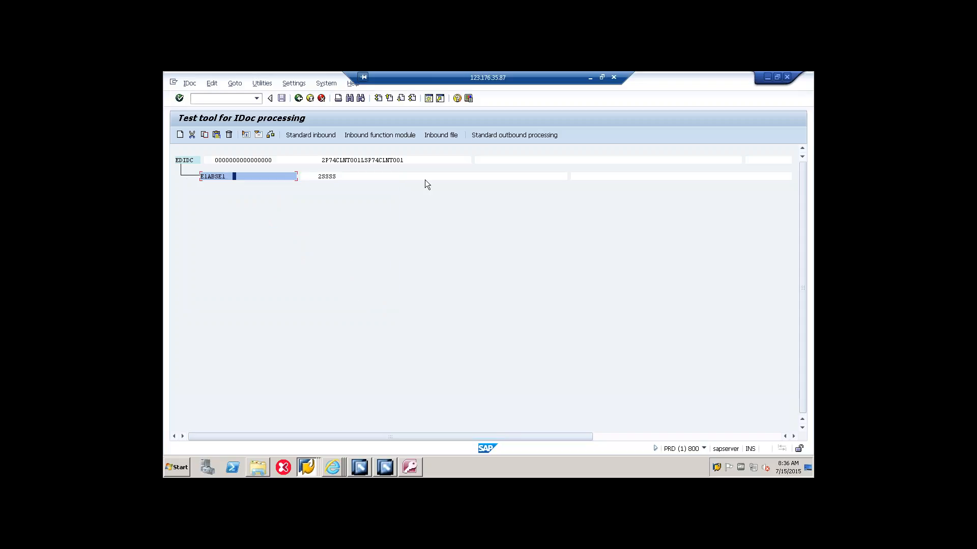
Step: Send one IDoc through standard outbound processing with immediate start
click(481, 135)
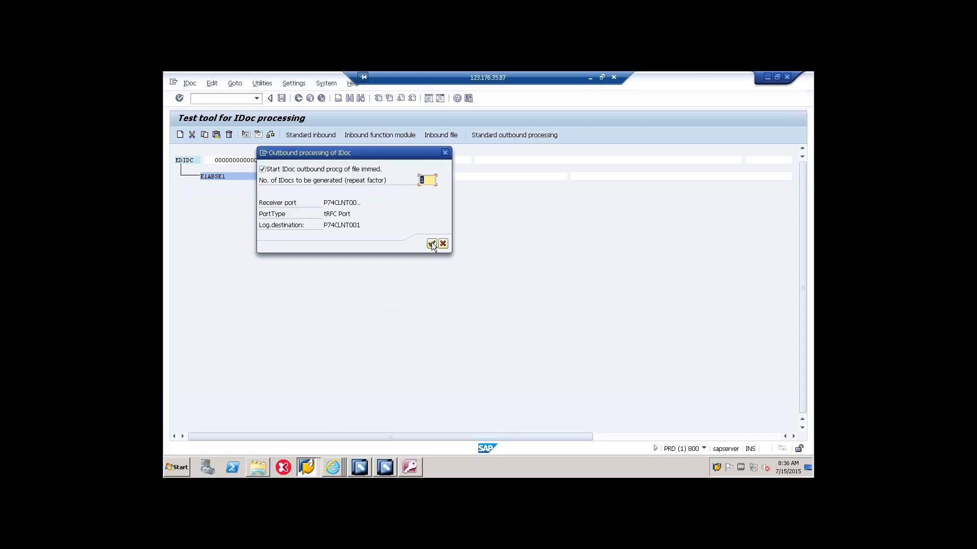
click(431, 243)
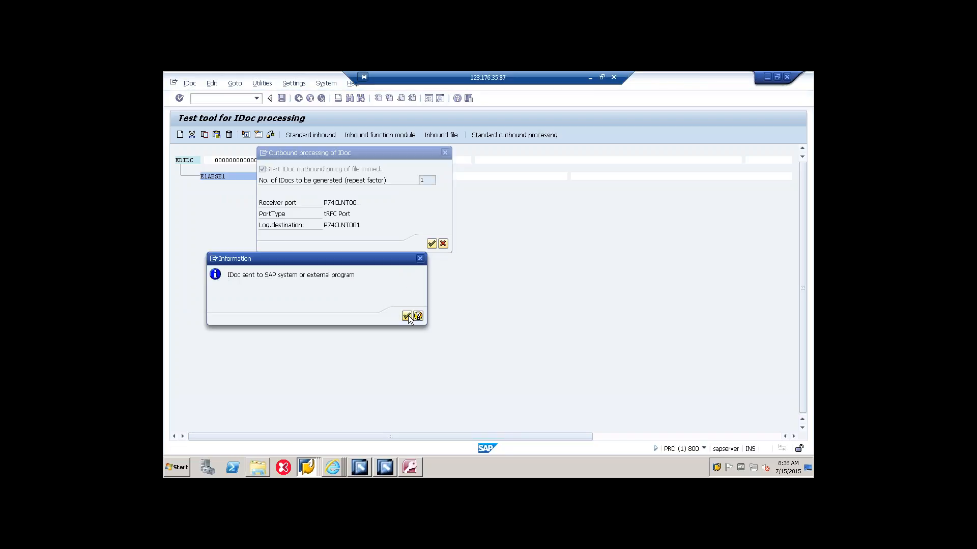
click(407, 317)
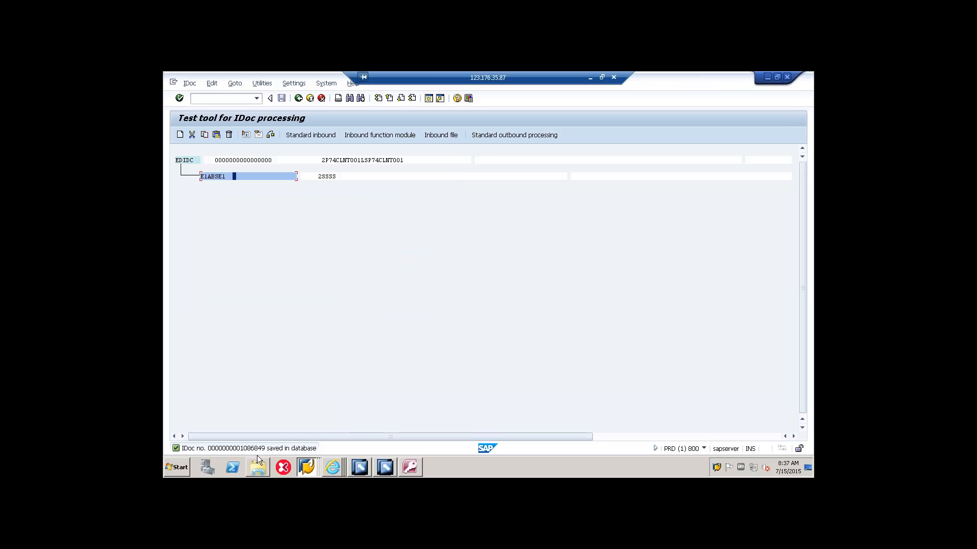
Step: Switch to the PI Runtime Cache session, list the day's IDoc messages with transaction IDX5 and select the inbound ABSEN1 message
mouse_move(265, 461)
click(308, 466)
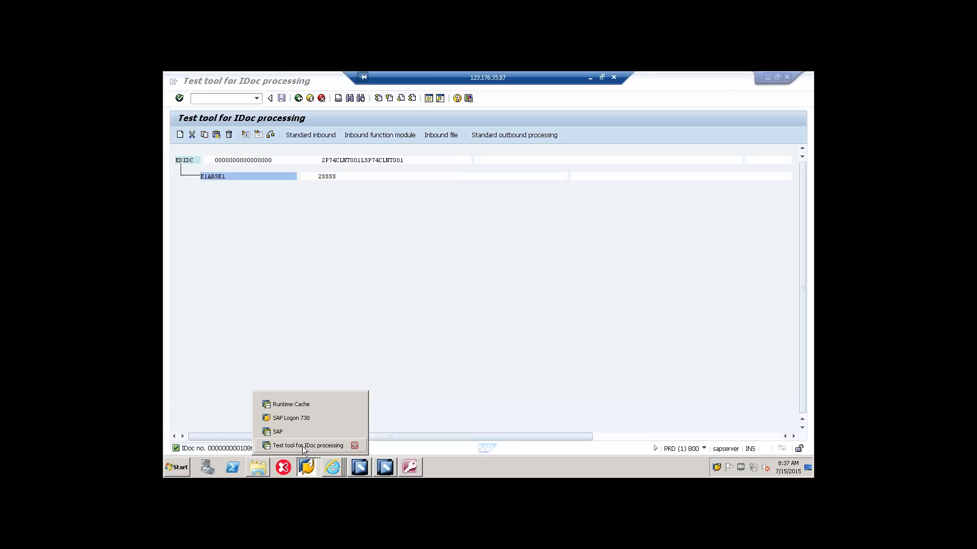
click(309, 404)
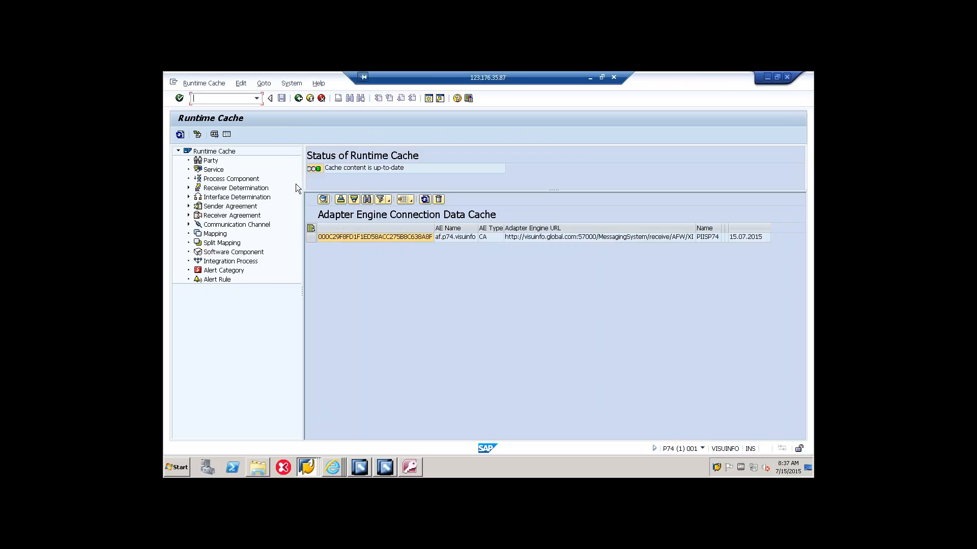
click(256, 99)
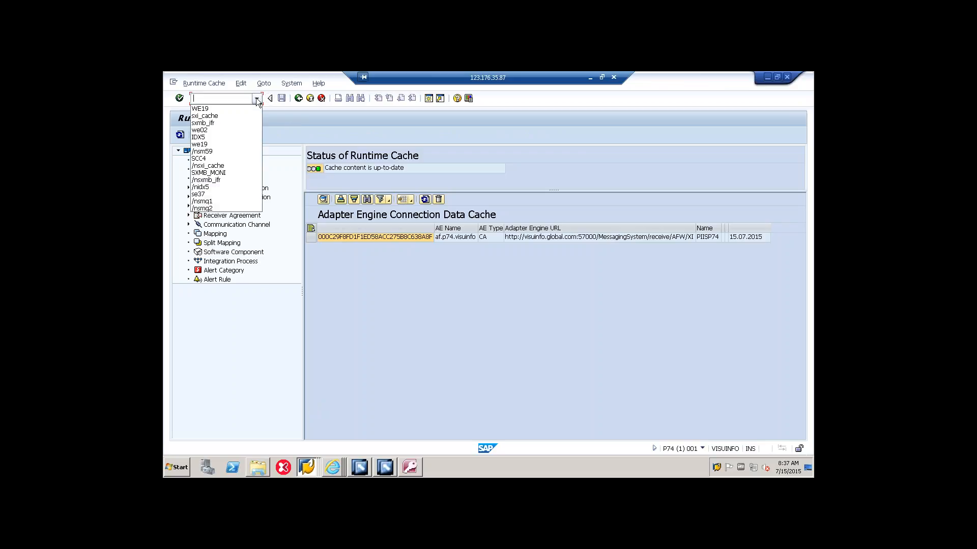
click(217, 186)
key(Return)
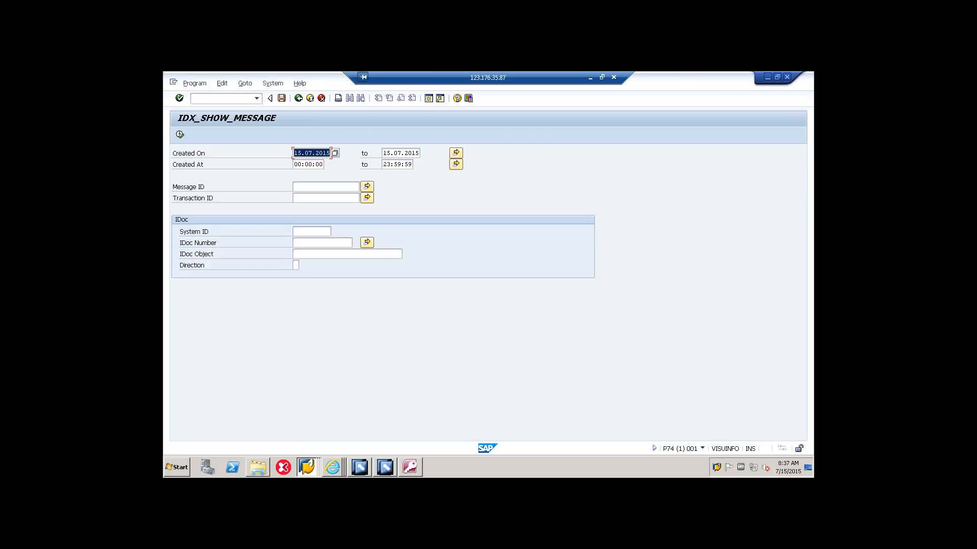
click(180, 135)
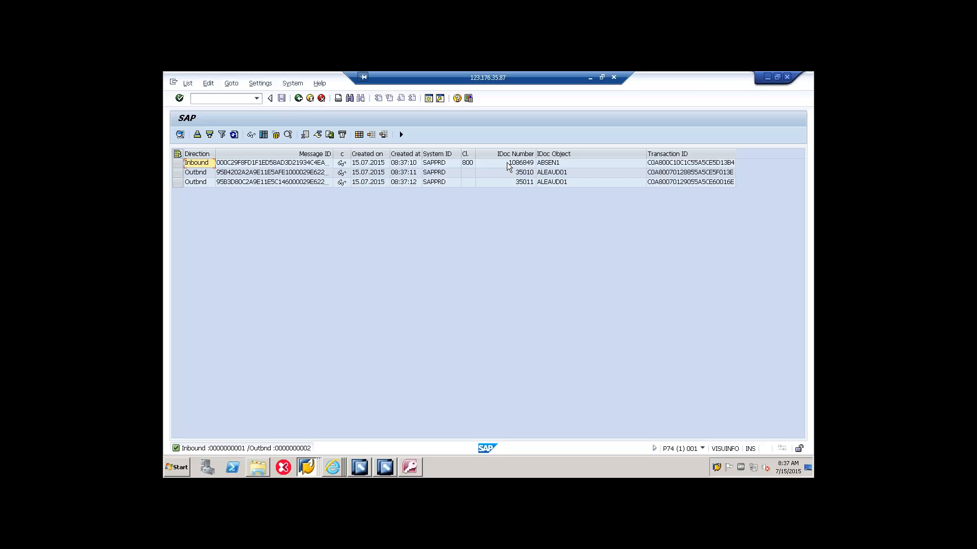
click(178, 163)
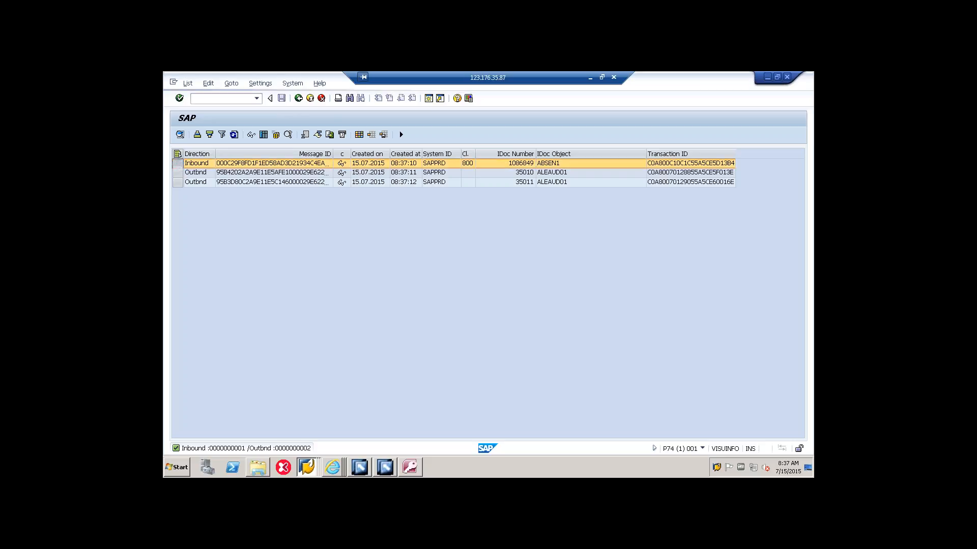
mouse_move(206, 230)
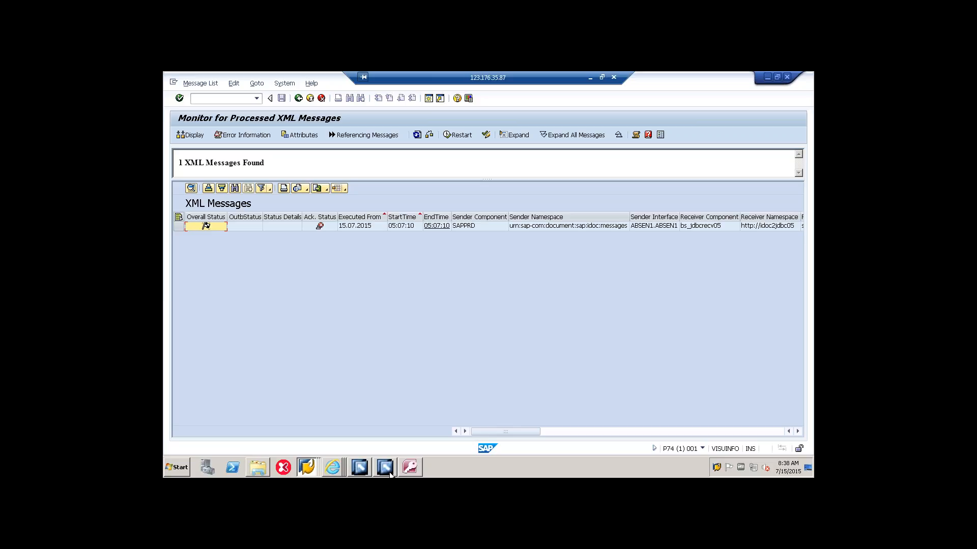
Step: Switch to Access to check the records in table tab and return to the processed XML message monitor
click(407, 469)
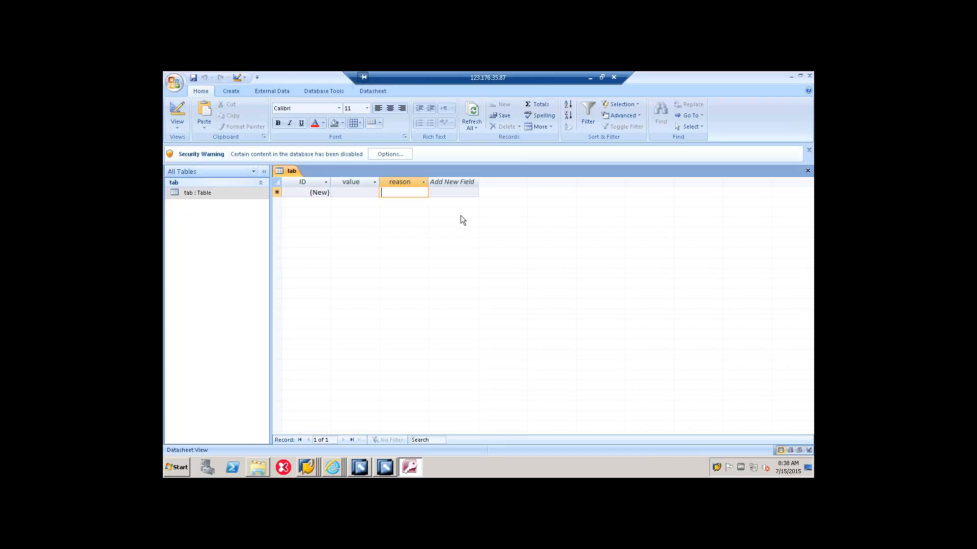
key(Tab)
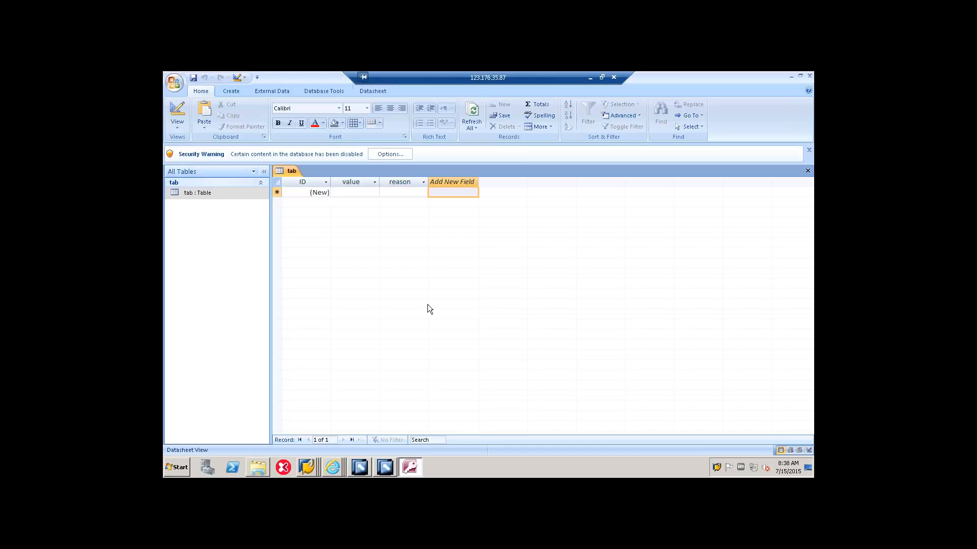
click(404, 465)
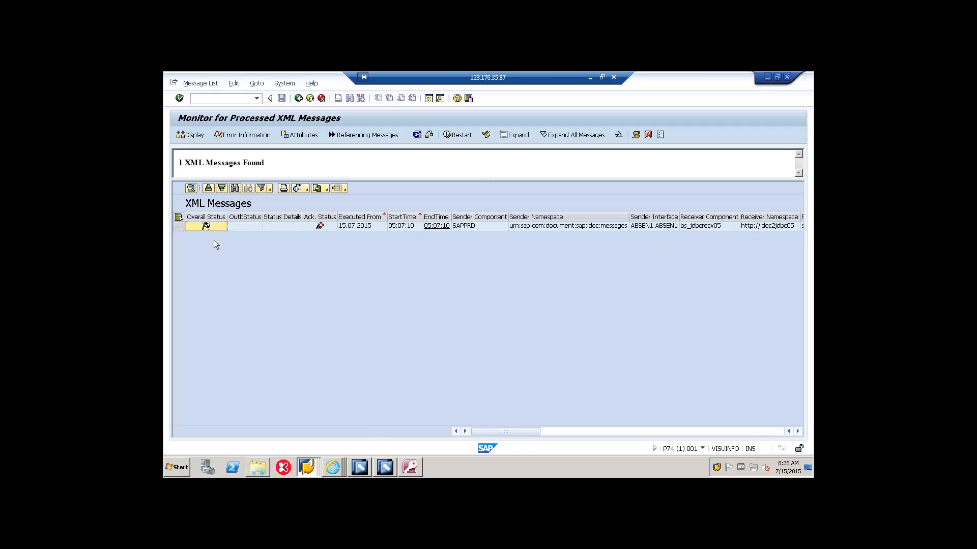